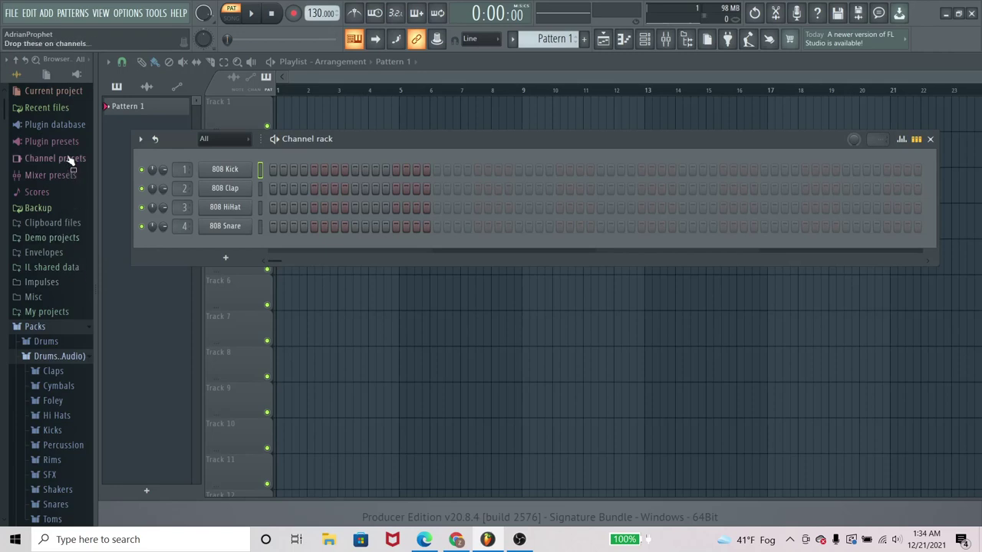
# Step: Load the FL Keys generator preset Dance Piano as a new channel in the channel rack
pyautogui.click(53, 142)
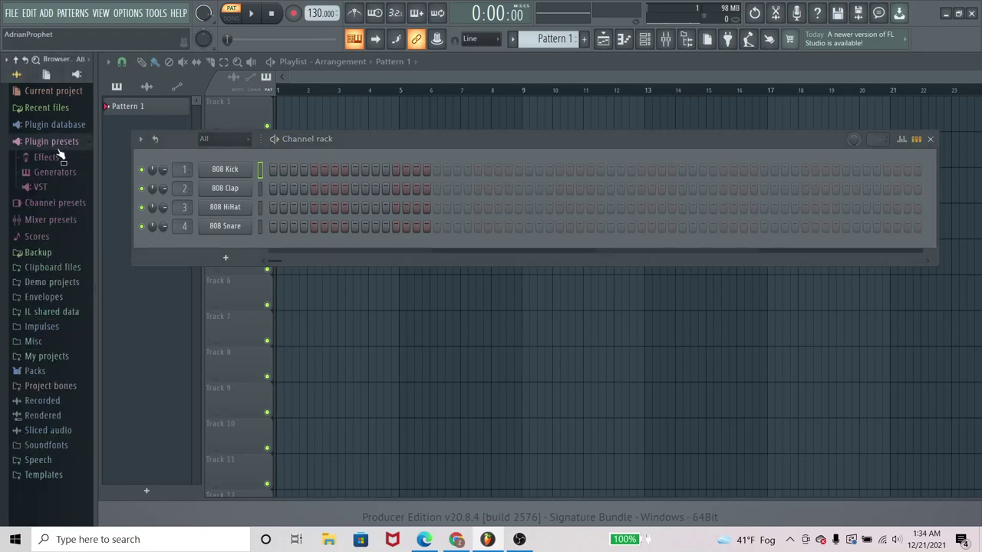
pyautogui.click(46, 157)
pyautogui.click(60, 158)
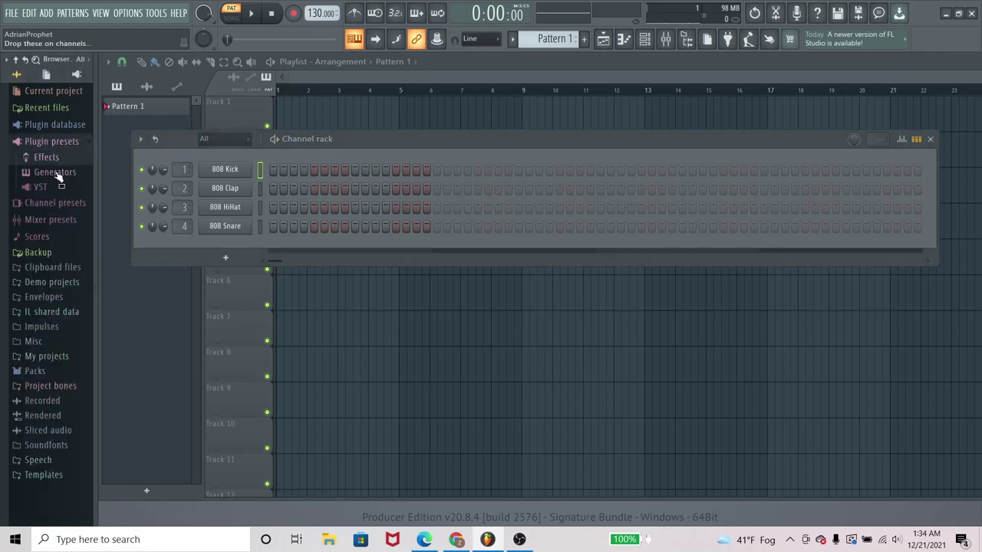
pyautogui.click(58, 173)
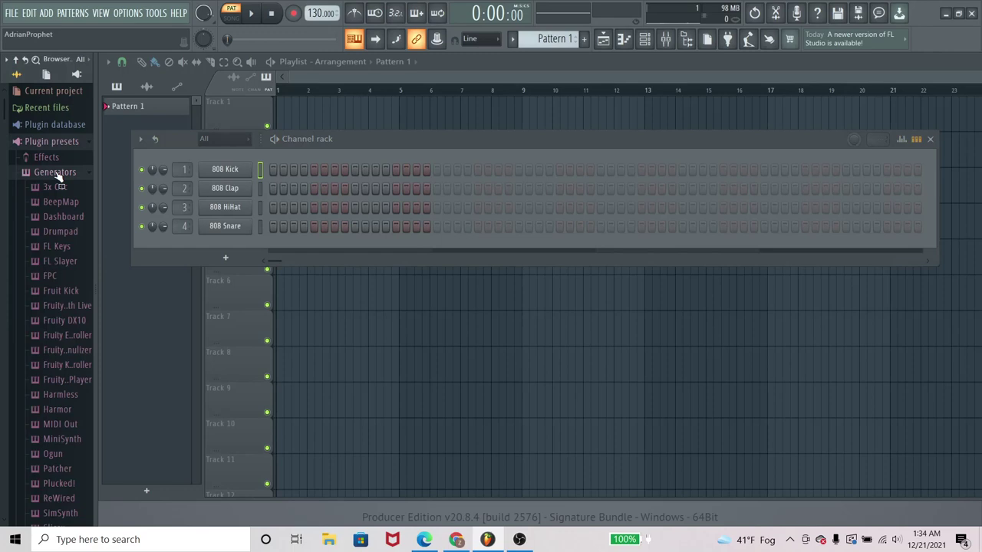
pyautogui.click(57, 247)
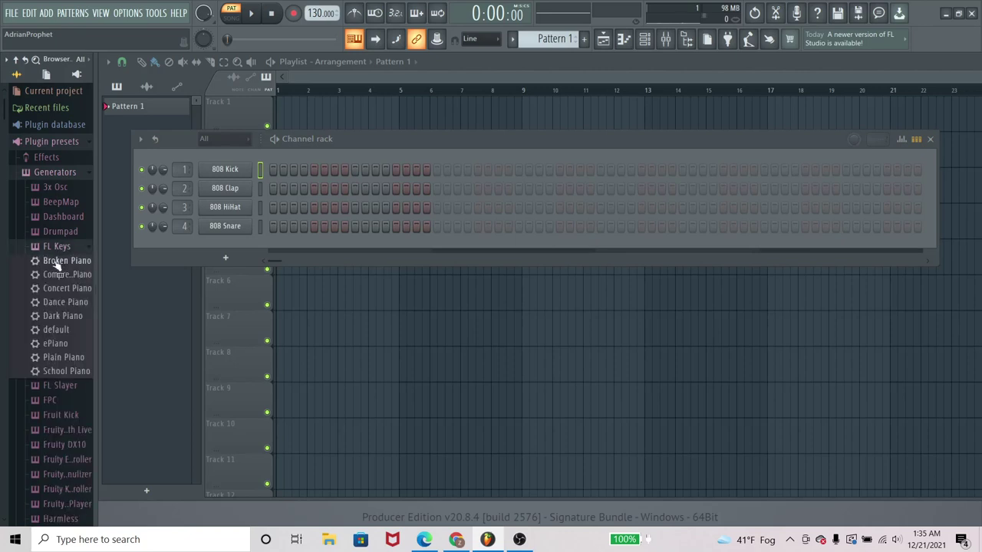
pyautogui.click(69, 303)
pyautogui.moveTo(68, 305); pyautogui.dragTo(197, 257)
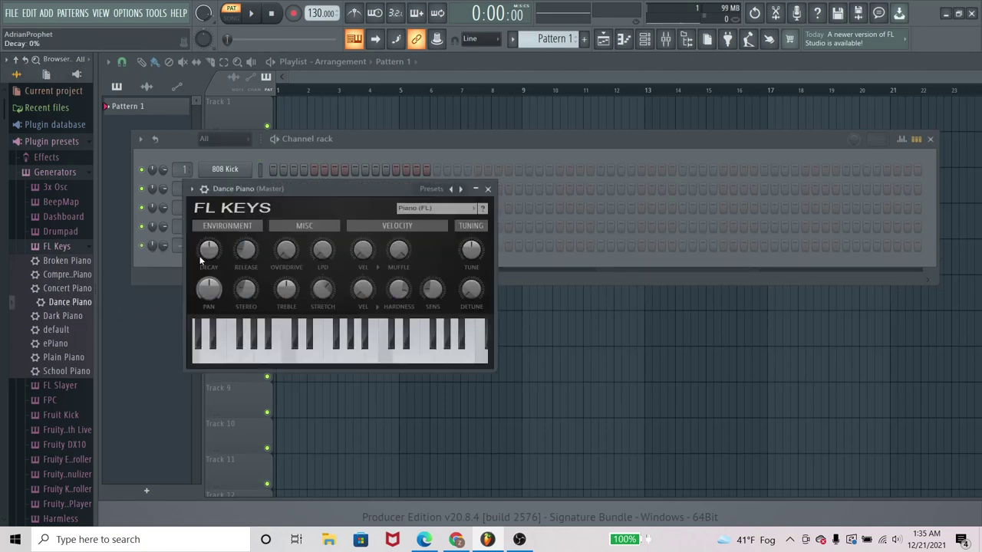
# Step: Open the piano roll of the Dance Piano channel and show the octaves around C4 and C5
pyautogui.click(624, 39)
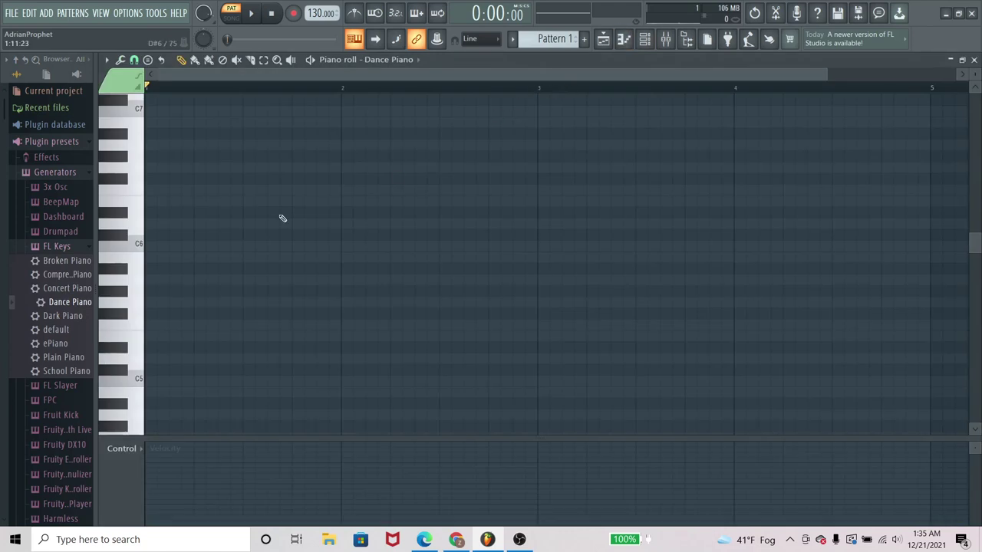
pyautogui.moveTo(145, 233); pyautogui.dragTo(132, 376)
pyautogui.scroll(-5, 132, 376)
pyautogui.moveTo(134, 220)
pyautogui.mouseDown()
pyautogui.moveTo(136, 245)
pyautogui.moveTo(138, 211)
pyautogui.mouseUp()
# Step: Audition Dance Piano notes in the octave above C4 to find a melody idea
pyautogui.press('x')
pyautogui.press('v')
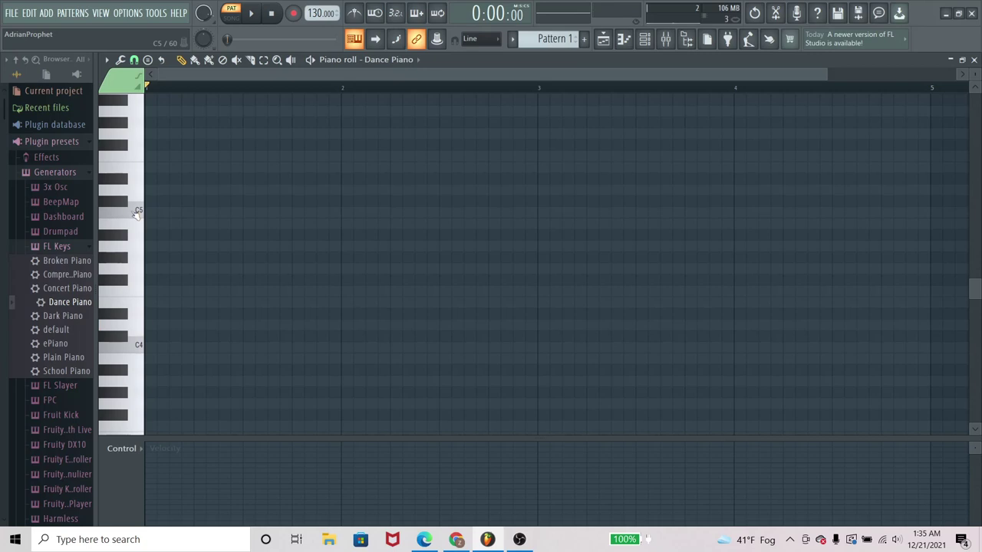
pyautogui.press('v')
pyautogui.press('n')
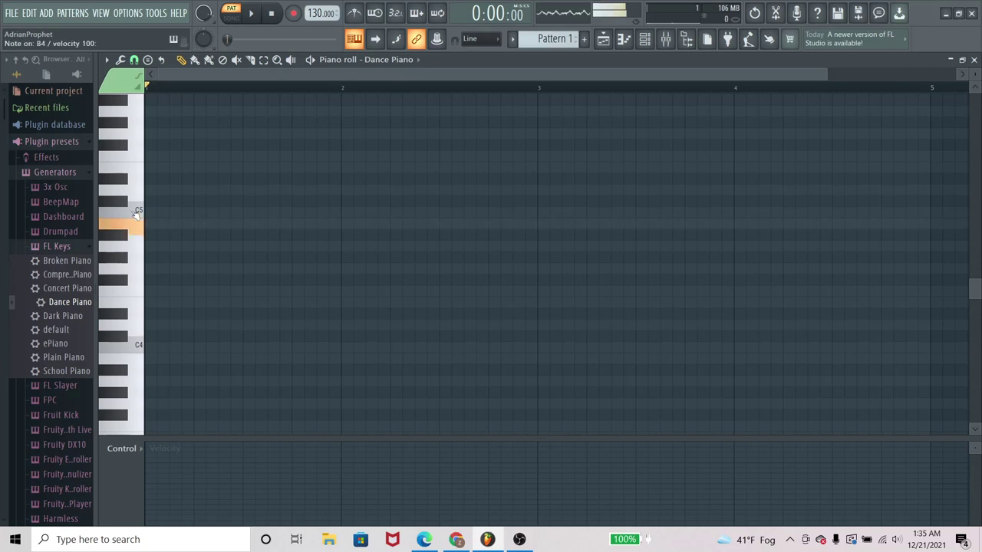
pyautogui.press('v')
pyautogui.press('m')
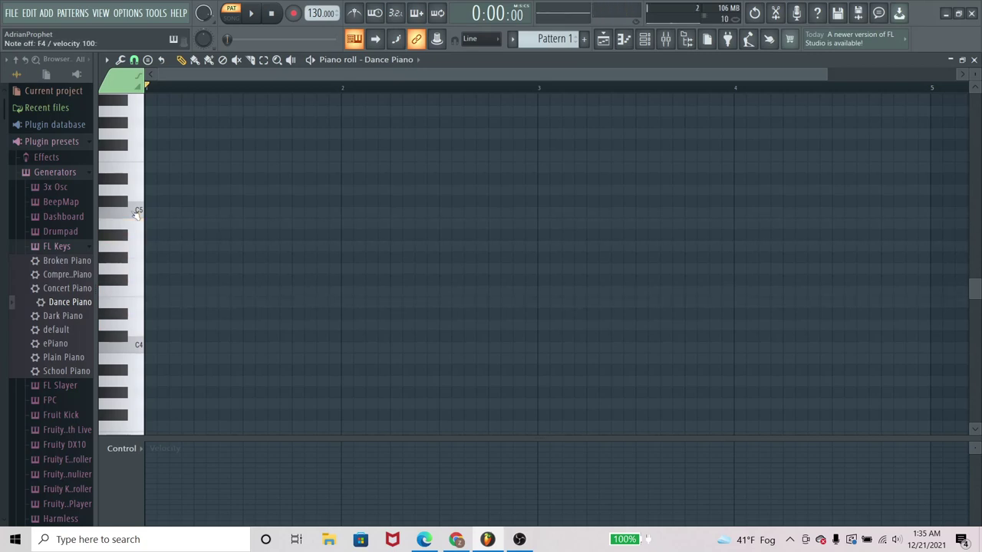
pyautogui.press('m')
pyautogui.press('v')
pyautogui.press('n')
pyautogui.press('c')
pyautogui.press('c')
pyautogui.press('x')
pyautogui.press('b')
pyautogui.press('n')
pyautogui.press('c')
pyautogui.press('n')
pyautogui.press('c')
pyautogui.press('m')
pyautogui.press('m')
pyautogui.press('c')
pyautogui.press('v')
pyautogui.press('x')
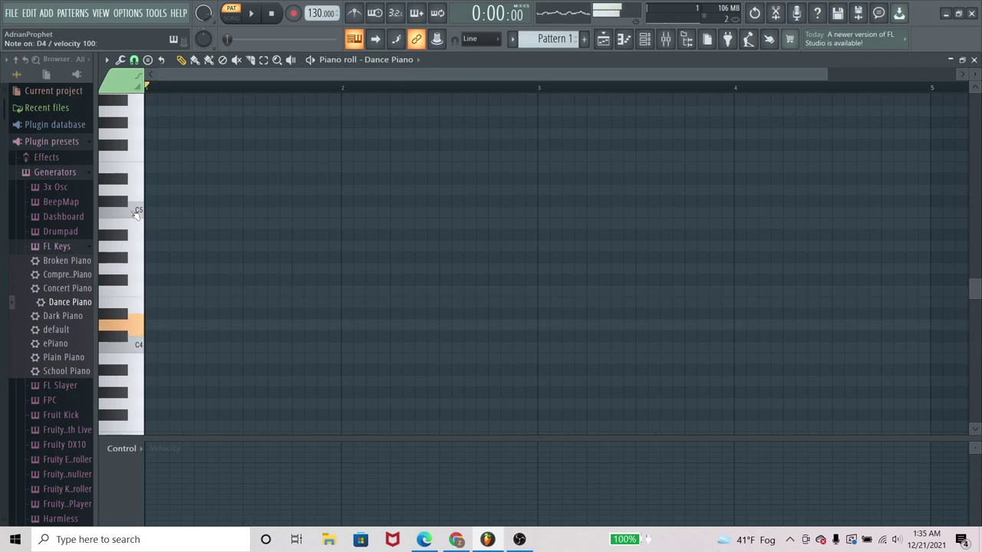
pyautogui.press('c')
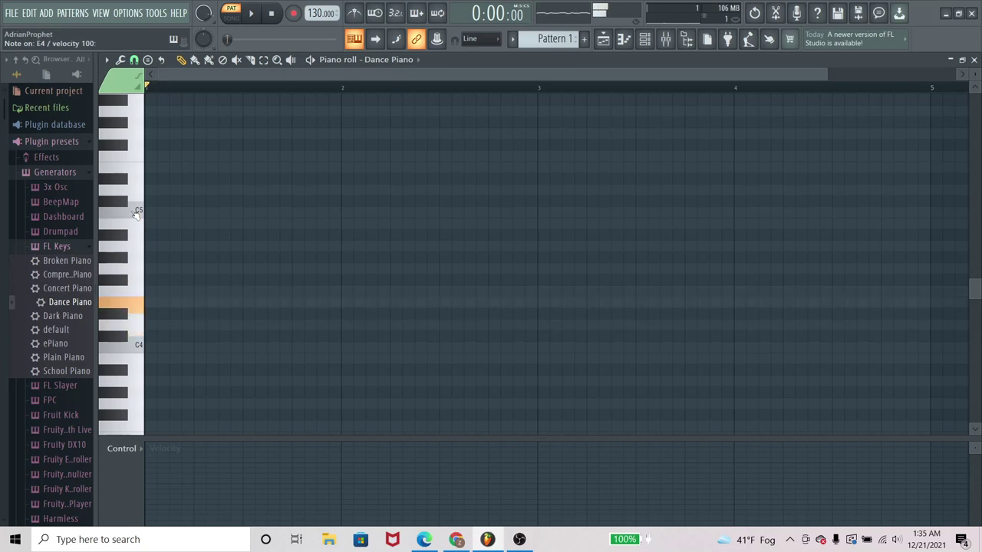
pyautogui.press('m')
pyautogui.press('c')
pyautogui.press('v')
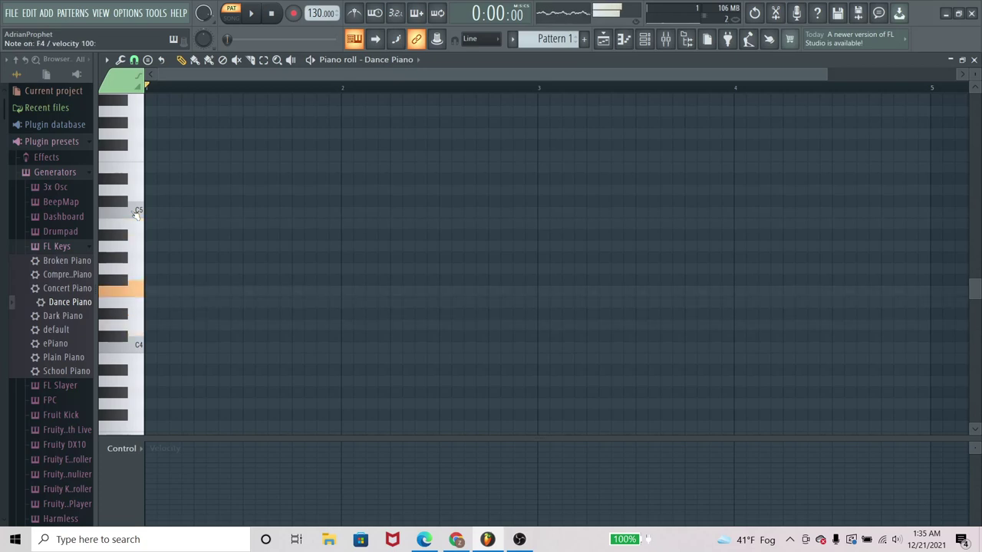
pyautogui.press('x')
pyautogui.press('z')
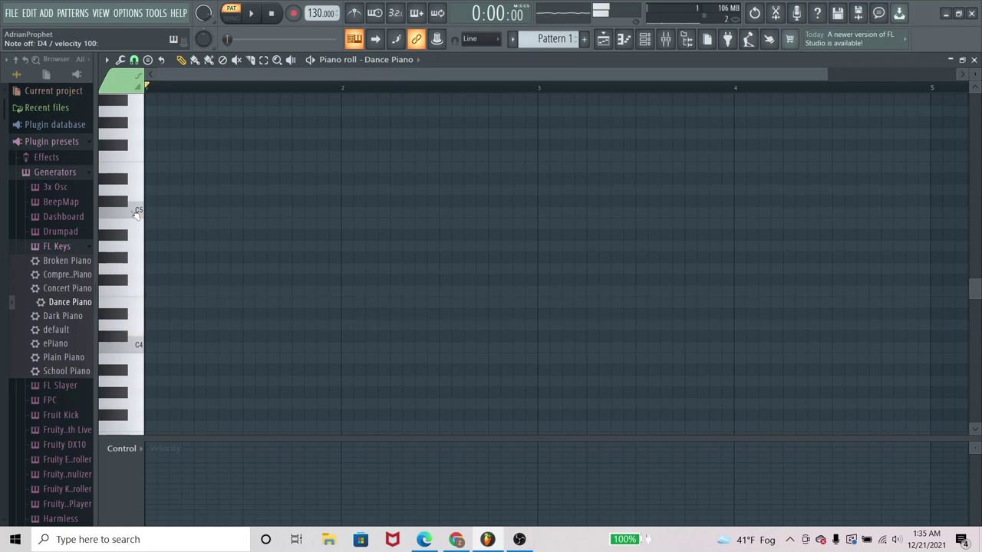
pyautogui.press('c')
# Step: Audition B4 and place a B4 note at the start of bar 1
pyautogui.press('m')
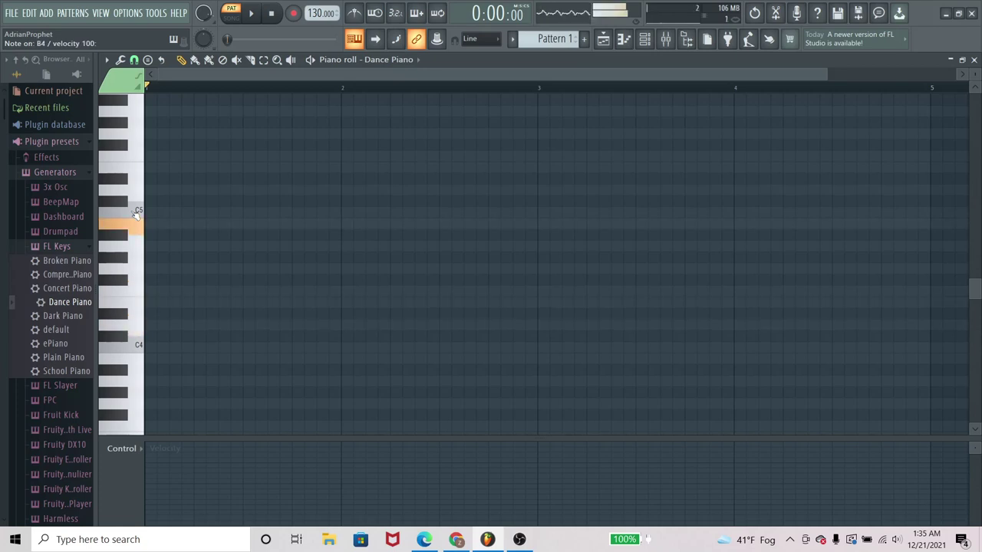
pyautogui.press('m')
pyautogui.press('m')
pyautogui.moveTo(184, 223); pyautogui.dragTo(146, 225)
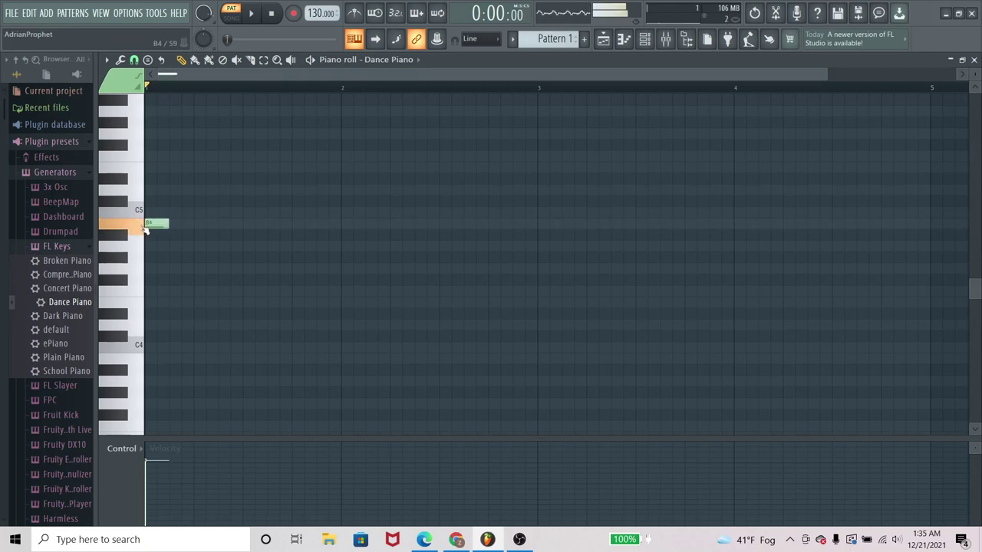
# Step: Try out notes that could follow the opening B4, such as D4, E4, F4 and G4
pyautogui.press('v')
pyautogui.press('m')
pyautogui.press('c')
pyautogui.press('v')
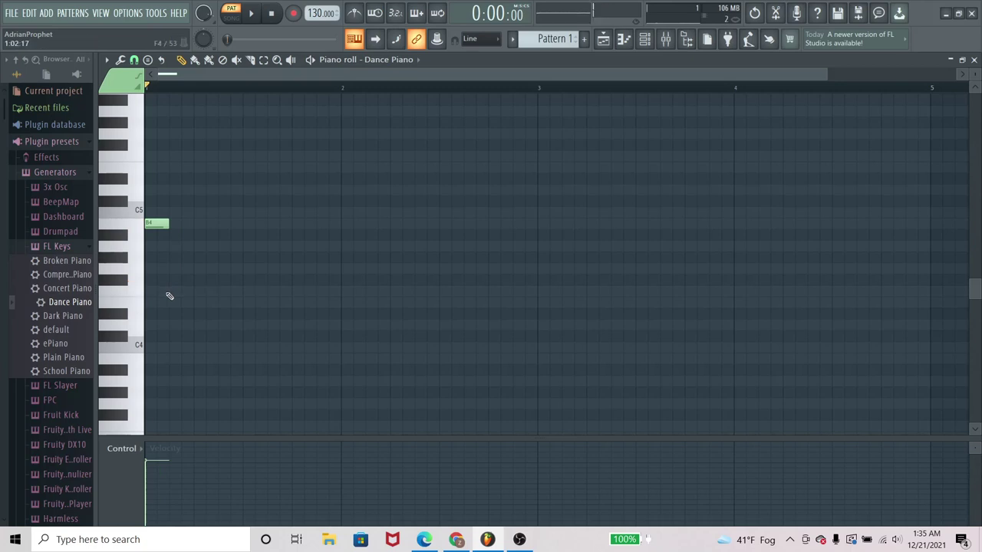
pyautogui.press('m')
pyautogui.press('v')
pyautogui.press('m')
pyautogui.press('v')
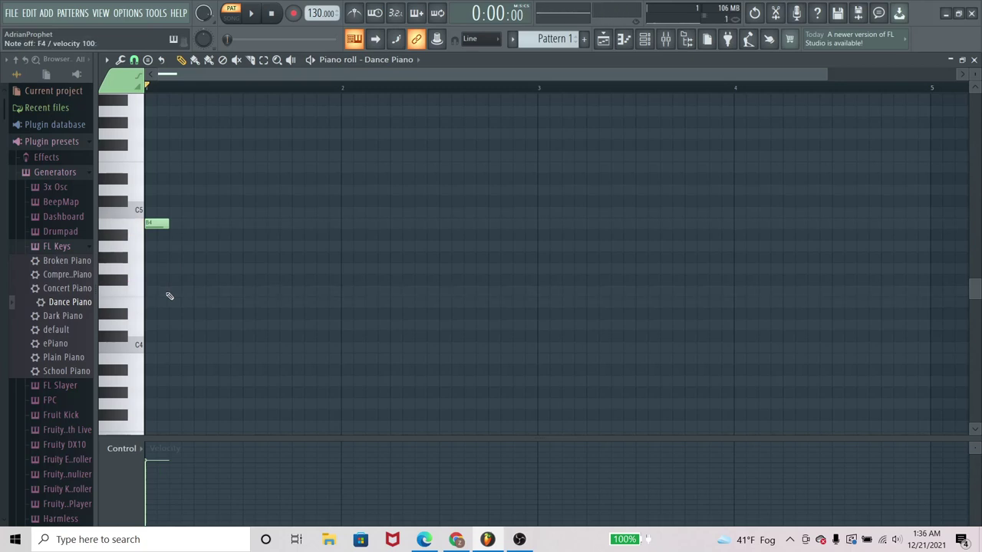
pyautogui.press('m')
pyautogui.press('v')
pyautogui.press('b')
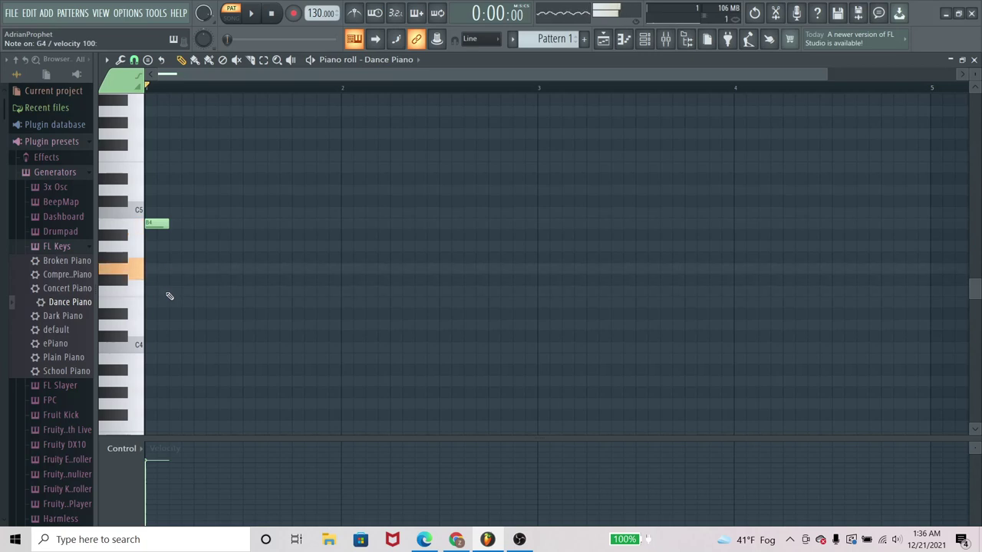
pyautogui.press(',')
pyautogui.press('m')
pyautogui.press('c')
pyautogui.press('v')
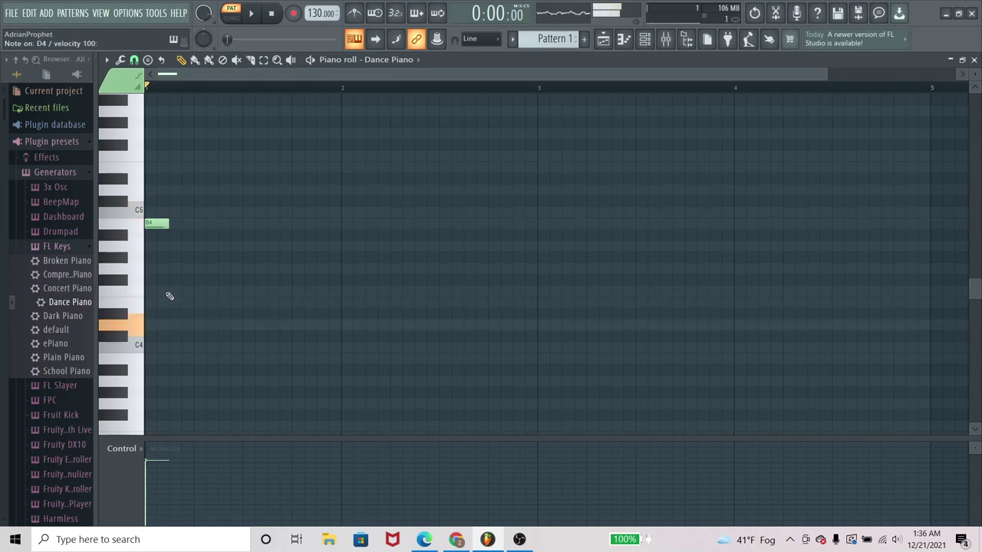
pyautogui.press('c')
pyautogui.press('m')
pyautogui.press('c')
pyautogui.press('v')
pyautogui.press('c')
pyautogui.press('v')
# Step: Place an E4 note on beat 2 and an F4 note on beat 3 of bar 1
pyautogui.press('c')
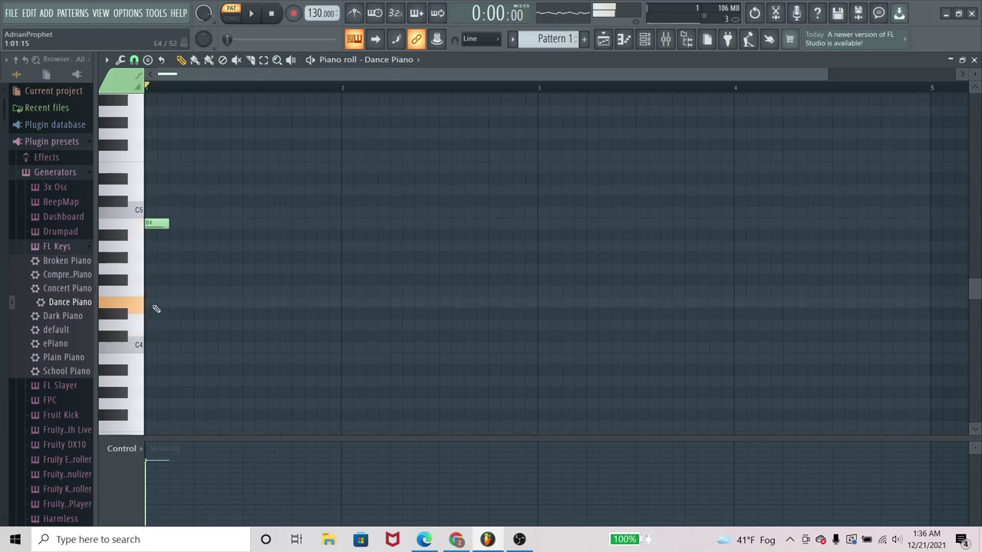
pyautogui.click(194, 303)
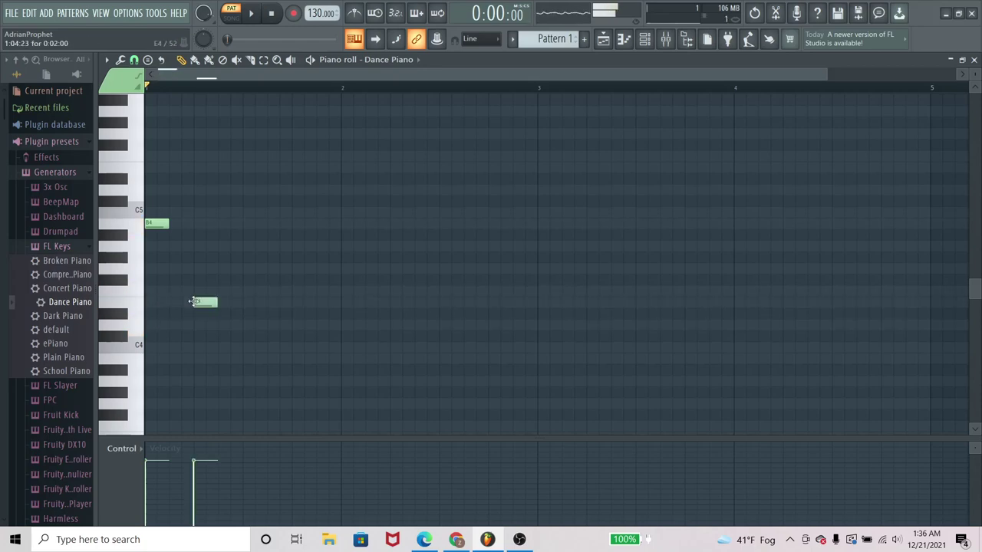
pyautogui.click(243, 292)
# Step: Place a D4 note on beat 4 of bar 1 with an E4 note directly behind it, and play back the melody
pyautogui.press('v')
pyautogui.press('c')
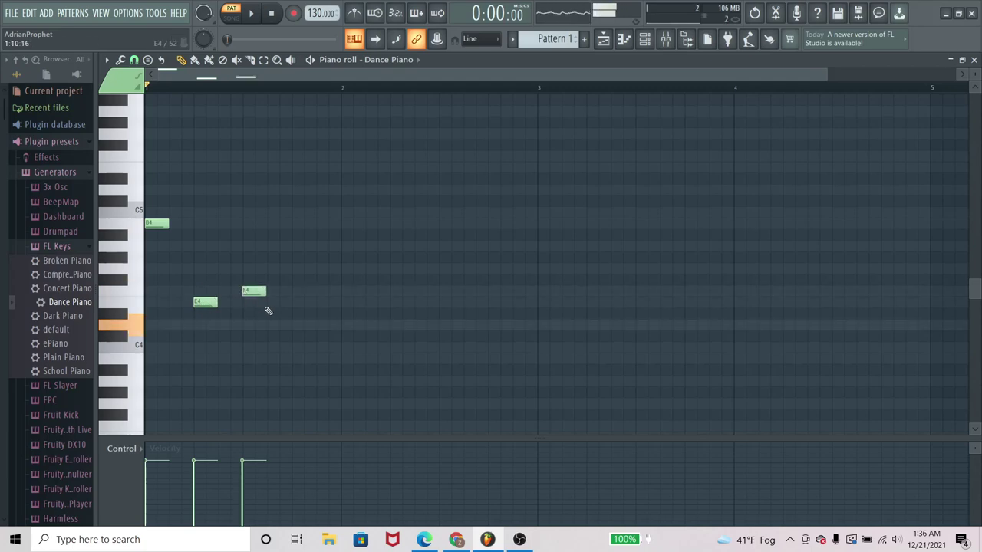
pyautogui.press('c')
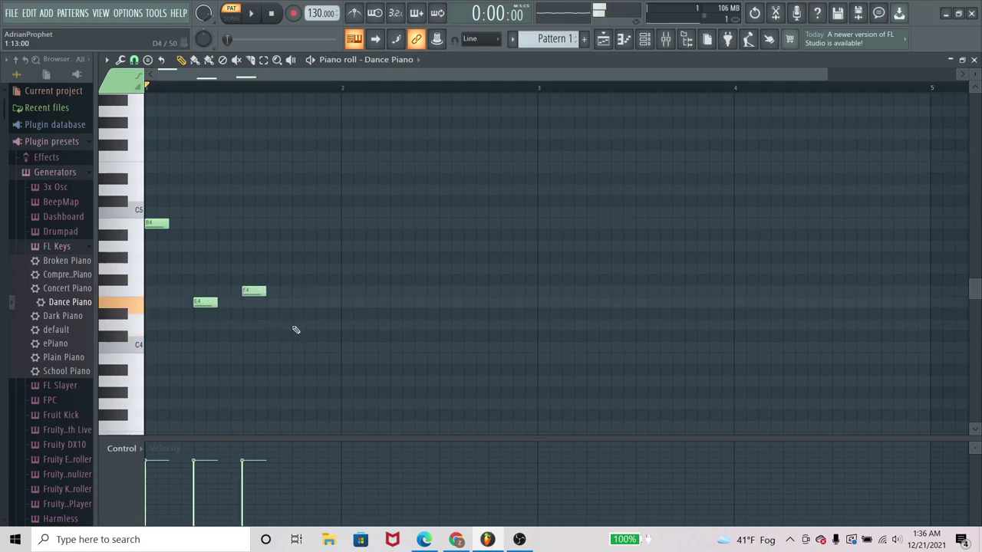
pyautogui.click(294, 325)
pyautogui.press('c')
pyautogui.press('x')
pyautogui.press('c')
pyautogui.click(321, 304)
pyautogui.moveTo(327, 306); pyautogui.dragTo(326, 307)
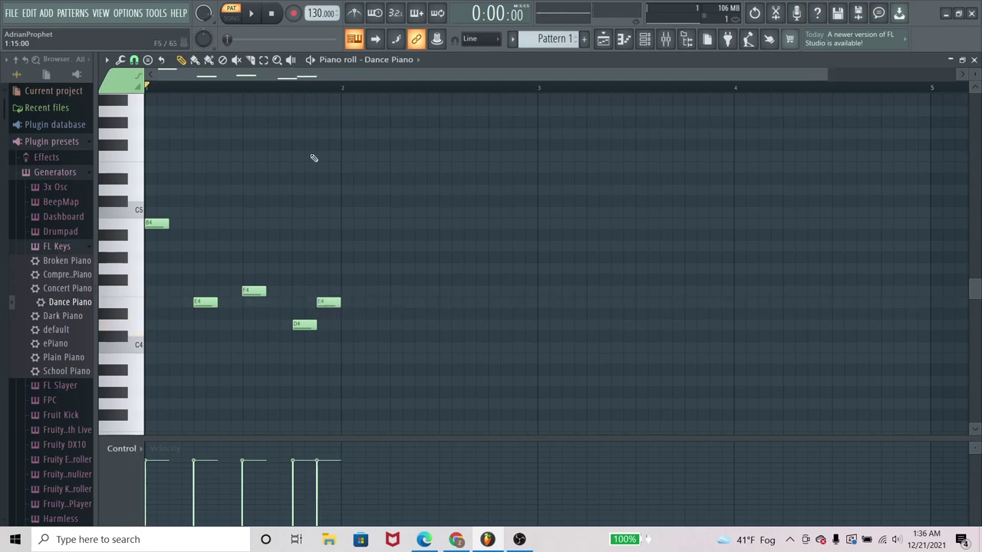
pyautogui.press('space')
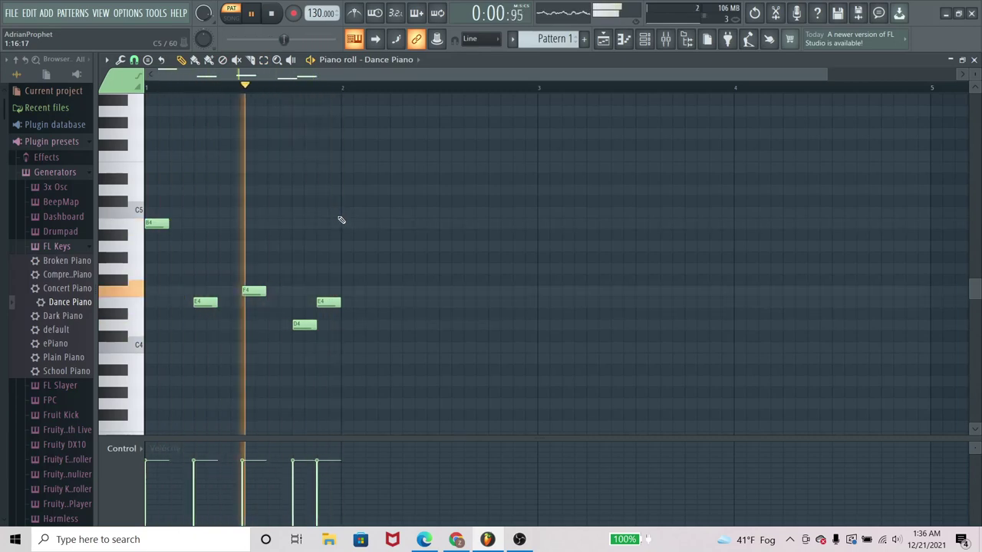
pyautogui.press('space')
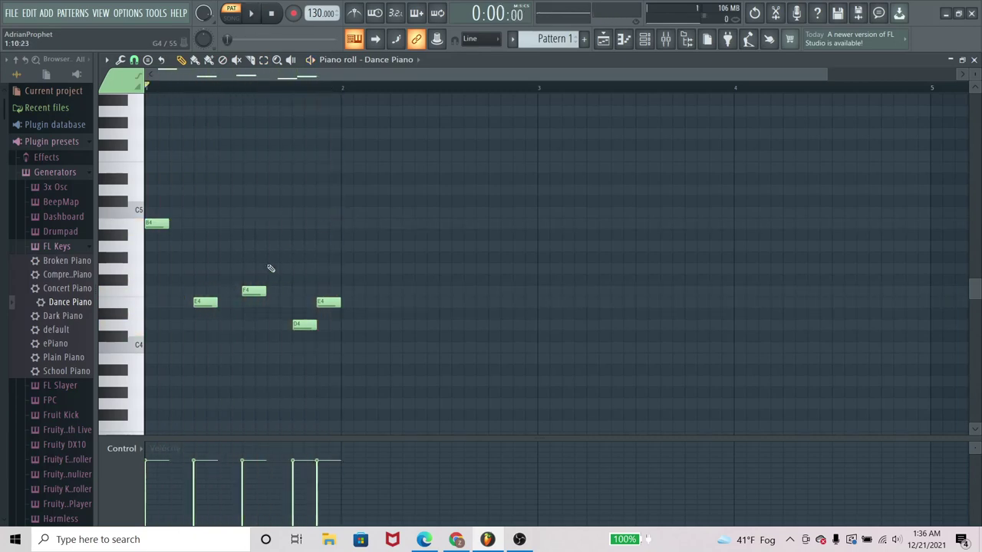
# Step: Set the piano roll's grid snap to Beat and the project tempo to 128
pyautogui.click(134, 60)
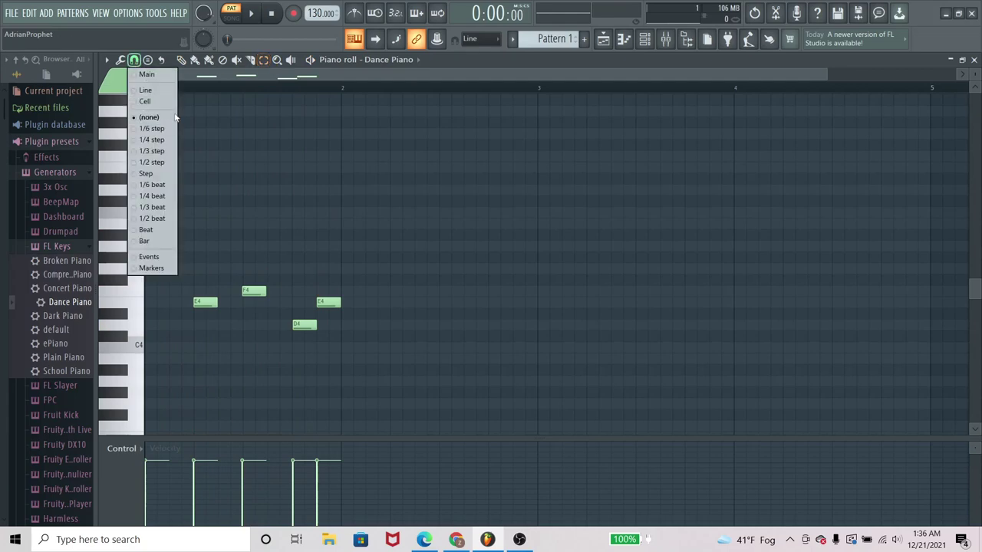
pyautogui.click(163, 231)
pyautogui.scroll(-1, 321, 13)
# Step: Move the last four notes to bar 1 beat 3 and bar 2 beats 1, 3 and the second half of 4, and play the melody
pyautogui.moveTo(195, 254); pyautogui.dragTo(326, 338)
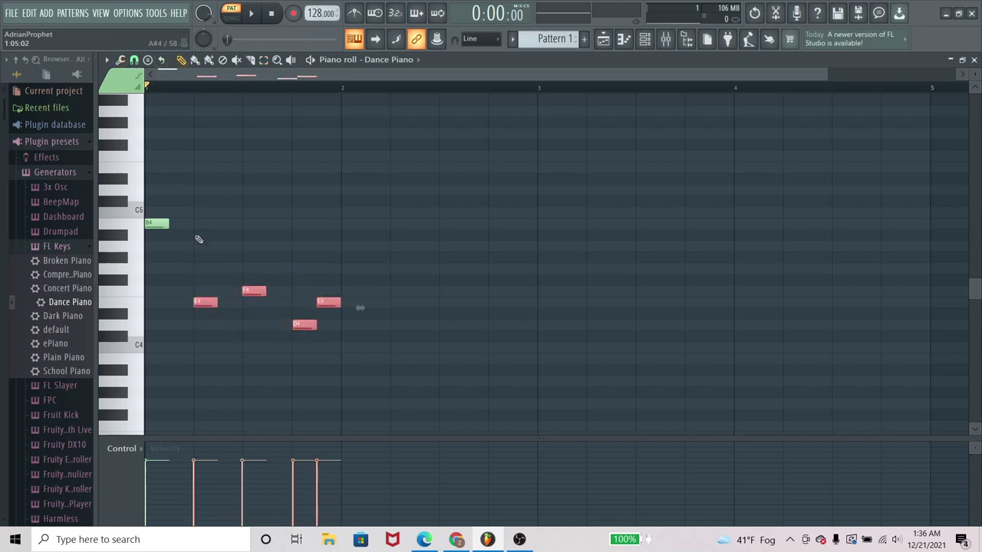
pyautogui.moveTo(203, 303); pyautogui.dragTo(229, 308)
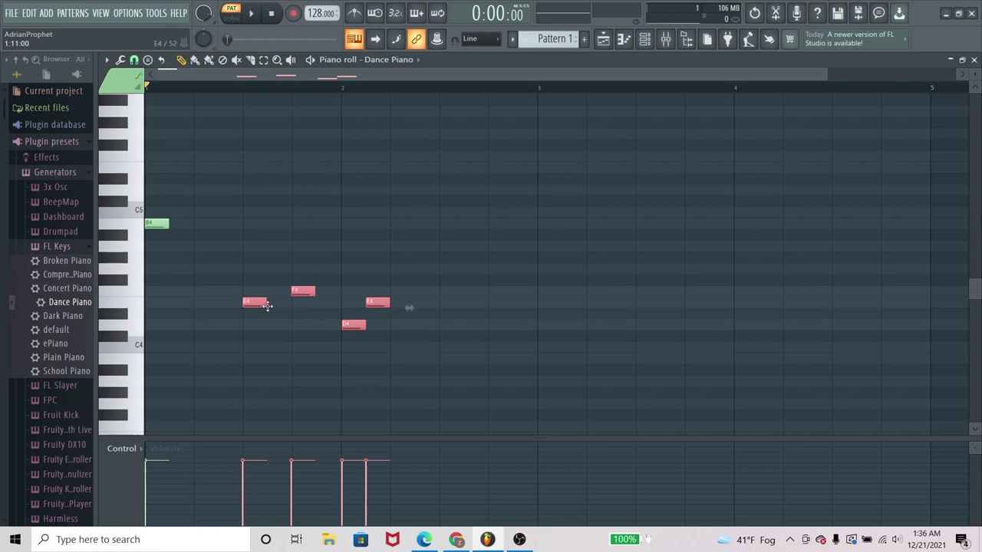
pyautogui.click(305, 300)
pyautogui.moveTo(301, 291); pyautogui.dragTo(452, 325)
pyautogui.moveTo(381, 302); pyautogui.dragTo(511, 309)
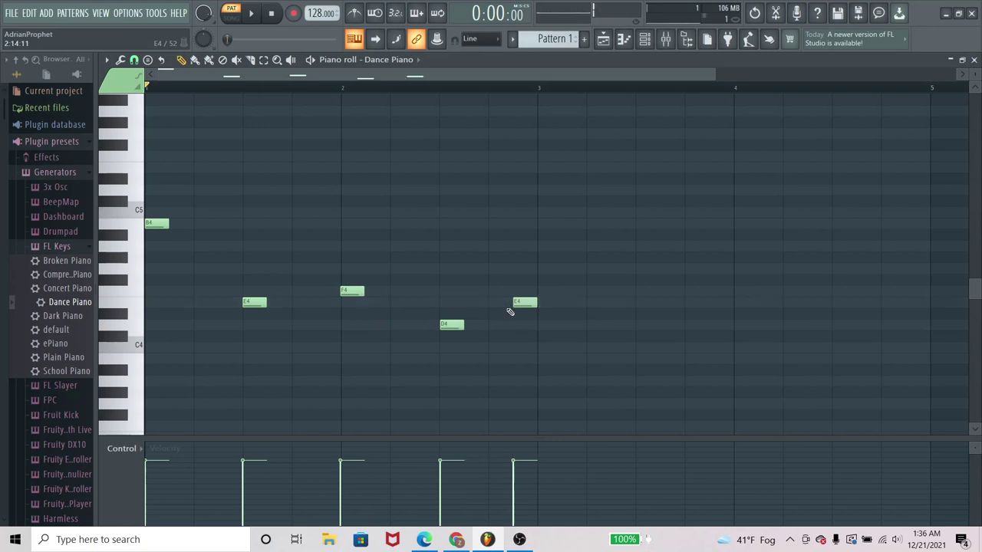
pyautogui.press('space')
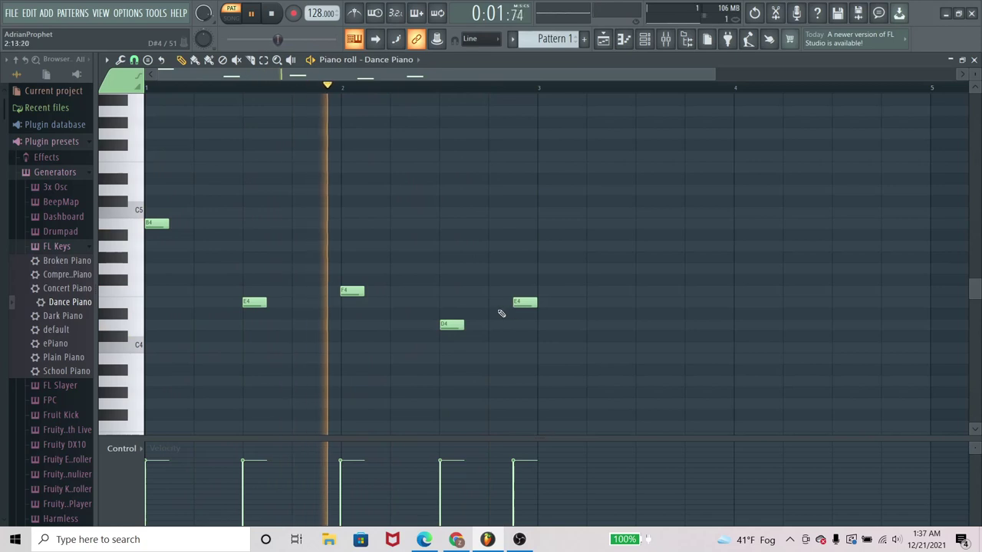
pyautogui.press('space')
# Step: Set the piano roll's grid snap to Step
pyautogui.click(134, 60)
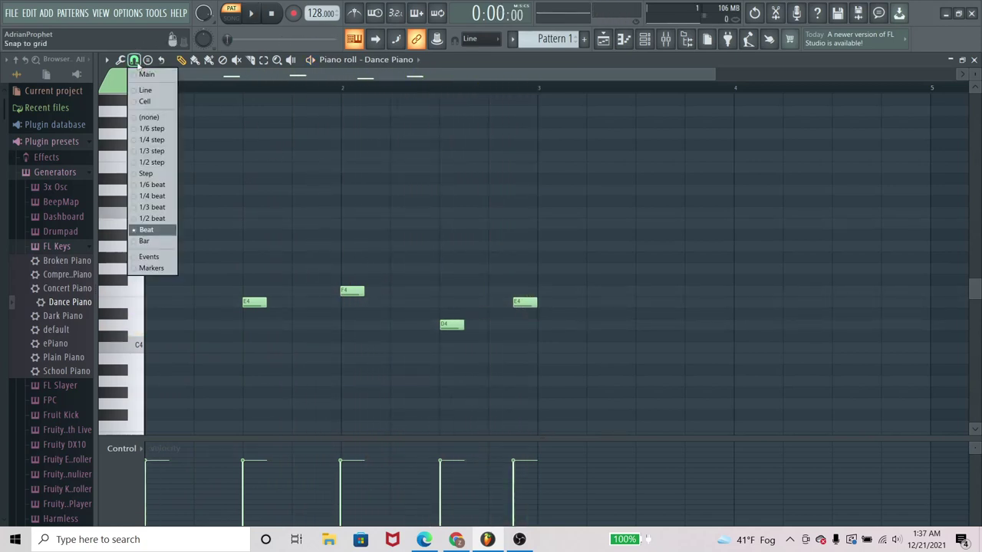
pyautogui.click(153, 175)
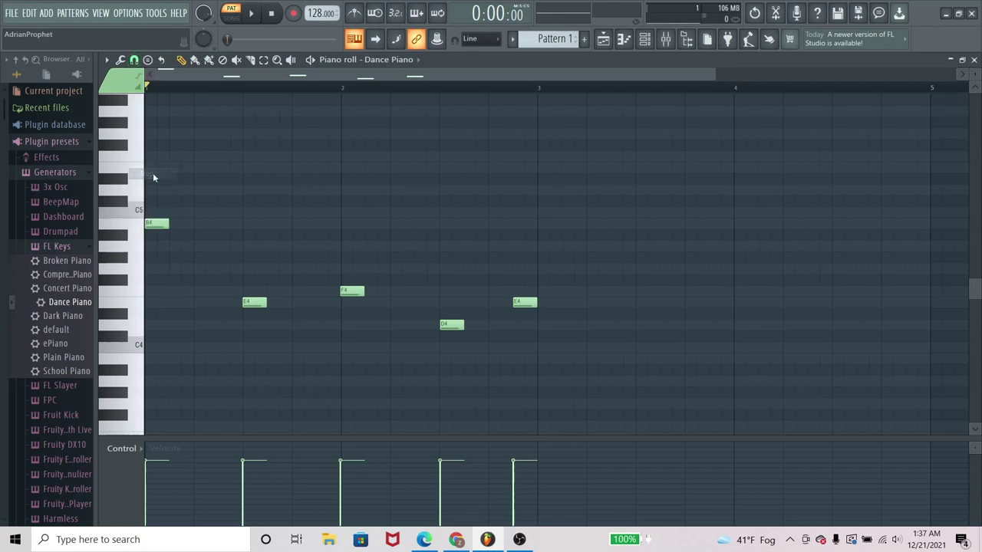
pyautogui.scroll(1, 282, 238)
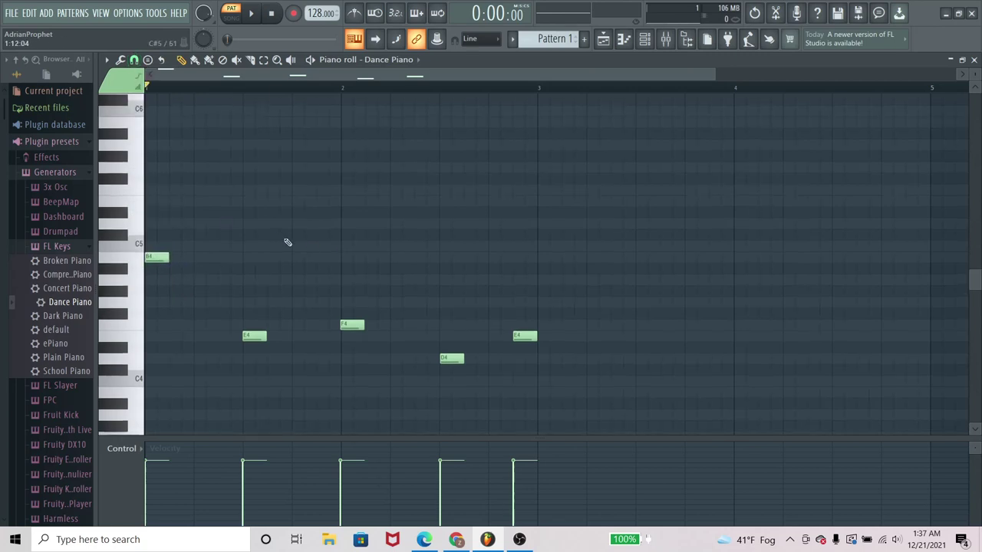
pyautogui.scroll(1, 272, 241)
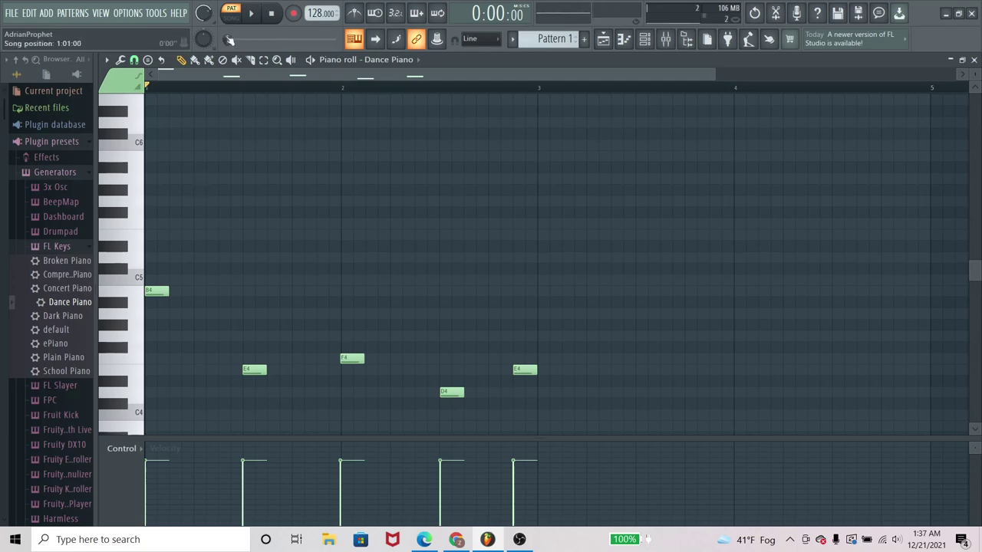
# Step: Lower the main volume to about 77% and play back the melody
pyautogui.moveTo(208, 14); pyautogui.dragTo(208, 17)
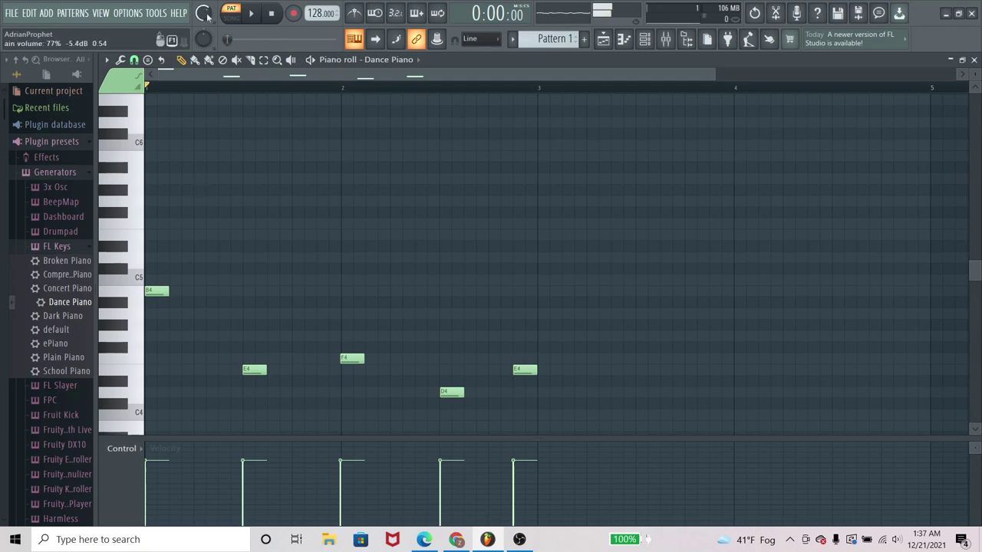
pyautogui.press('space')
pyautogui.press('space')
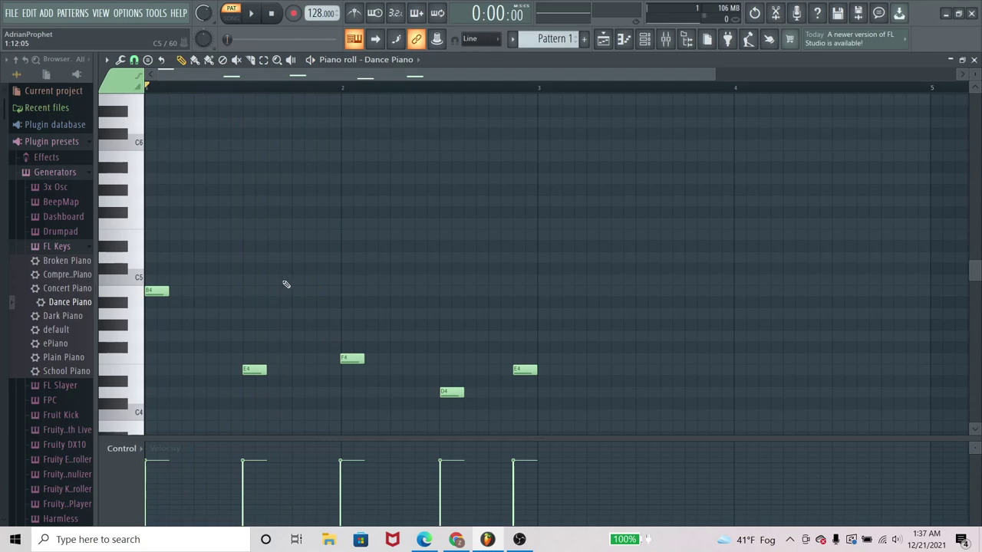
# Step: Build a chord on the first B4 note by adding D#5 and F#5 notes above it at the start of bar 1
pyautogui.click(146, 279)
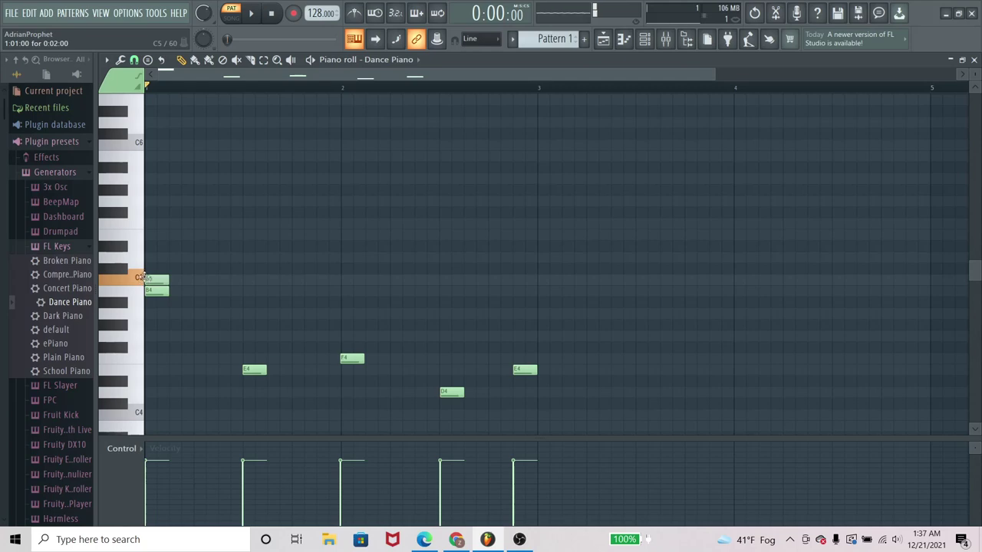
pyautogui.moveTo(143, 277); pyautogui.dragTo(142, 244)
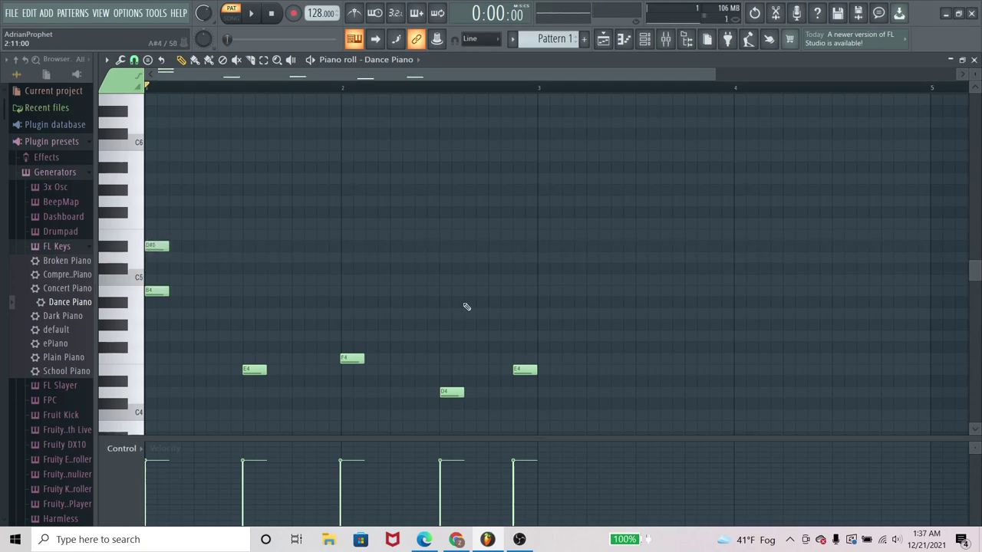
pyautogui.click(158, 246)
pyautogui.click(150, 237)
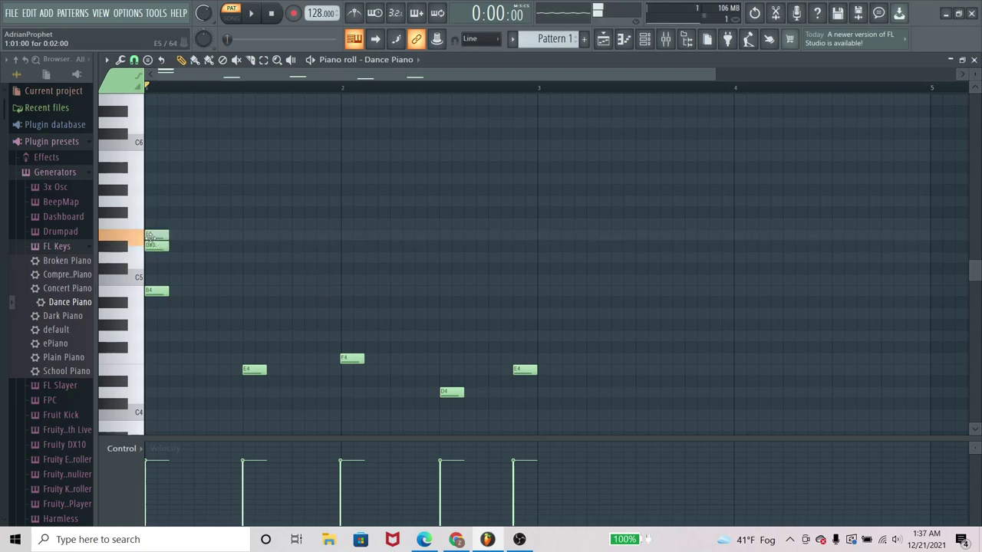
pyautogui.moveTo(151, 231); pyautogui.dragTo(150, 212)
# Step: Add G#4 and B4 above the E4 note on bar 1 beat 3, and A4 and C5 above the F4 note on bar 2
pyautogui.click(247, 370)
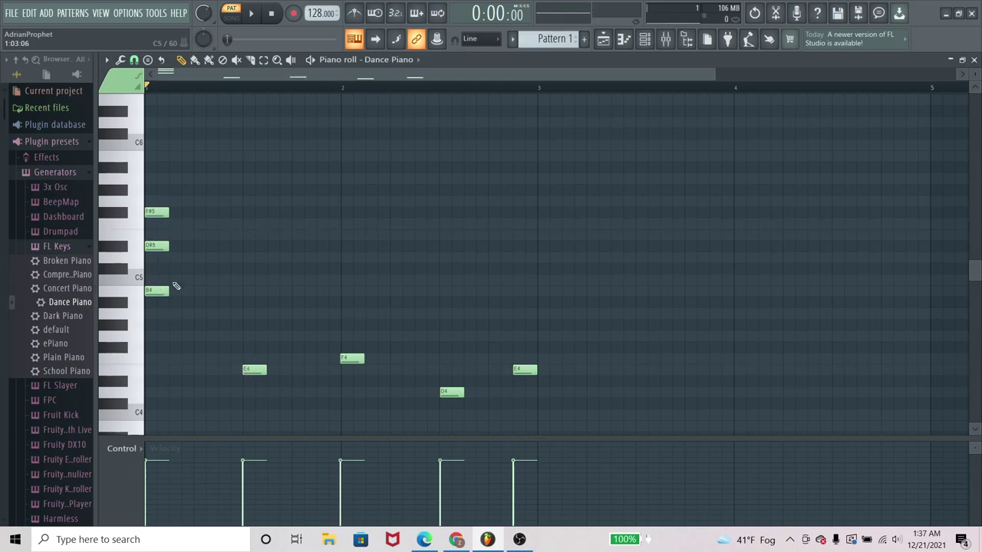
pyautogui.moveTo(247, 357); pyautogui.dragTo(246, 290)
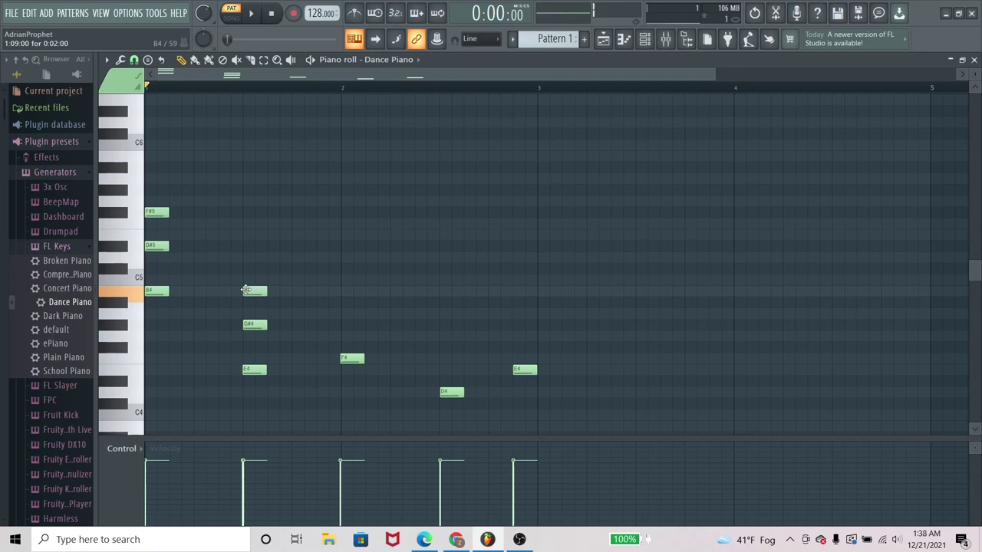
pyautogui.moveTo(349, 347); pyautogui.dragTo(345, 279)
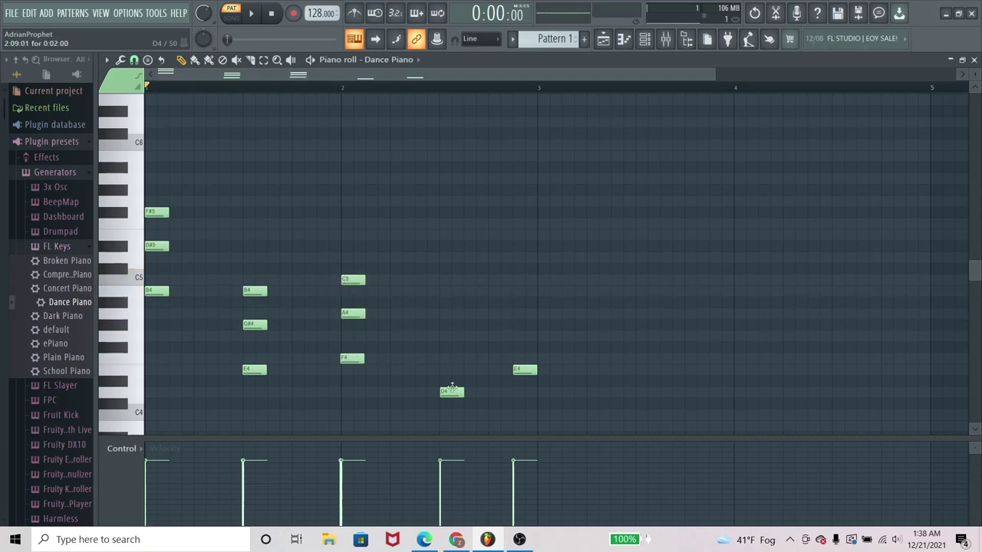
# Step: Add F#4 and A4 above the D4 note in bar 2, and G#4 and B4 above the last E4 note
pyautogui.moveTo(450, 382); pyautogui.dragTo(440, 349)
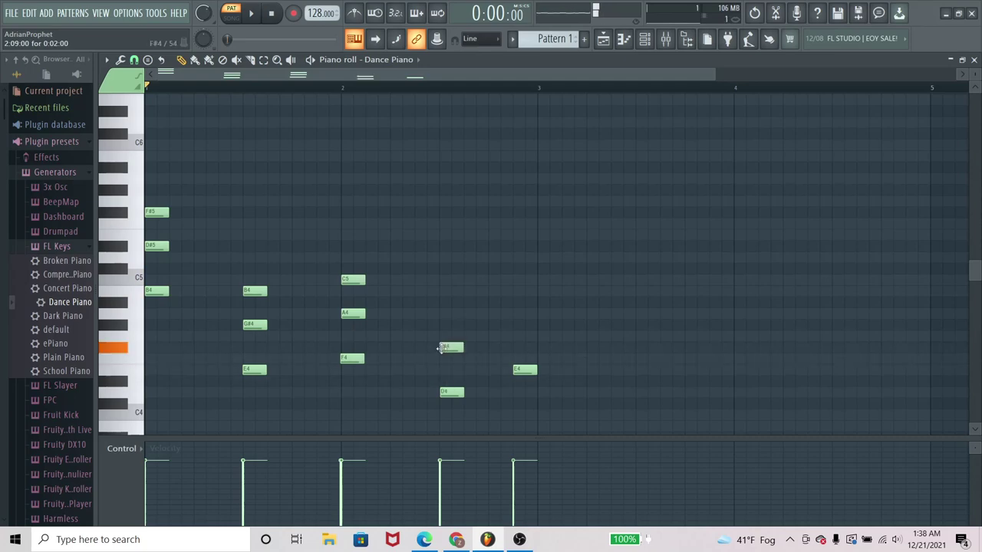
pyautogui.moveTo(442, 335); pyautogui.dragTo(441, 304)
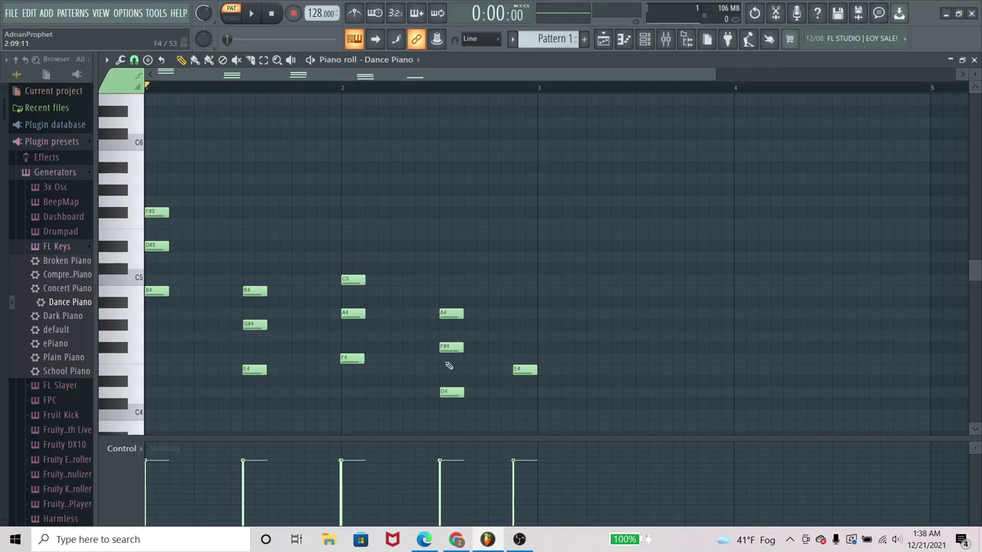
pyautogui.click(520, 369)
pyautogui.moveTo(520, 369); pyautogui.dragTo(513, 281)
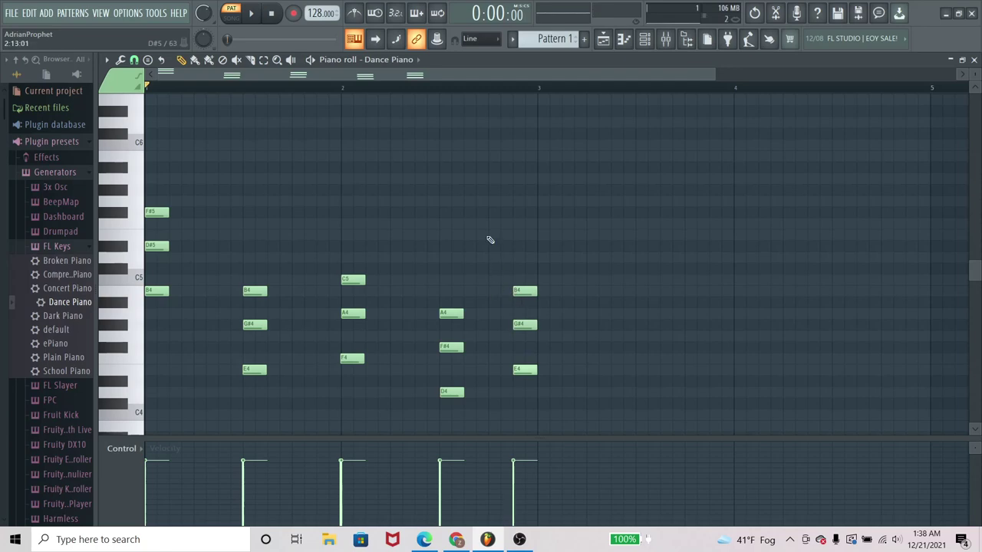
# Step: Move the last chord back to bar 2 beat 4 and lengthen its three notes to fill one beat, ending at bar 3
pyautogui.click(264, 62)
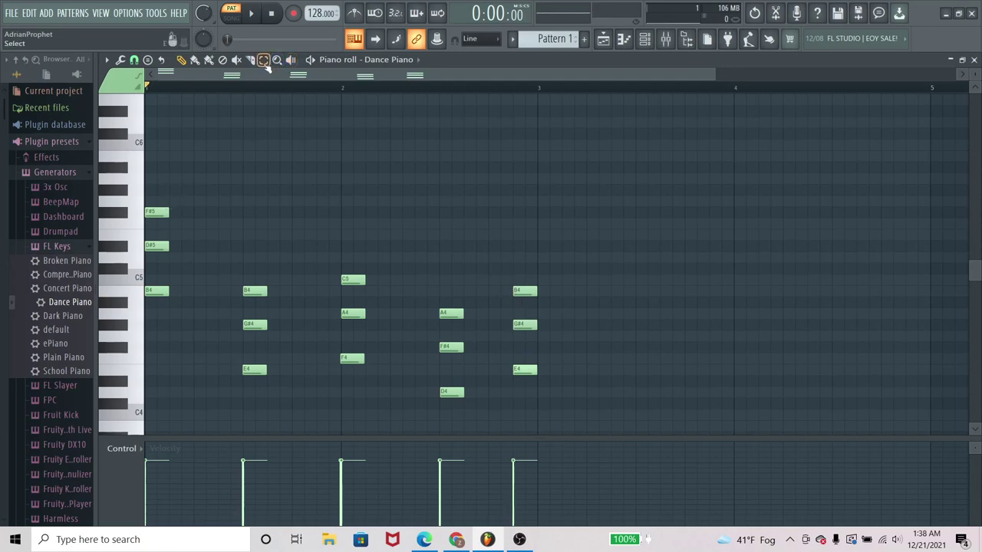
pyautogui.moveTo(503, 228)
pyautogui.mouseDown()
pyautogui.moveTo(548, 346)
pyautogui.moveTo(549, 398)
pyautogui.mouseUp()
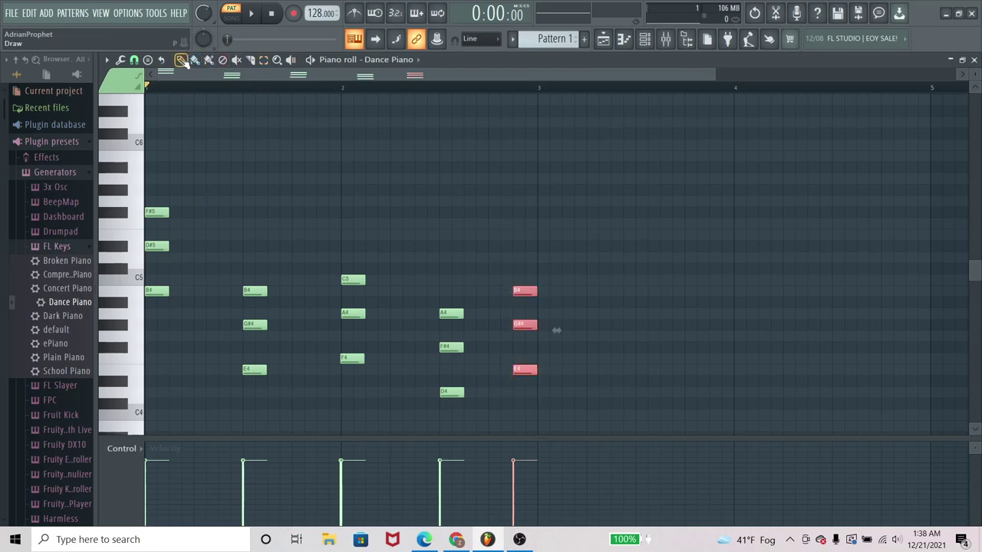
pyautogui.moveTo(519, 291); pyautogui.dragTo(499, 294)
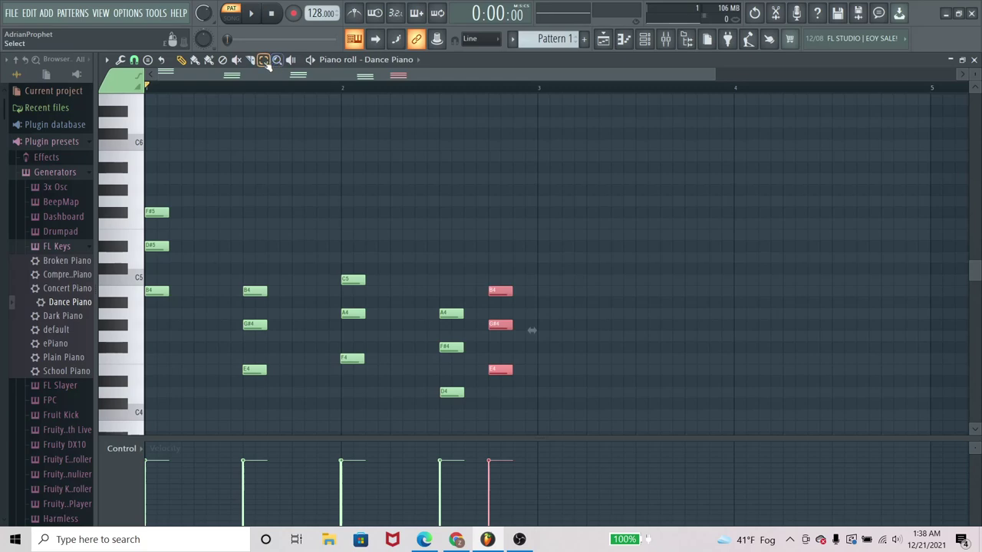
pyautogui.moveTo(472, 253); pyautogui.dragTo(535, 387)
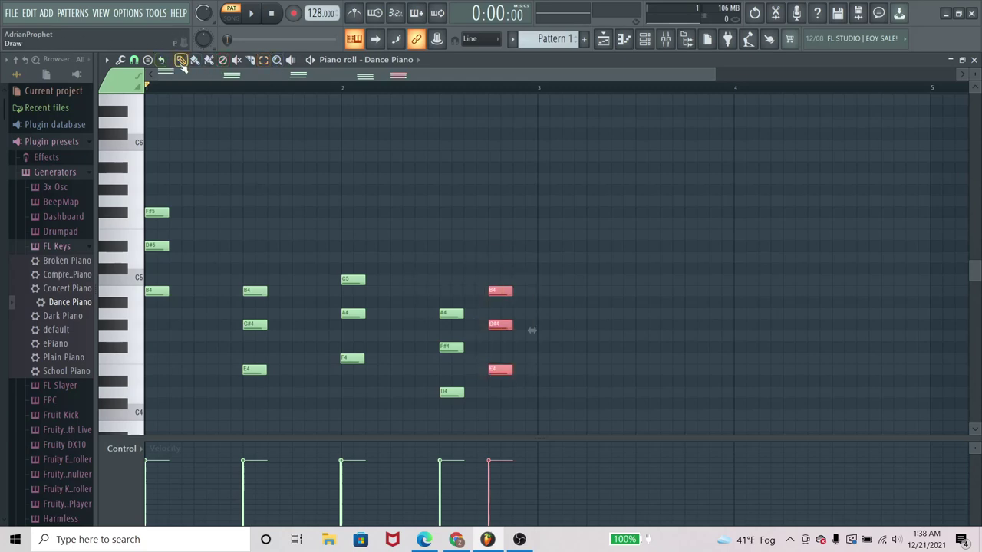
pyautogui.moveTo(514, 293); pyautogui.dragTo(536, 300)
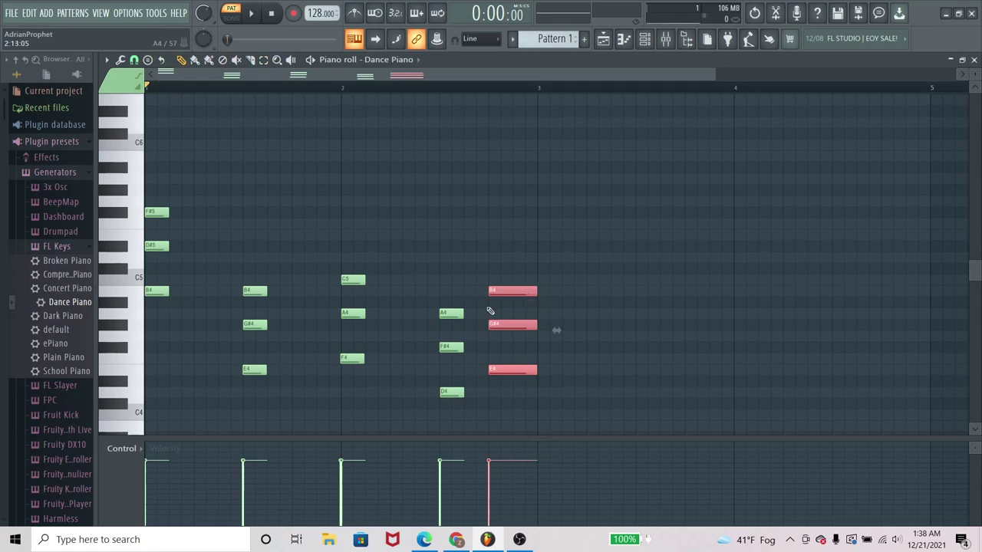
pyautogui.click(449, 282)
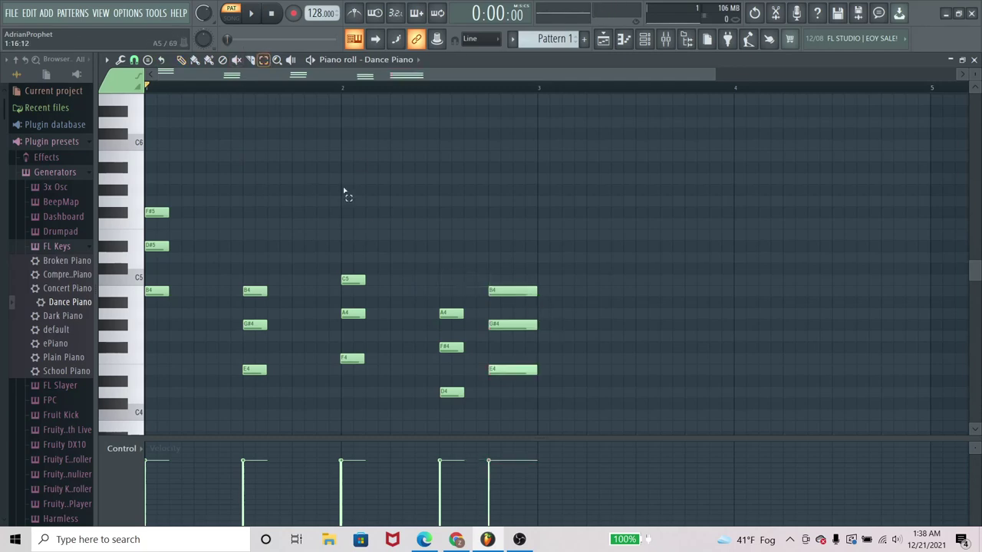
# Step: Lengthen the D4 chord to one beat and the chords on bar 1 beat 3 and bar 2 beat 1 to two beats each
pyautogui.moveTo(422, 274); pyautogui.dragTo(465, 417)
pyautogui.click(183, 60)
pyautogui.moveTo(458, 313); pyautogui.dragTo(479, 310)
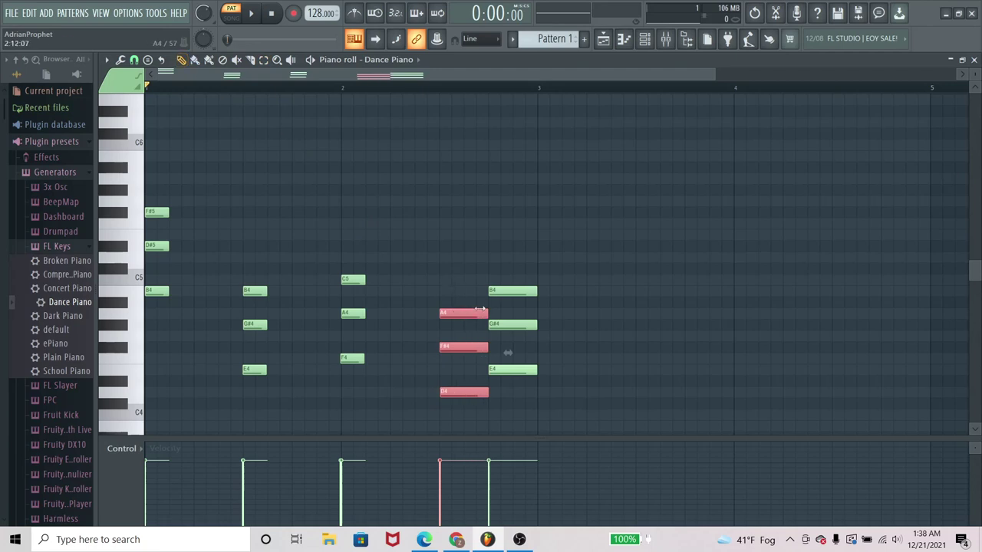
pyautogui.click(264, 60)
pyautogui.moveTo(249, 184); pyautogui.dragTo(358, 422)
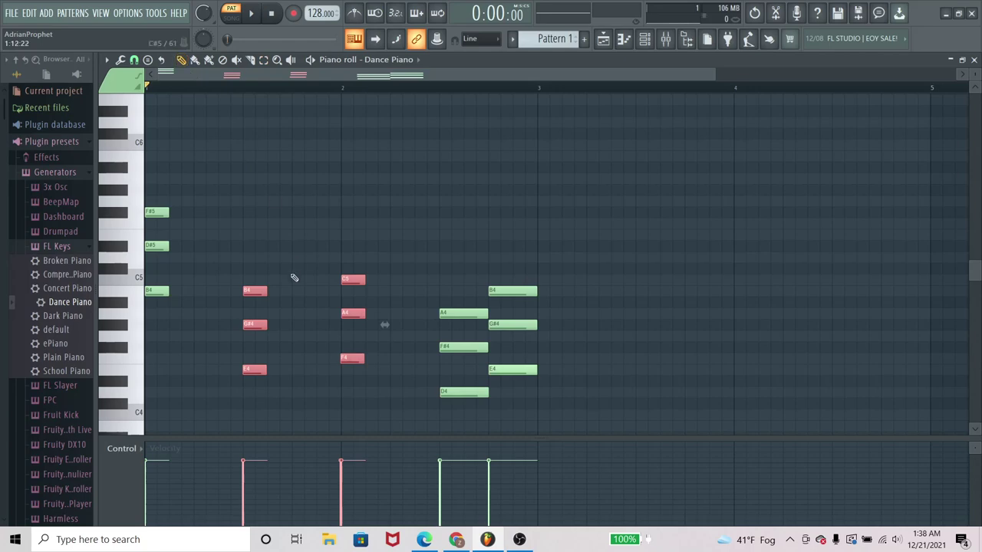
pyautogui.moveTo(269, 292); pyautogui.dragTo(336, 280)
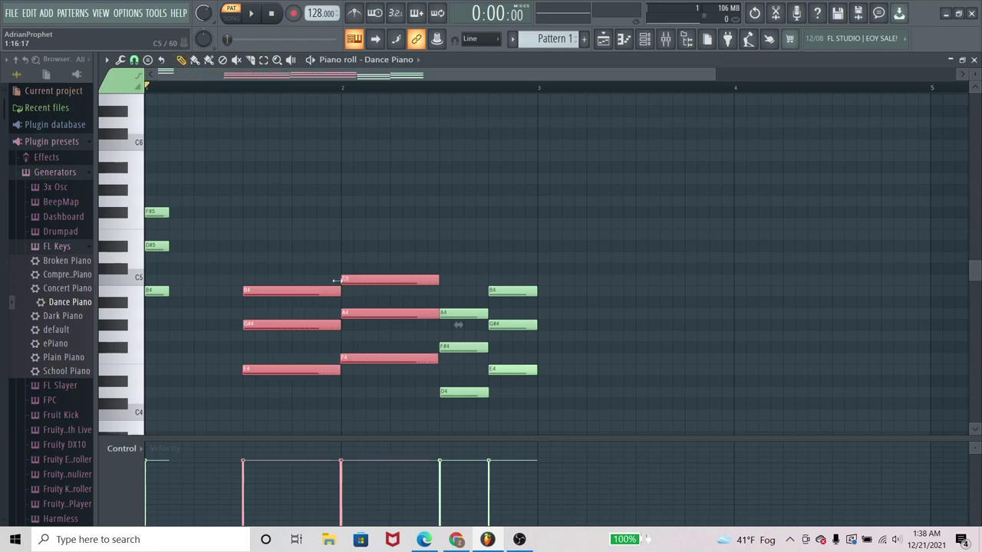
pyautogui.click(305, 245)
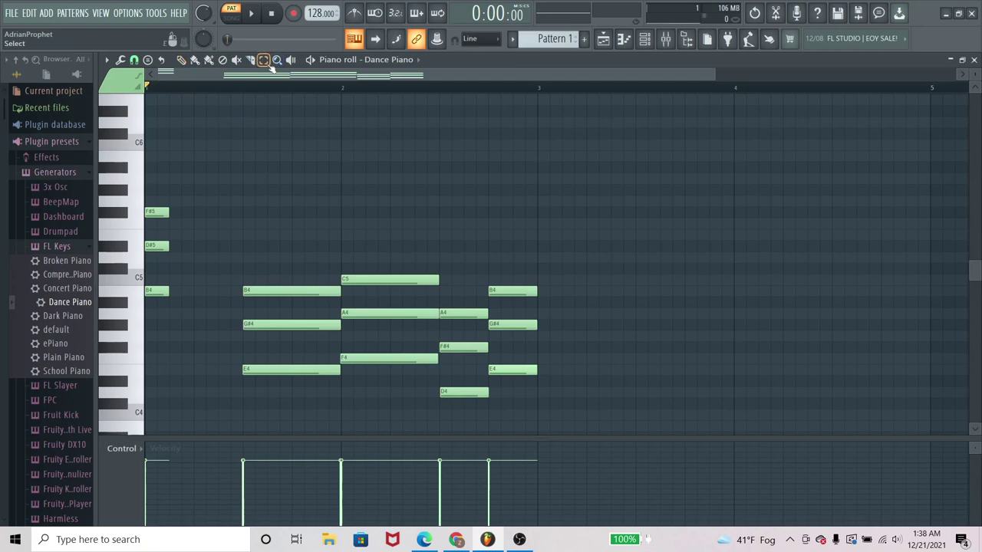
# Step: Lengthen the first chord to two beats so it meets the second chord, and play back the progression
pyautogui.moveTo(160, 192); pyautogui.dragTo(172, 326)
pyautogui.click(182, 61)
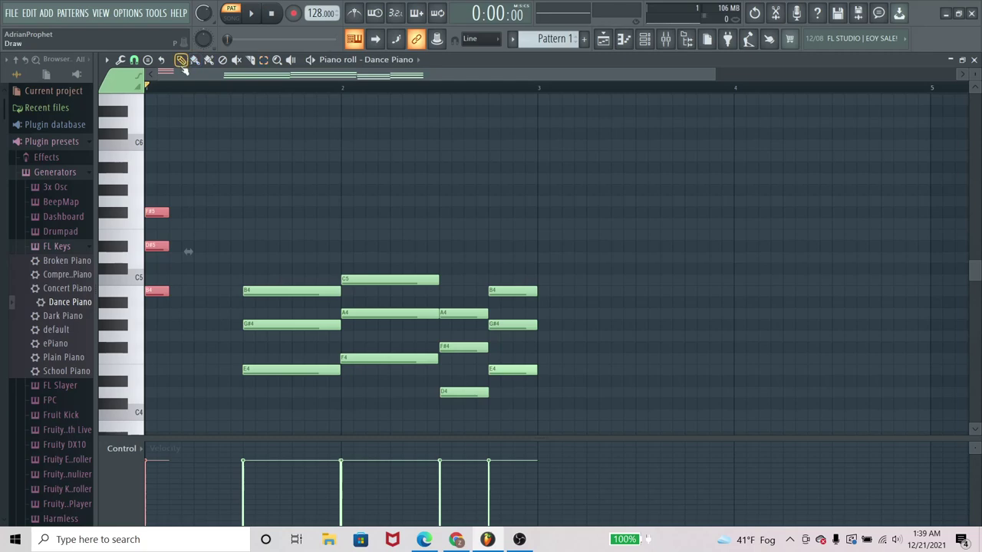
pyautogui.moveTo(168, 212); pyautogui.dragTo(235, 211)
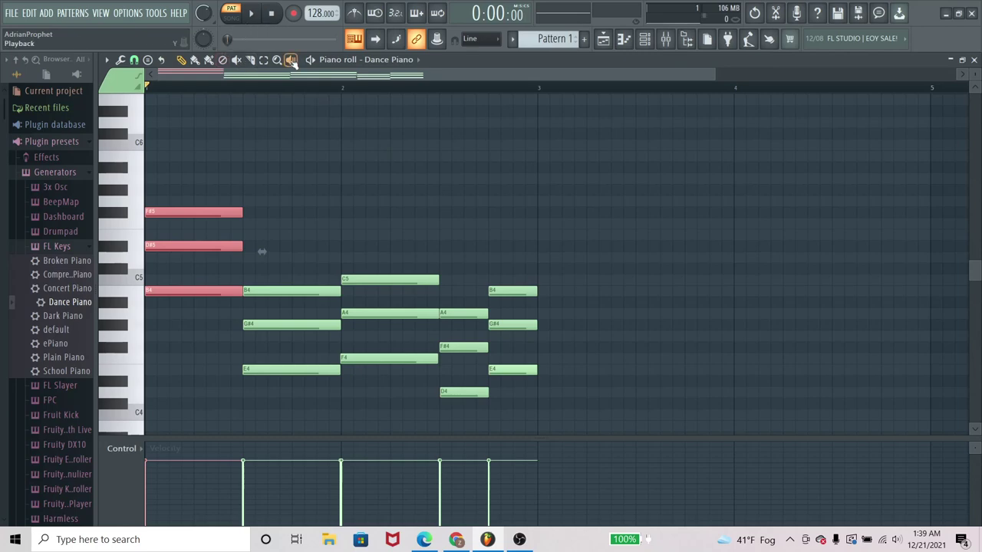
pyautogui.press('space')
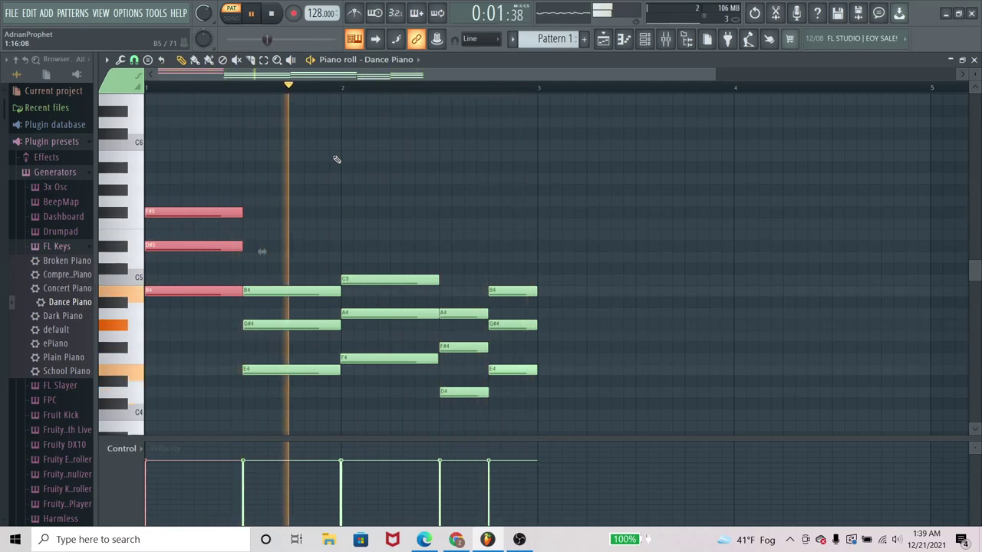
pyautogui.press('space')
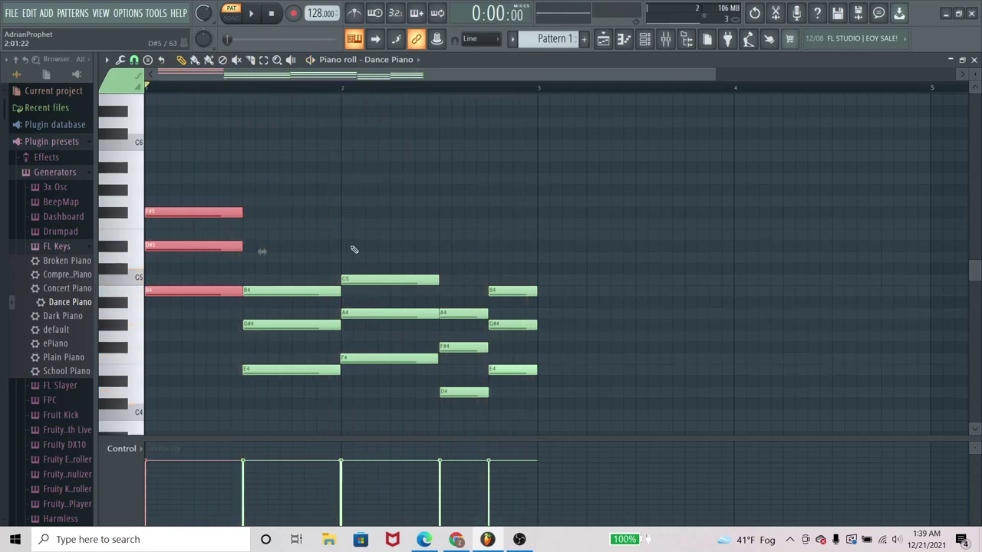
# Step: Raise the chord on bar 2 beat 1 by one semitone to F#4, A#4 and C#5, and play the progression from the start
pyautogui.moveTo(347, 87)
pyautogui.mouseDown()
pyautogui.moveTo(364, 101)
pyautogui.moveTo(354, 105)
pyautogui.moveTo(368, 106)
pyautogui.moveTo(317, 115)
pyautogui.moveTo(366, 115)
pyautogui.moveTo(324, 123)
pyautogui.mouseUp()
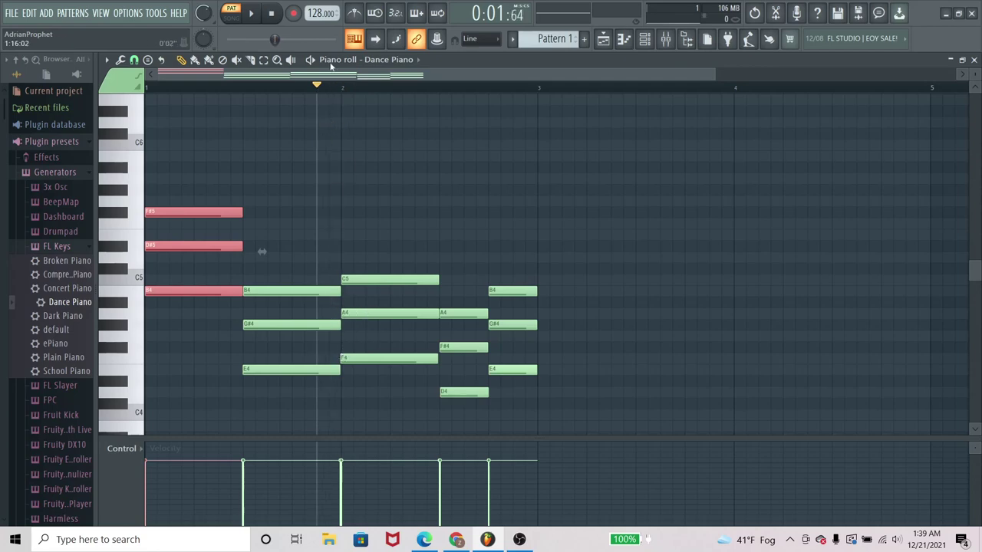
pyautogui.moveTo(397, 266); pyautogui.dragTo(394, 371)
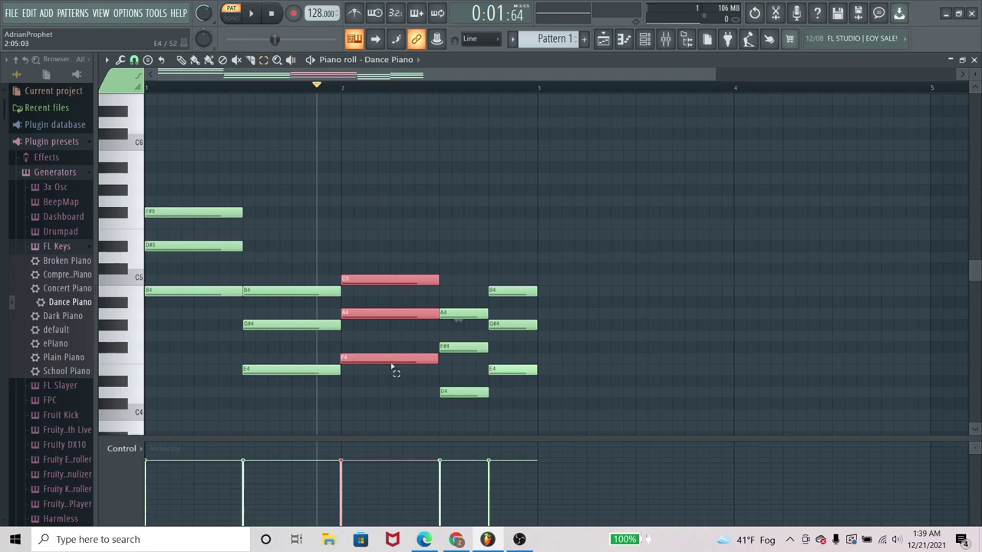
pyautogui.click(181, 60)
pyautogui.moveTo(362, 361); pyautogui.dragTo(362, 342)
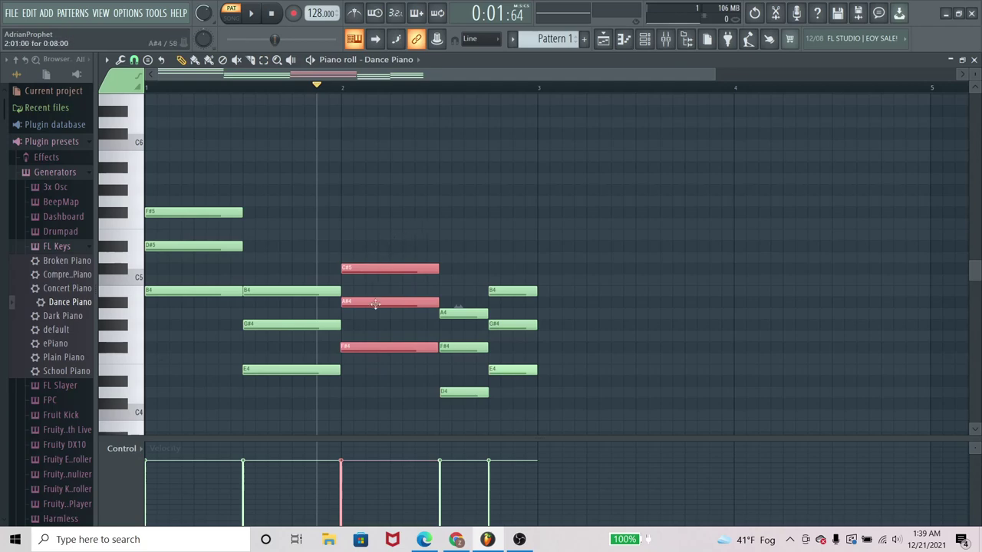
pyautogui.moveTo(318, 84); pyautogui.dragTo(148, 85)
pyautogui.press('space')
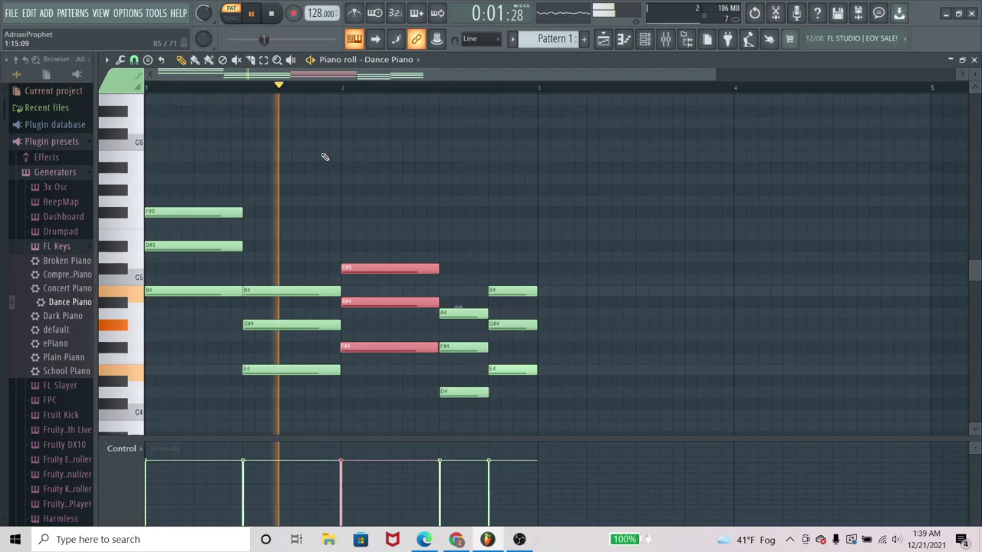
pyautogui.press('space')
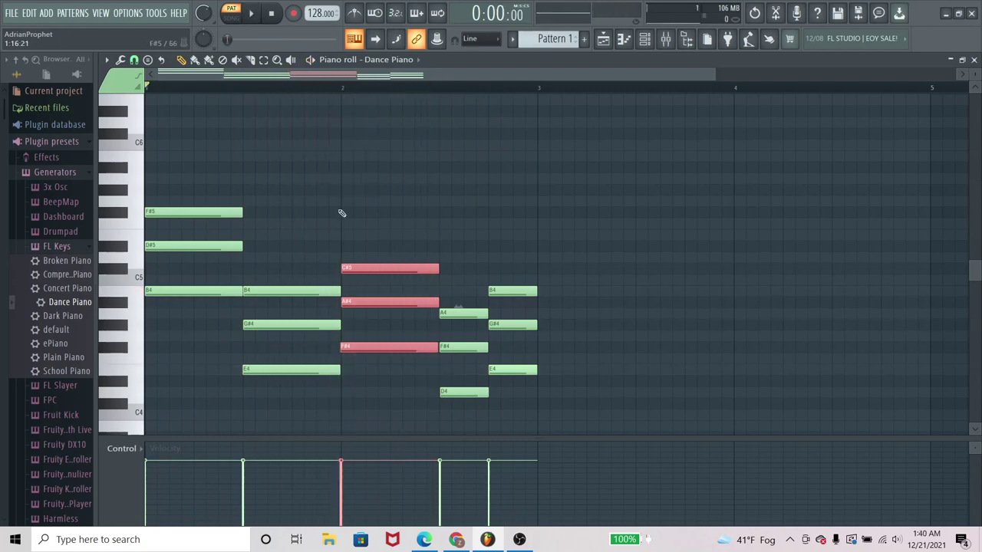
# Step: Set the playback position within the second chord of bar 1 and listen to the progression from there
pyautogui.moveTo(305, 86); pyautogui.dragTo(271, 92)
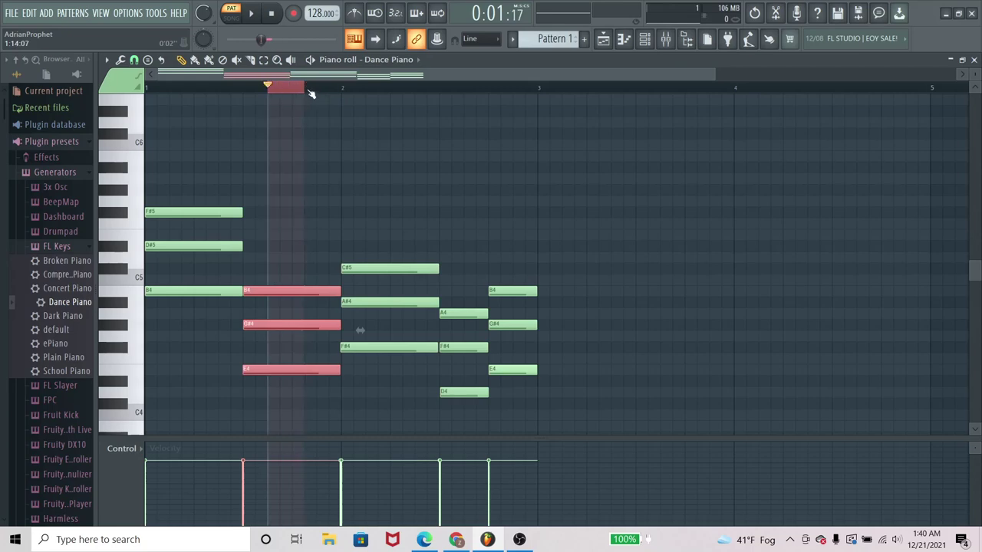
pyautogui.click(303, 92)
pyautogui.press('space')
pyautogui.press('space')
pyautogui.press('space')
pyautogui.press('space')
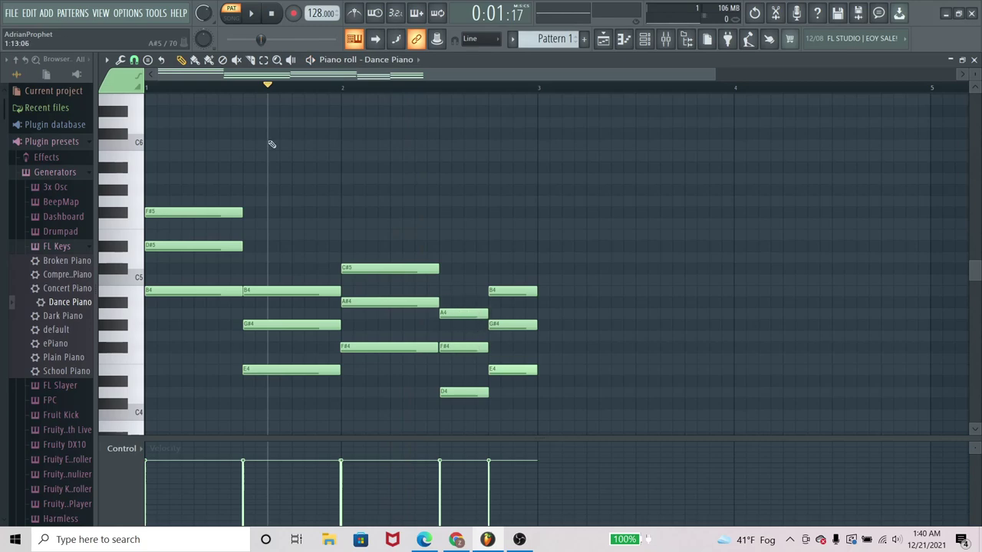
# Step: Play from late in the third chord to listen to its transition into the last two chords of bar 2
pyautogui.click(264, 61)
pyautogui.click(427, 88)
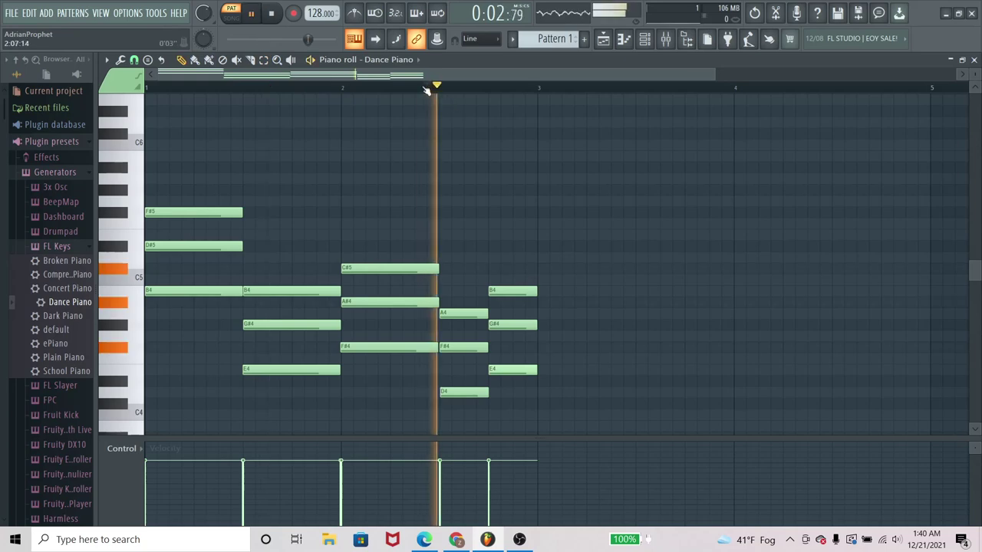
pyautogui.moveTo(426, 89); pyautogui.dragTo(416, 89)
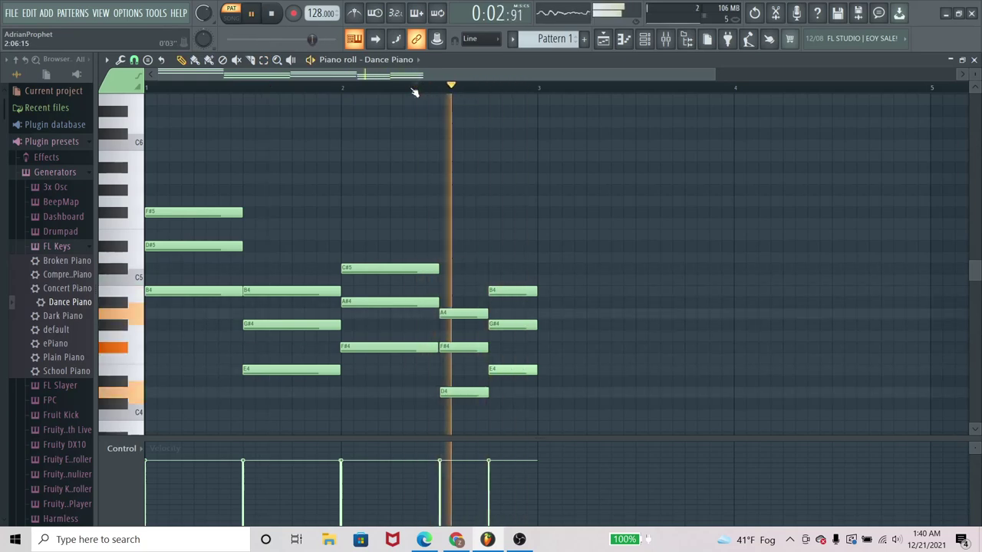
pyautogui.click(413, 88)
pyautogui.press('space')
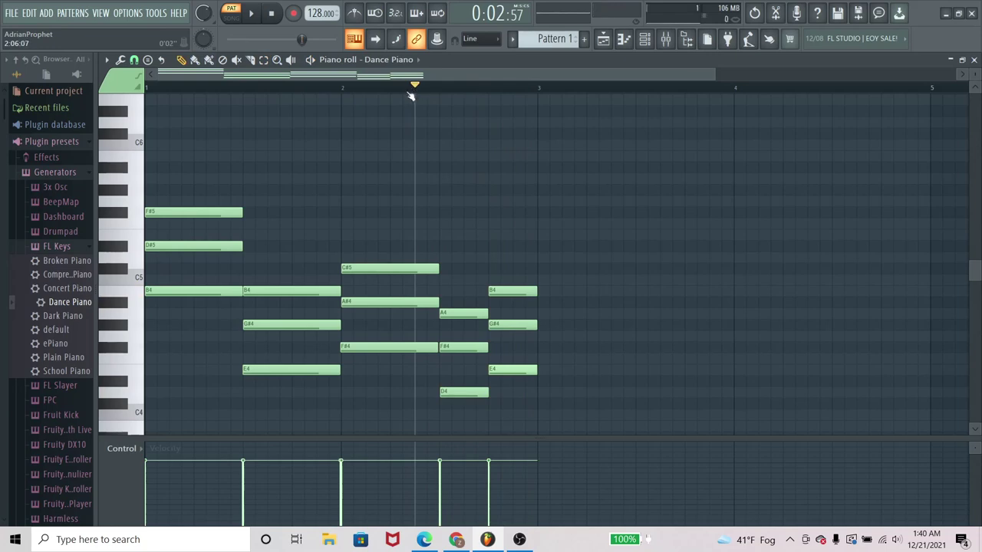
# Step: Delete the final E4, G#4 and B4 chord and extend the D4, F#4 and A4 chord to the end of bar 2
pyautogui.click(263, 60)
pyautogui.moveTo(464, 261); pyautogui.dragTo(499, 419)
pyautogui.click(500, 418)
pyautogui.moveTo(507, 261); pyautogui.dragTo(509, 378)
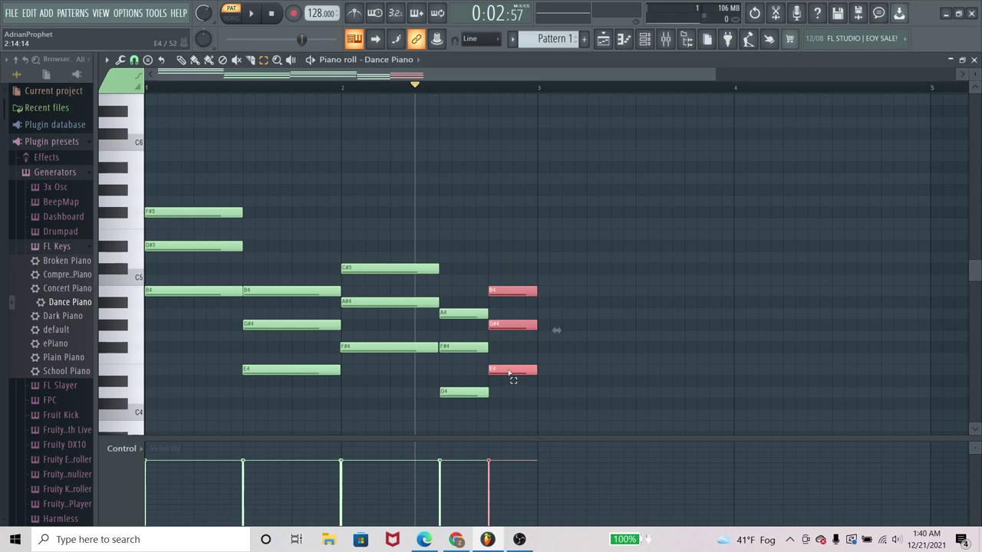
pyautogui.press('Delete')
pyautogui.moveTo(471, 298); pyautogui.dragTo(557, 349)
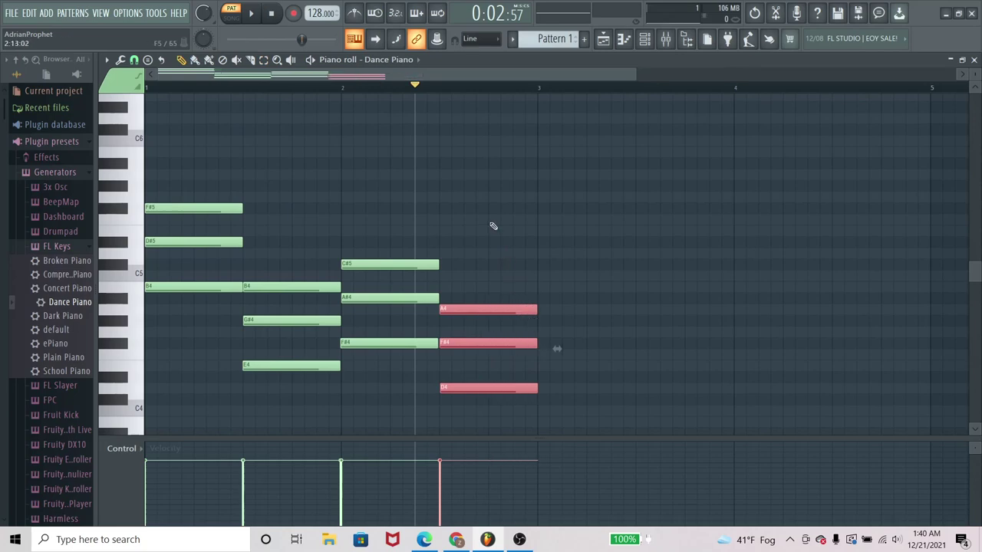
pyautogui.click(493, 225)
# Step: Play from late in the second chord to listen to the progression through bar 2
pyautogui.click(263, 59)
pyautogui.moveTo(473, 209); pyautogui.dragTo(330, 193)
pyautogui.scroll(2, 494, 210)
pyautogui.scroll(-1, 482, 212)
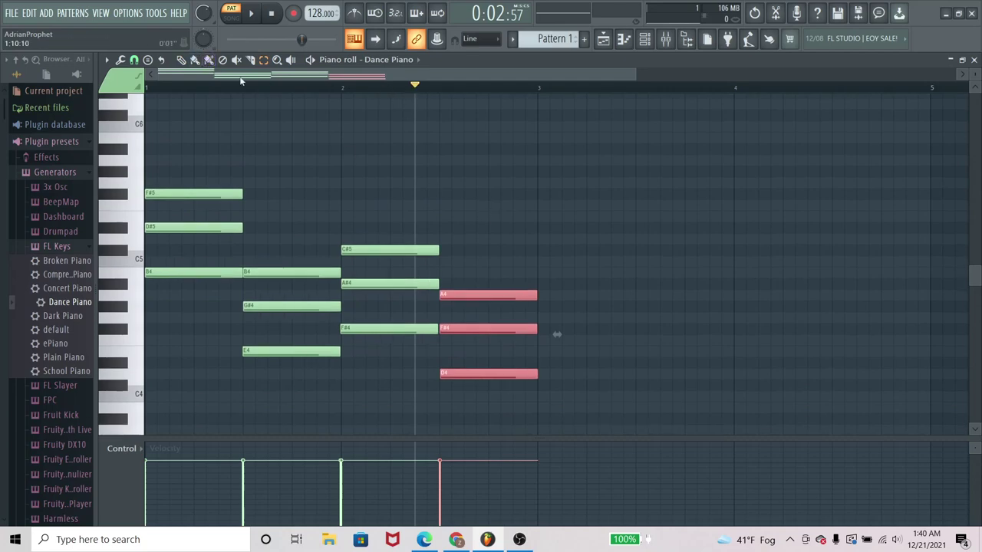
pyautogui.click(322, 88)
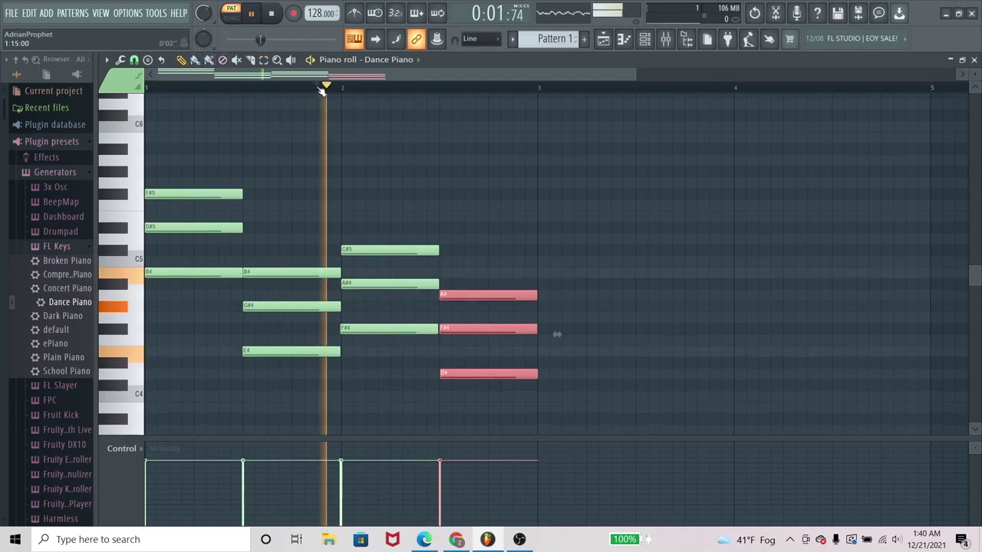
pyautogui.press('space')
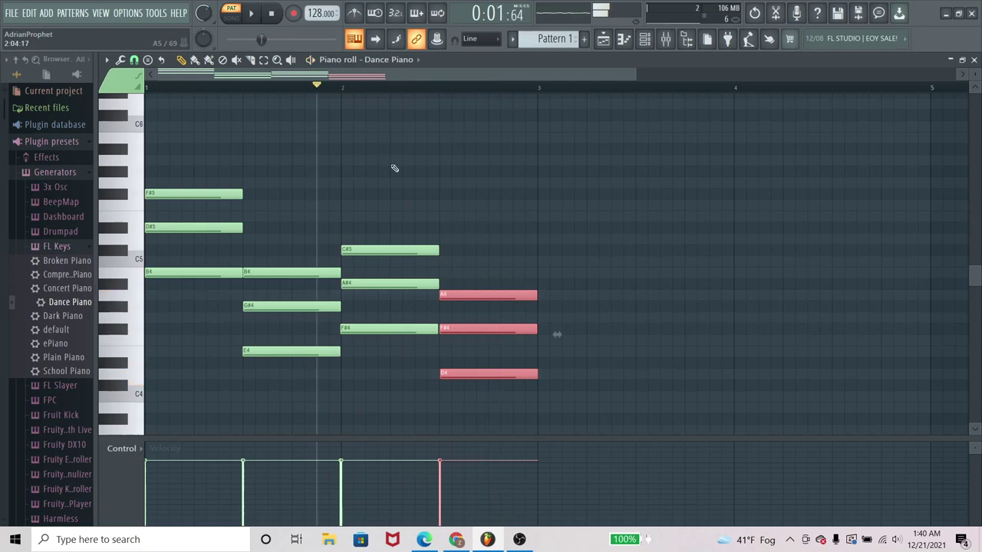
# Step: Raise the last chord to A4, C#5 and E5, and play the progression from the start
pyautogui.moveTo(460, 297); pyautogui.dragTo(457, 227)
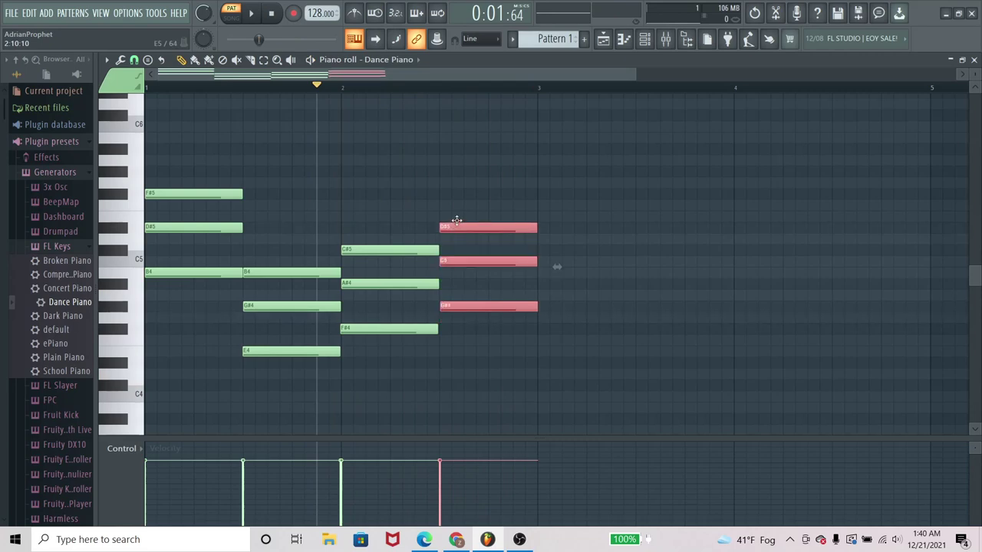
pyautogui.moveTo(456, 221); pyautogui.dragTo(458, 215)
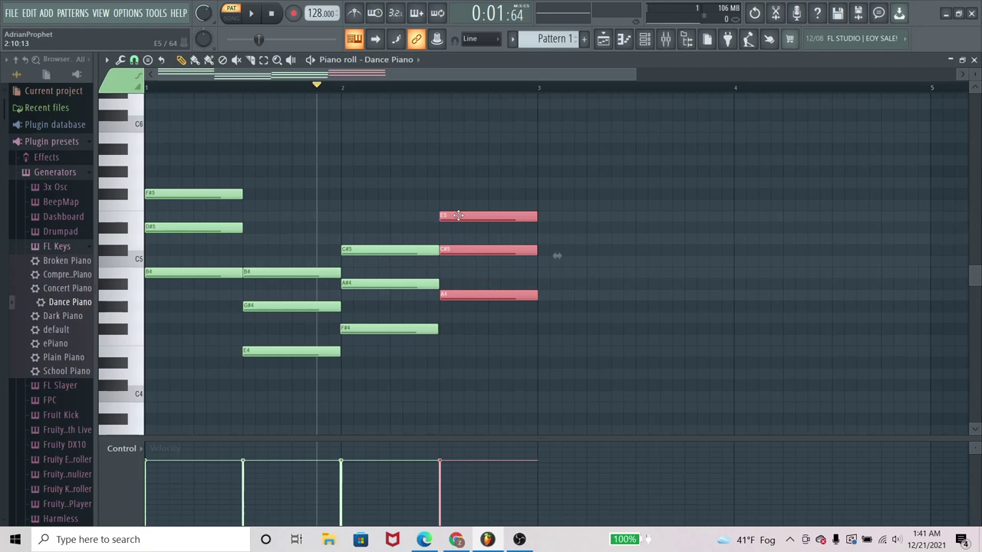
pyautogui.moveTo(318, 83); pyautogui.dragTo(134, 90)
pyautogui.press('space')
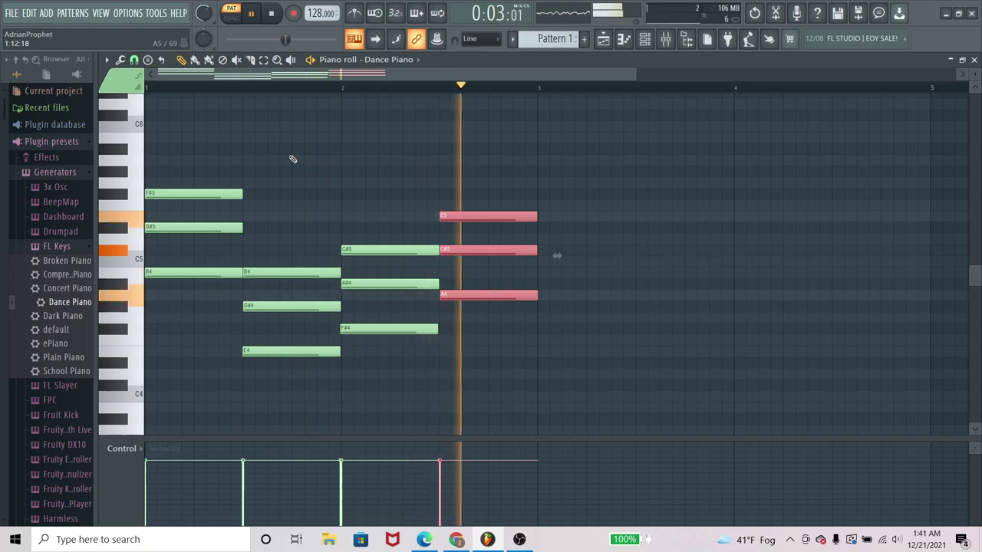
pyautogui.press('space')
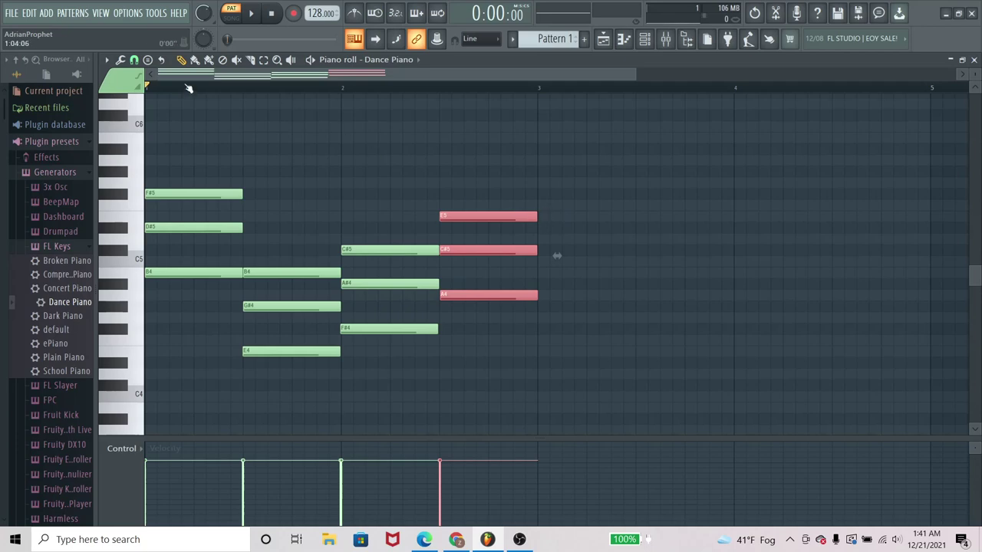
# Step: Turn off note snapping and trim the last chord's A4 note to end exactly at the start of bar 3
pyautogui.click(135, 61)
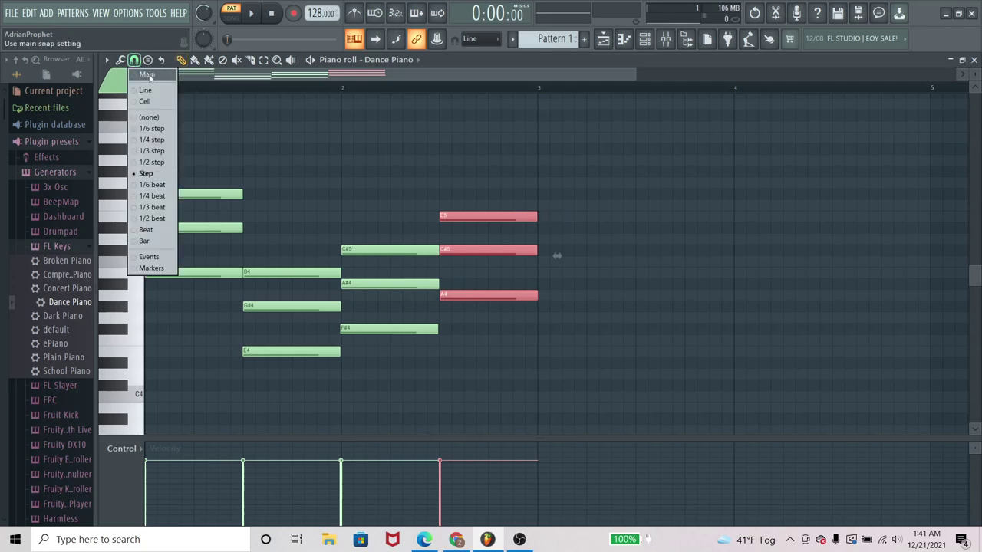
pyautogui.click(155, 119)
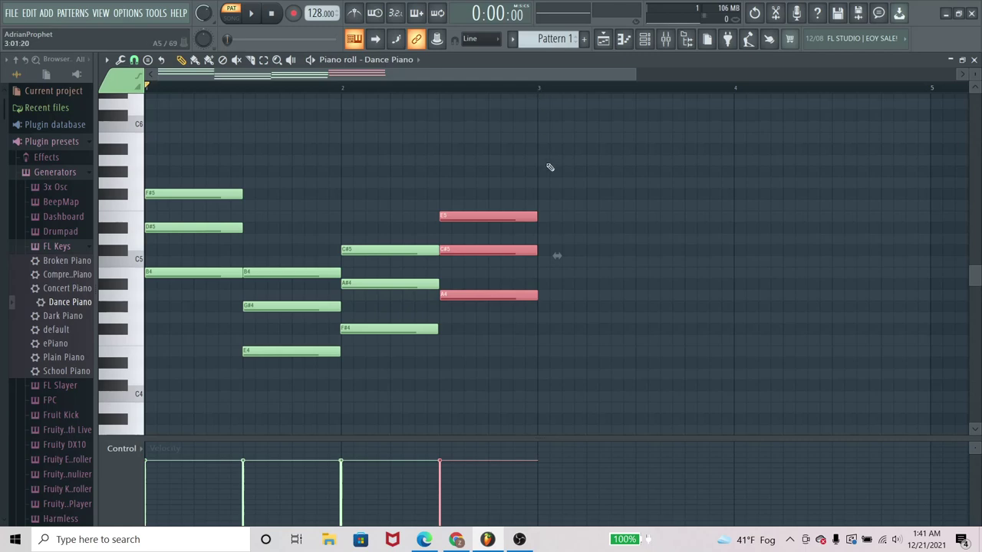
pyautogui.scroll(2, 547, 90)
pyautogui.scroll(4, 550, 91)
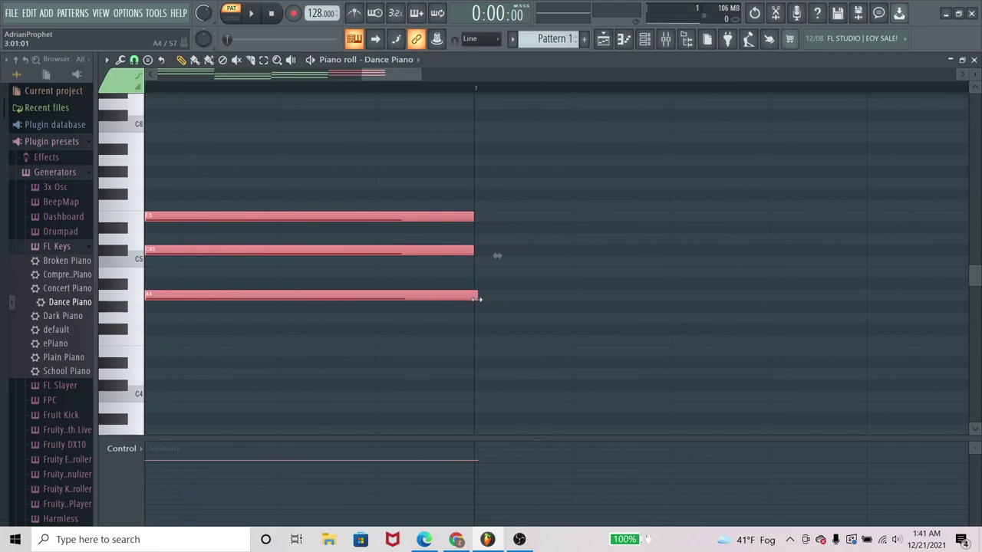
pyautogui.click(134, 60)
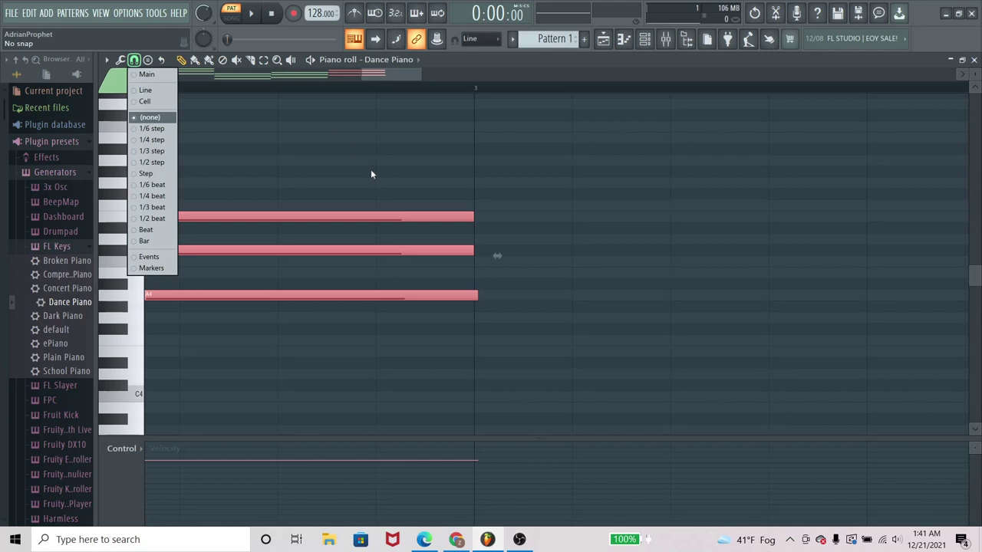
pyautogui.click(479, 296)
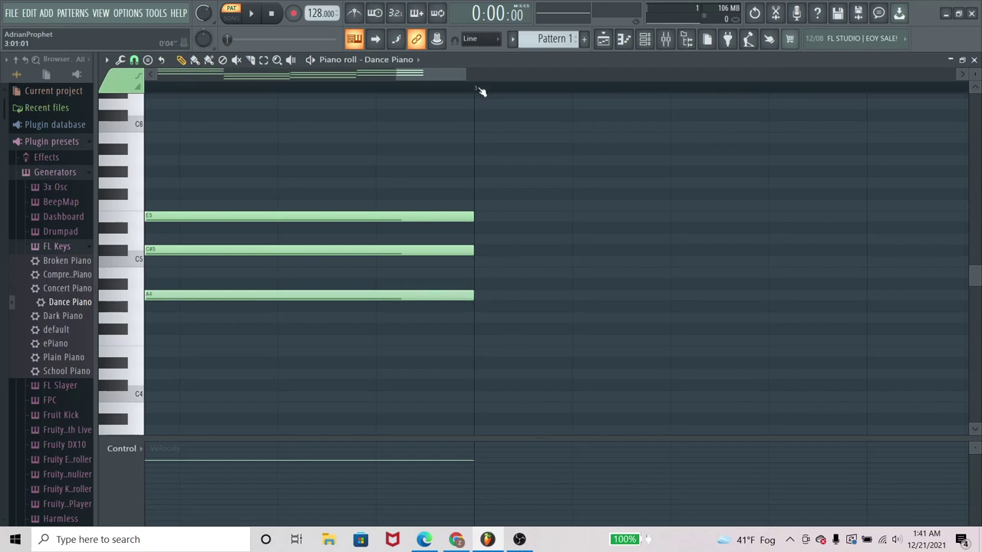
pyautogui.scroll(-1, 480, 90)
pyautogui.scroll(-2, 481, 90)
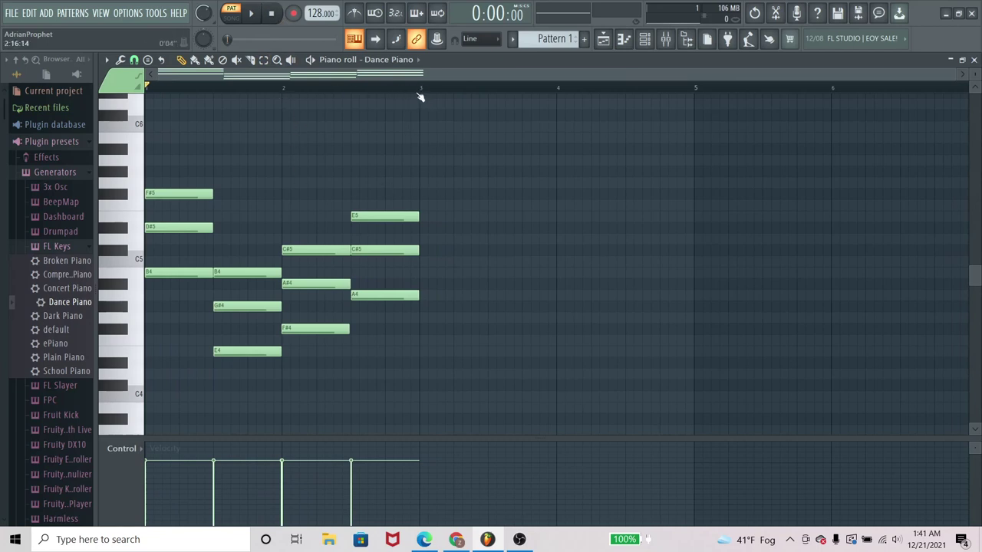
# Step: Play the four-chord progression from the start several times to check how it sounds
pyautogui.press('space')
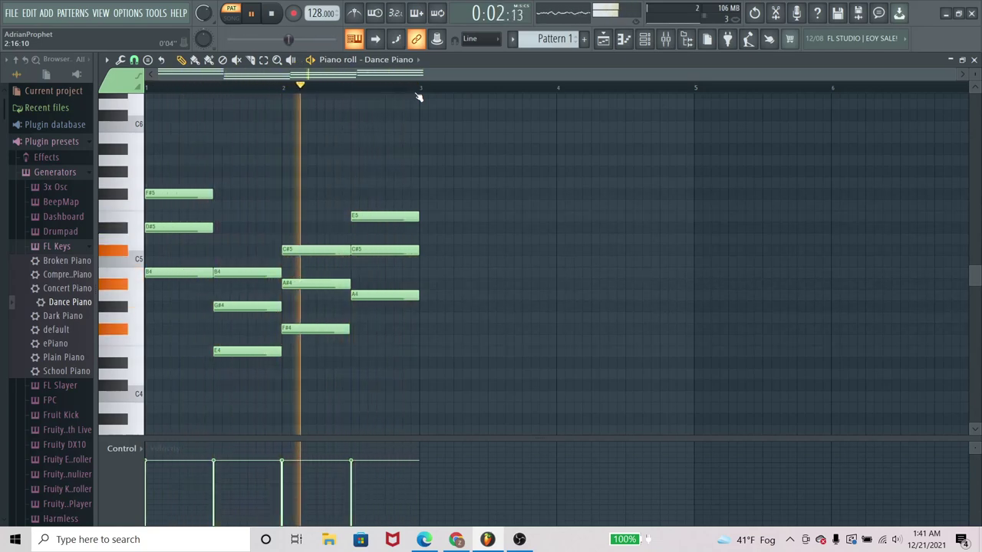
pyautogui.press('space')
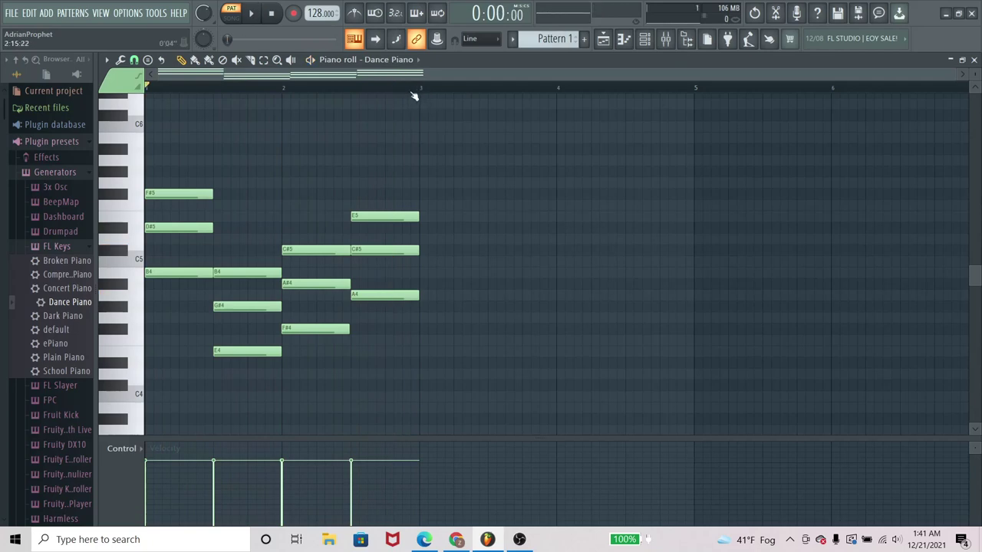
pyautogui.press('space')
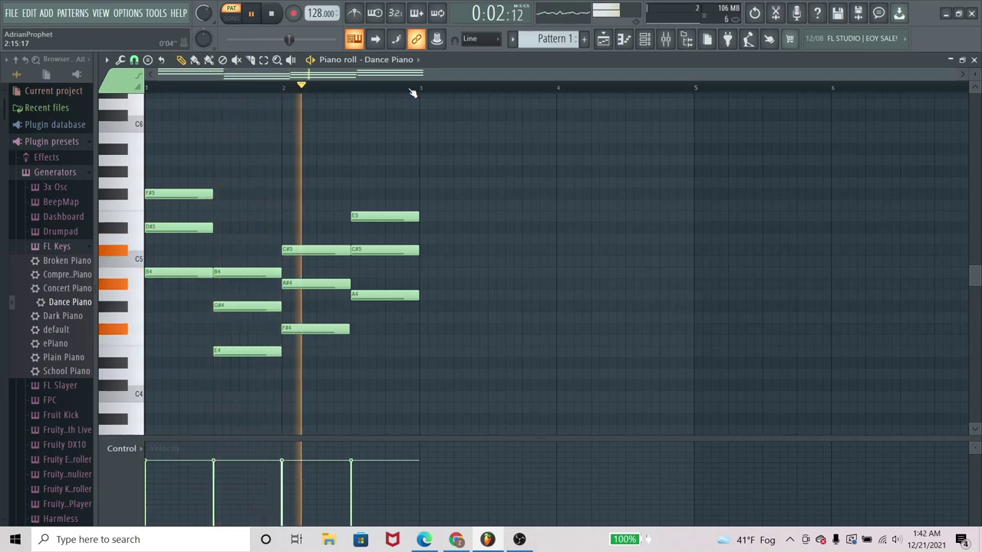
pyautogui.press('space')
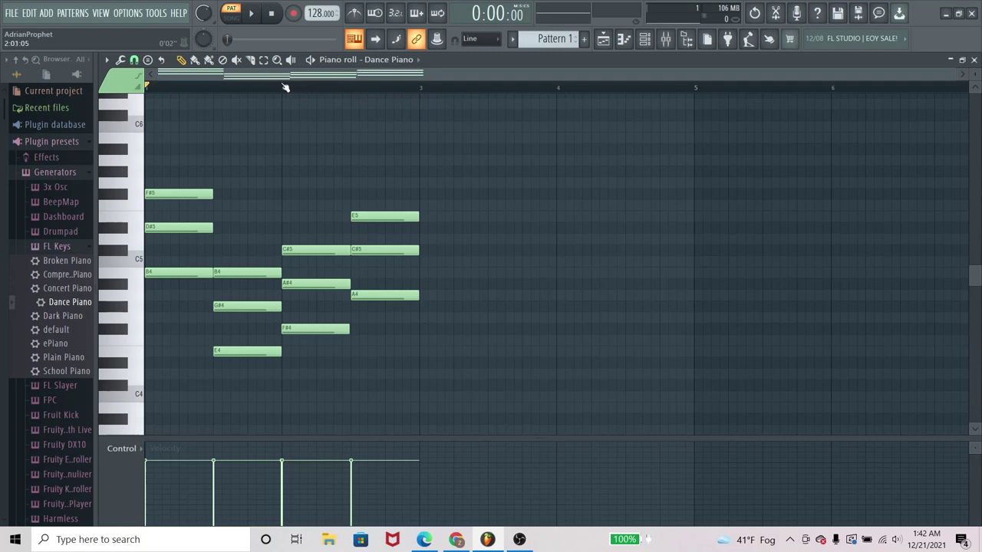
pyautogui.press('space')
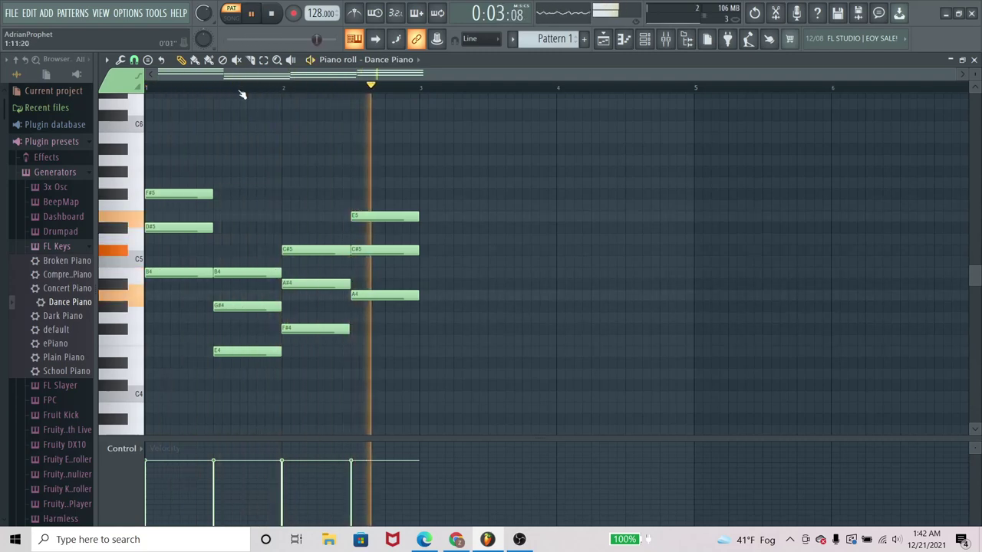
pyautogui.press('space')
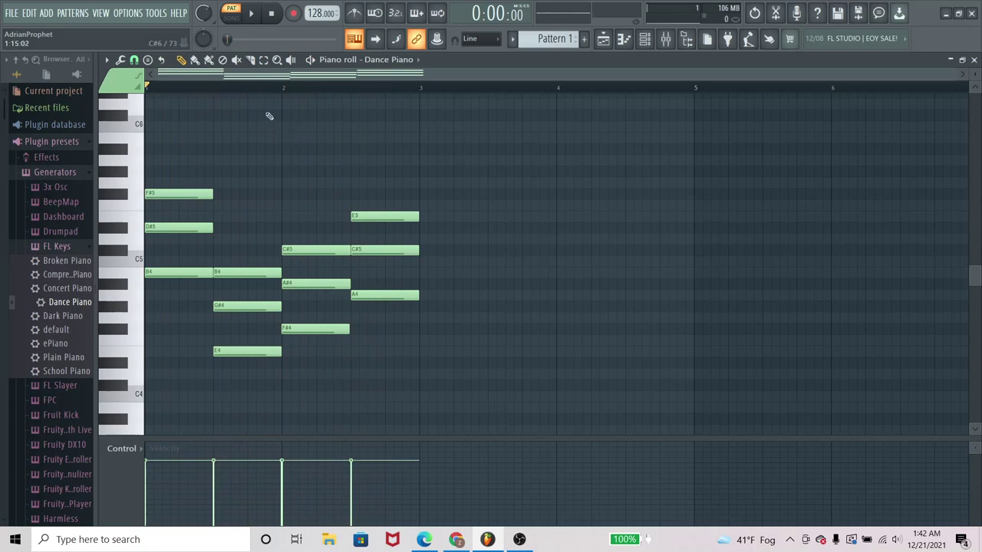
# Step: Set the snap to Beat and move the last three chords two beats later so the second chord starts at bar 2
pyautogui.click(263, 60)
pyautogui.moveTo(251, 167); pyautogui.dragTo(413, 424)
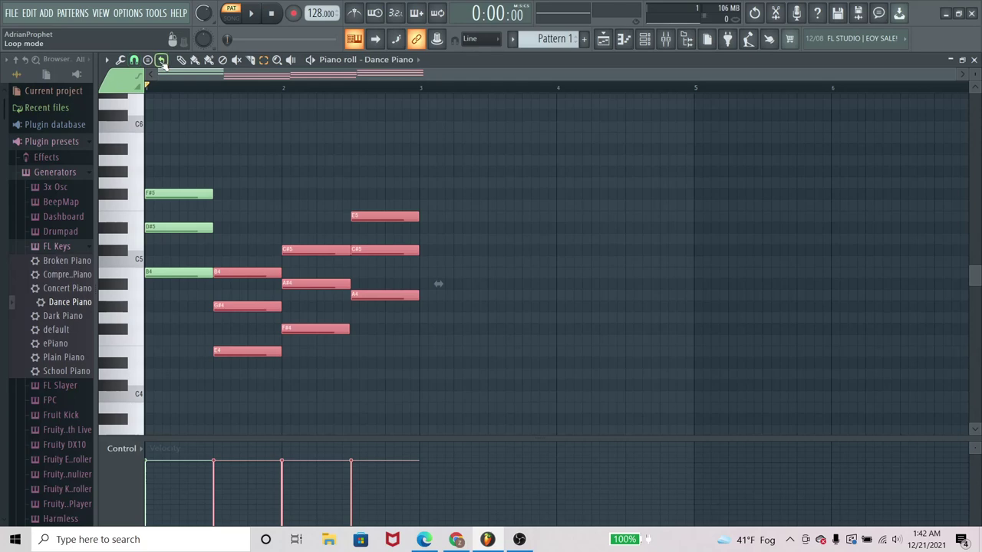
pyautogui.moveTo(247, 275); pyautogui.dragTo(299, 270)
pyautogui.hotkey('ctrl', 'z')
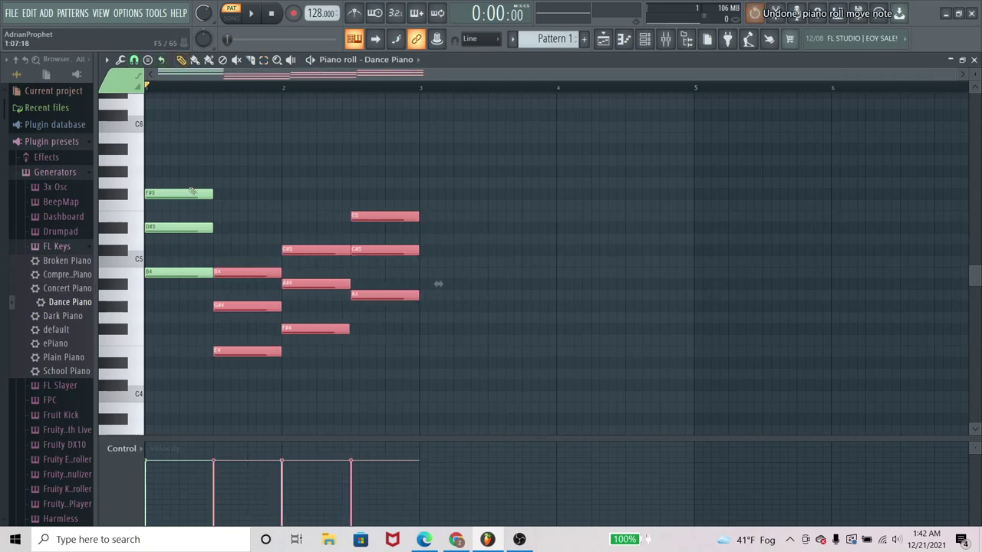
pyautogui.click(133, 59)
pyautogui.click(156, 242)
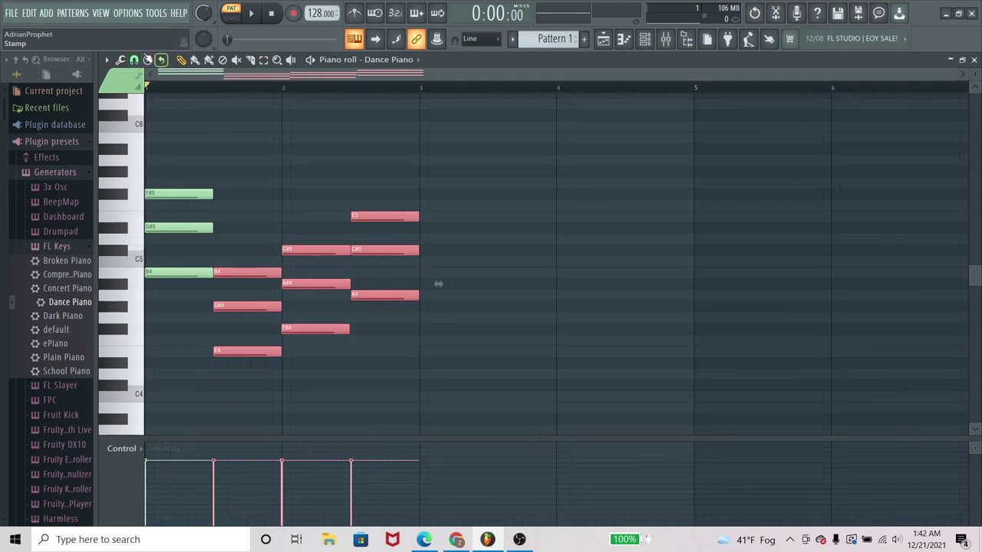
pyautogui.click(133, 59)
pyautogui.click(155, 232)
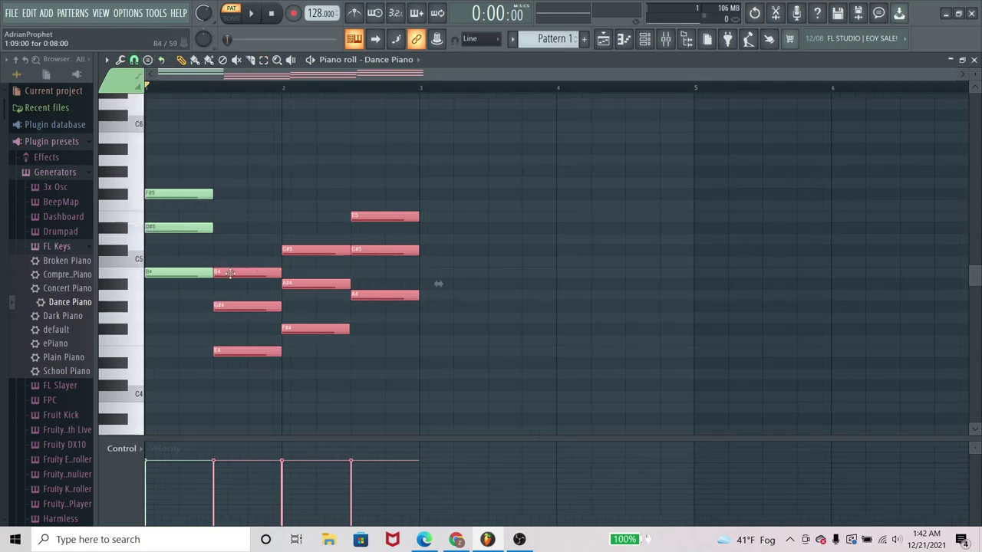
pyautogui.hotkey('shift', 'Right')
pyautogui.hotkey('shift', 'Right')
# Step: Move the last two chords two beats later so the F#4, A#4 and C#5 chord starts at bar 3
pyautogui.click(263, 59)
pyautogui.moveTo(366, 122); pyautogui.dragTo(462, 357)
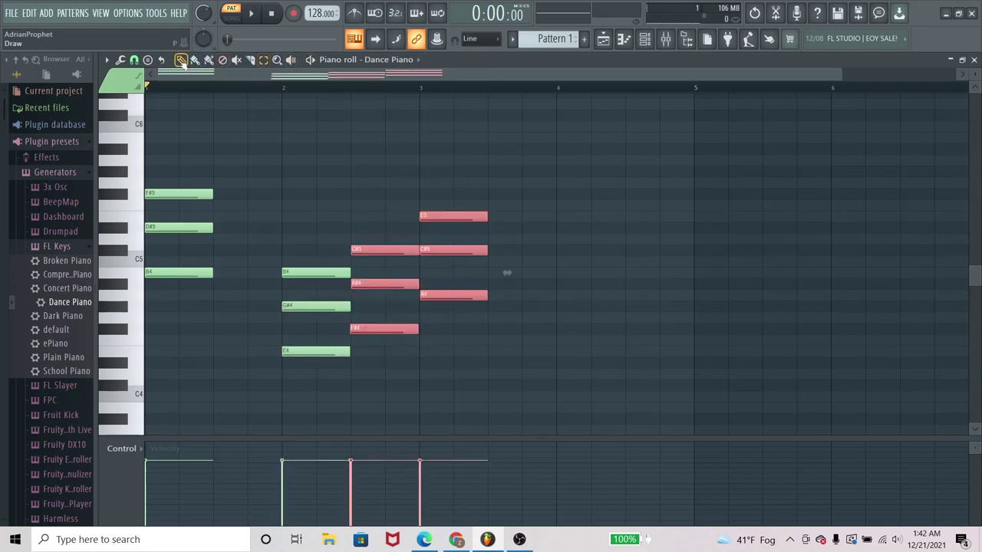
pyautogui.moveTo(365, 254); pyautogui.dragTo(435, 260)
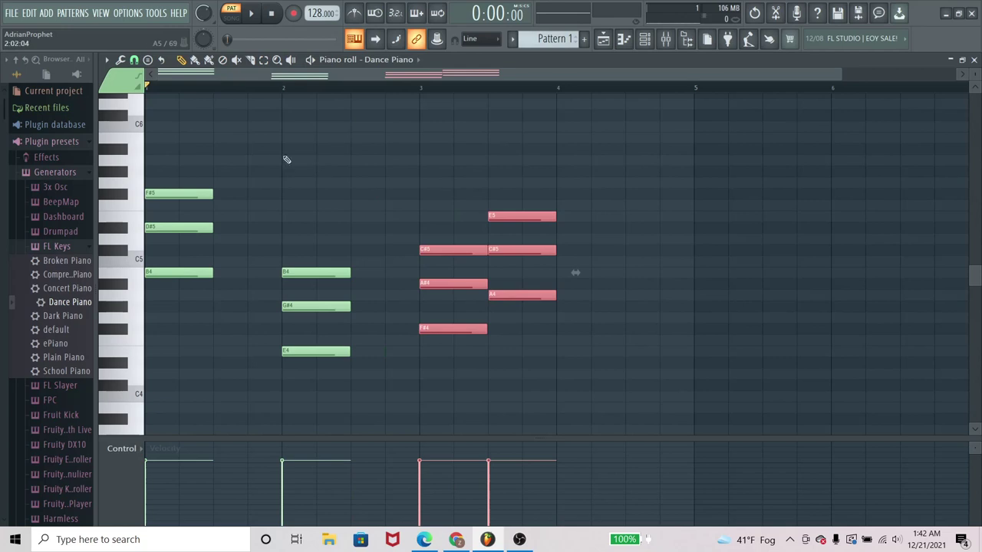
# Step: Move the A4, C#5 and E5 chord two beats later so it starts at bar 4
pyautogui.click(263, 59)
pyautogui.moveTo(514, 191); pyautogui.dragTo(536, 307)
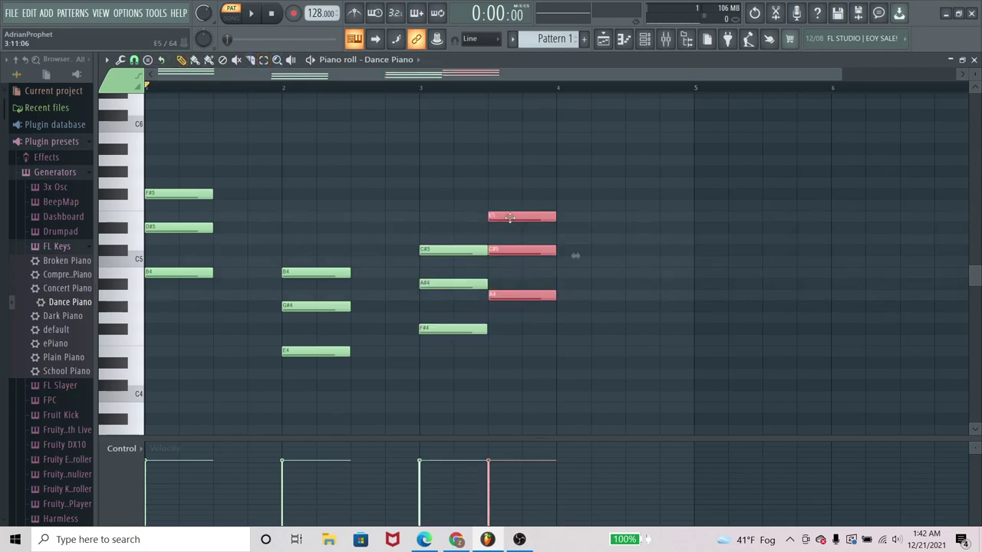
pyautogui.moveTo(499, 216); pyautogui.dragTo(569, 215)
pyautogui.click(461, 174)
pyautogui.hotkey('ctrl', 'z')
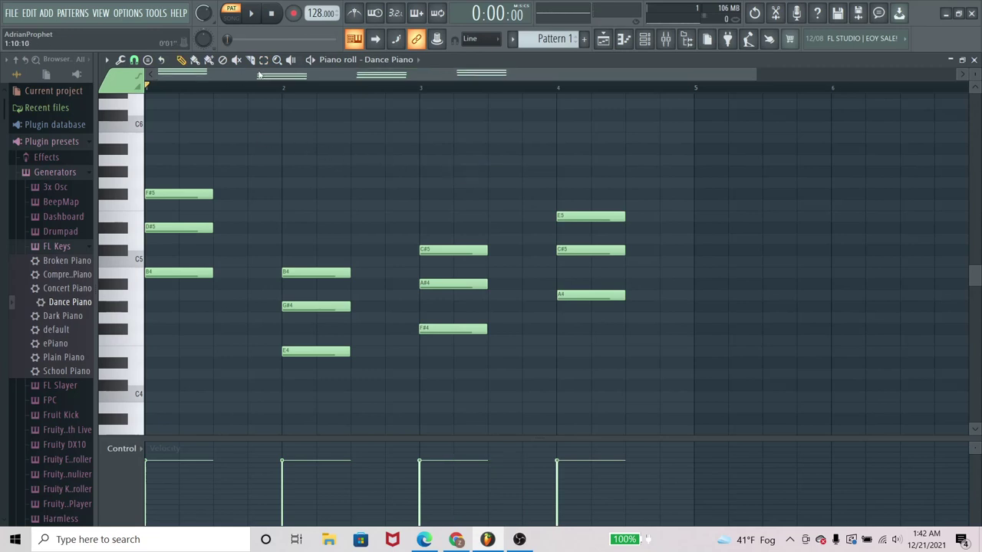
# Step: Lengthen all four chords to one full bar each and play back the four-bar progression
pyautogui.hotkey('ctrl', 'a')
pyautogui.moveTo(214, 193); pyautogui.dragTo(274, 195)
pyautogui.click(356, 187)
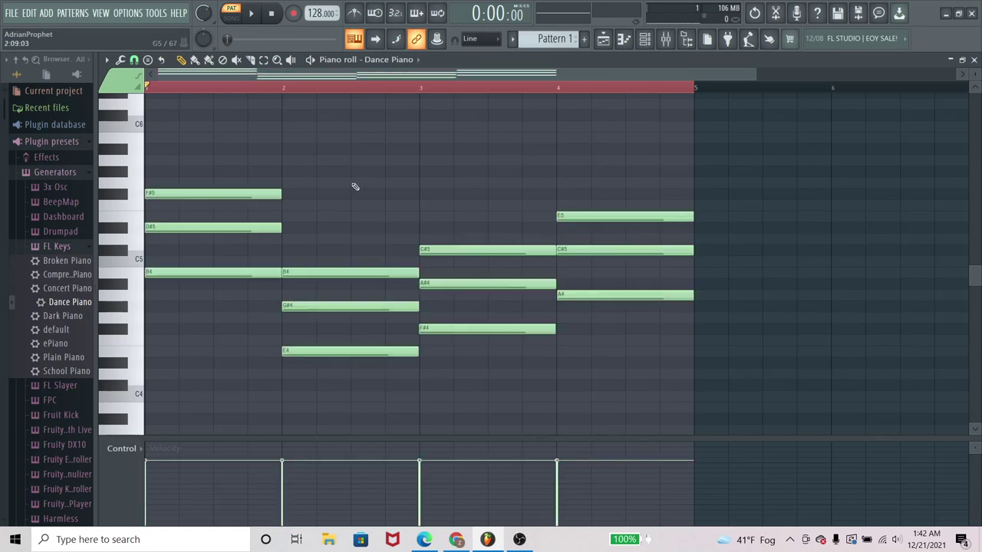
pyautogui.click(293, 86)
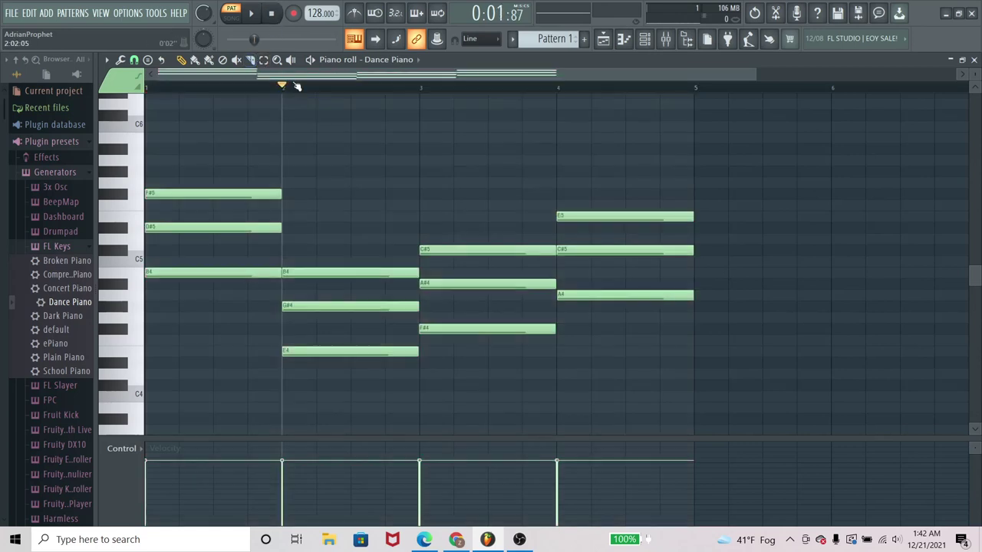
pyautogui.press('space')
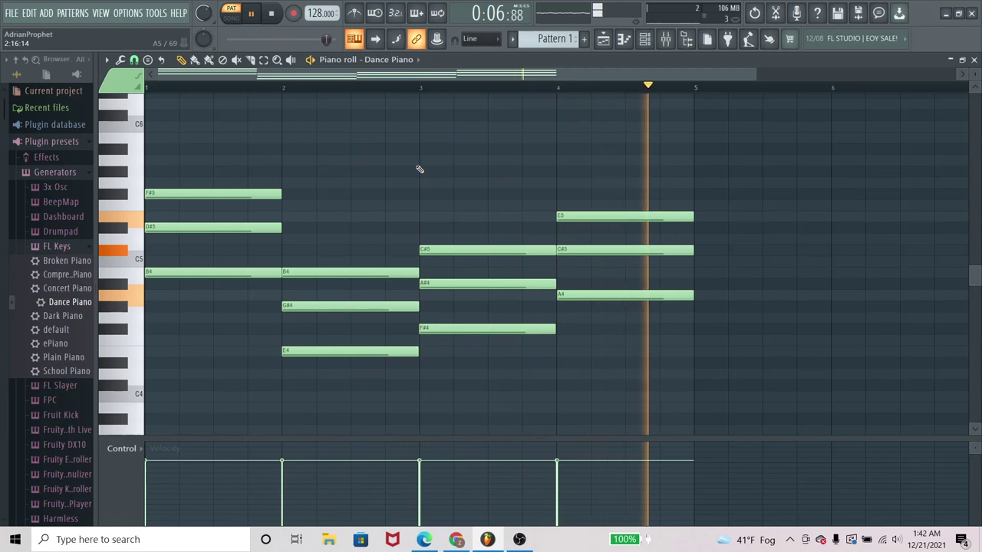
pyautogui.press('space')
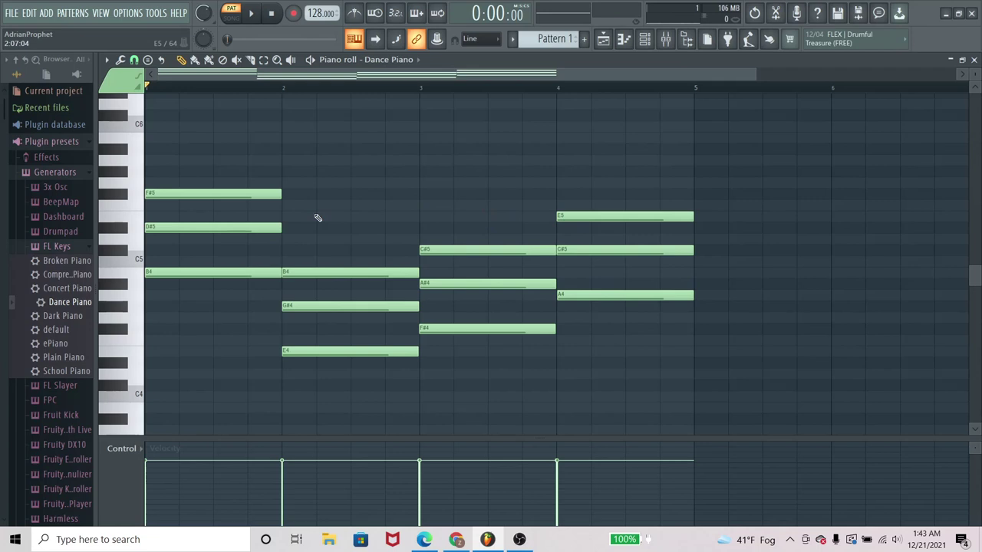
# Step: Show the channel rack and add the FL Keys ePiano preset as a new channel below Dance Piano
pyautogui.click(645, 40)
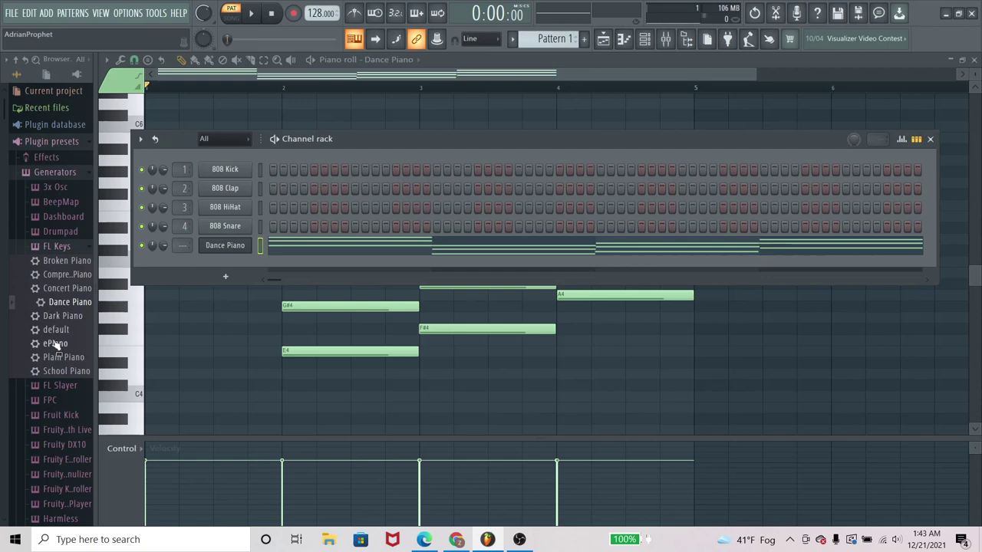
pyautogui.moveTo(58, 349); pyautogui.dragTo(193, 265)
pyautogui.click(435, 142)
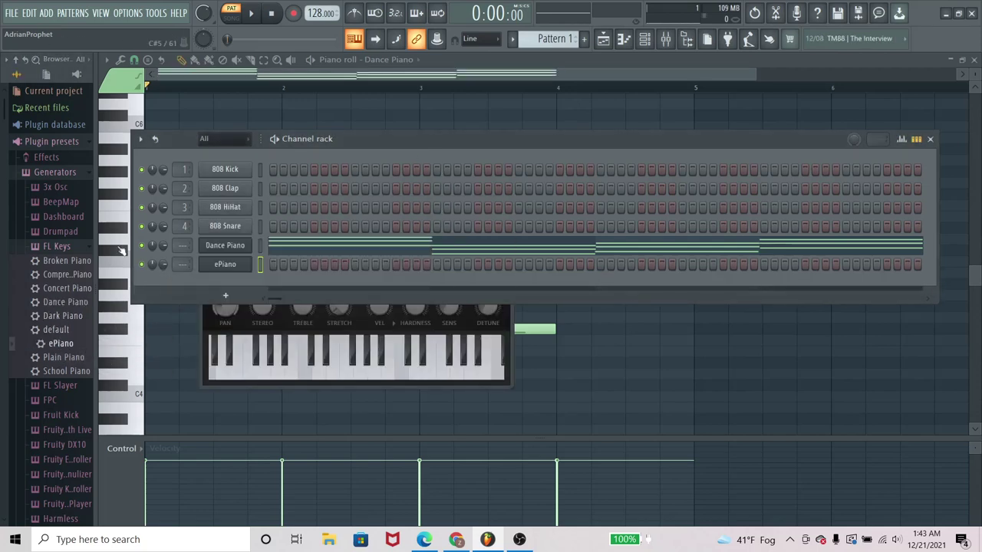
# Step: Copy all four chords from the Dance Piano channel and paste them into the ePiano channel's piano roll
pyautogui.click(142, 246)
pyautogui.click(292, 252)
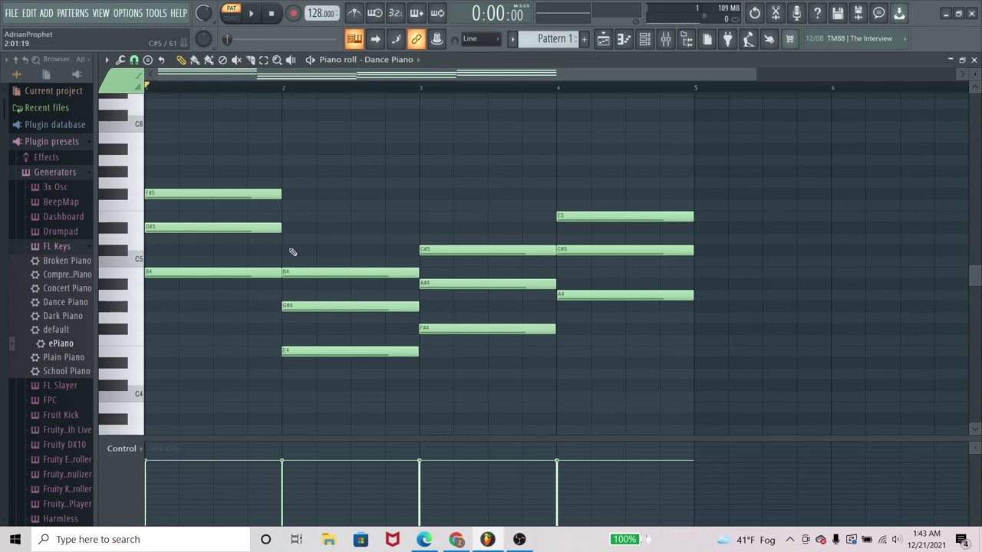
pyautogui.hotkey('ctrl', 'a')
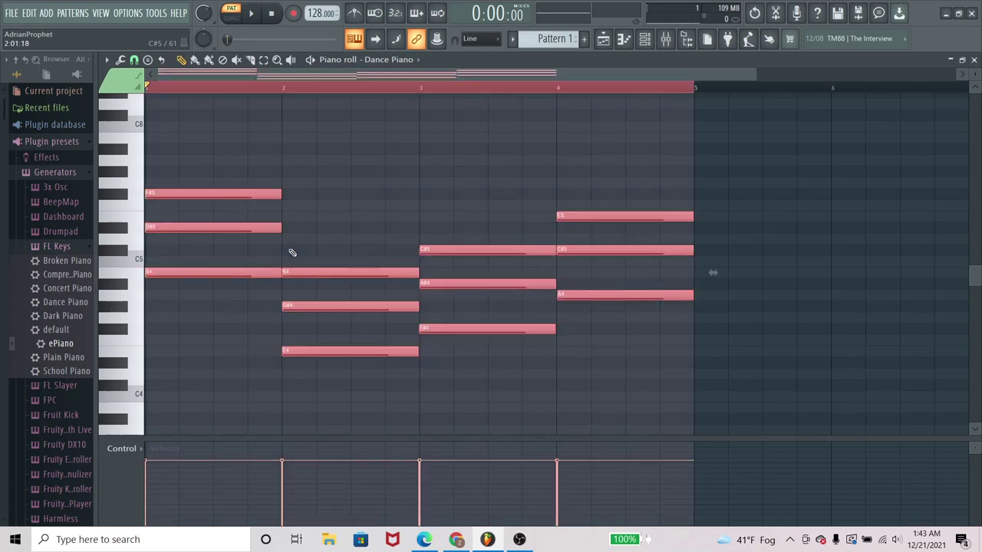
pyautogui.click(644, 39)
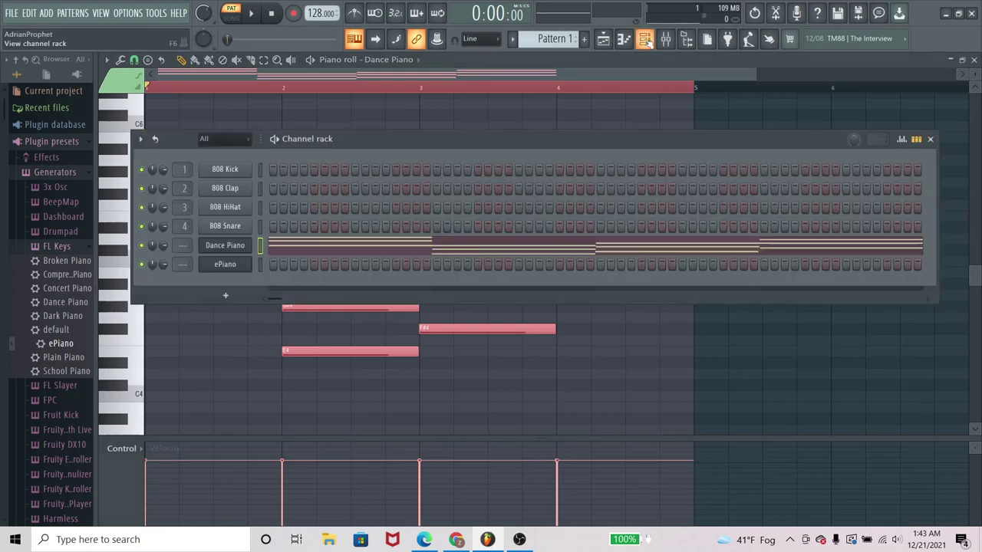
pyautogui.click(226, 264)
pyautogui.click(644, 38)
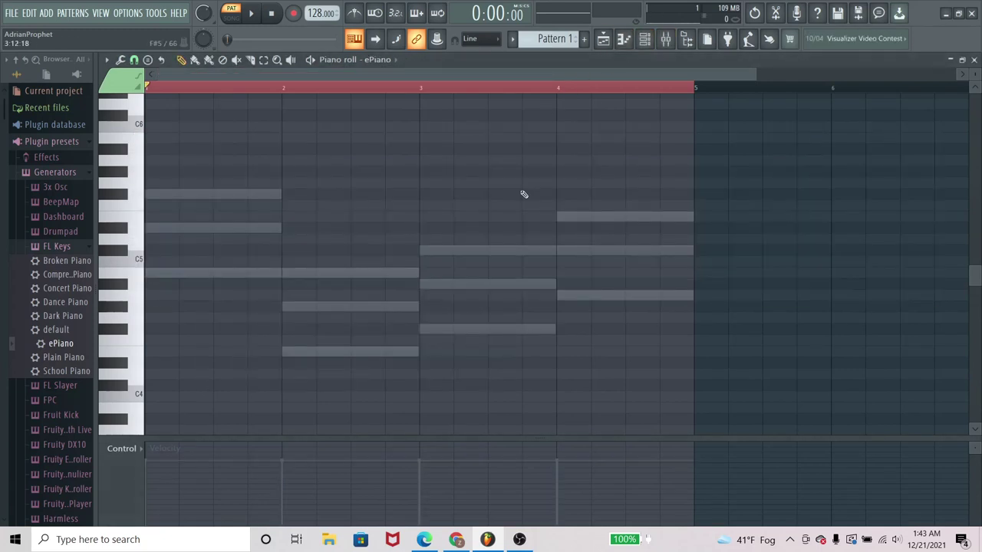
pyautogui.click(645, 38)
# Step: Collapse the plugin presets tree and expand it again down to the FL Keys generator presets
pyautogui.click(58, 247)
pyautogui.click(58, 249)
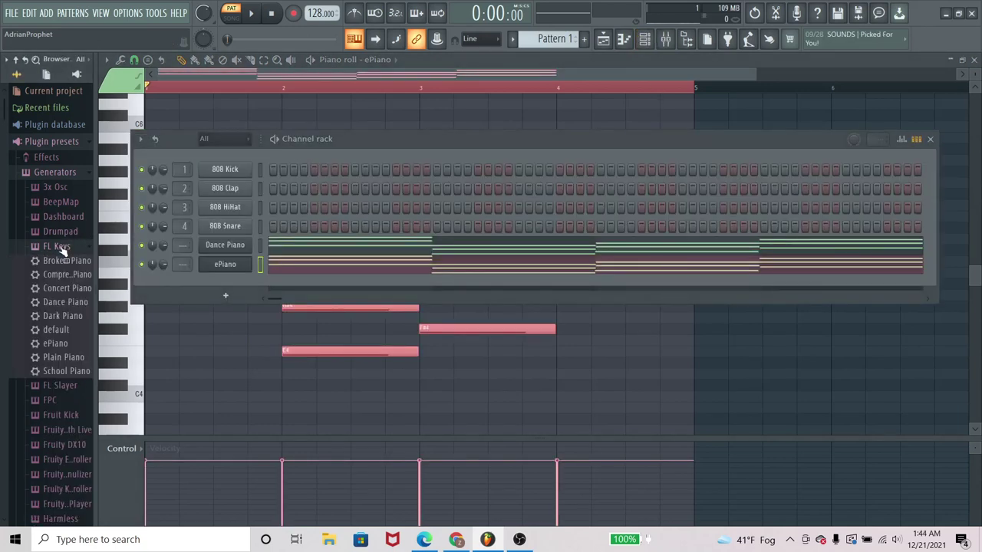
pyautogui.click(59, 174)
pyautogui.click(63, 144)
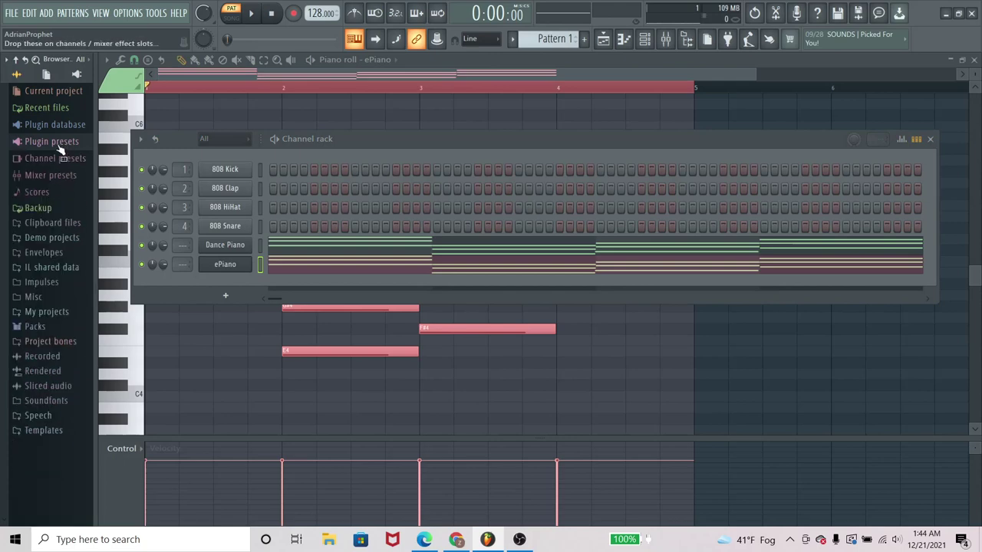
pyautogui.click(60, 145)
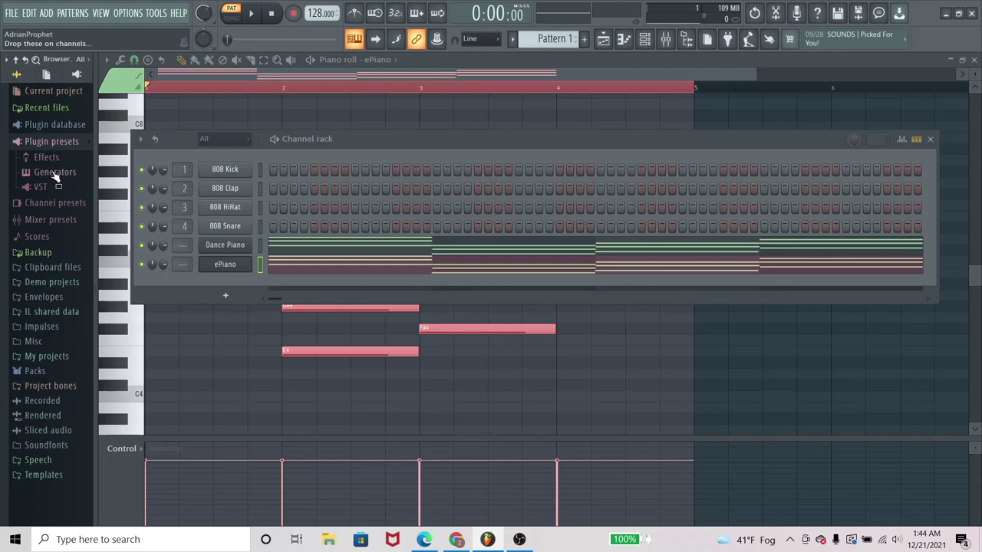
pyautogui.click(55, 174)
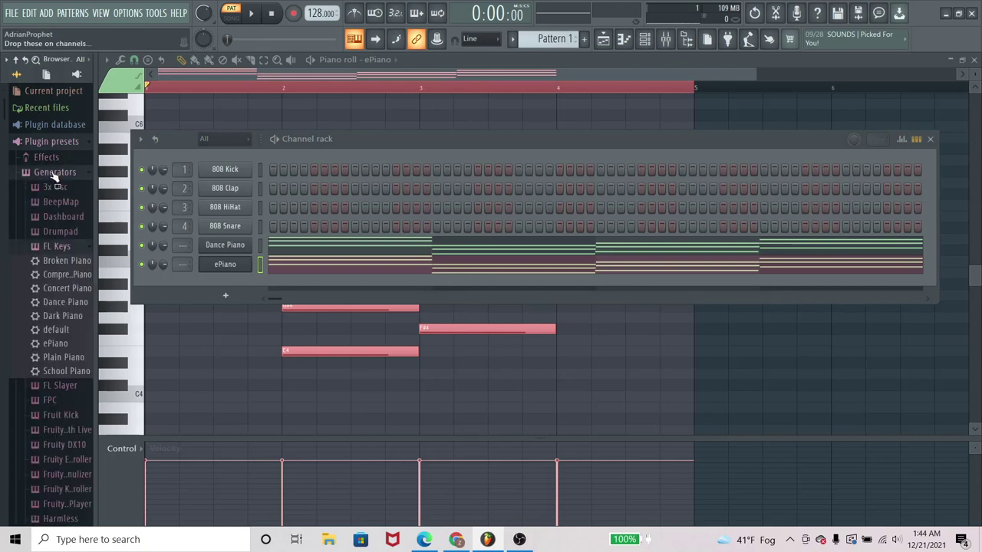
pyautogui.click(64, 250)
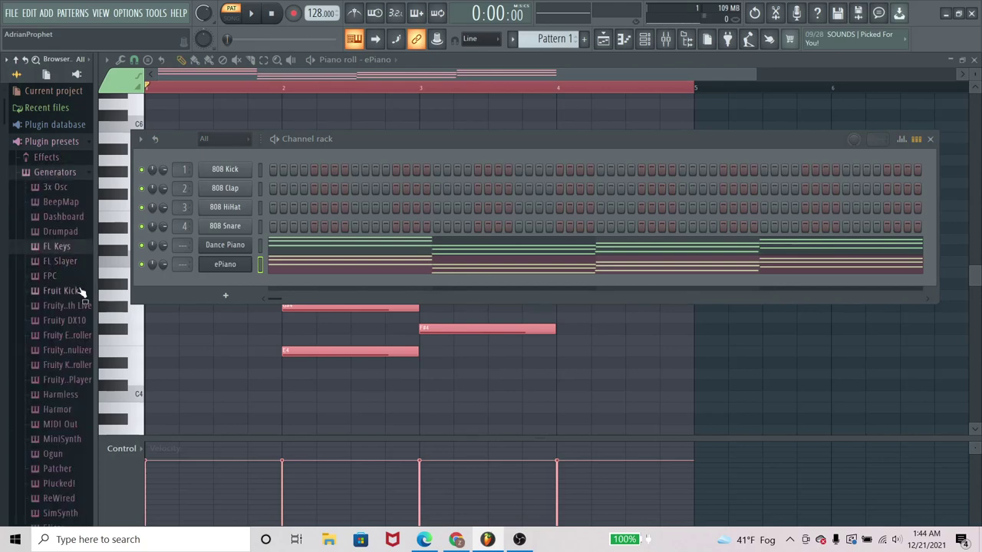
pyautogui.click(62, 250)
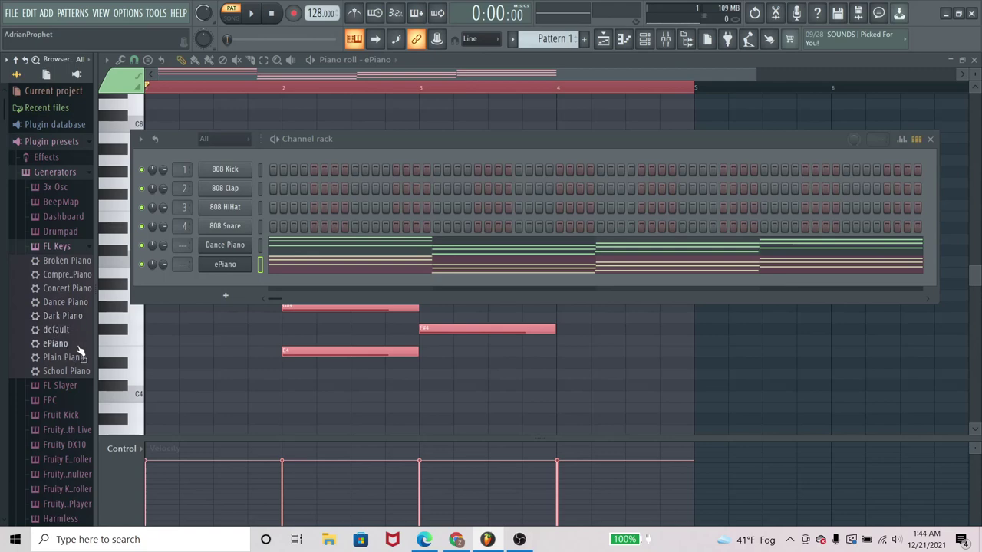
# Step: Mute the Dance Piano channel and play back the progression with the ePiano sound alone
pyautogui.moveTo(72, 345); pyautogui.dragTo(224, 270)
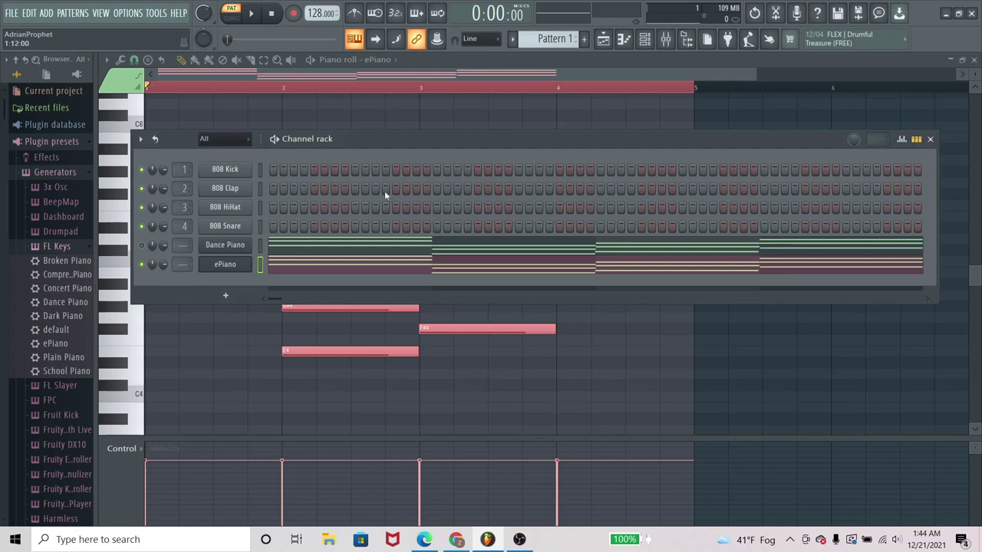
pyautogui.press('space')
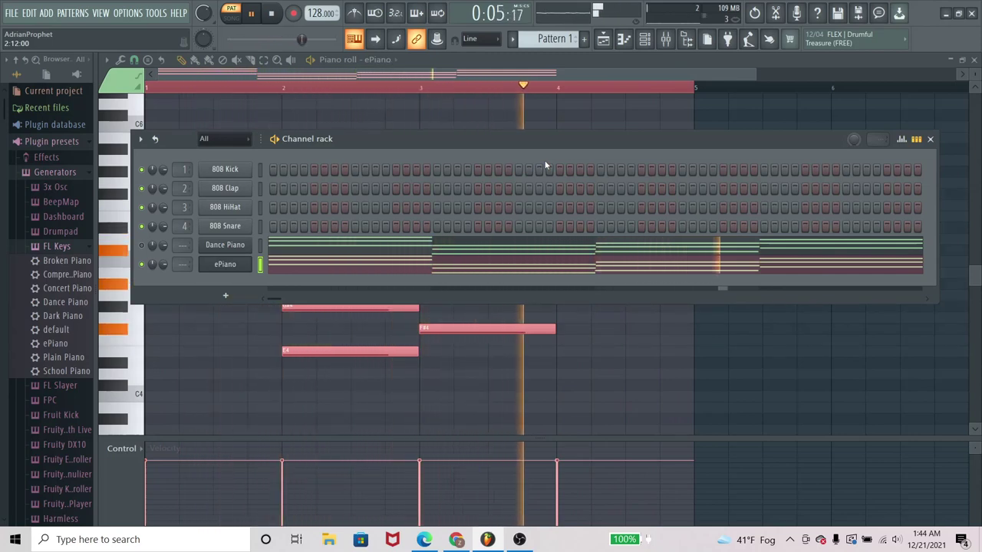
pyautogui.press('space')
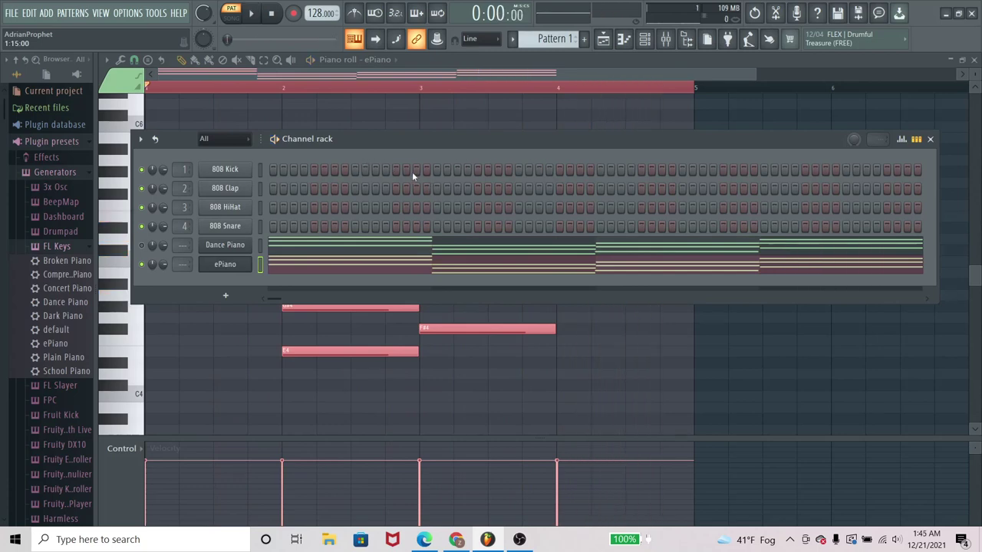
pyautogui.click(142, 265)
pyautogui.moveTo(64, 346); pyautogui.dragTo(189, 281)
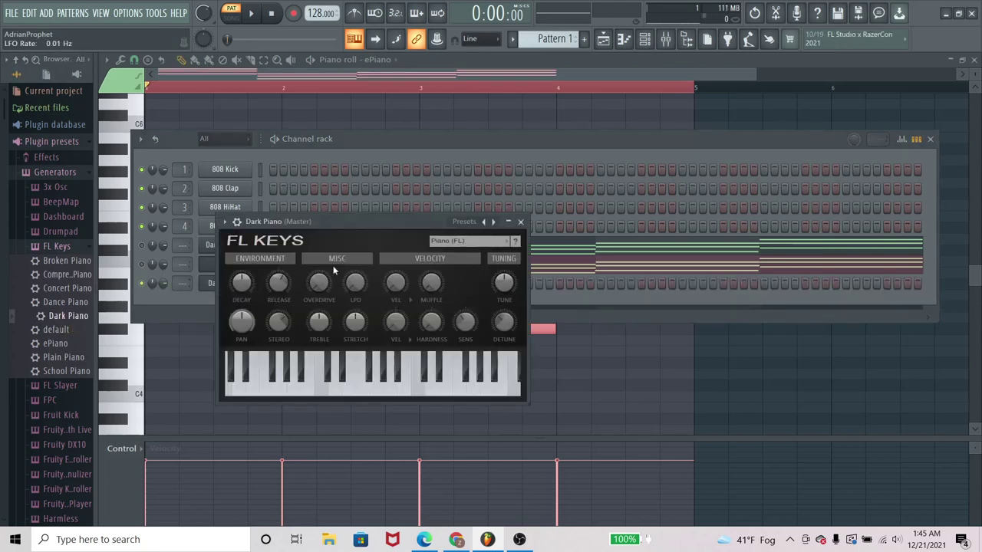
pyautogui.click(379, 147)
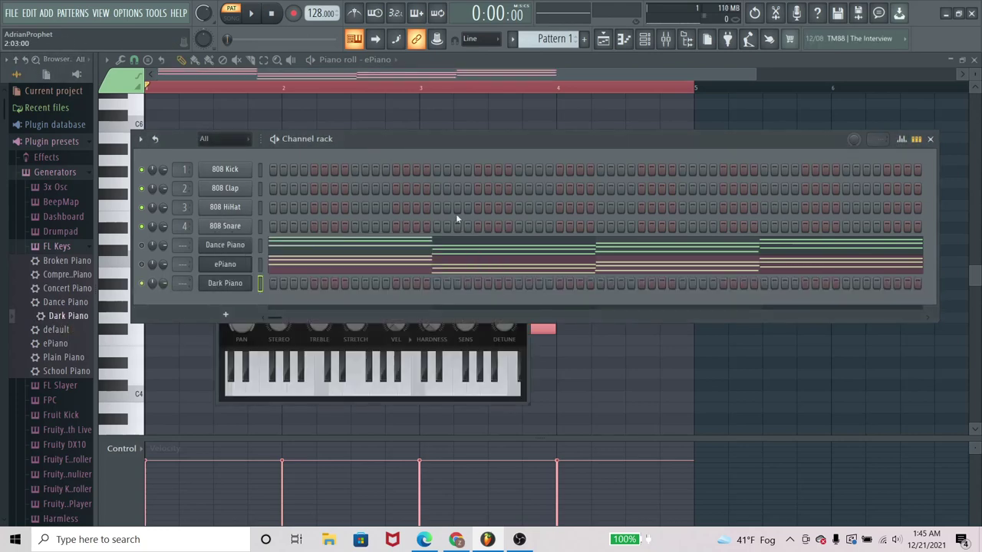
pyautogui.rightClick(223, 284)
pyautogui.click(274, 398)
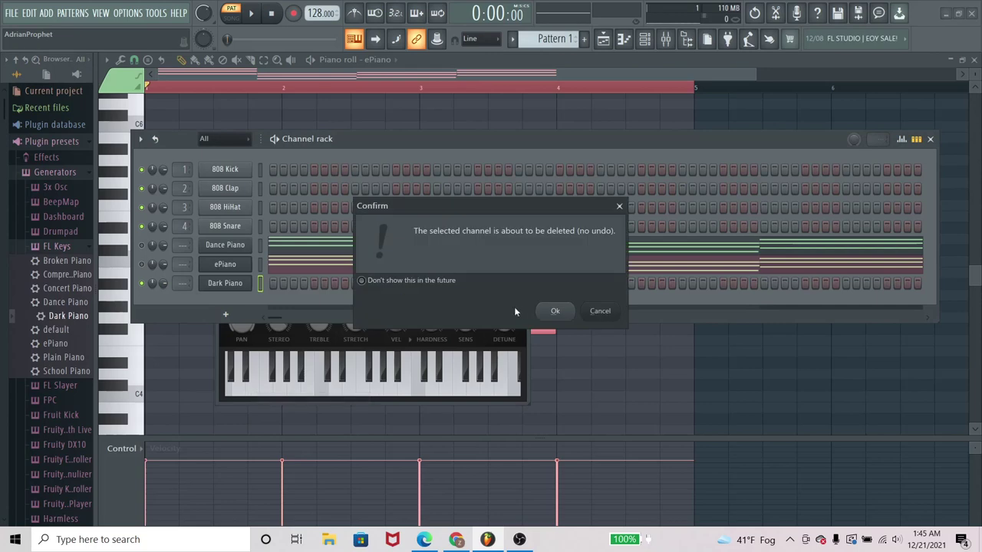
pyautogui.click(549, 311)
# Step: Replace the ePiano channel's sound with the FL Keys Dark Piano preset, keeping its chords, and play back the progression
pyautogui.moveTo(60, 318); pyautogui.dragTo(222, 267)
pyautogui.click(422, 144)
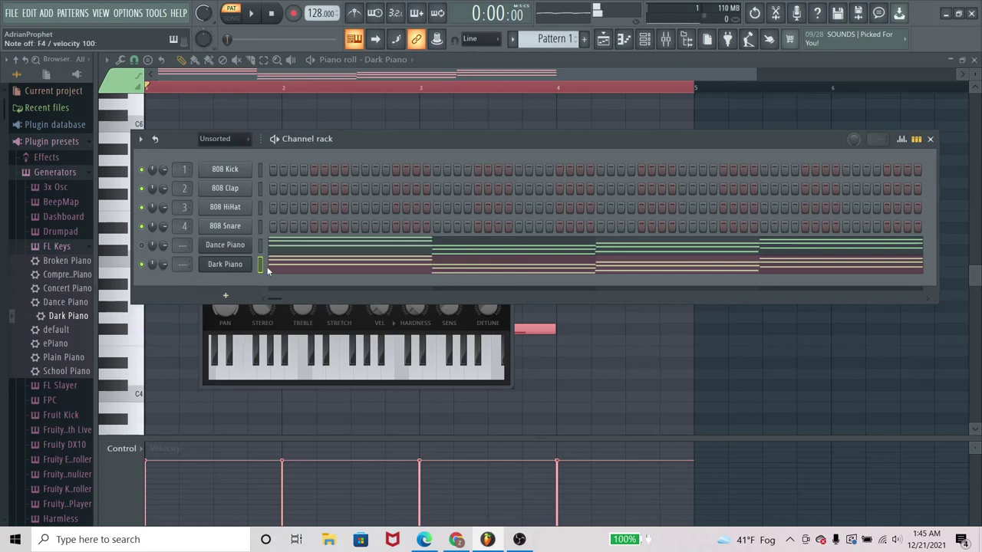
pyautogui.press('space')
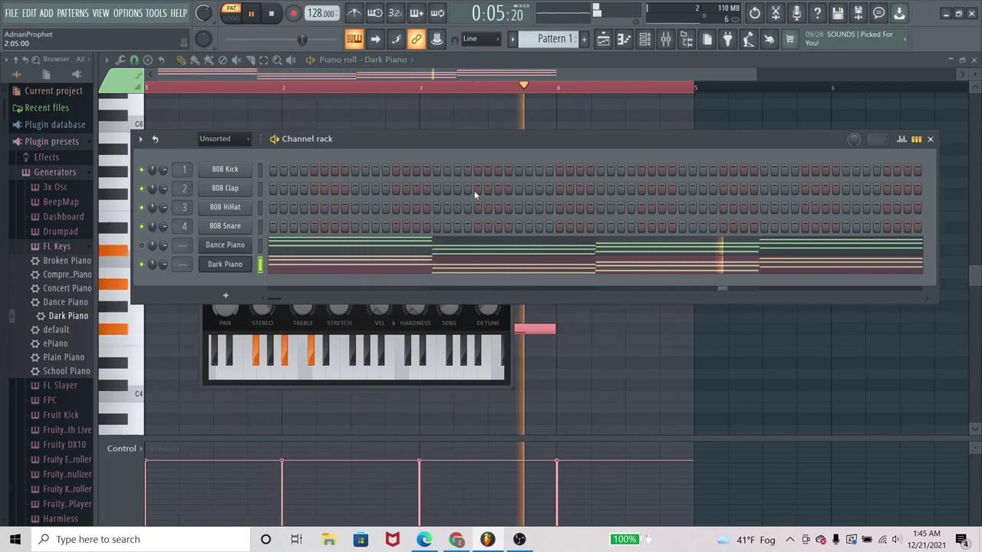
pyautogui.press('space')
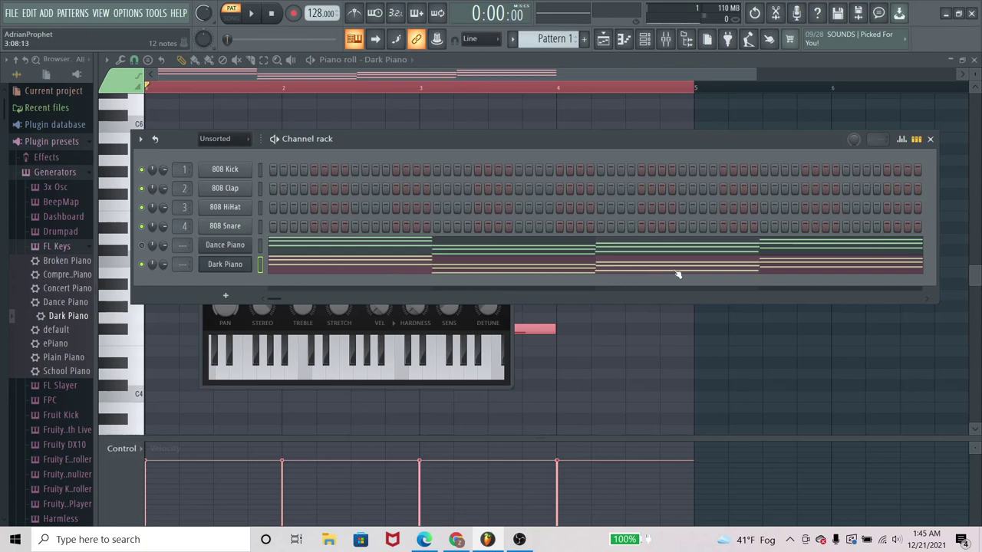
# Step: Browse the Sytrus generator's Pad presets and try out Above clouds 2 on the channel rack
pyautogui.click(74, 250)
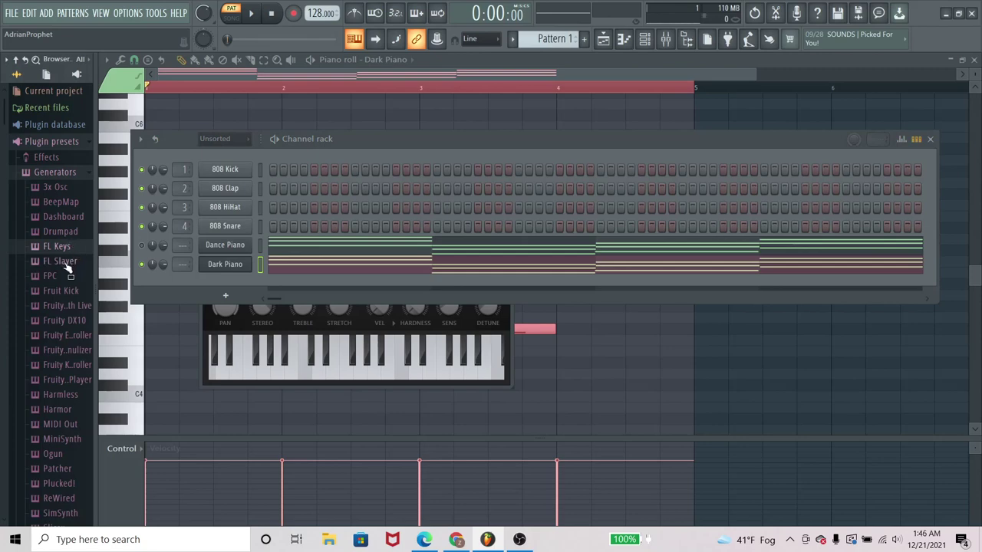
pyautogui.scroll(-4, 68, 414)
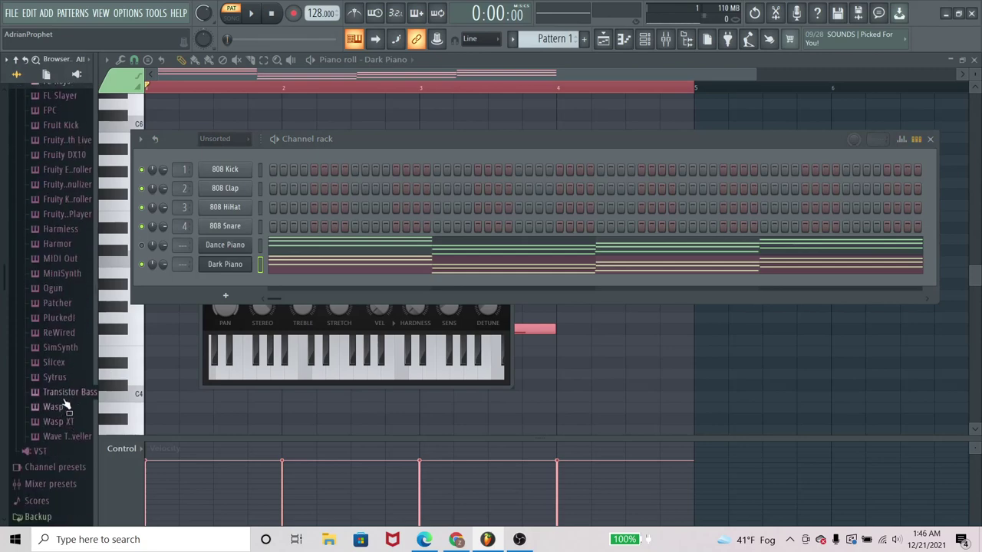
pyautogui.click(57, 378)
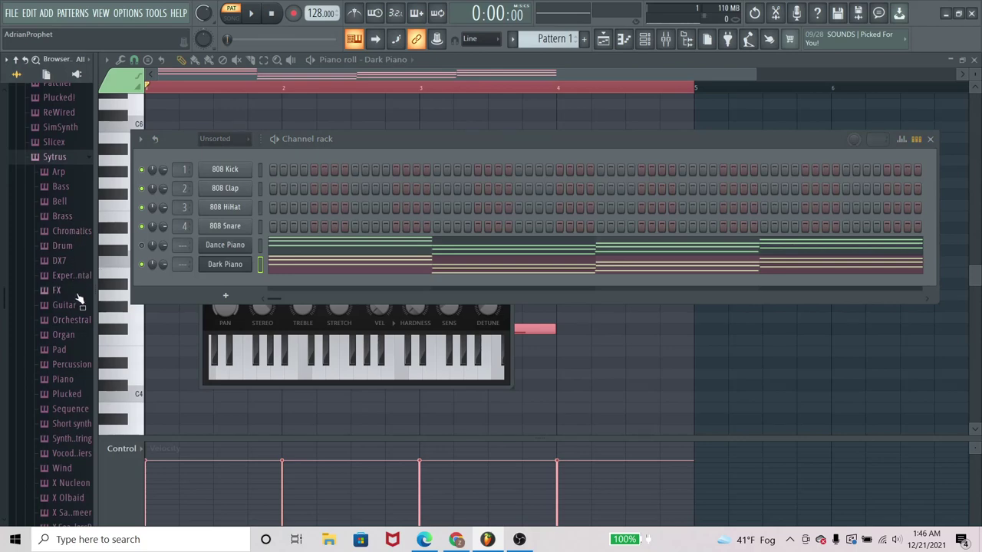
pyautogui.click(65, 353)
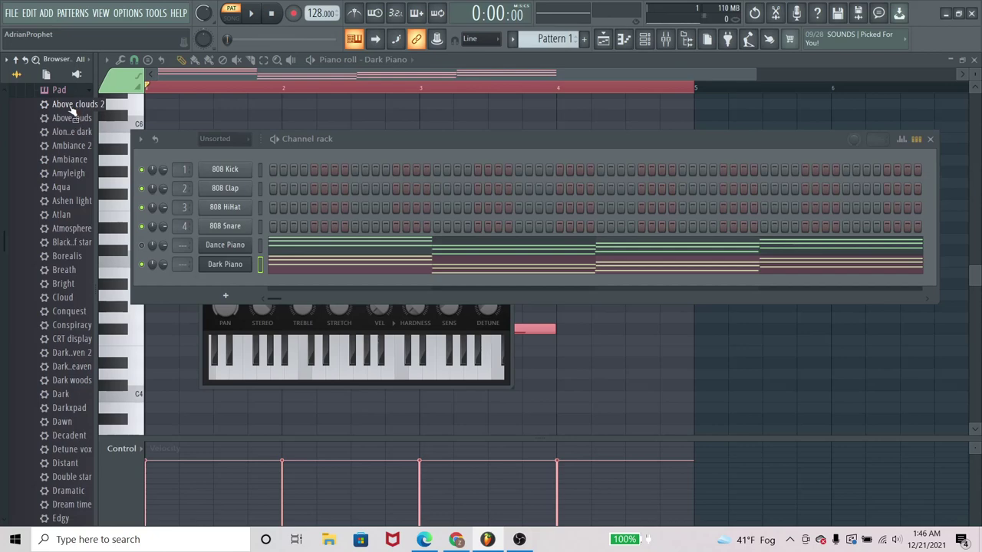
pyautogui.moveTo(67, 112); pyautogui.dragTo(409, 261)
pyautogui.scroll(8, 63, 230)
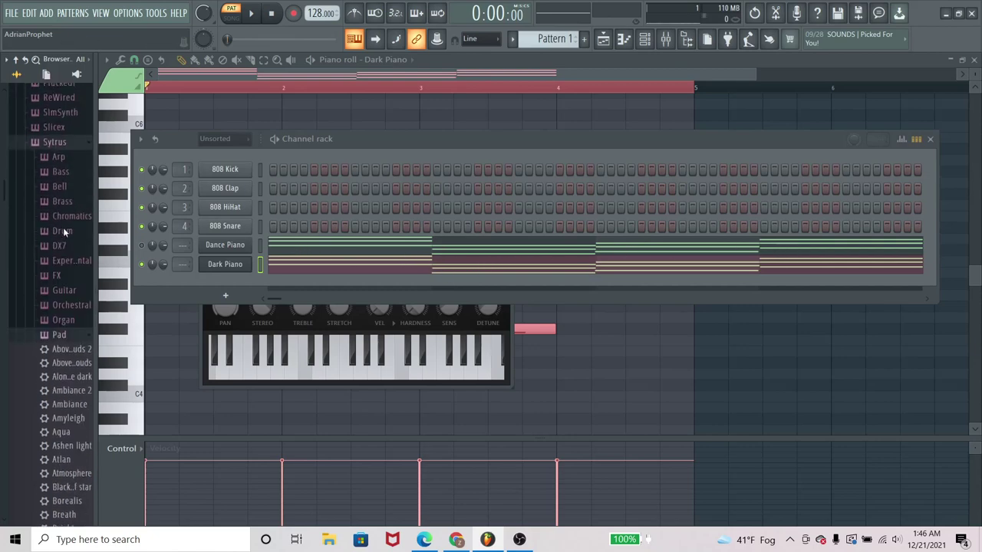
# Step: Add the Sytrus Arp preset 3o3ish as a new channel below Dark Piano and paste the four chords into it
pyautogui.click(59, 244)
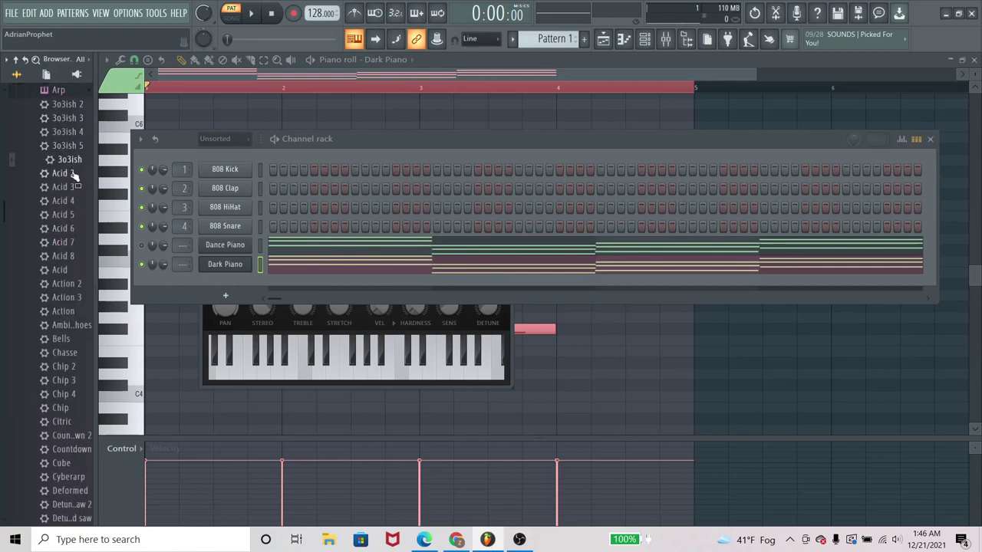
pyautogui.moveTo(69, 159); pyautogui.dragTo(232, 279)
pyautogui.click(623, 39)
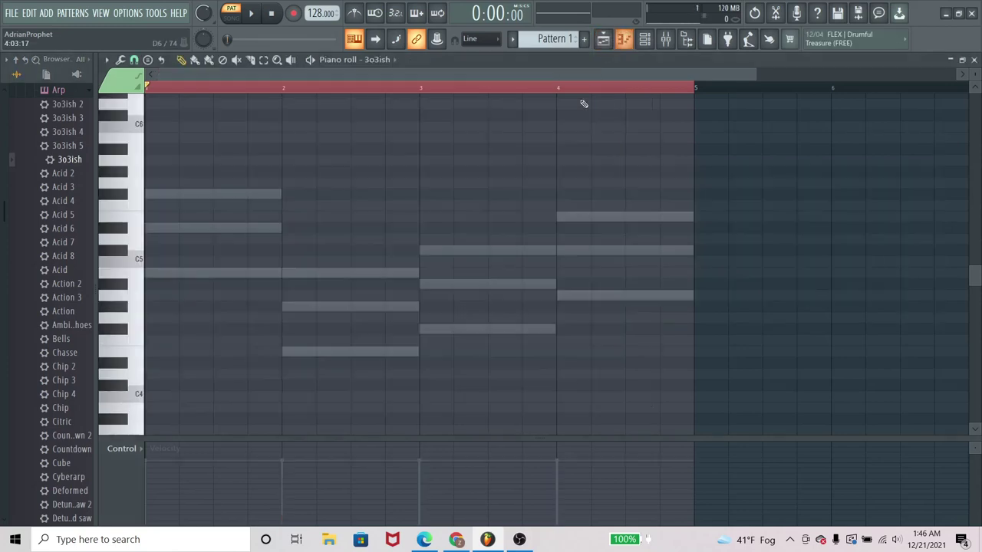
pyautogui.click(624, 38)
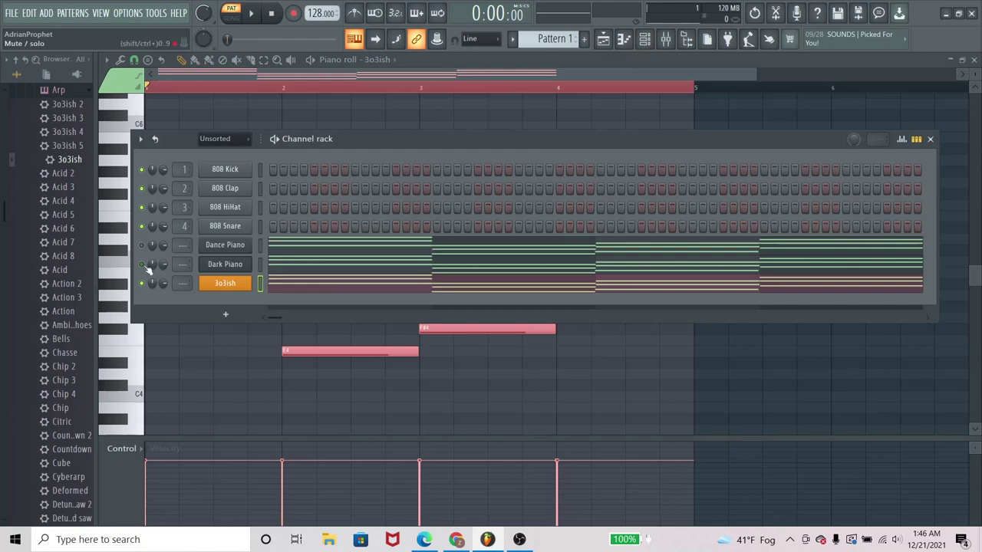
# Step: Audition the progression on 3o3ish with Dark Piano muted, and delete the 3o3ish channel
pyautogui.press('space')
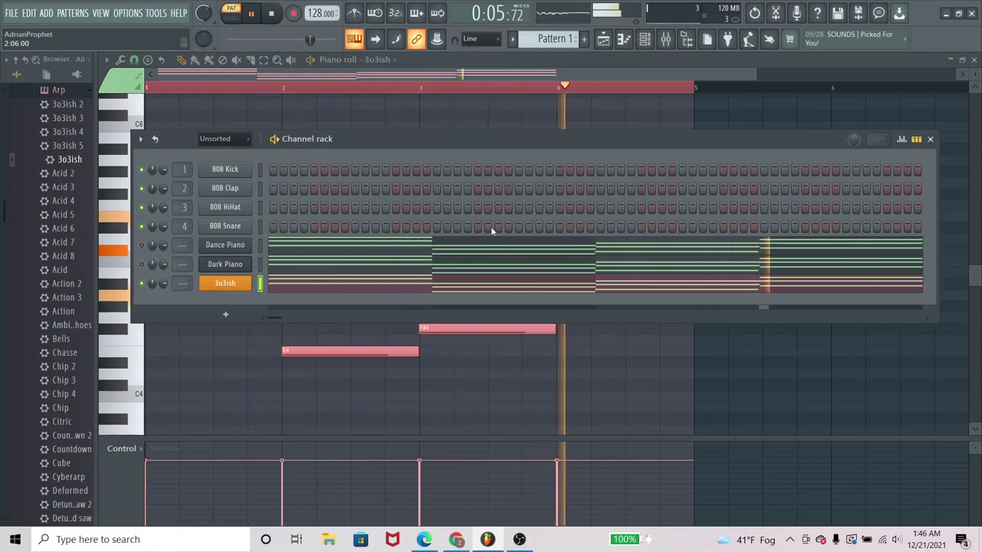
pyautogui.press('space')
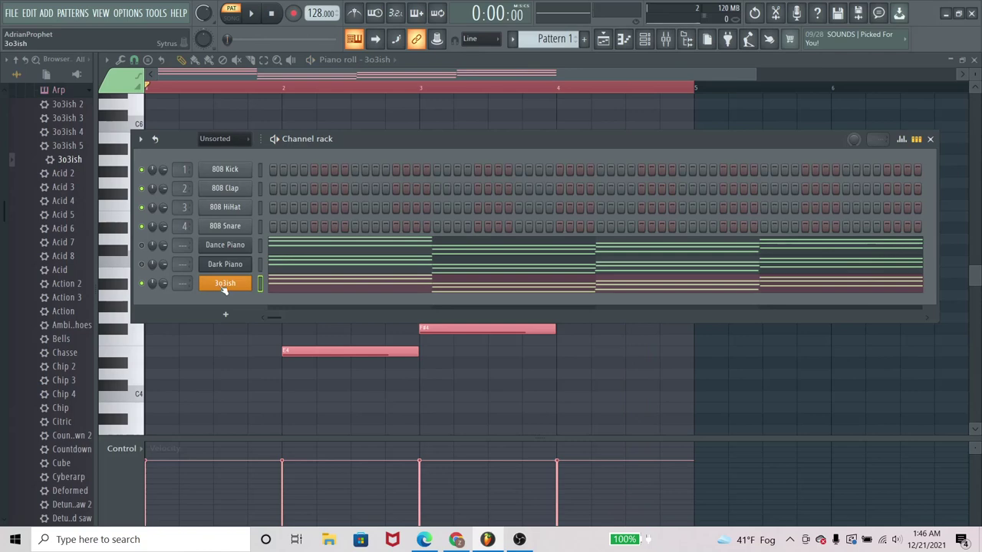
pyautogui.rightClick(219, 286)
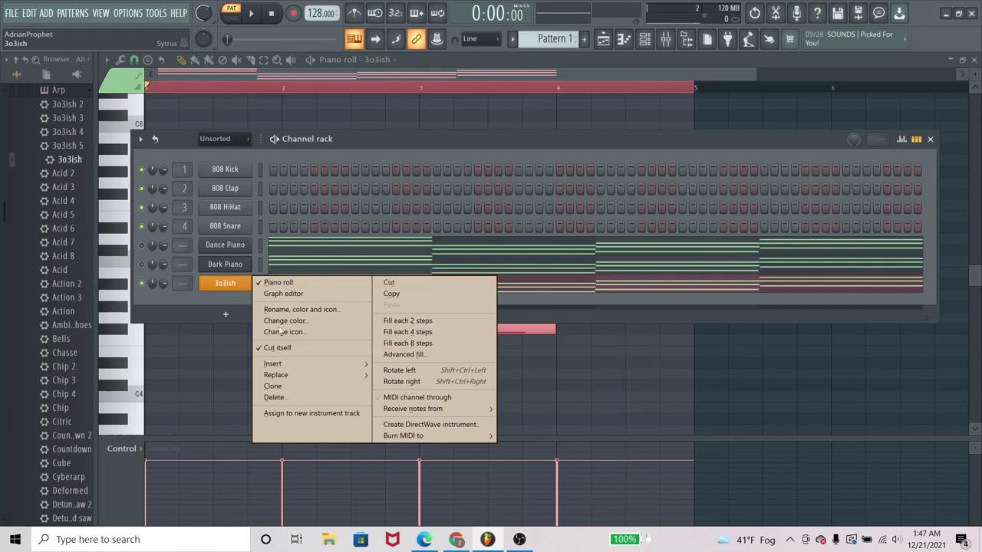
pyautogui.click(275, 397)
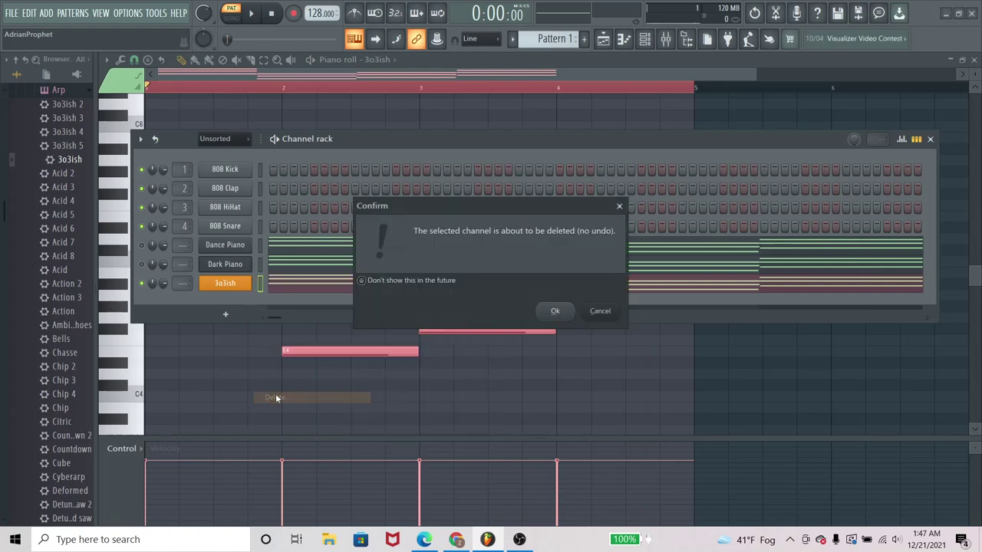
pyautogui.click(554, 313)
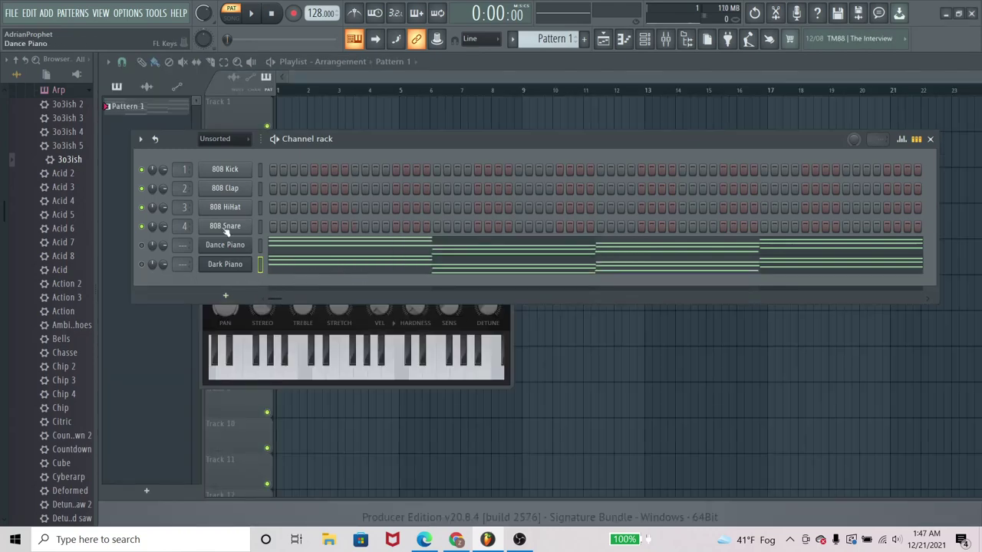
# Step: Replace the Dark Piano channel's sound with the Sytrus Pad preset Above clouds 2, keeping its chords
pyautogui.click(71, 91)
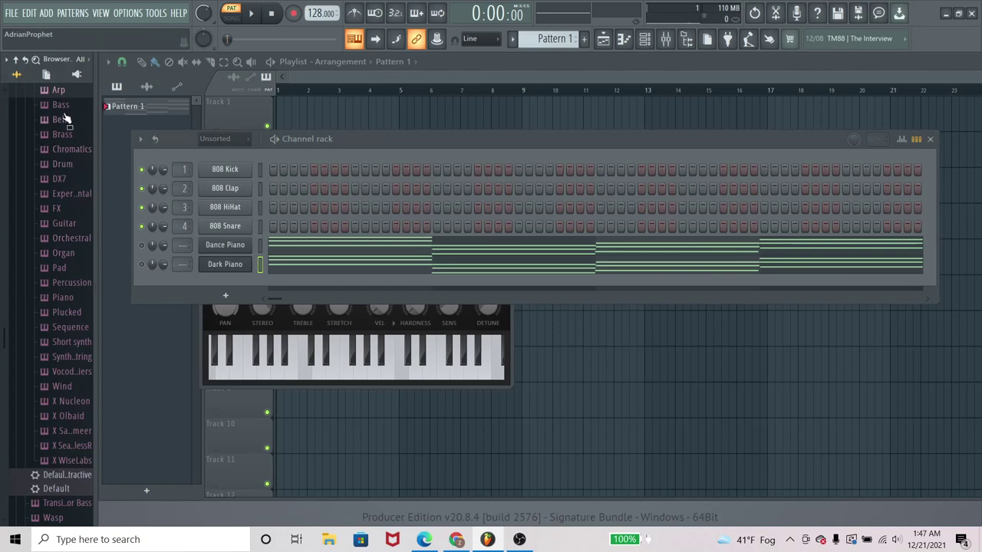
pyautogui.scroll(-4, 66, 303)
pyautogui.scroll(2, 68, 281)
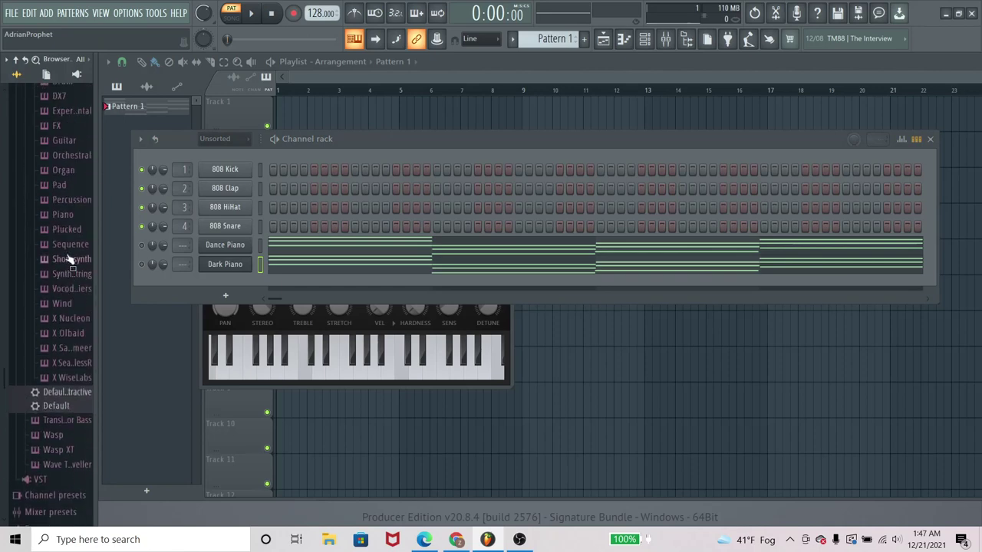
pyautogui.click(66, 191)
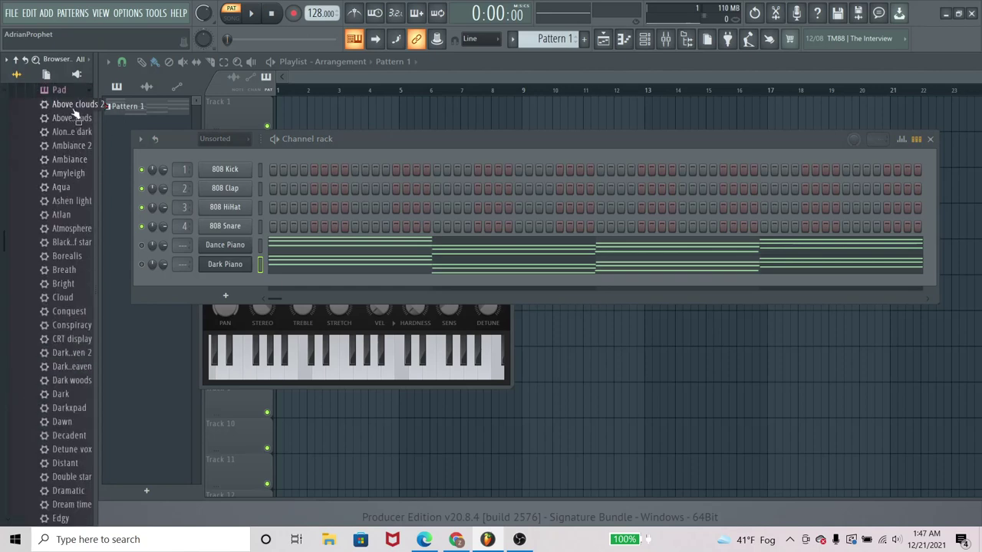
pyautogui.moveTo(75, 113); pyautogui.dragTo(226, 264)
# Step: Unmute Above clouds 2 and audition the progression on it alone, and again layered with the unmuted Dance Piano
pyautogui.click(153, 269)
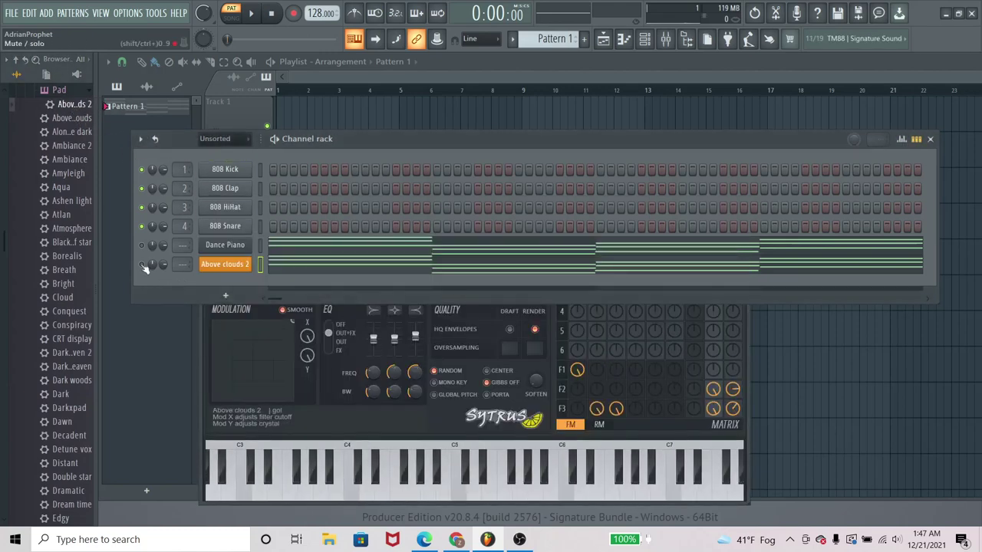
pyautogui.press('space')
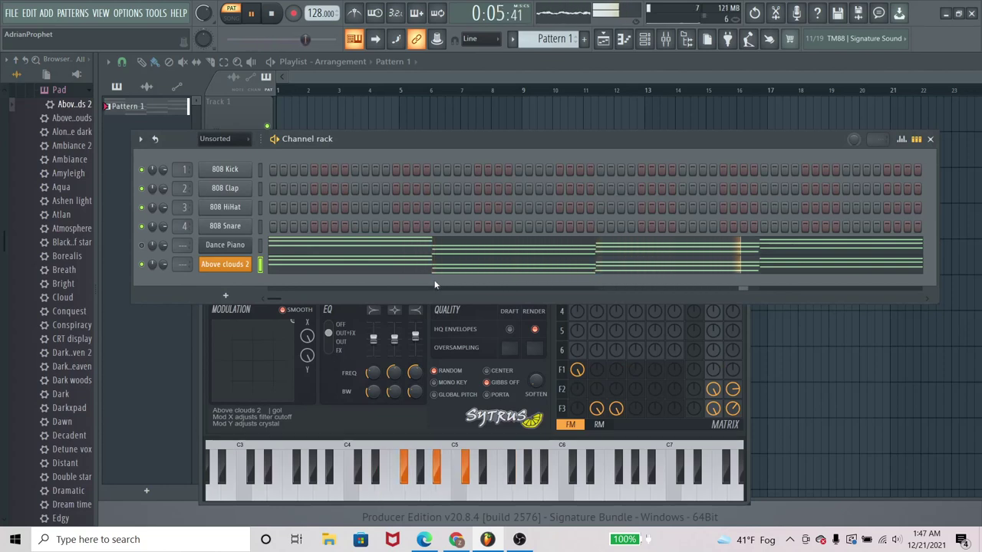
pyautogui.press('space')
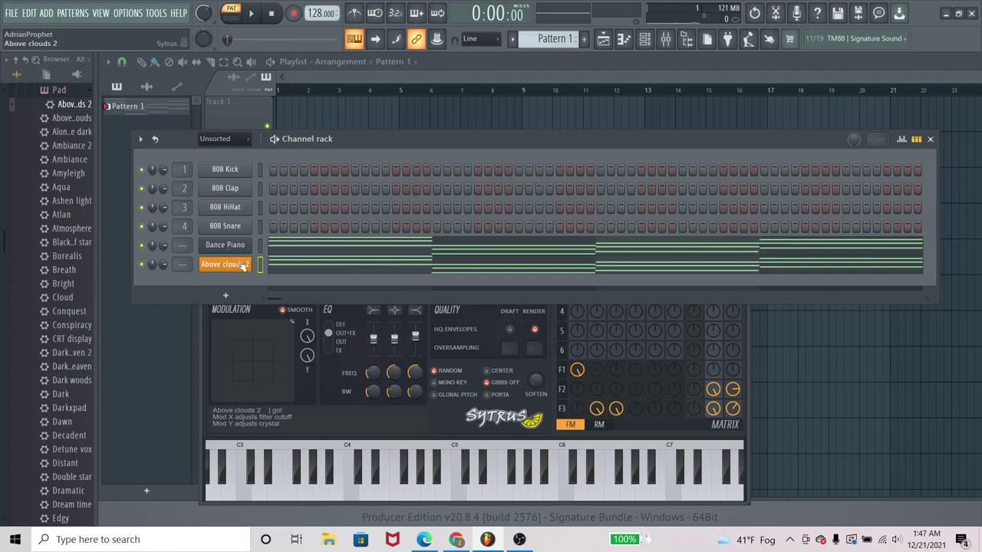
pyautogui.press('space')
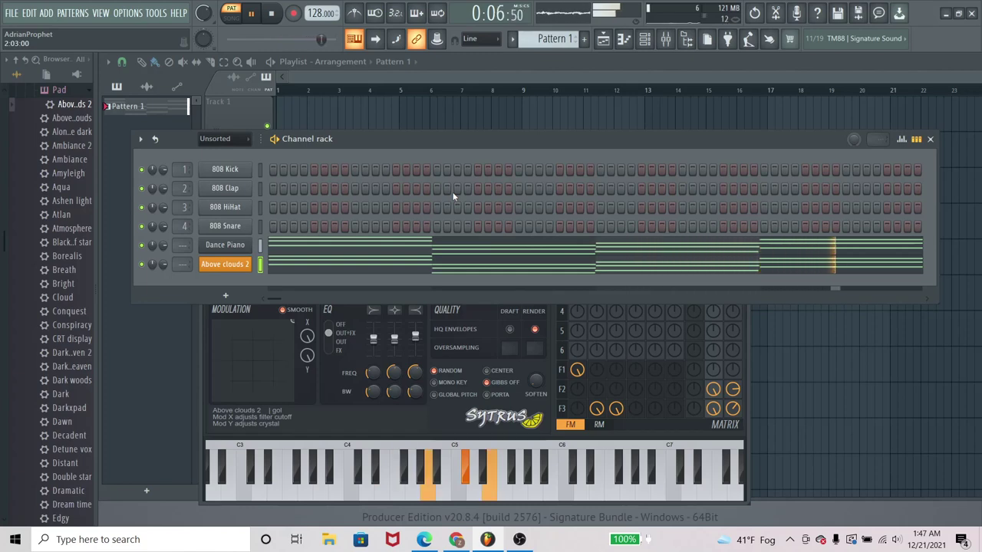
pyautogui.press('space')
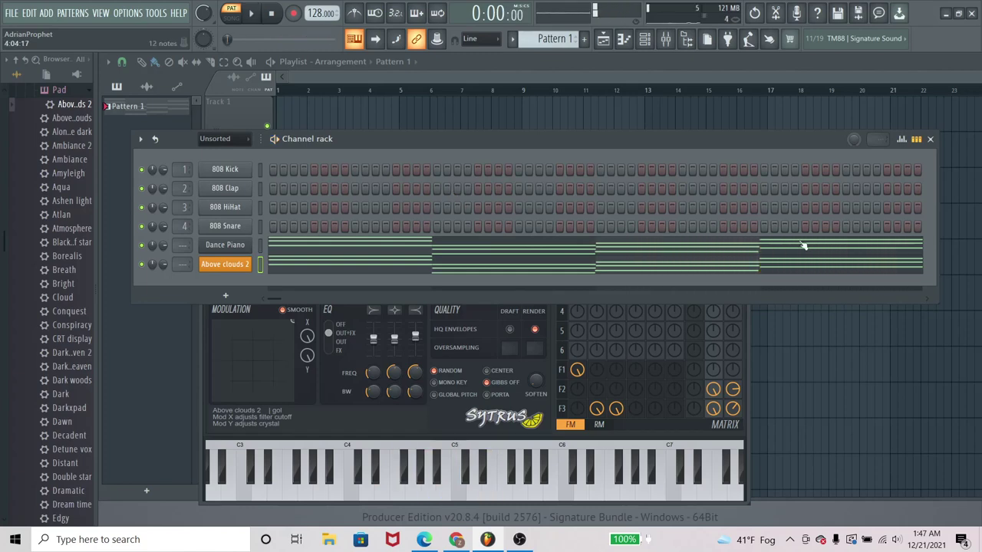
# Step: Open the Above clouds 2 chords in the piano roll and replay the change from the third to the fourth chord
pyautogui.click(754, 271)
pyautogui.click(558, 86)
pyautogui.click(537, 91)
pyautogui.press('space')
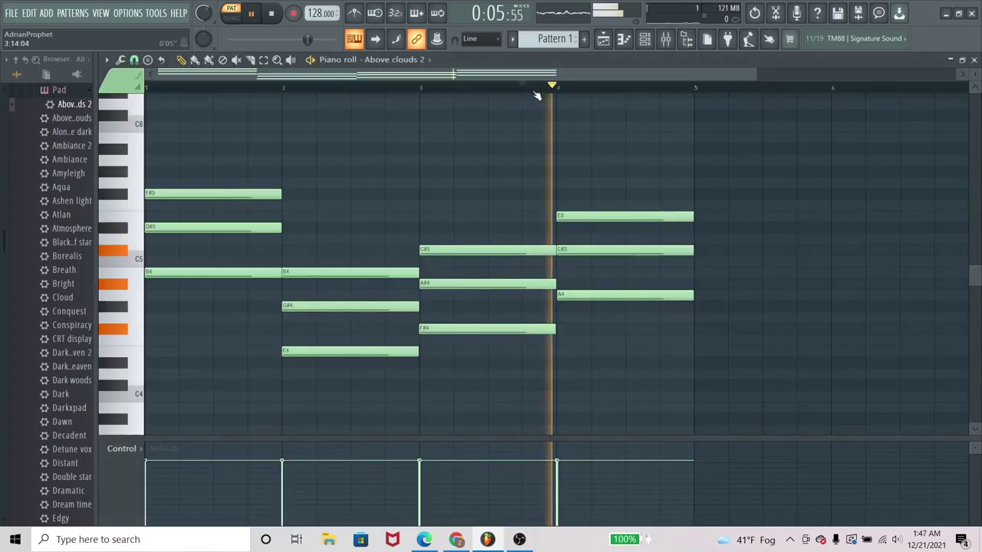
pyautogui.press('space')
pyautogui.press('space')
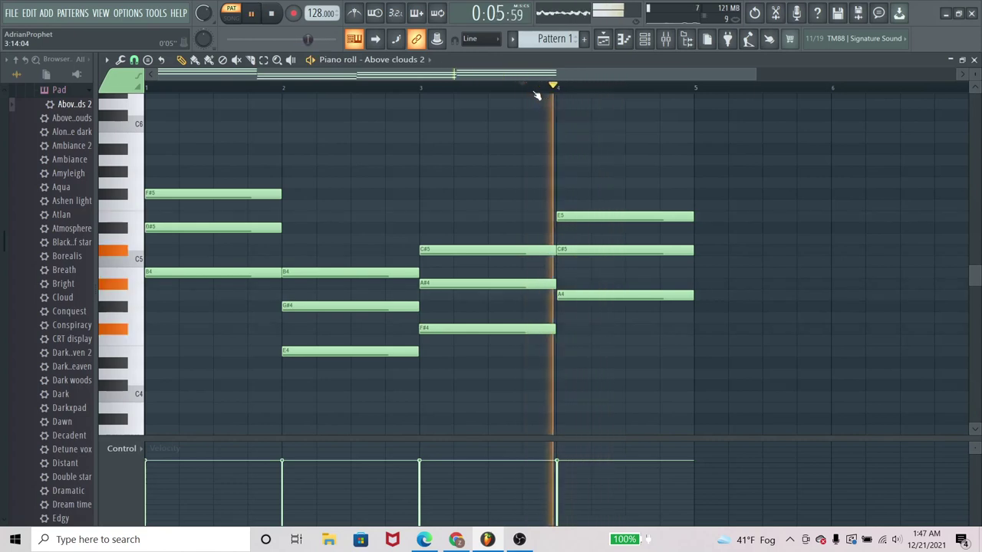
pyautogui.press('space')
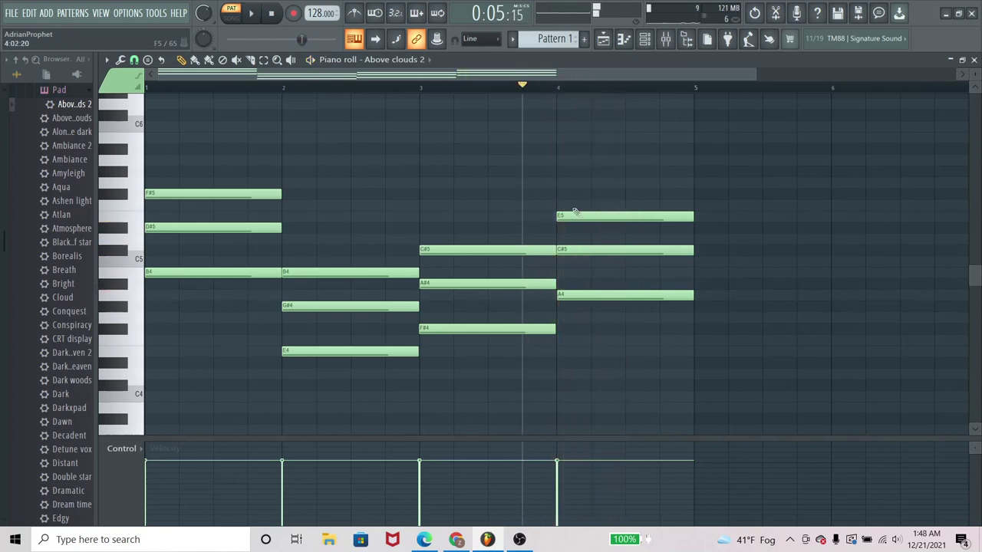
# Step: Try lowering the fourth chord on Above clouds 2 by one semitone to D#5, C5 and G#4
pyautogui.click(264, 60)
pyautogui.moveTo(607, 190); pyautogui.dragTo(631, 323)
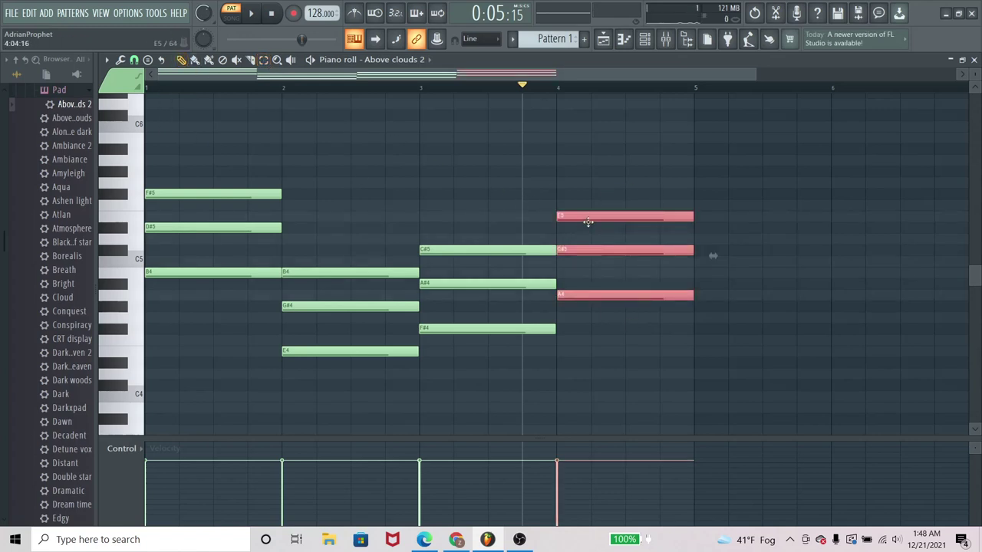
pyautogui.moveTo(587, 222); pyautogui.dragTo(587, 233)
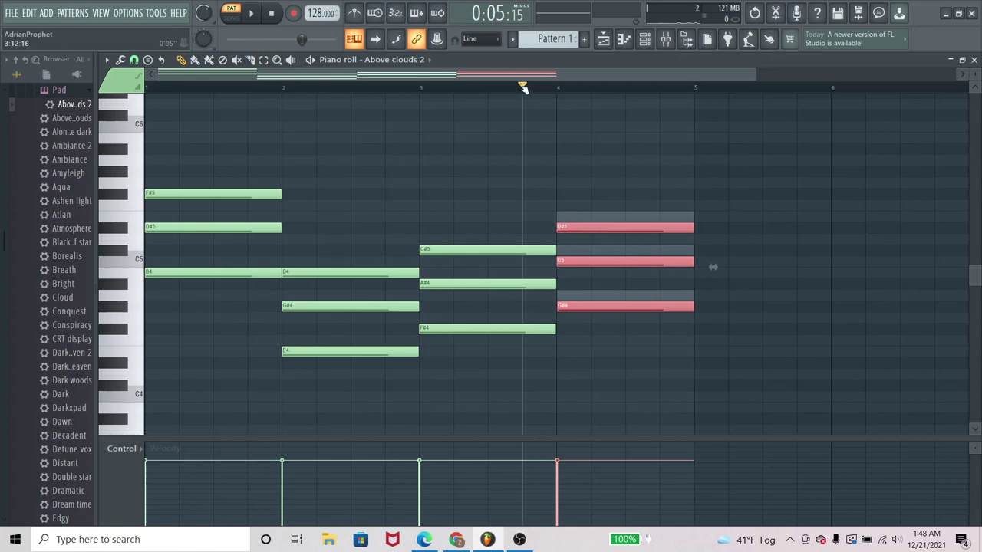
# Step: Mute the Above clouds 2 channel and play back the change into the fourth chord
pyautogui.click(645, 39)
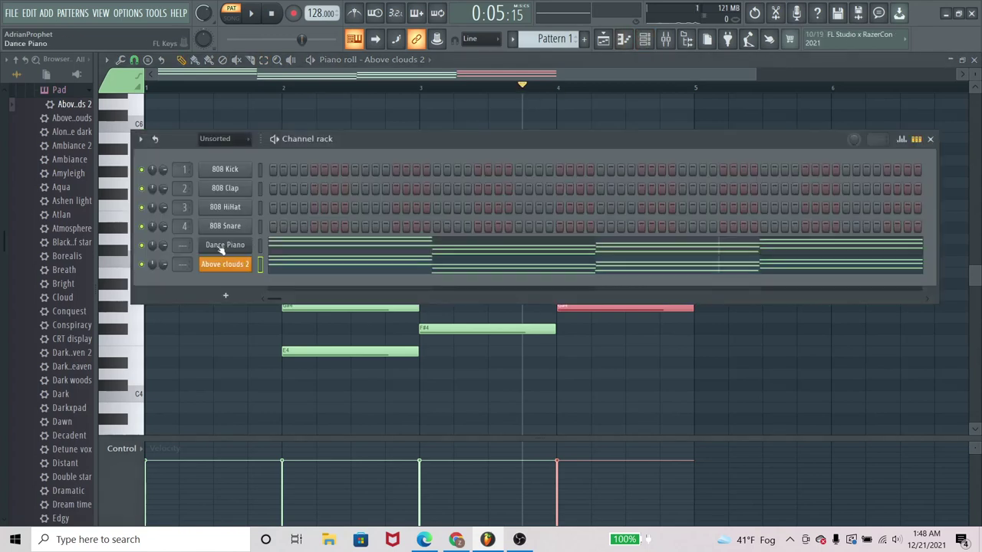
pyautogui.click(142, 265)
pyautogui.press('F6')
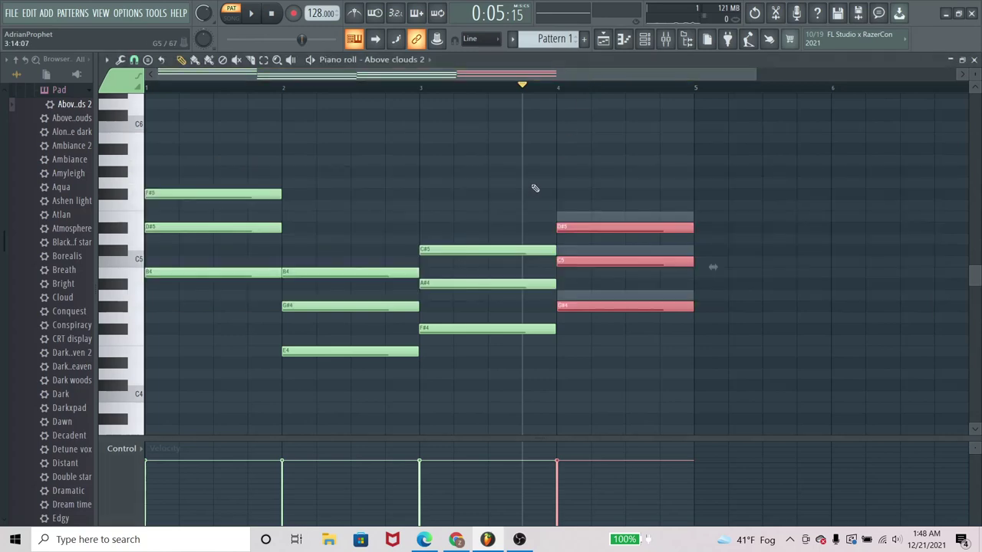
pyautogui.press('space')
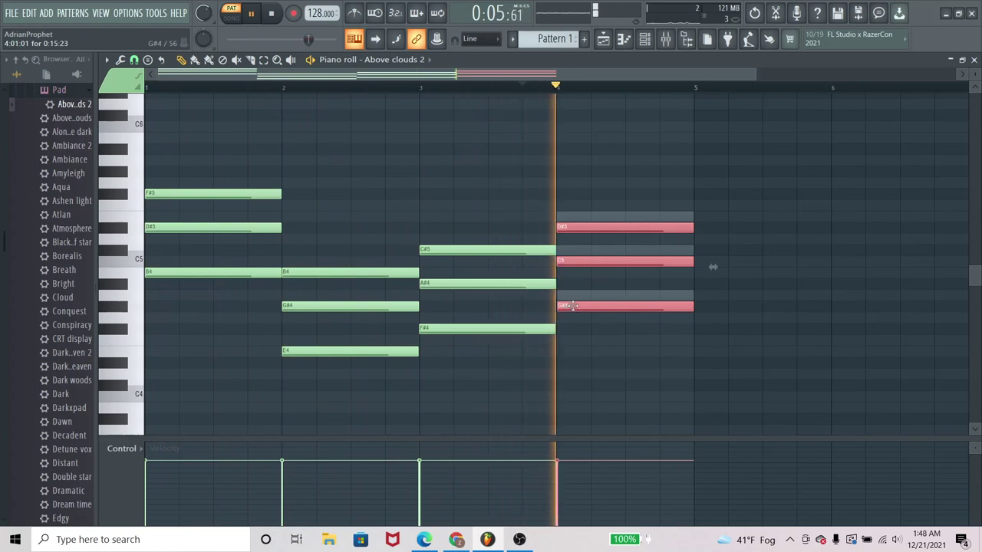
pyautogui.press('space')
# Step: Move the fourth chord on Above clouds 2 back up one semitone to E5, C#5 and A4, and play the change
pyautogui.moveTo(573, 296); pyautogui.dragTo(576, 294)
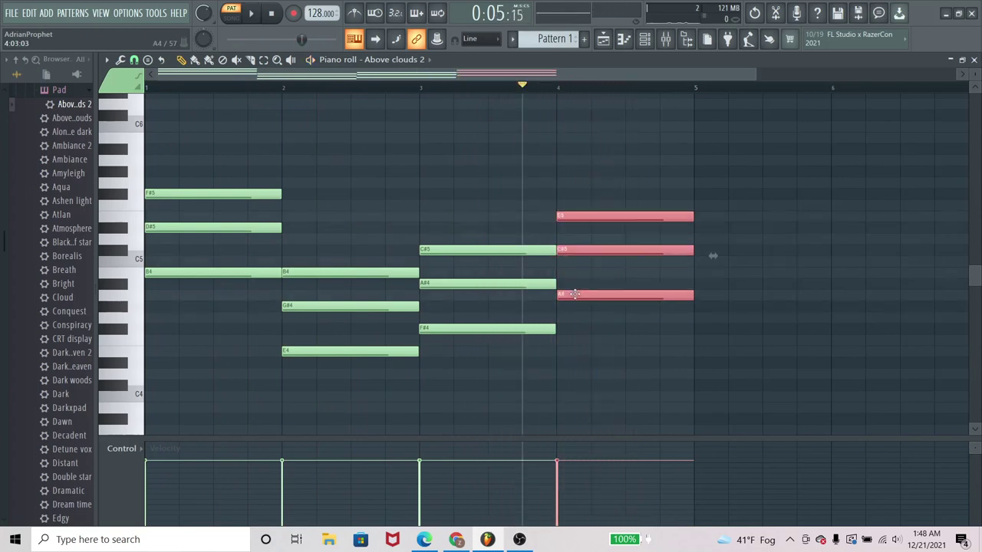
pyautogui.press('space')
pyautogui.press('space')
# Step: In the Dance Piano piano roll, lower the whole fourth chord to D#5, C5 and G#4 and listen to it
pyautogui.click(648, 44)
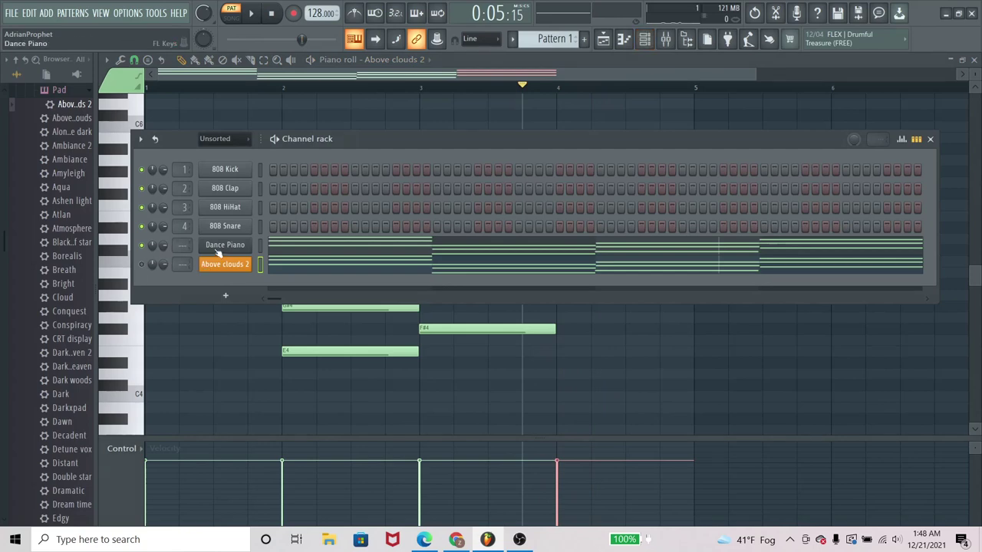
pyautogui.click(291, 250)
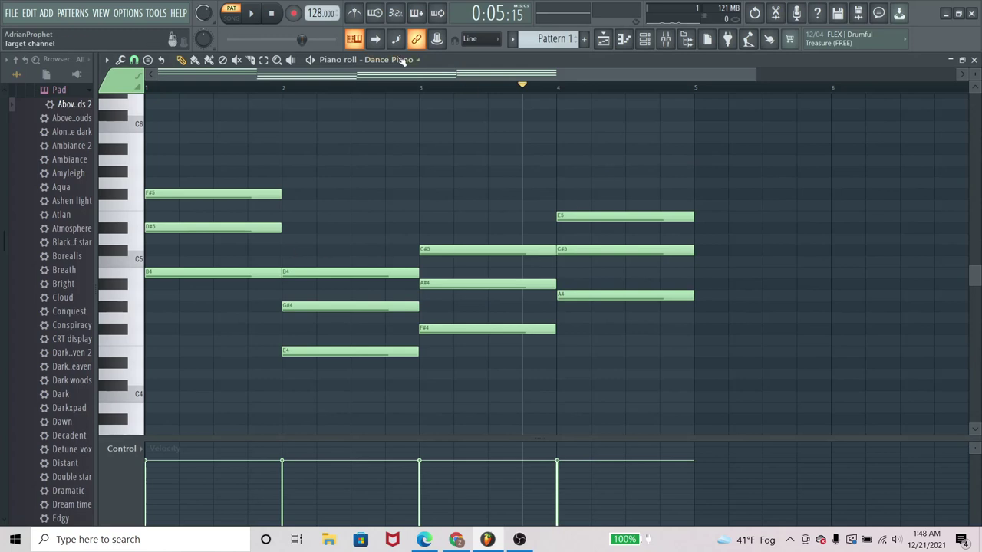
pyautogui.moveTo(672, 213); pyautogui.dragTo(621, 310)
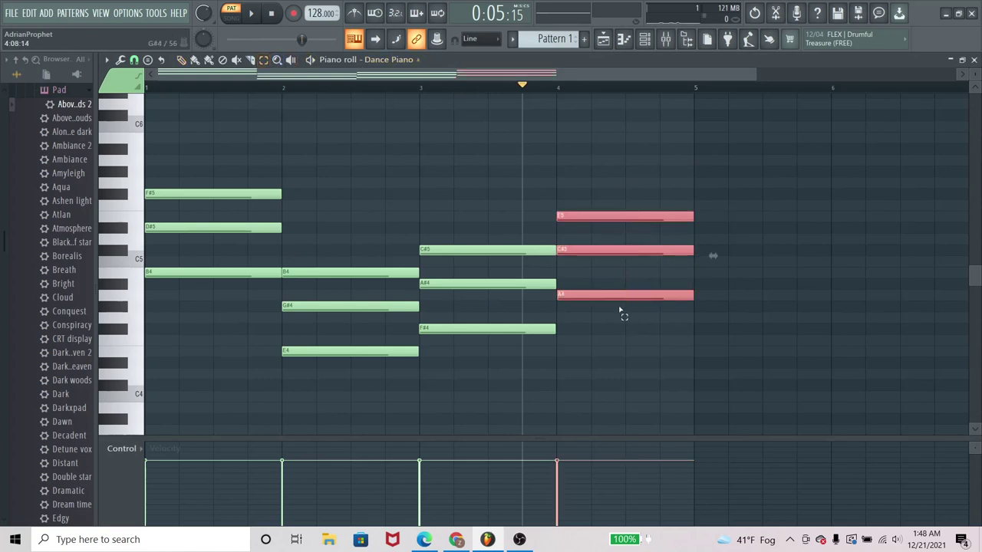
pyautogui.click(181, 60)
pyautogui.press('space')
pyautogui.moveTo(587, 216); pyautogui.dragTo(588, 227)
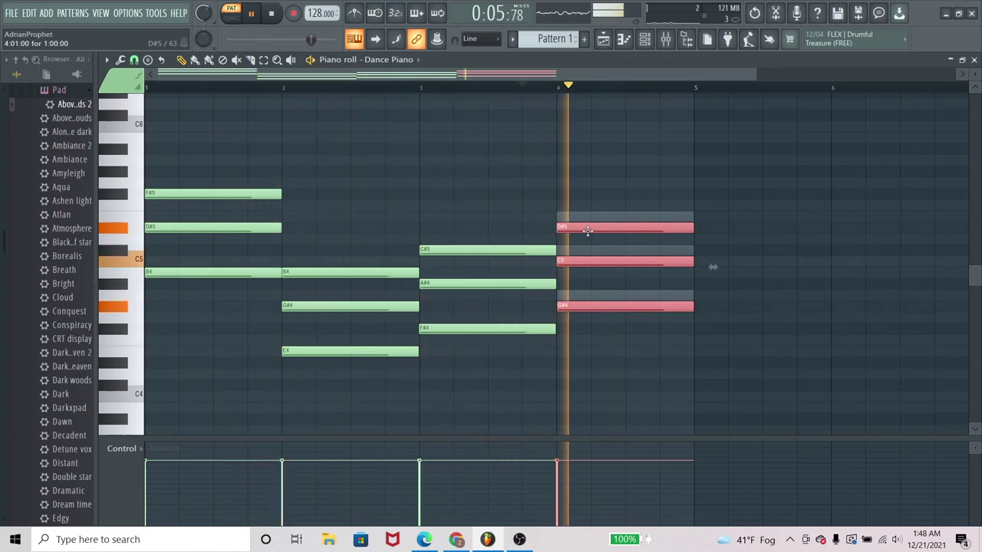
pyautogui.press('space')
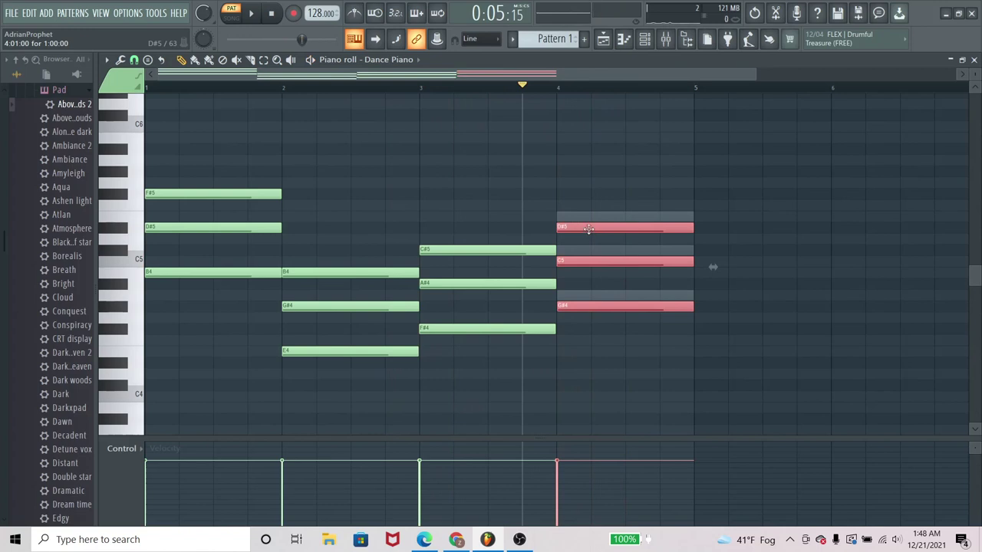
# Step: Lower the fourth chord to C#5, A#4 and F#4 and play the progression from the start of the pattern
pyautogui.moveTo(588, 233); pyautogui.dragTo(588, 252)
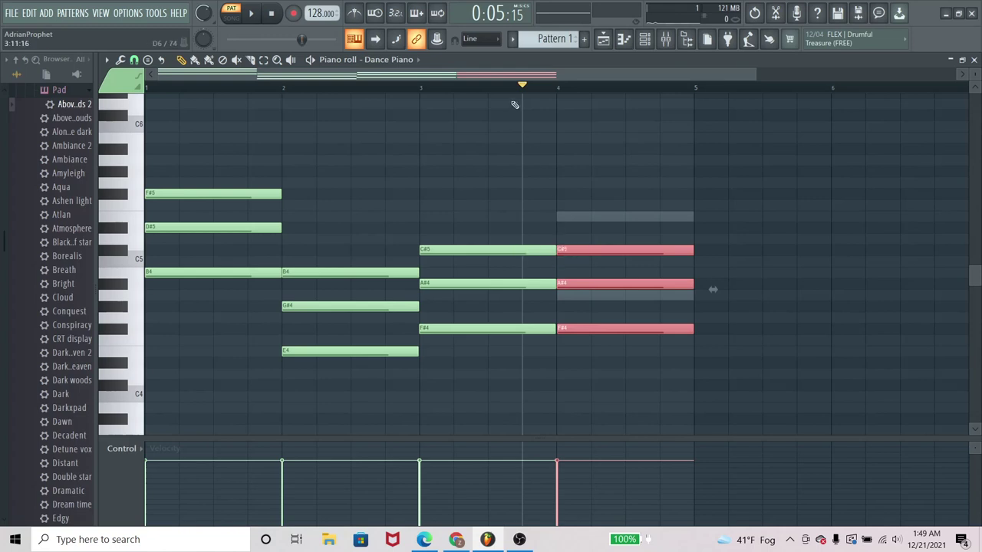
pyautogui.moveTo(522, 88); pyautogui.dragTo(69, 96)
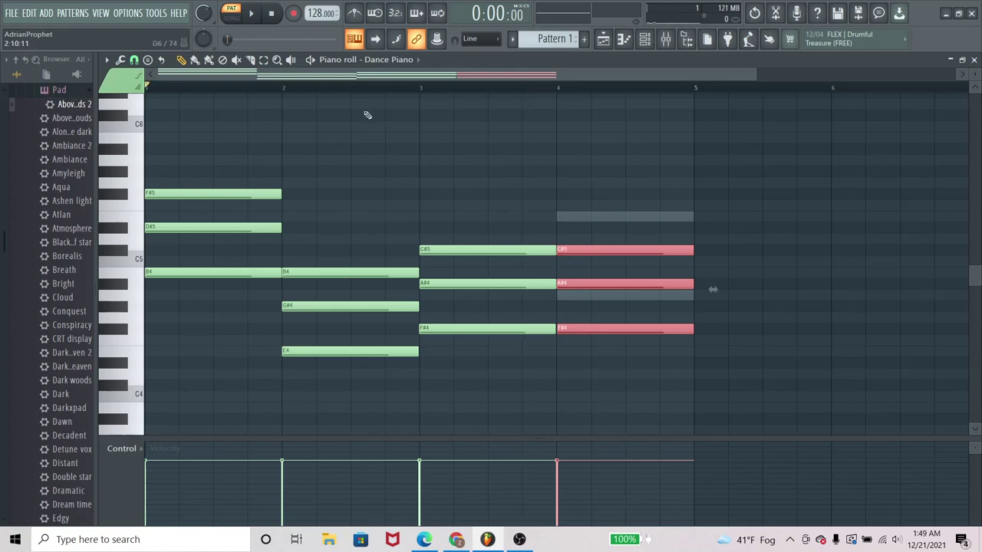
pyautogui.press('space')
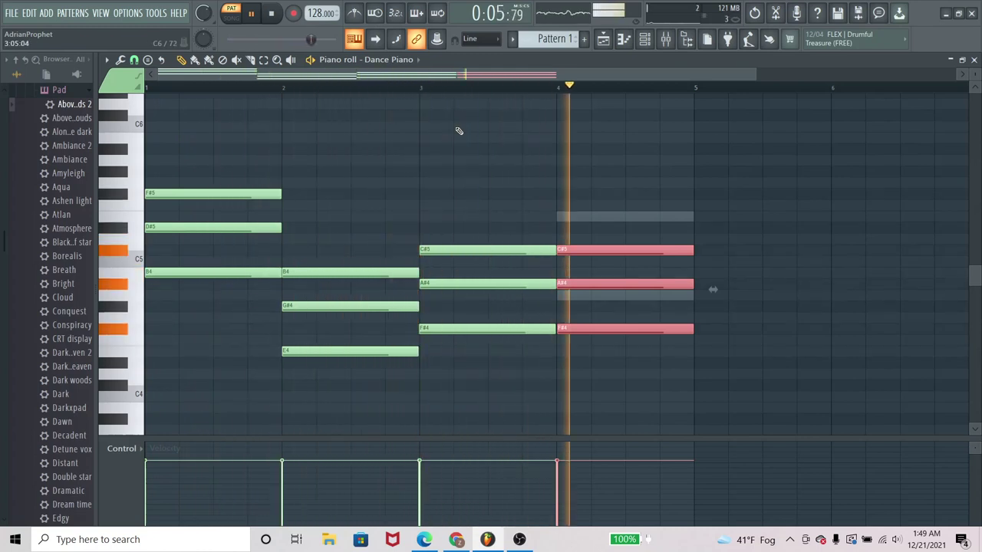
pyautogui.press('space')
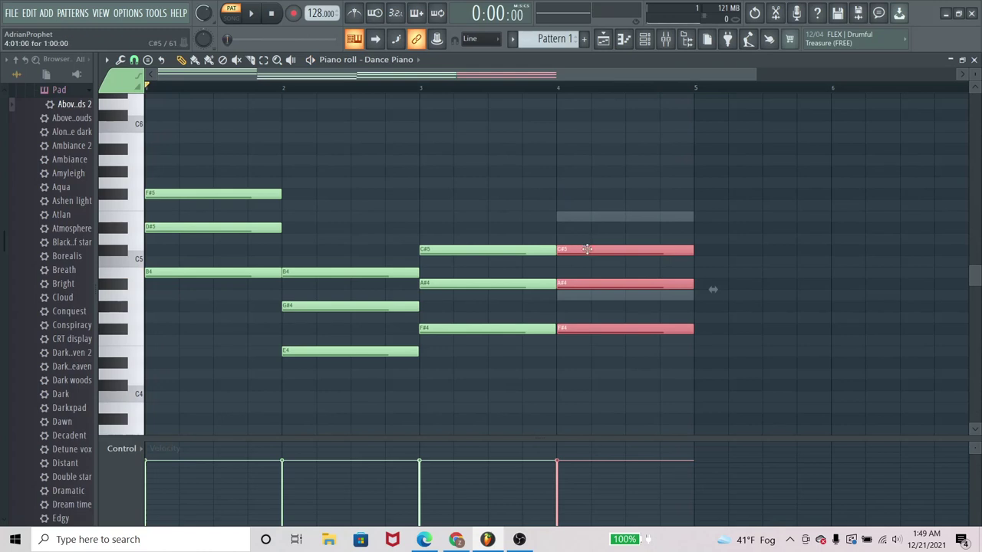
# Step: Try the fourth chord at C5, A4 and F4, and at B4, G#4 and E4, with playback of each
pyautogui.moveTo(587, 249); pyautogui.dragTo(585, 262)
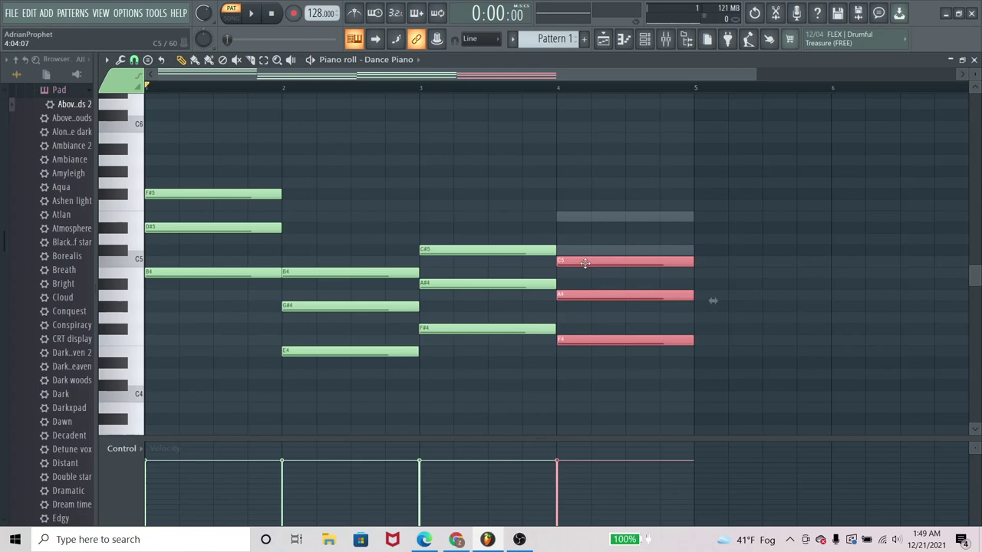
pyautogui.press('space')
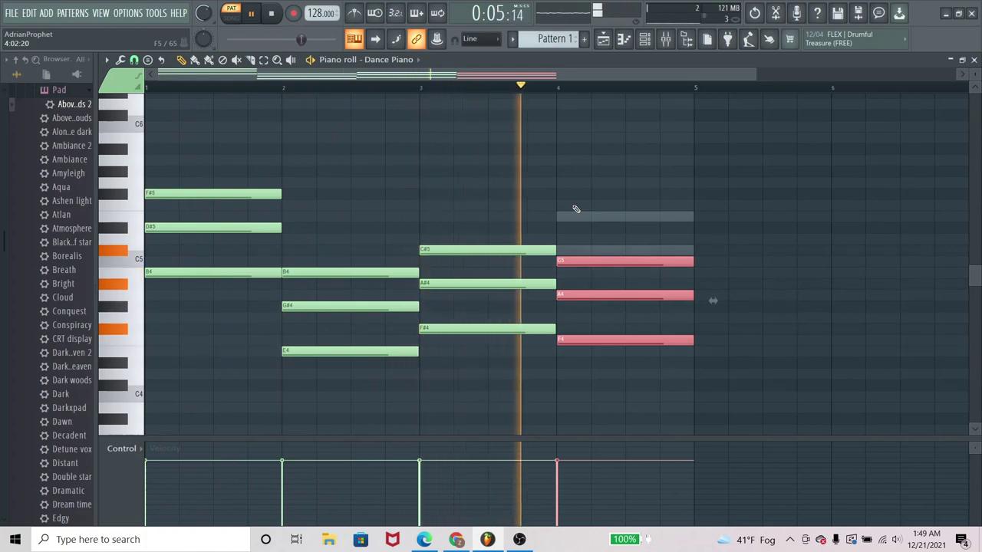
pyautogui.press('space')
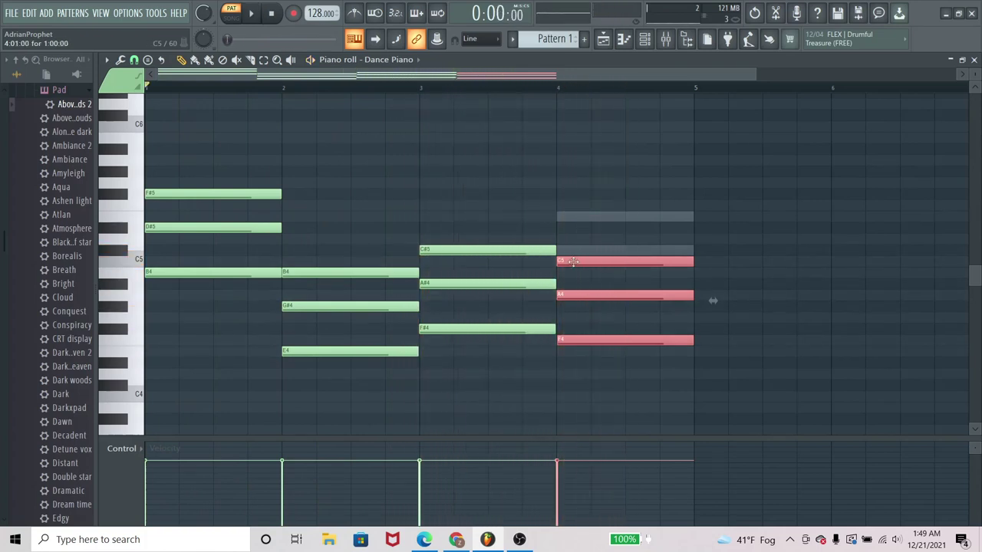
pyautogui.moveTo(573, 262); pyautogui.dragTo(573, 272)
pyautogui.press('space')
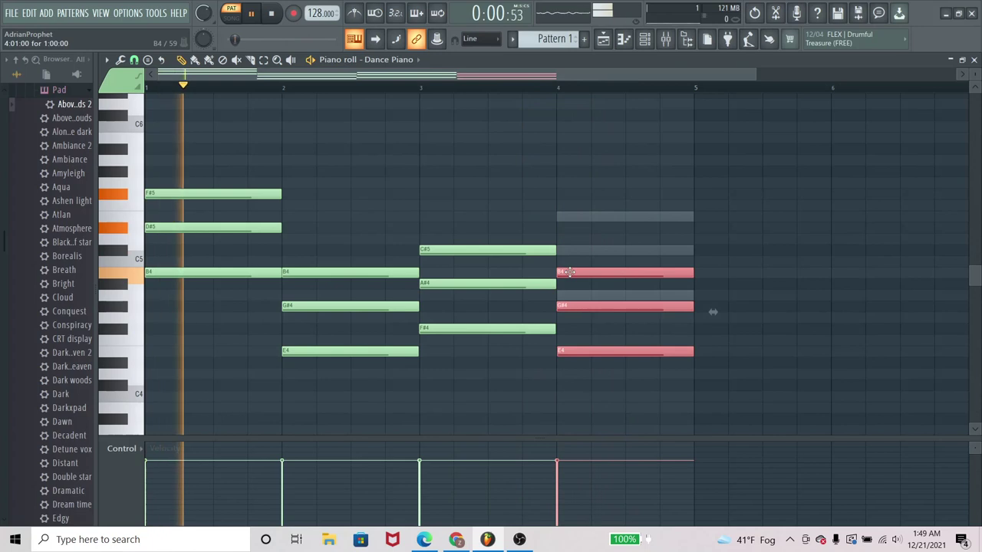
pyautogui.press('space')
# Step: Move the fourth chord down to A4, F#4 and D4 and play back the whole progression
pyautogui.moveTo(584, 280); pyautogui.dragTo(584, 296)
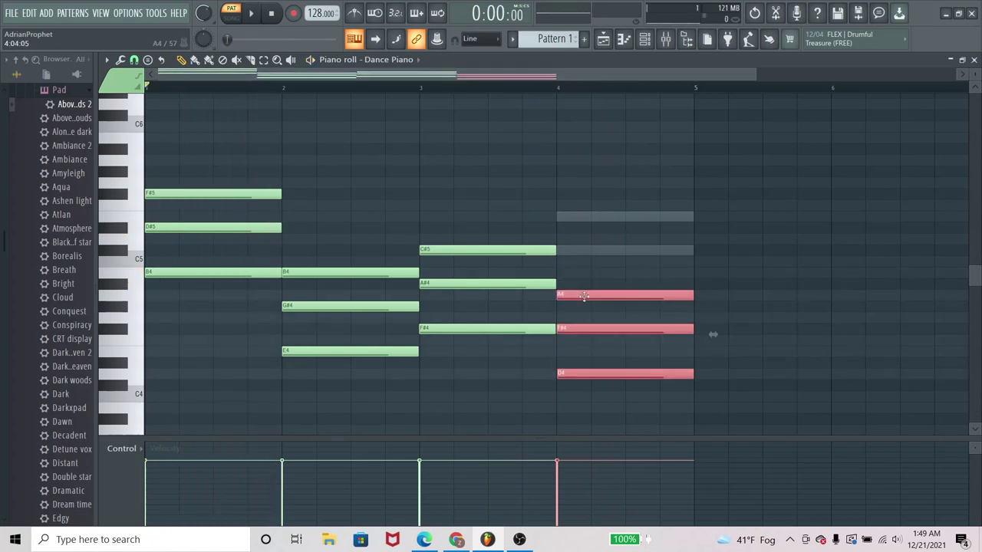
pyautogui.press('space')
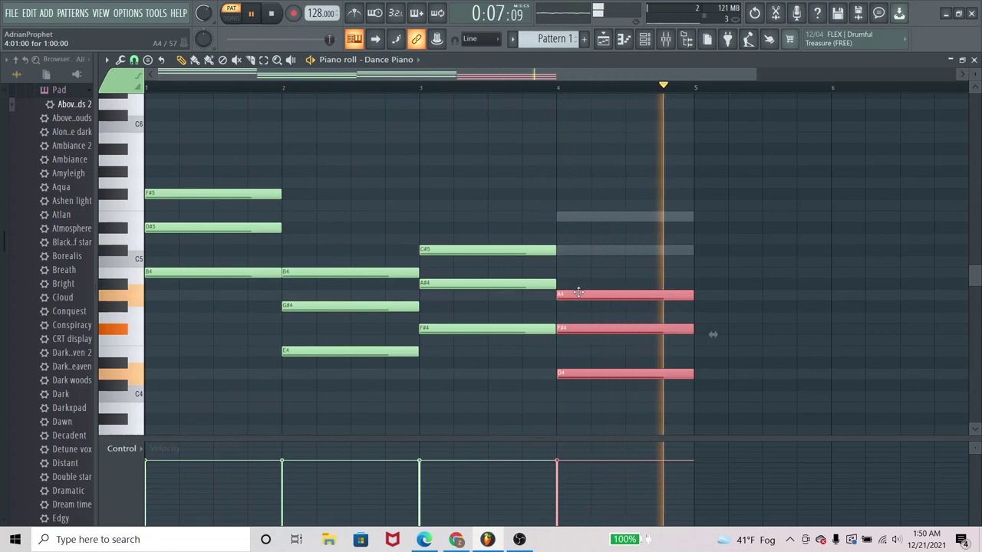
pyautogui.press('space')
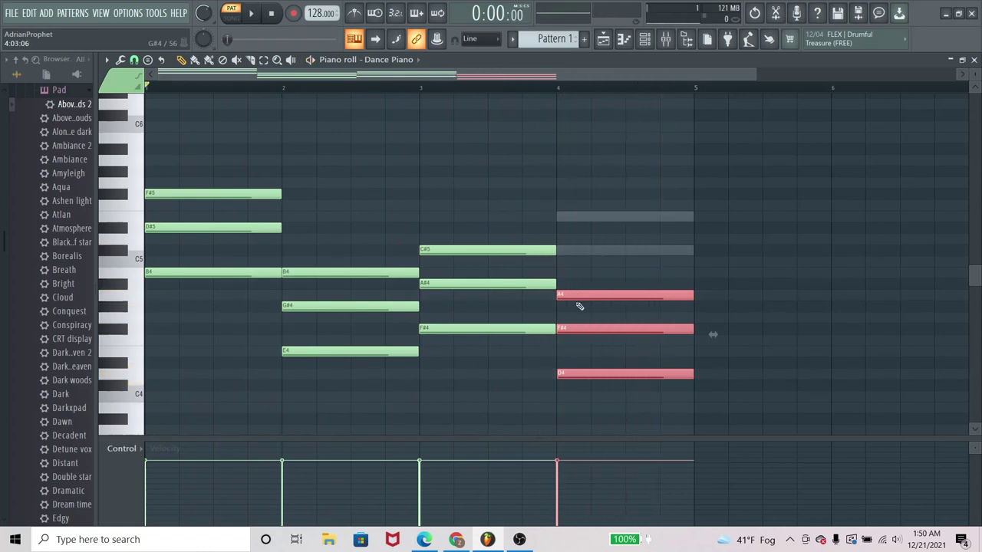
# Step: Deselect the fourth chord and raise only its top note to A#4
pyautogui.click(580, 307)
pyautogui.click(574, 294)
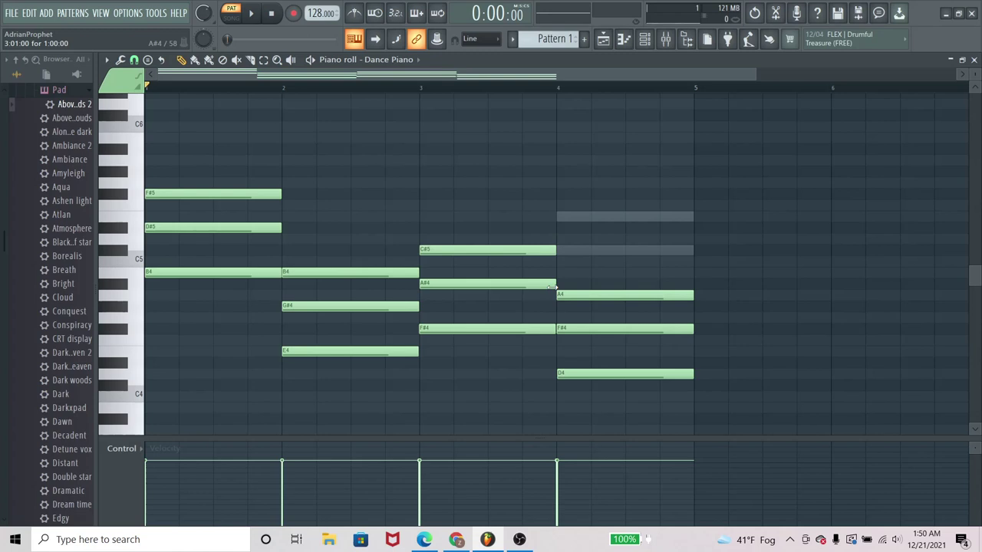
pyautogui.click(568, 294)
pyautogui.click(572, 295)
pyautogui.moveTo(571, 288); pyautogui.dragTo(570, 281)
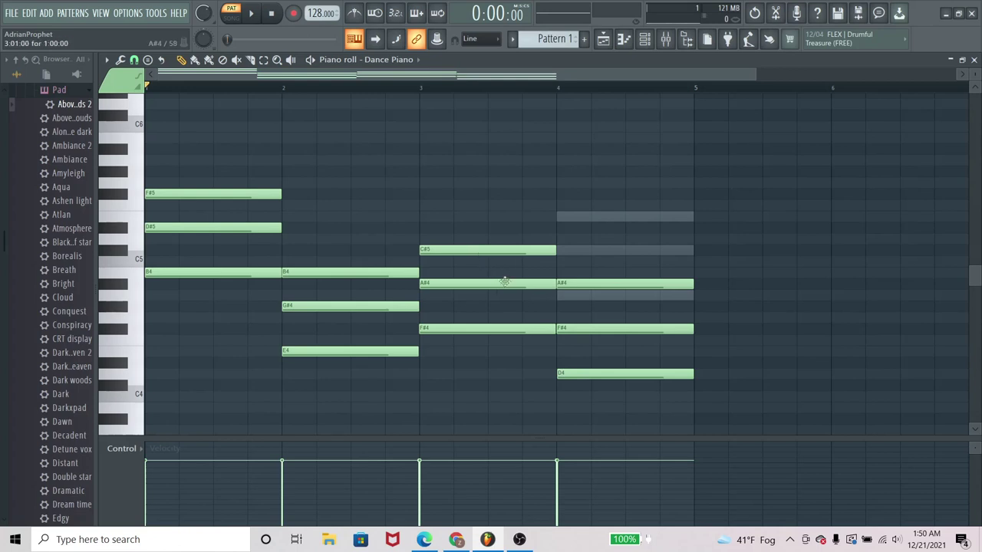
# Step: Lower the fourth chord's bottom note to C#4 and play back the progression
pyautogui.moveTo(572, 371)
pyautogui.mouseDown()
pyautogui.moveTo(573, 384)
pyautogui.moveTo(582, 381)
pyautogui.mouseUp()
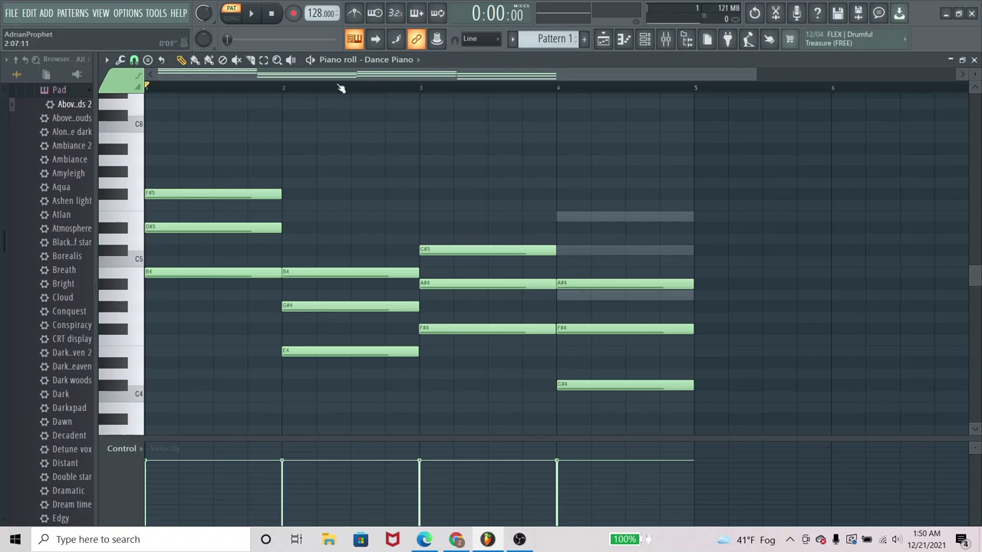
pyautogui.press('space')
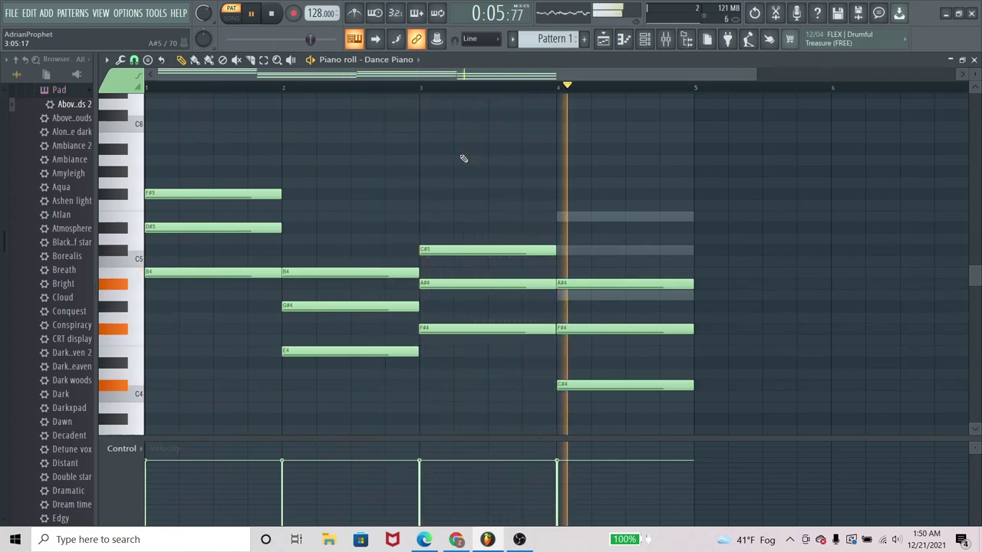
pyautogui.press('space')
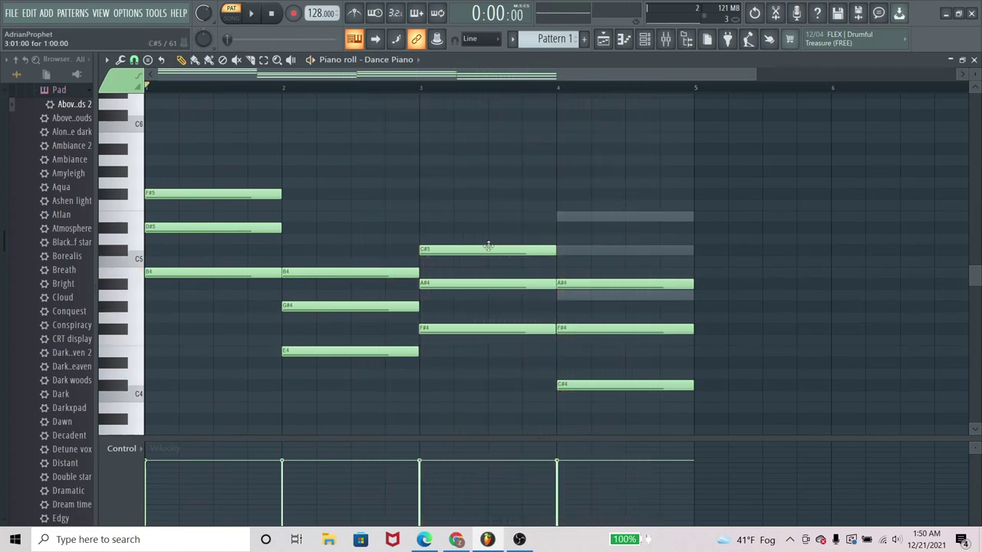
# Step: Undo the recent note moves in the fourth chord
pyautogui.press('e')
pyautogui.click(180, 60)
pyautogui.hotkey('ctrl', 'alt', 'z')
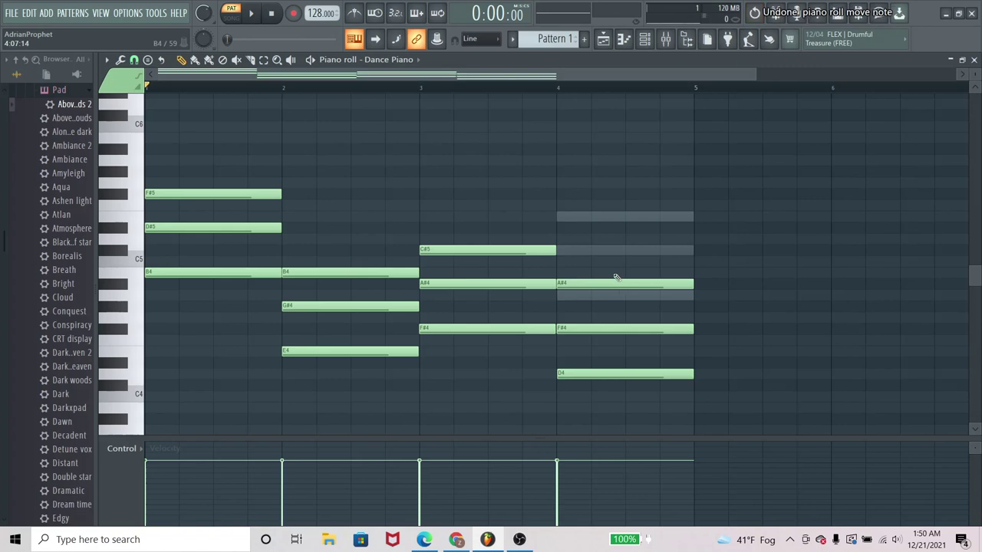
pyautogui.hotkey('ctrl', 'alt', 'z')
pyautogui.hotkey('ctrl', 'alt', 'z')
pyautogui.hotkey('ctrl', 'alt', 'z')
# Step: Try the whole fourth chord at F#4, D#4 and B3, and at G4, E4 and C4, with playback of the progression
pyautogui.press('e')
pyautogui.moveTo(591, 257); pyautogui.dragTo(593, 376)
pyautogui.press('p')
pyautogui.moveTo(578, 295); pyautogui.dragTo(577, 340)
pyautogui.press('space')
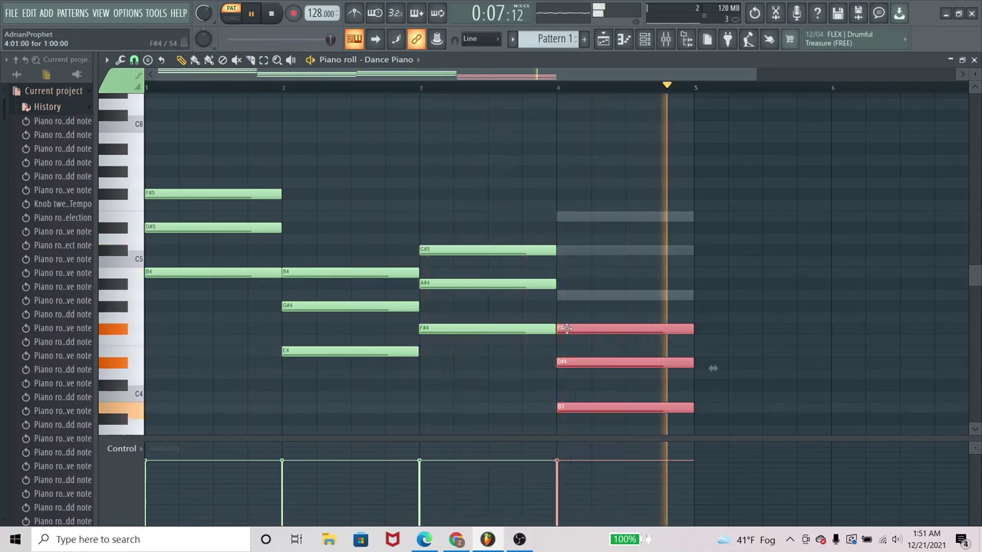
pyautogui.moveTo(566, 327); pyautogui.dragTo(567, 315)
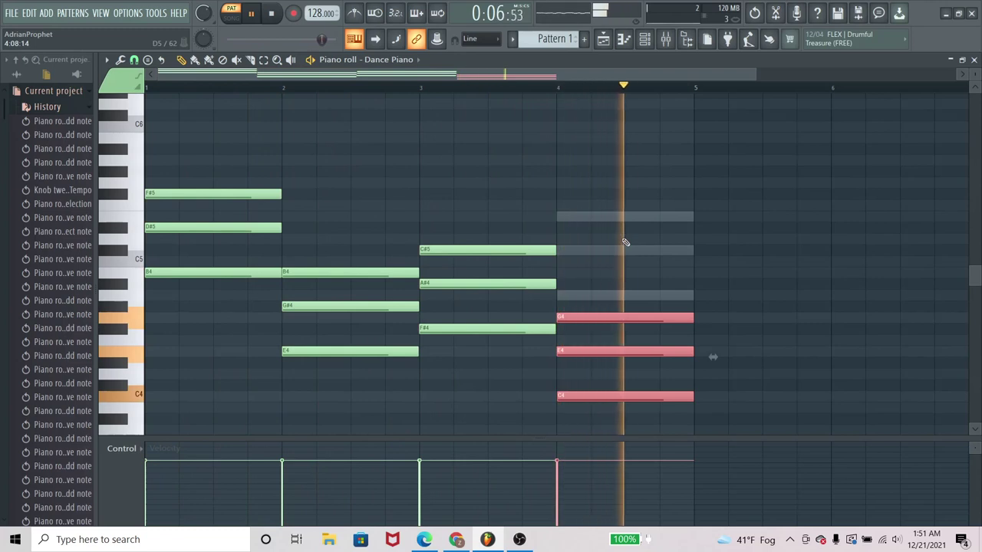
pyautogui.press('space')
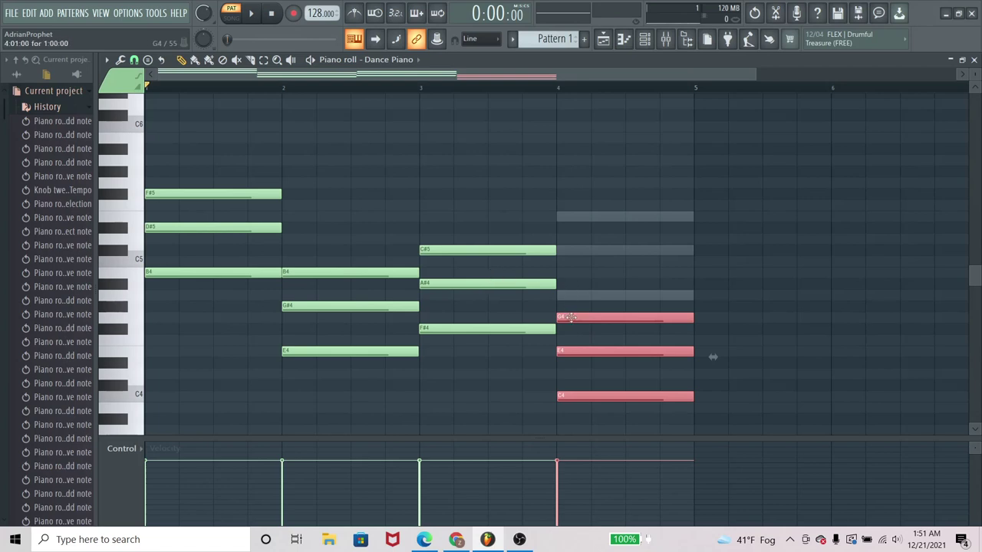
# Step: Move the fourth chord up to E5, C#5 and A4 and play back the progression
pyautogui.moveTo(570, 317); pyautogui.dragTo(576, 214)
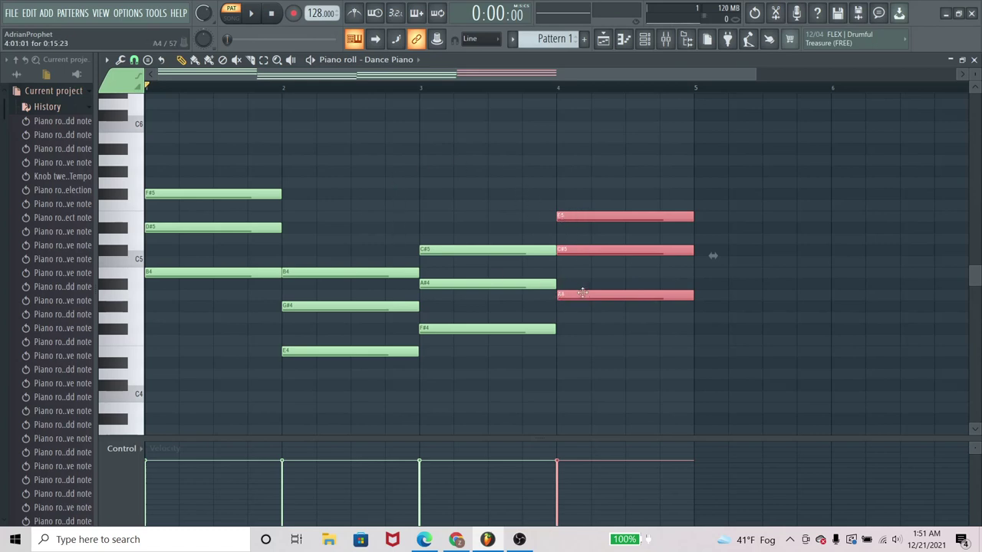
pyautogui.press('space')
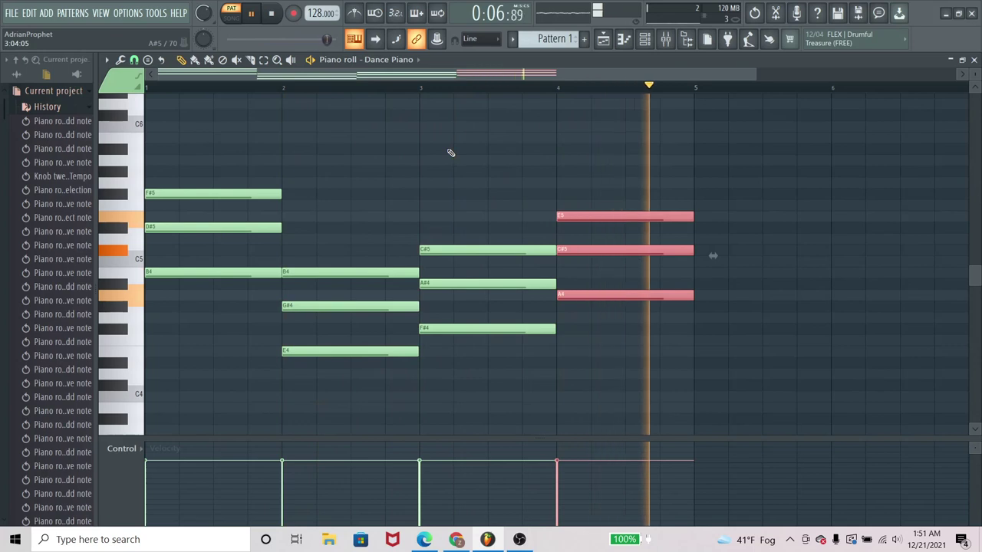
pyautogui.press('space')
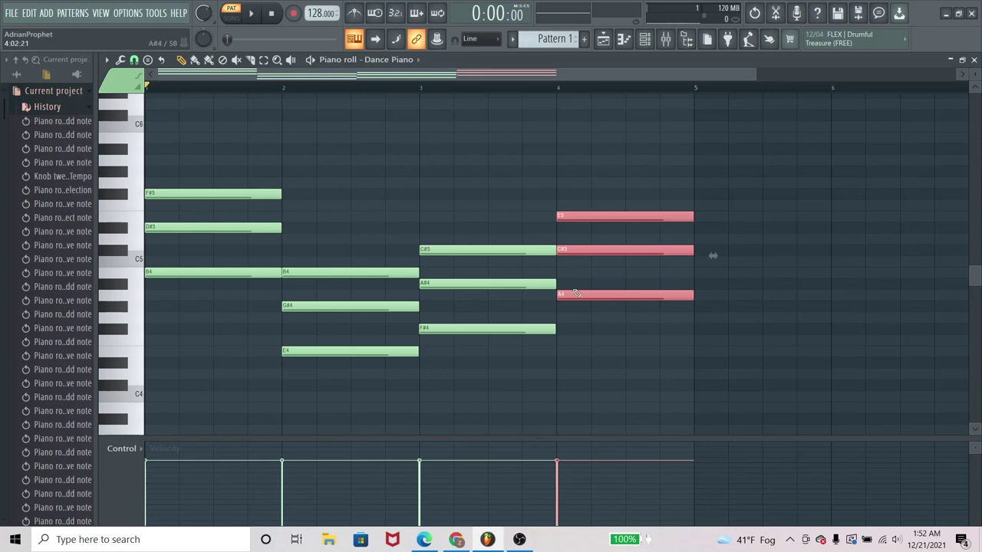
# Step: Select all three notes of the fourth chord and lower them to C#5, A#4 and F#4
pyautogui.click(581, 279)
pyautogui.click(264, 59)
pyautogui.moveTo(603, 192); pyautogui.dragTo(626, 307)
pyautogui.click(181, 60)
pyautogui.moveTo(581, 294); pyautogui.dragTo(580, 331)
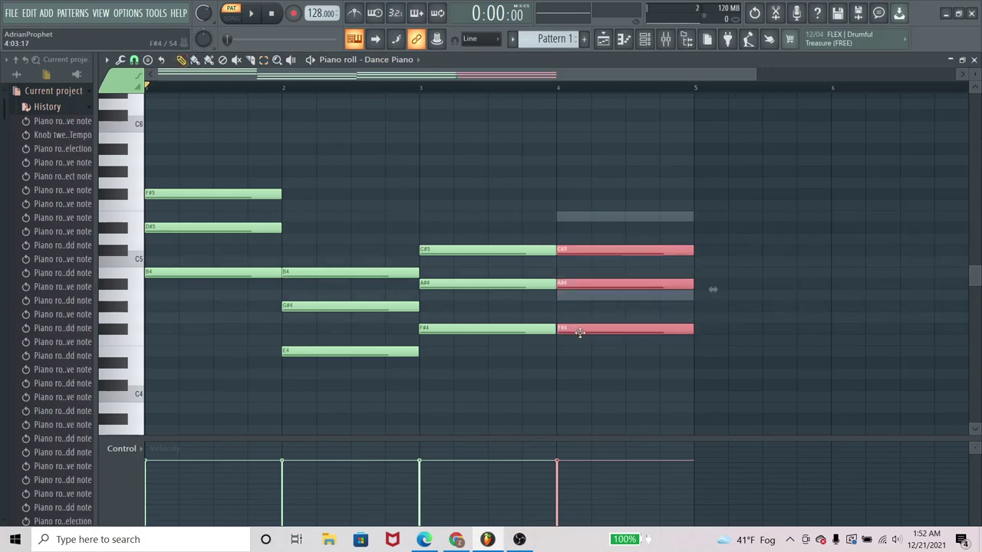
# Step: Deselect the fourth chord, lower only its middle note to A4 and play back the progression
pyautogui.click(575, 309)
pyautogui.moveTo(572, 285); pyautogui.dragTo(571, 300)
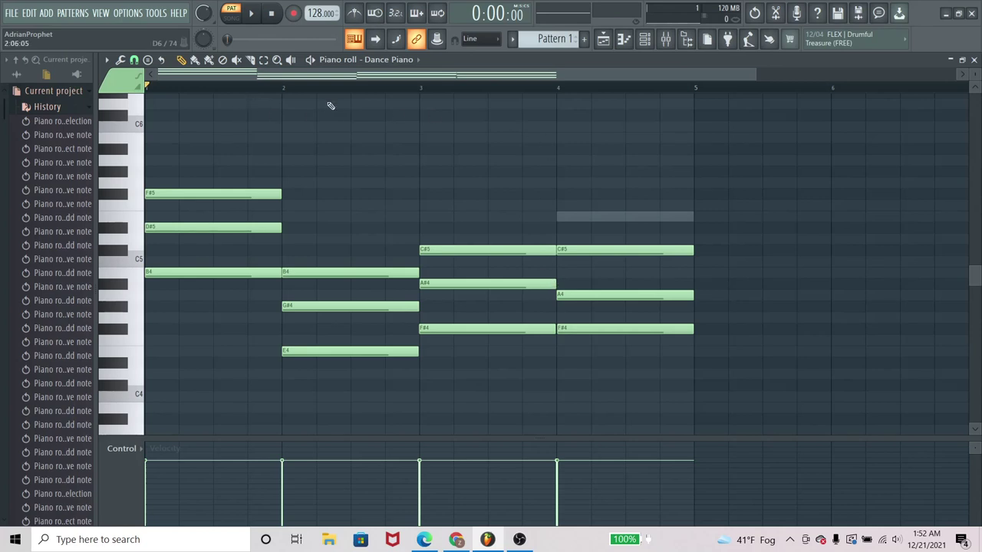
pyautogui.press('space')
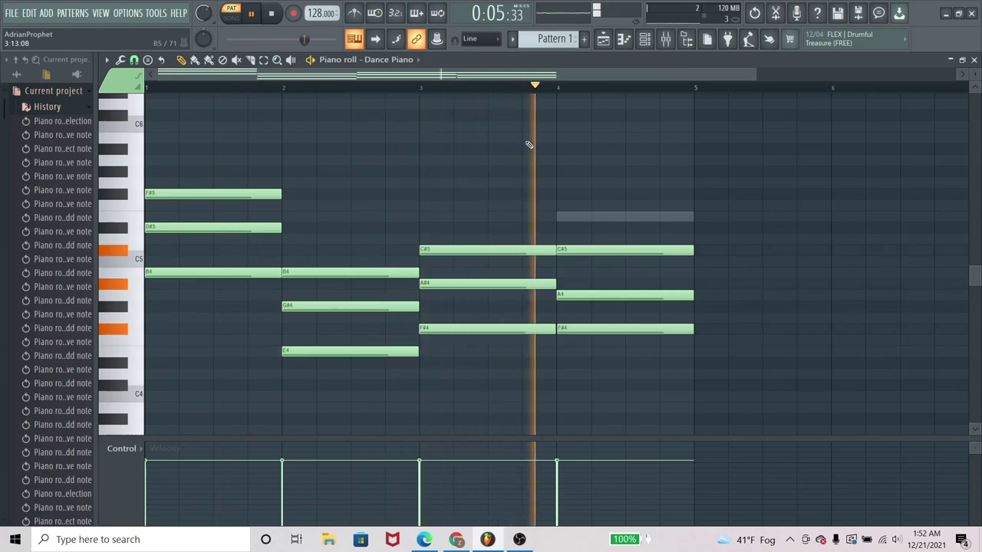
pyautogui.press('space')
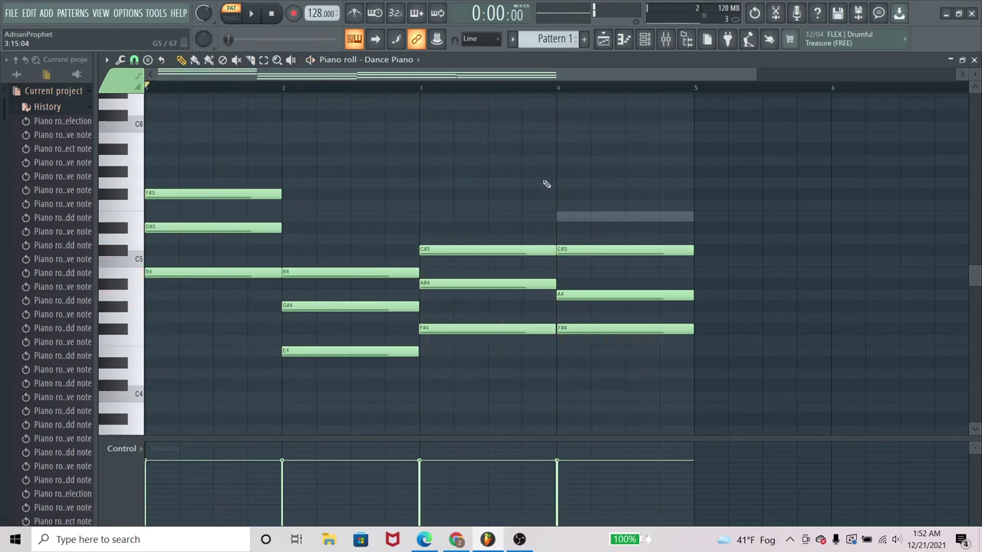
# Step: Drop the fourth chord's top note an octave to C#4 and play the progression from the start
pyautogui.moveTo(574, 252); pyautogui.dragTo(582, 389)
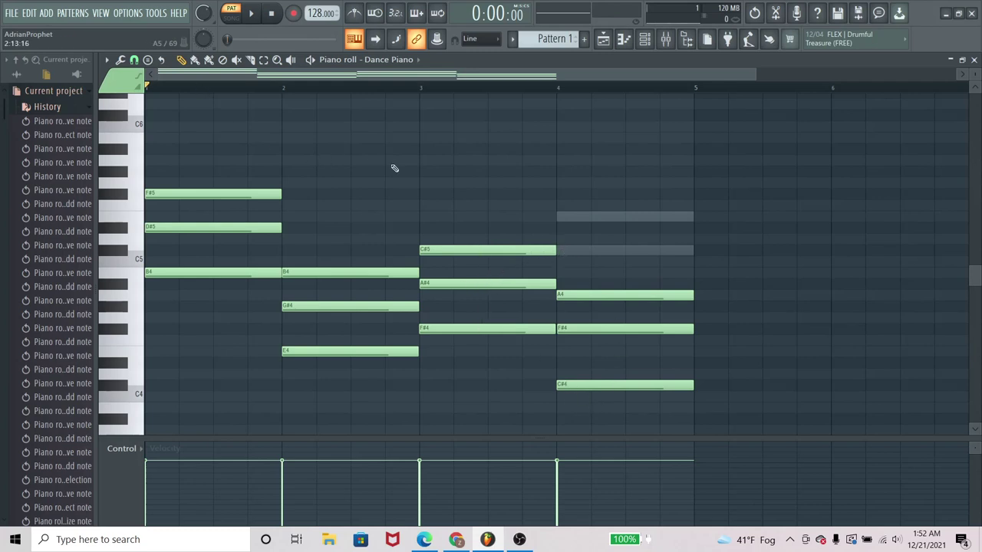
pyautogui.press('space')
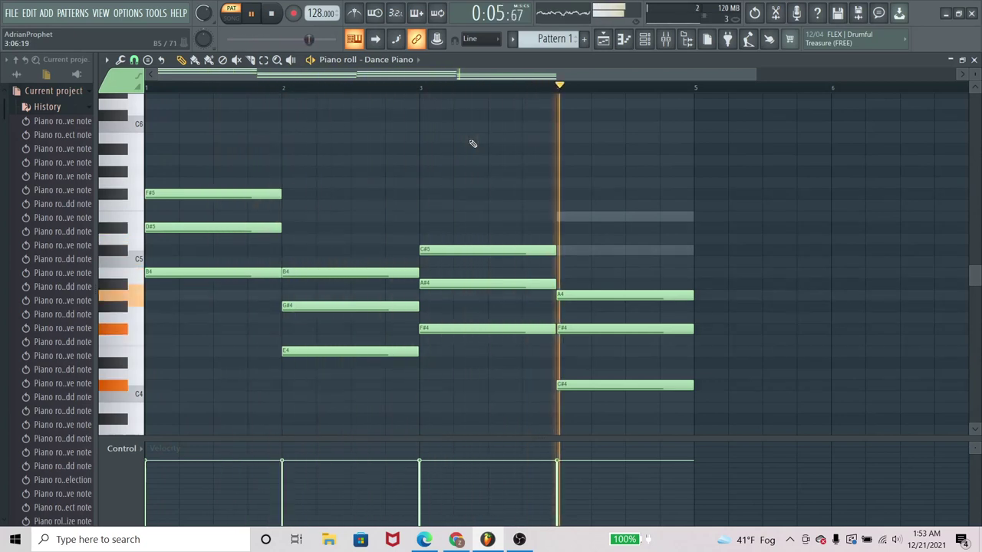
pyautogui.press('space')
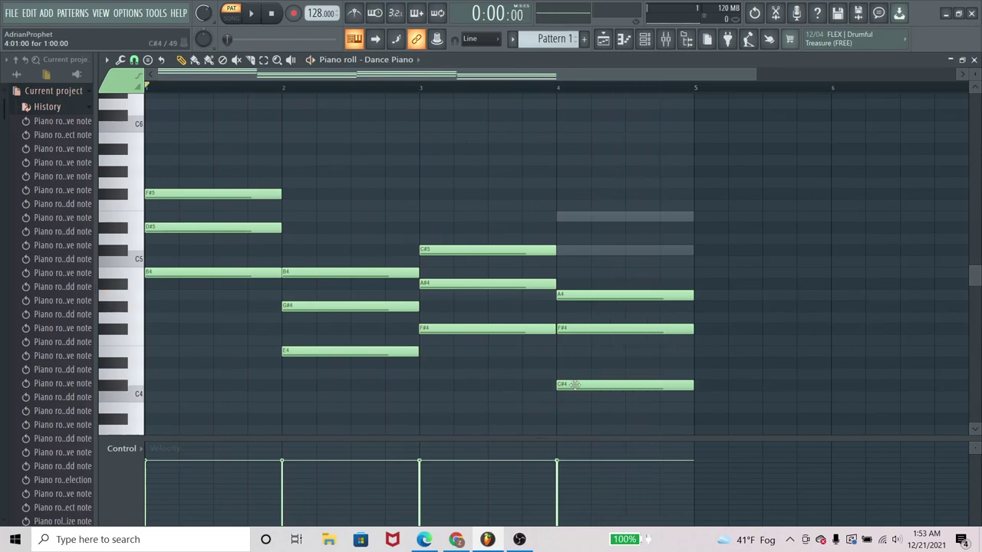
# Step: Try the fourth chord's bottom note at E4 and D#4, settle it on D4 and play the progression twice
pyautogui.moveTo(574, 385); pyautogui.dragTo(579, 350)
pyautogui.click(581, 352)
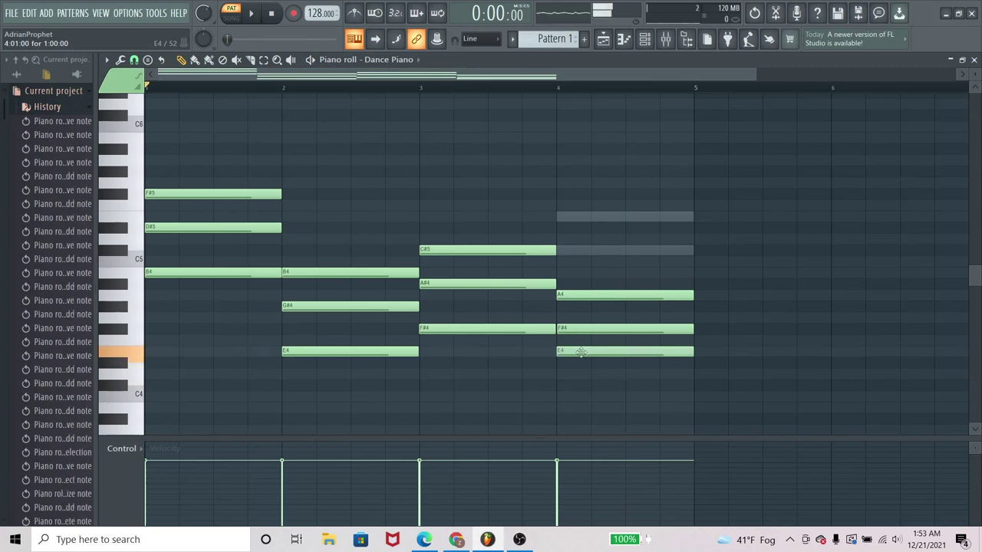
pyautogui.moveTo(581, 357); pyautogui.dragTo(581, 366)
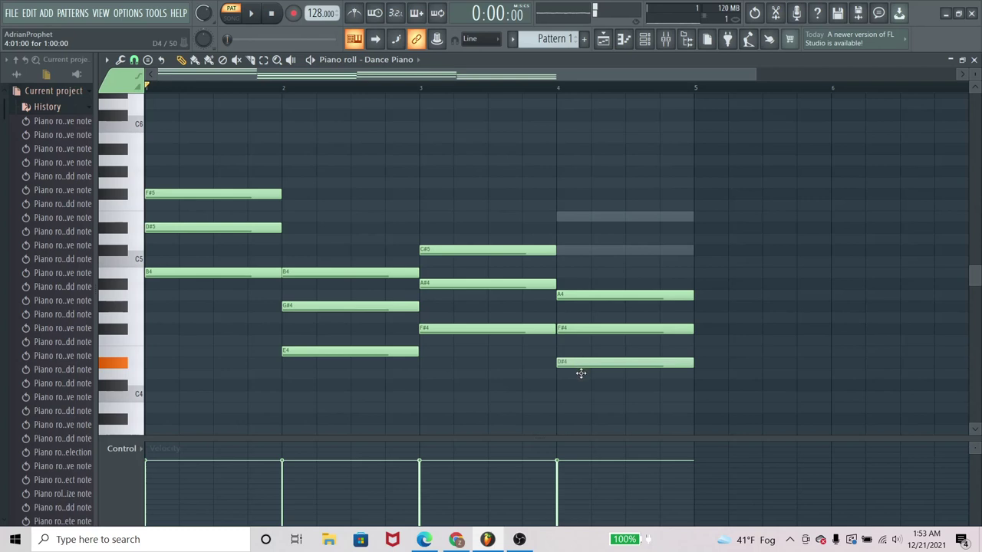
pyautogui.moveTo(581, 373); pyautogui.dragTo(581, 375)
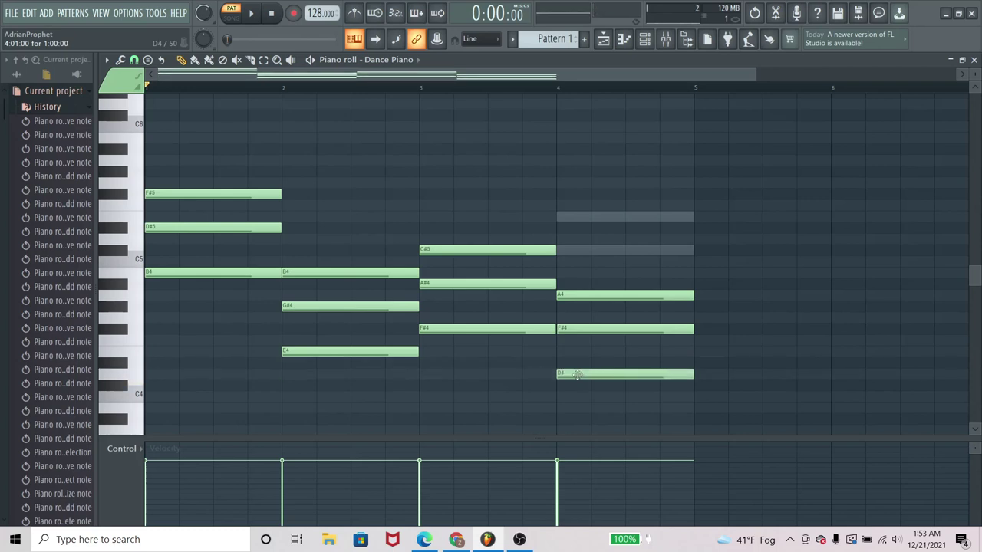
pyautogui.press('space')
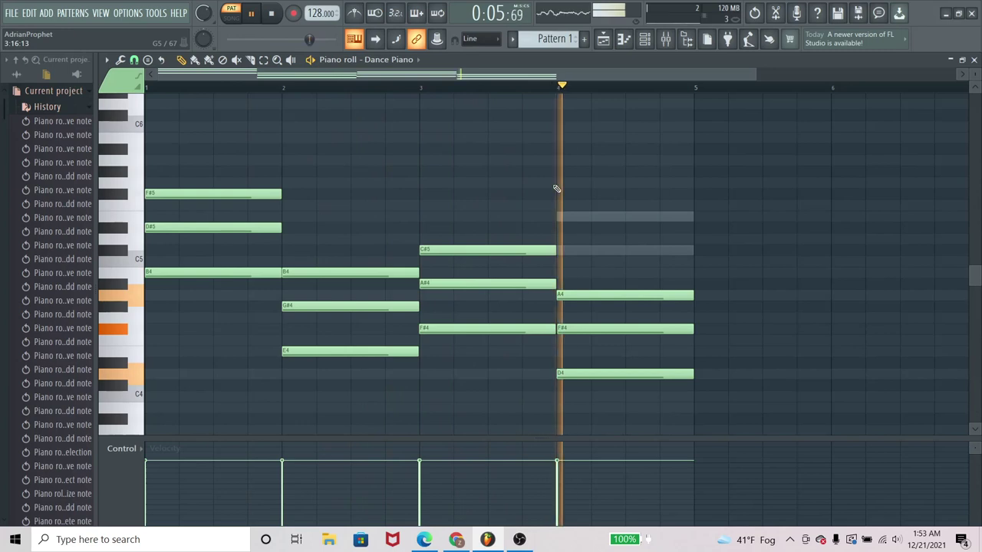
pyautogui.press('space')
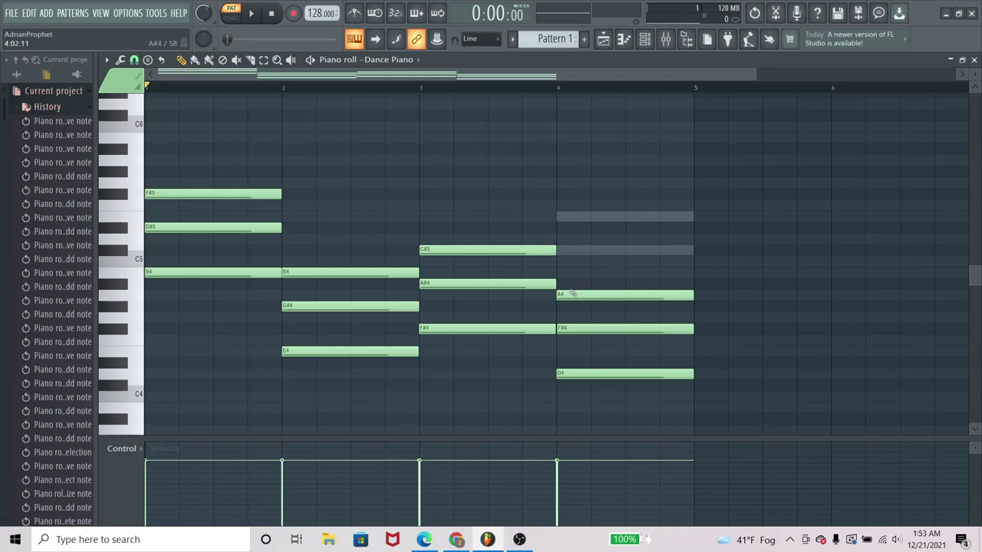
pyautogui.press('space')
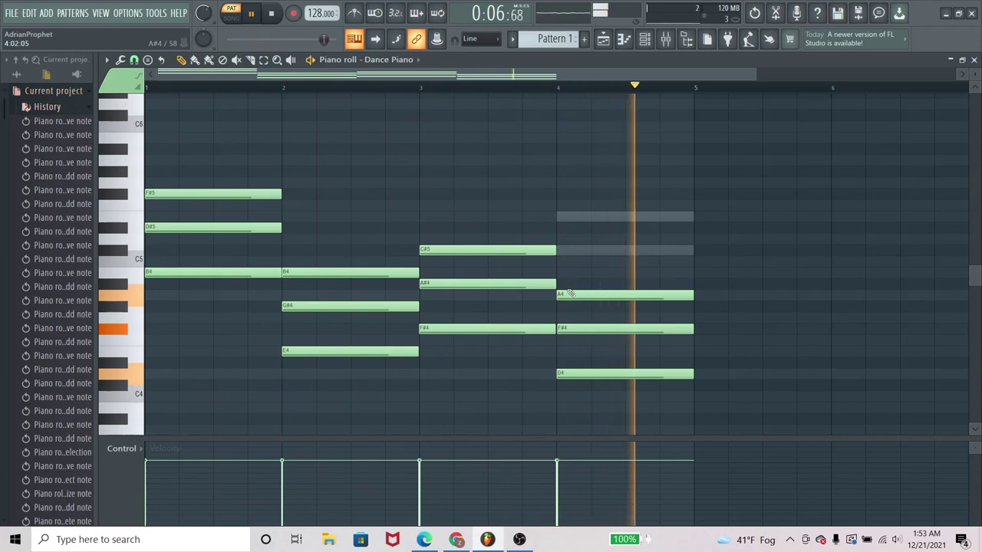
pyautogui.press('space')
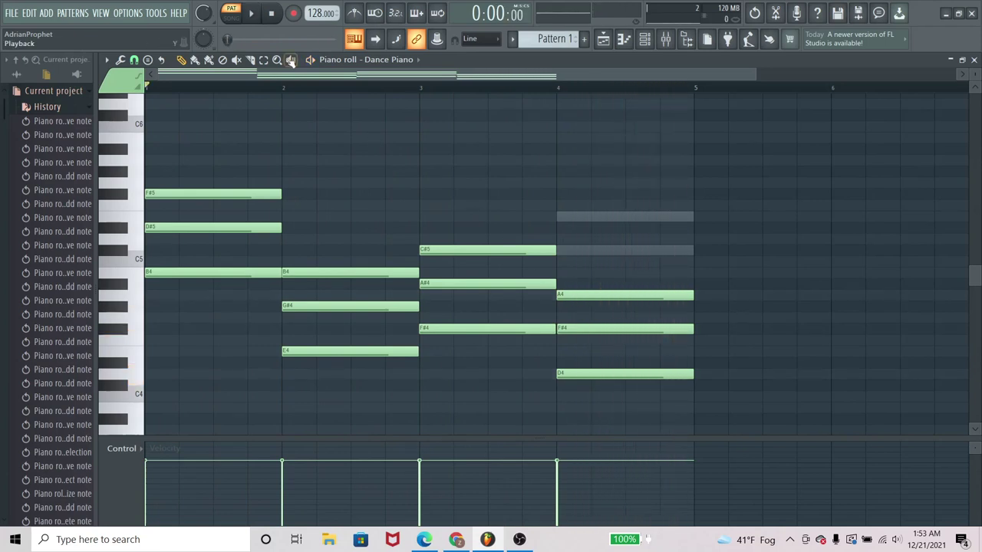
# Step: Move the fourth chord's notes individually up to E5, C#5 and A4
pyautogui.click(264, 60)
pyautogui.press('p')
pyautogui.moveTo(579, 298); pyautogui.dragTo(583, 218)
pyautogui.moveTo(596, 328); pyautogui.dragTo(592, 249)
pyautogui.moveTo(590, 373); pyautogui.dragTo(587, 303)
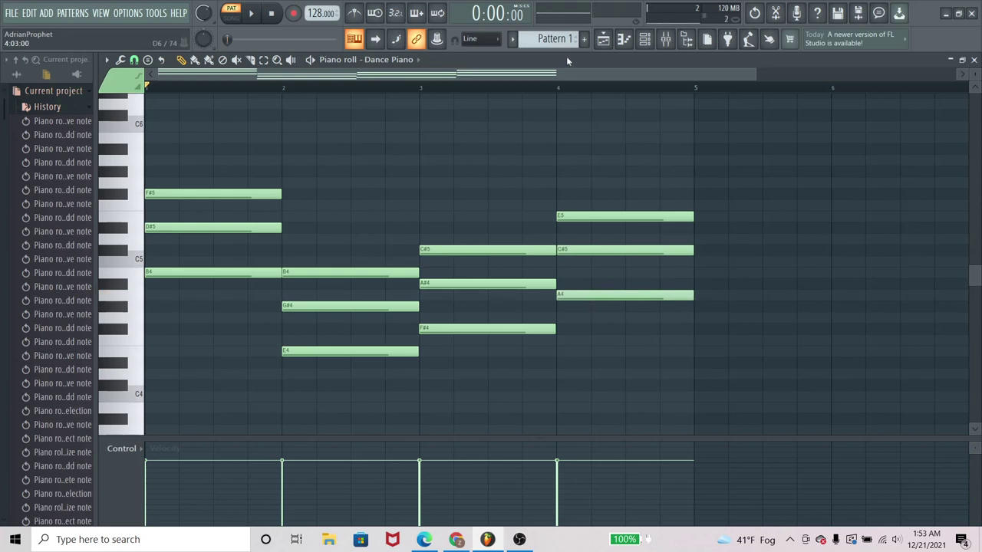
# Step: Unmute the Above clouds 2 channel in the channel rack and play it together with Dance Piano
pyautogui.click(645, 39)
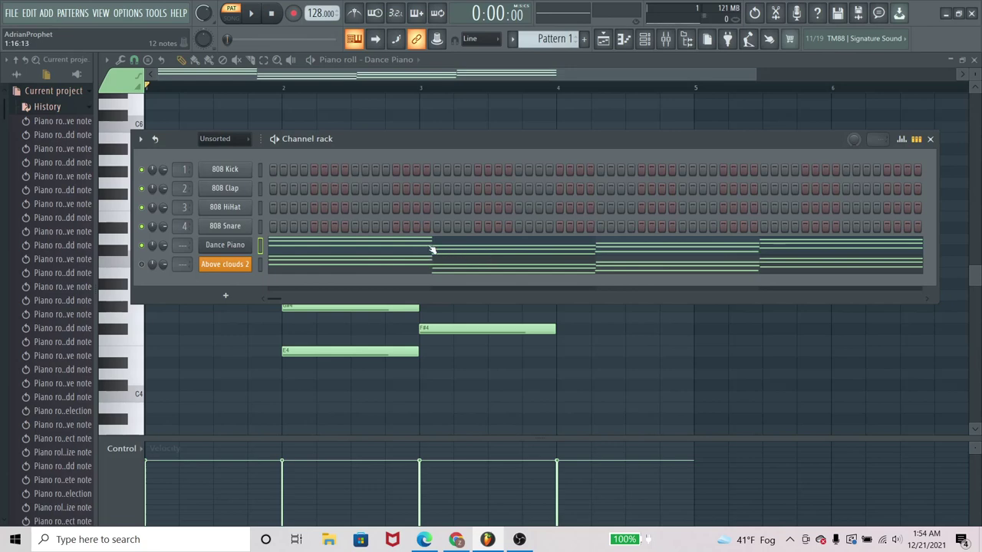
pyautogui.click(147, 266)
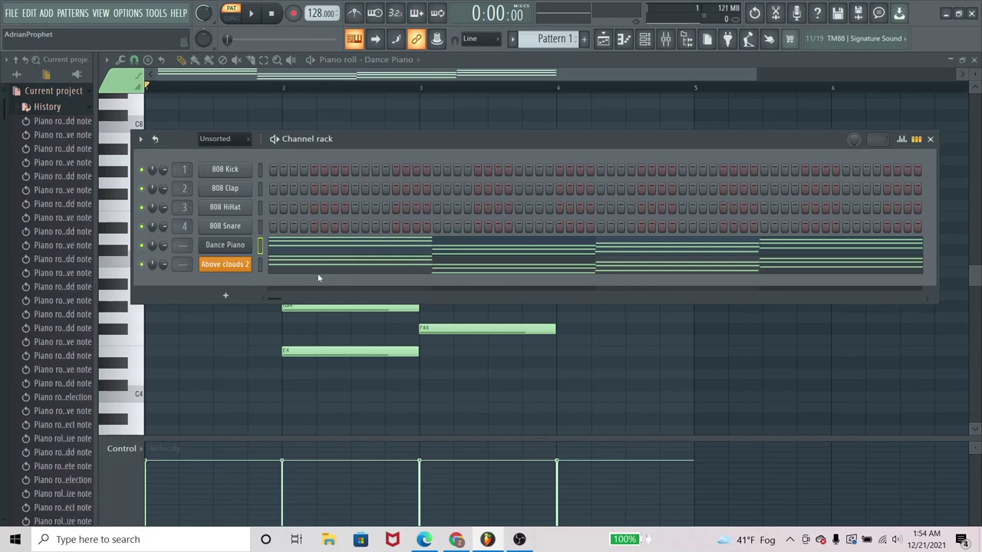
pyautogui.press('space')
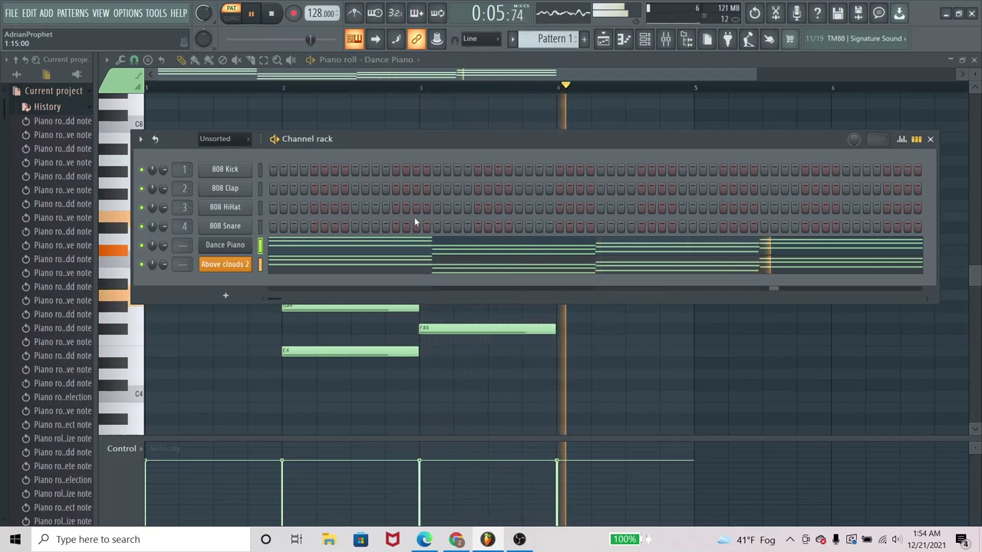
pyautogui.press('space')
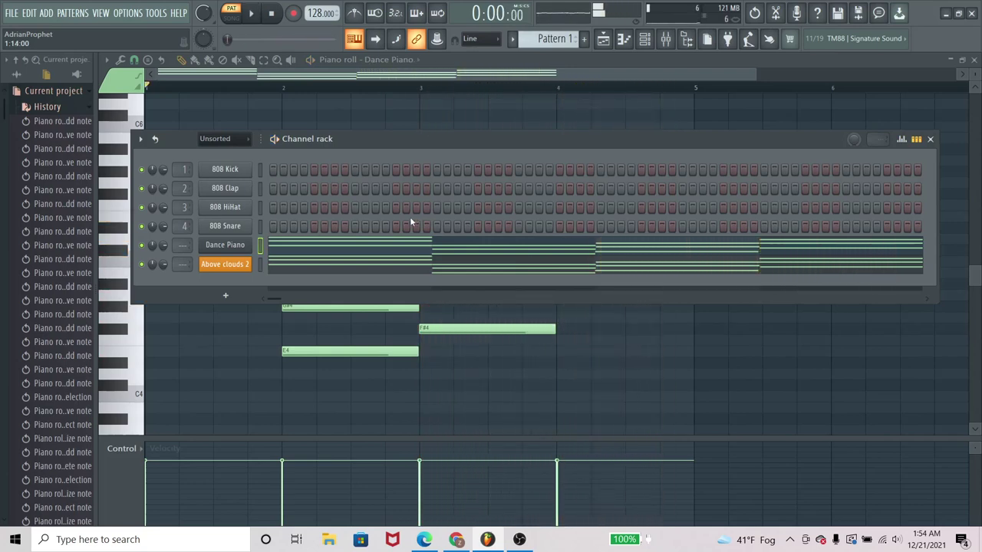
# Step: Collapse the project history and open the Packs folder among all browser contents
pyautogui.click(46, 107)
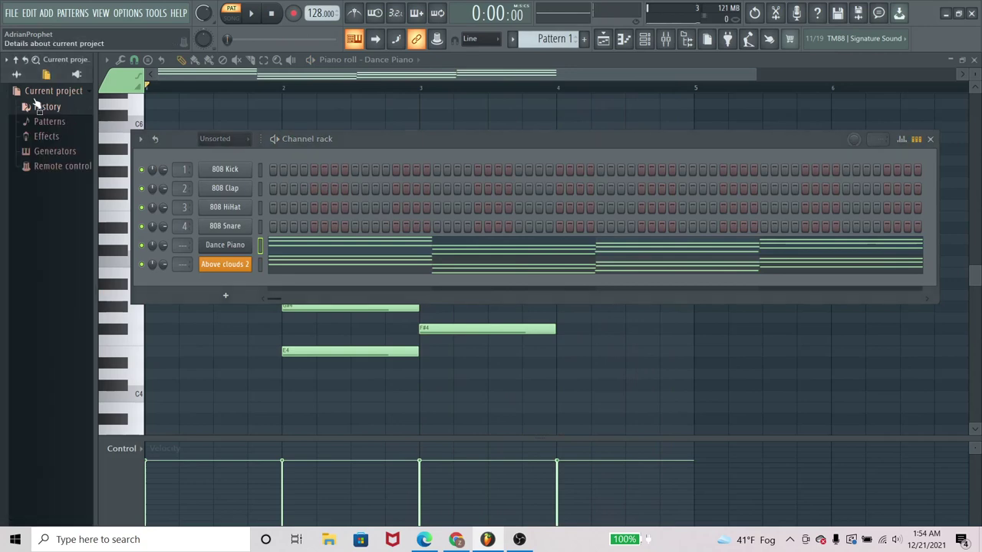
pyautogui.click(15, 74)
pyautogui.scroll(-20, 59, 187)
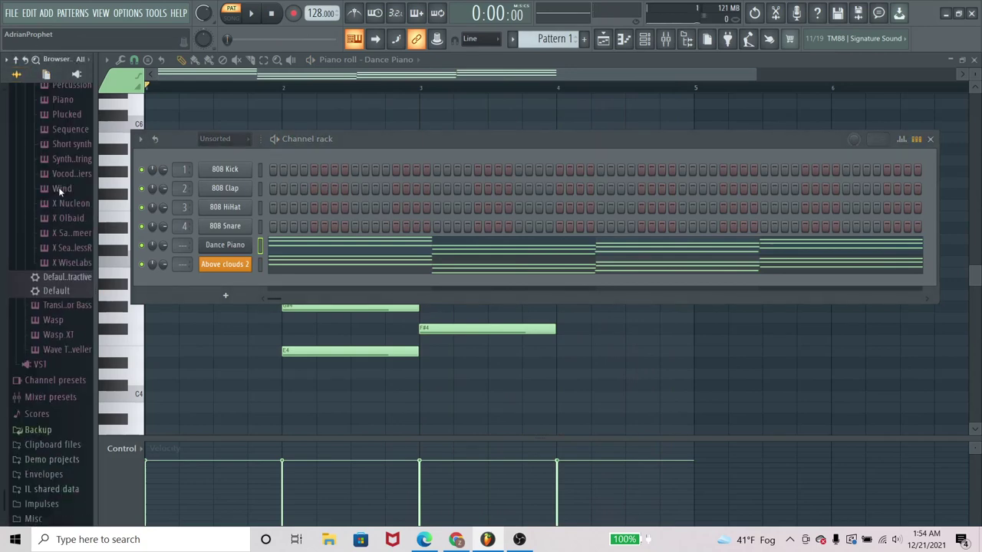
pyautogui.click(36, 414)
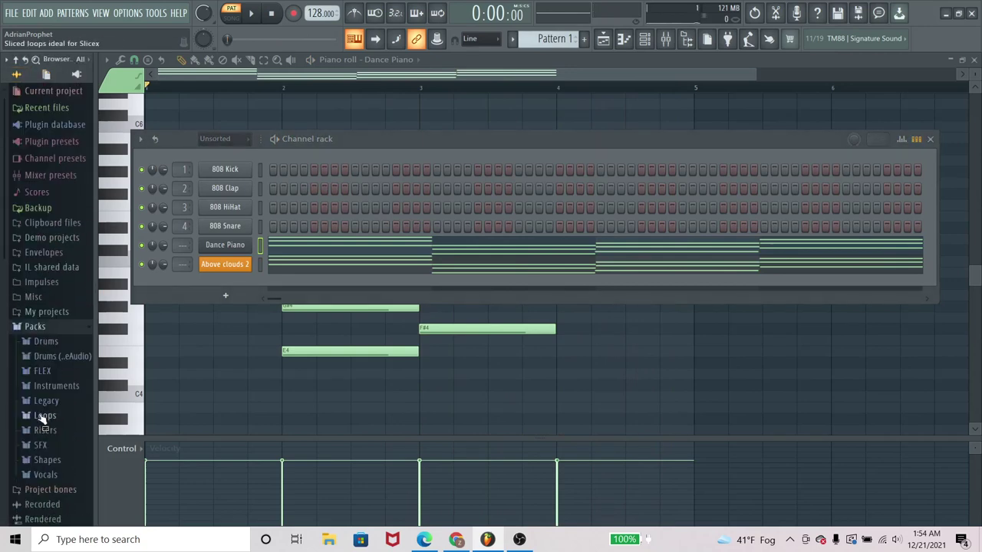
pyautogui.click(47, 328)
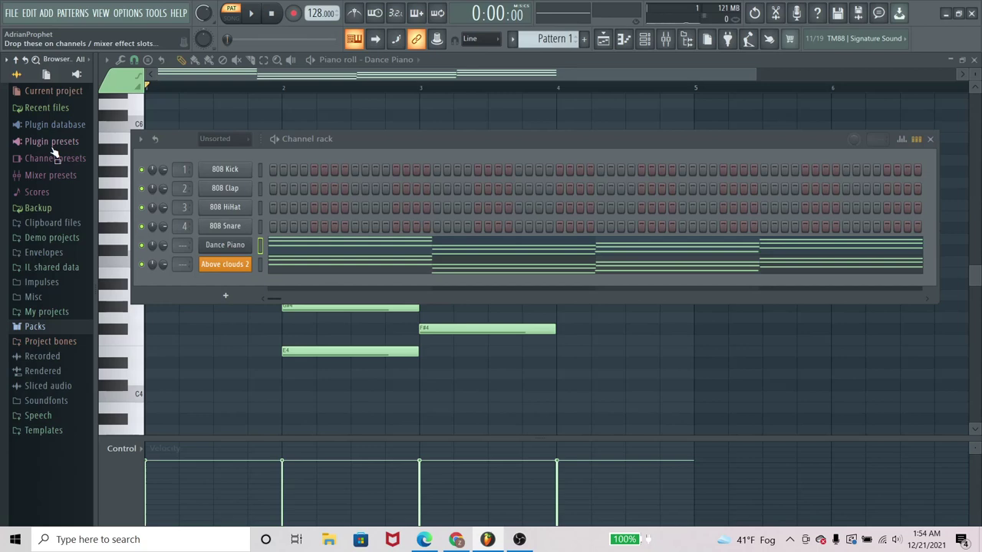
pyautogui.moveTo(56, 156); pyautogui.dragTo(180, 165)
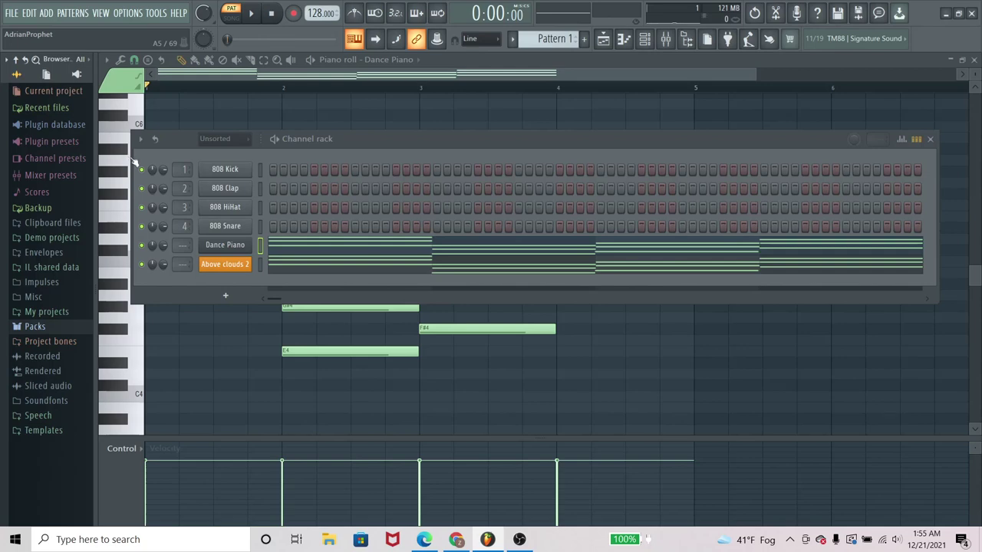
pyautogui.click(13, 13)
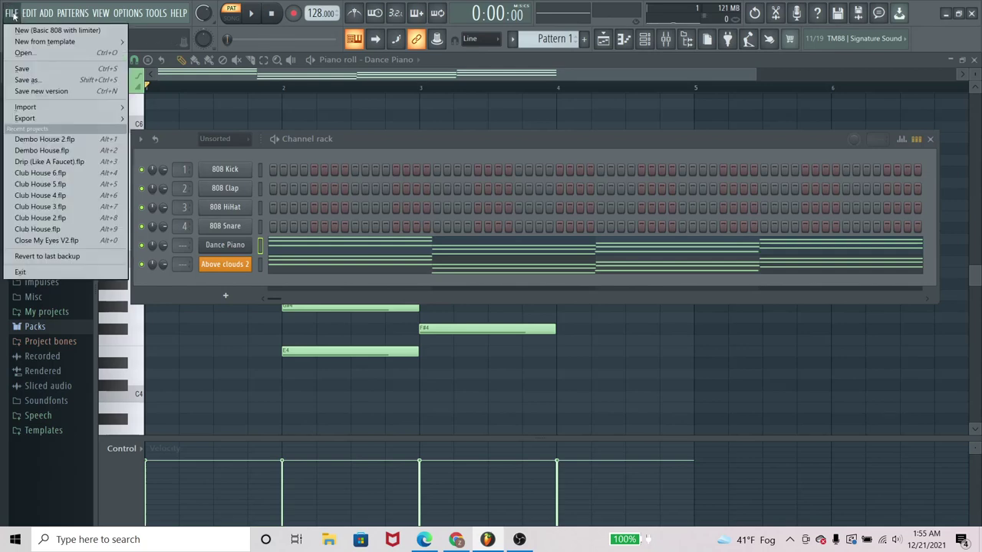
pyautogui.moveTo(54, 117)
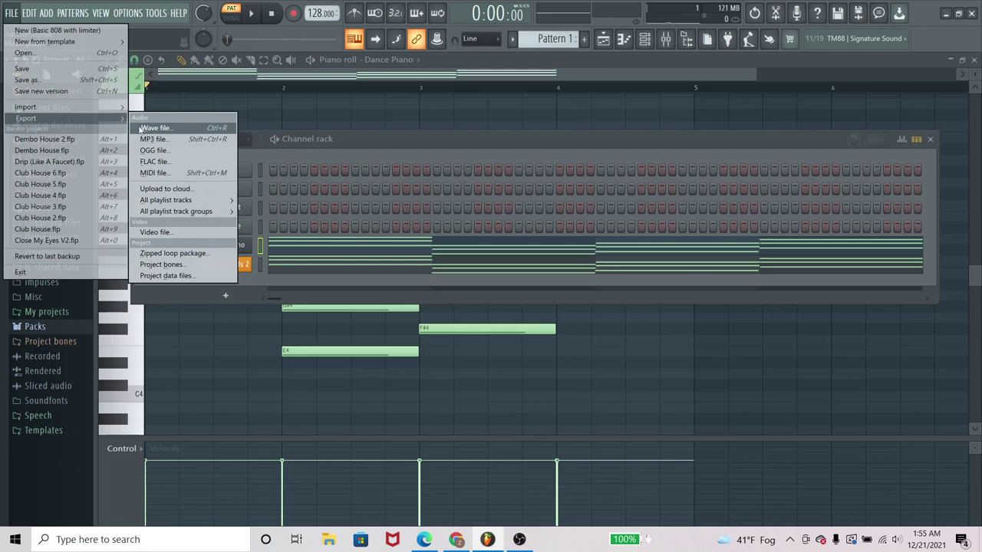
pyautogui.click(354, 140)
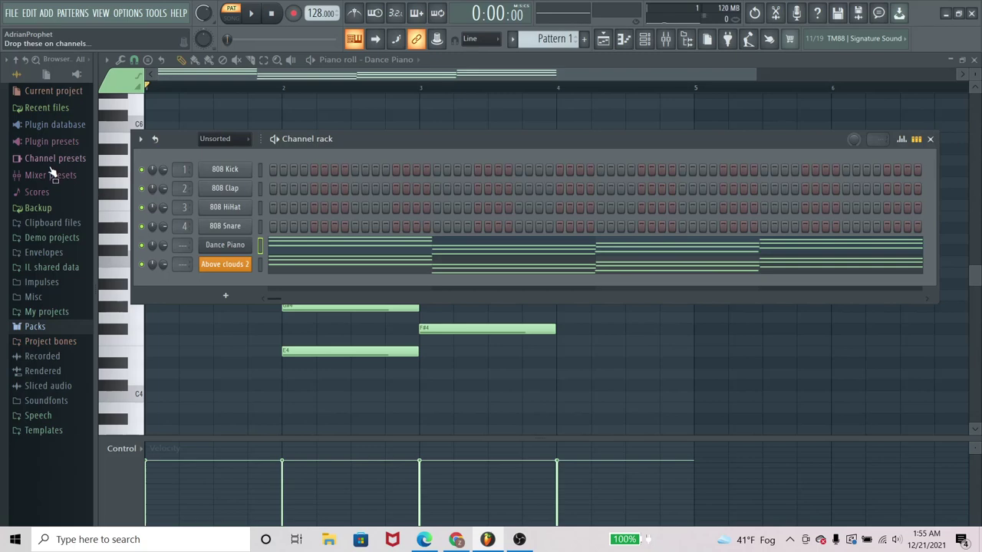
# Step: Examine the Risers, second drums, Instruments and Legacy folders in the sample packs, previewing Riser Cymbal
pyautogui.click(35, 328)
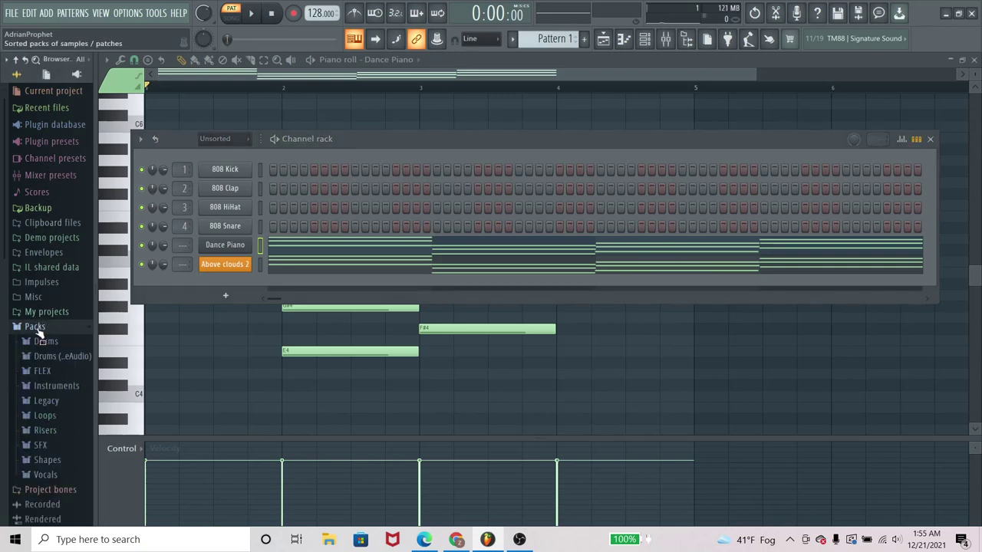
pyautogui.click(44, 431)
pyautogui.click(56, 386)
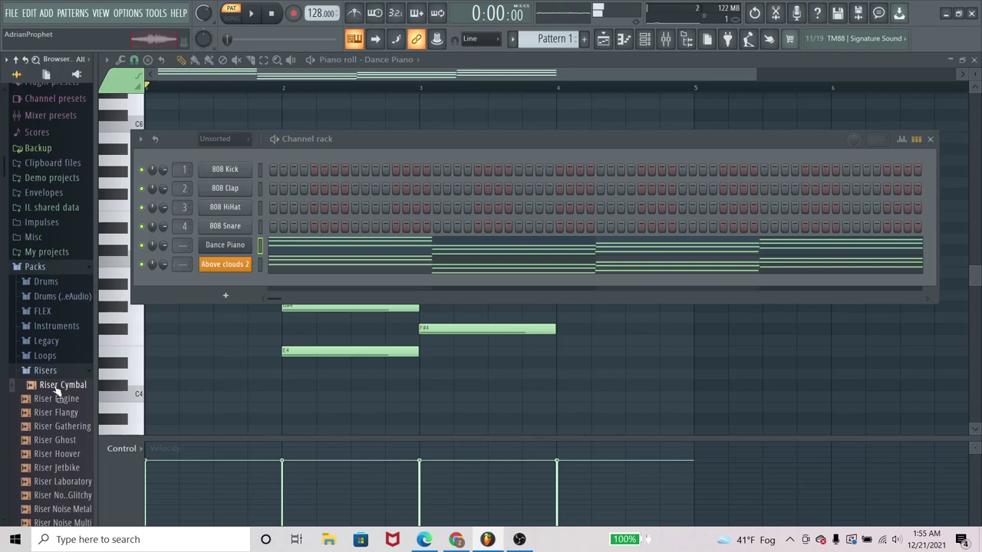
pyautogui.click(55, 374)
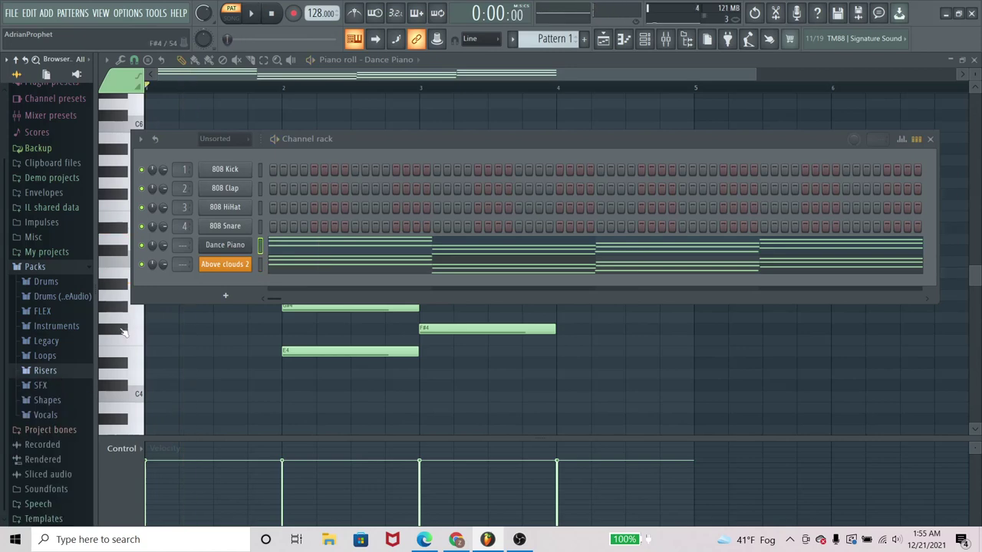
pyautogui.click(59, 297)
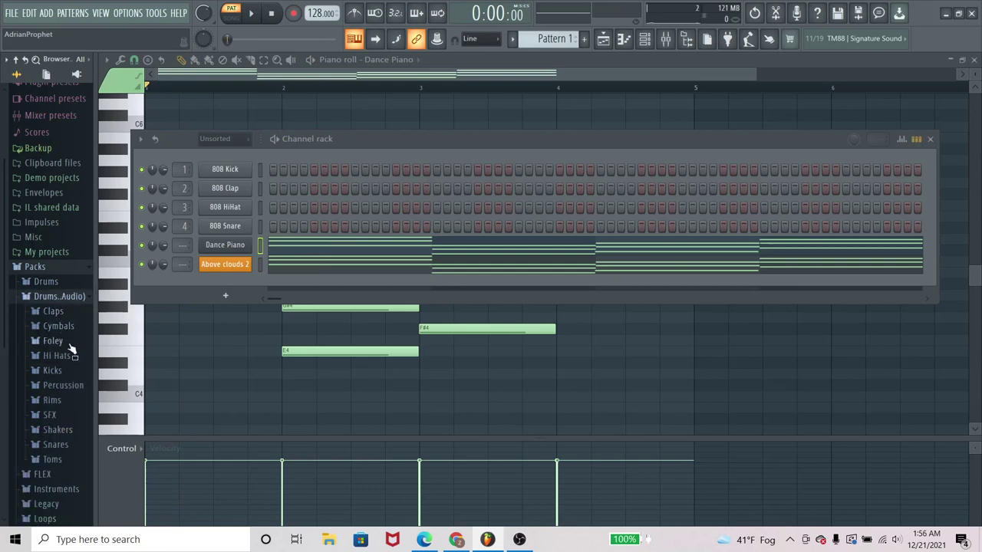
pyautogui.click(62, 299)
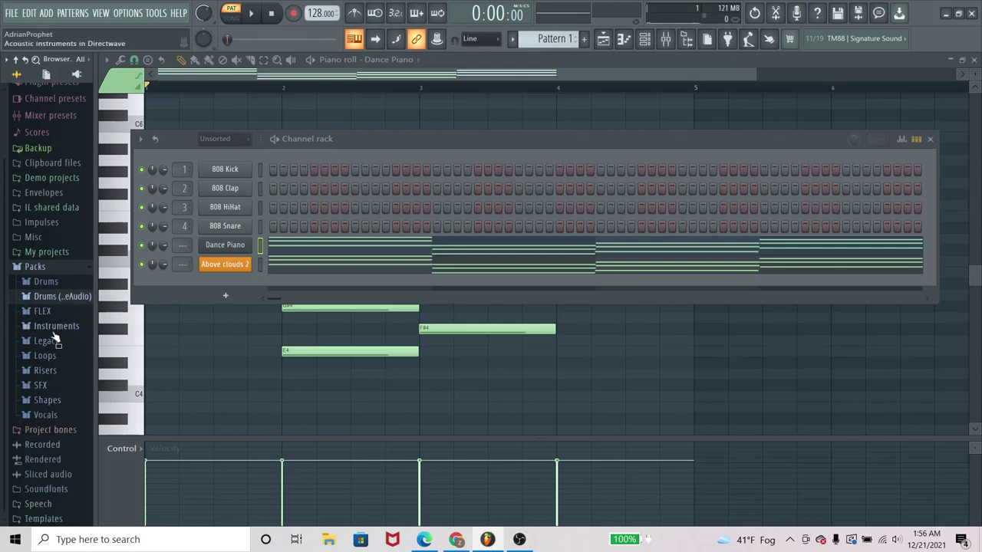
pyautogui.click(59, 329)
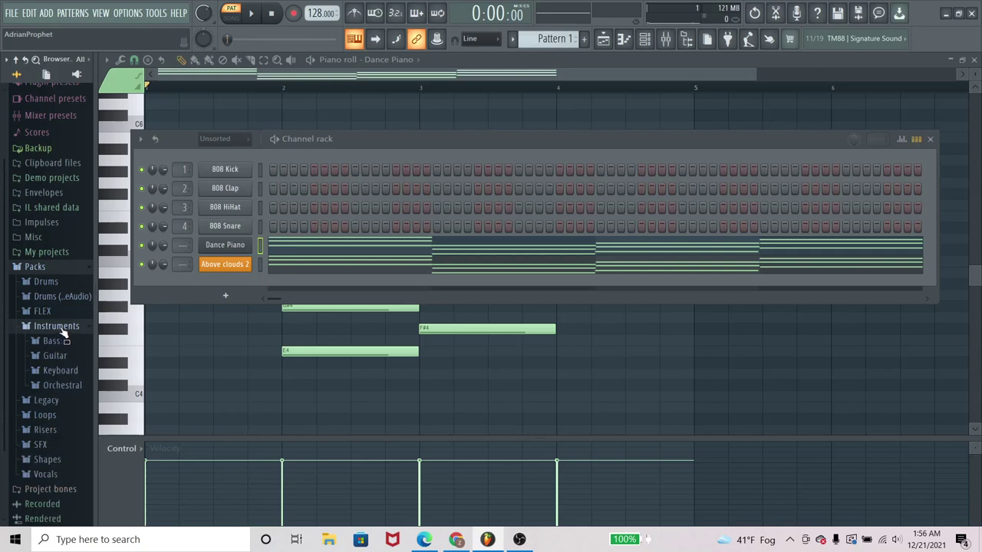
pyautogui.click(58, 328)
pyautogui.click(51, 342)
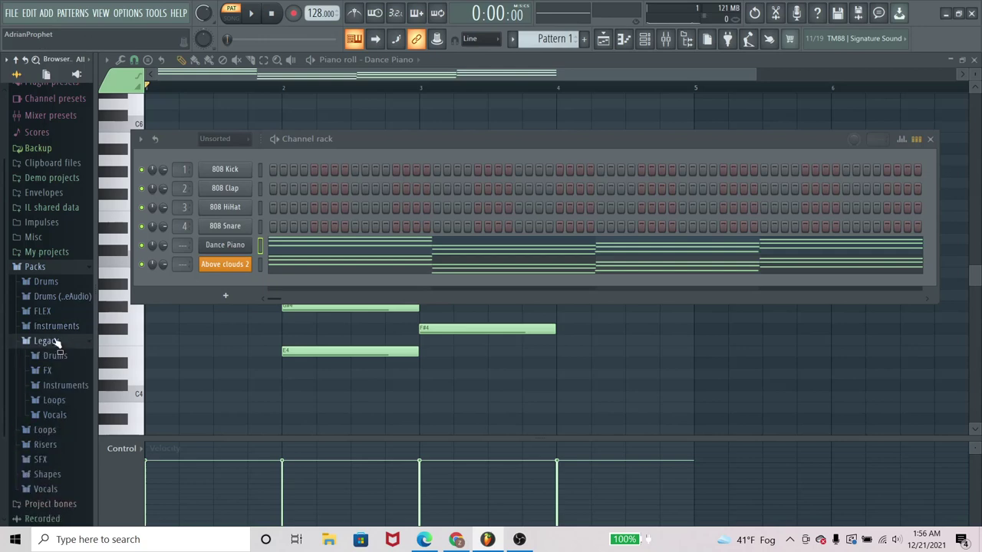
pyautogui.click(60, 386)
pyautogui.click(58, 388)
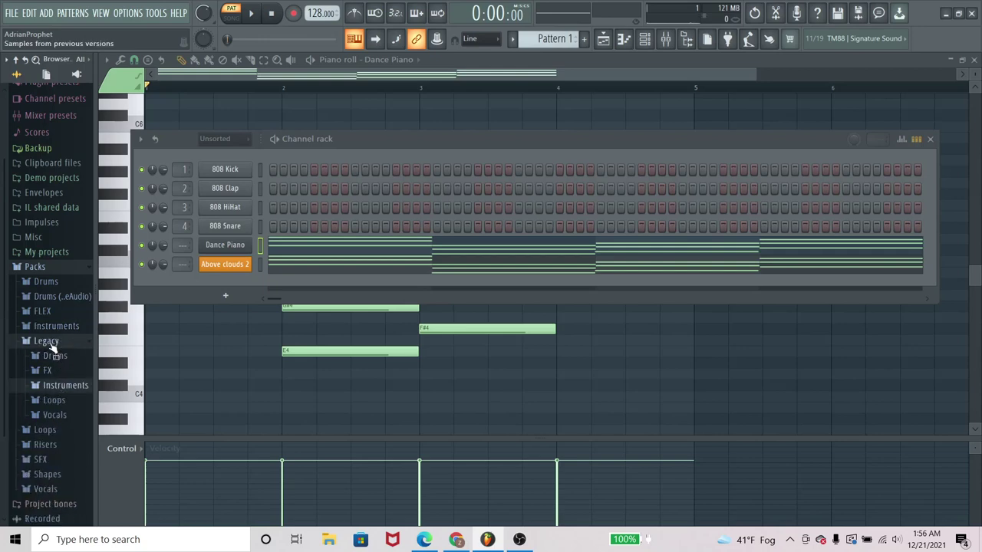
# Step: Audition the kick samples in the Drums pack's Kicks folder, working through the Grv Kick series up to Grv Kick 26
pyautogui.click(51, 286)
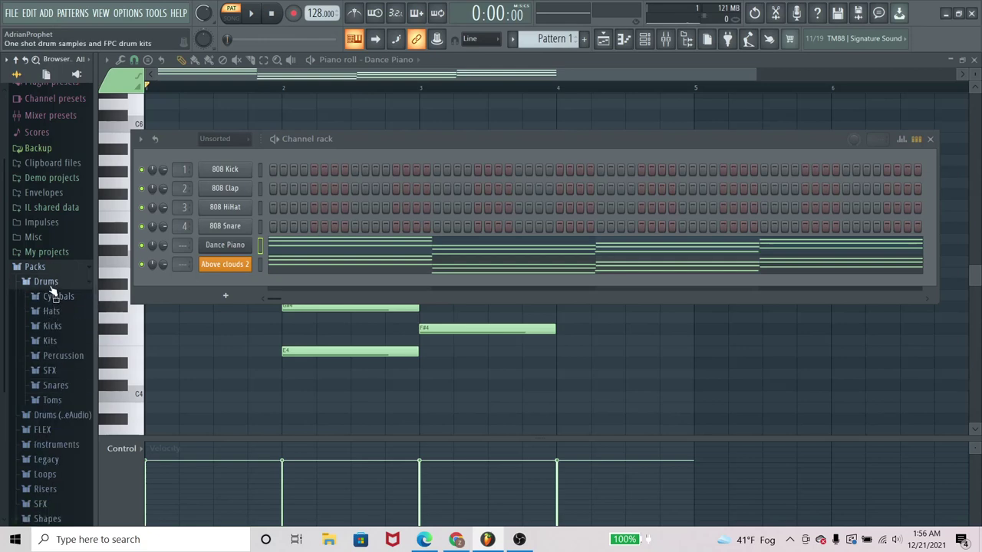
pyautogui.click(53, 325)
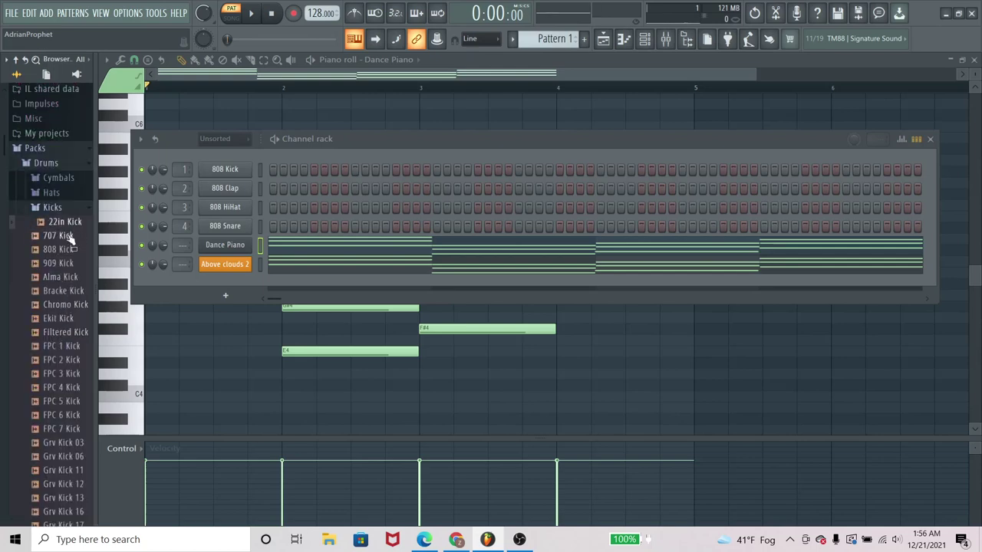
pyautogui.click(68, 291)
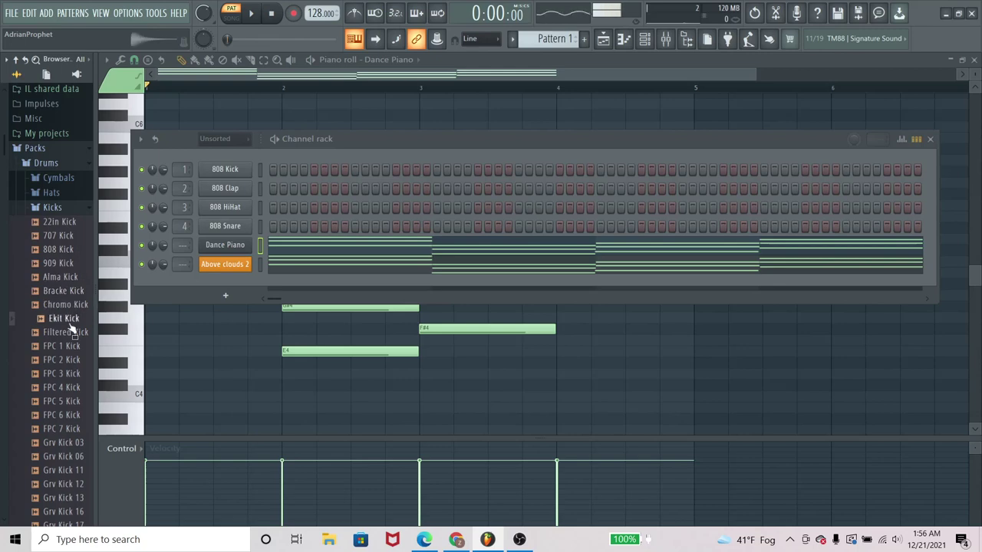
pyautogui.click(67, 429)
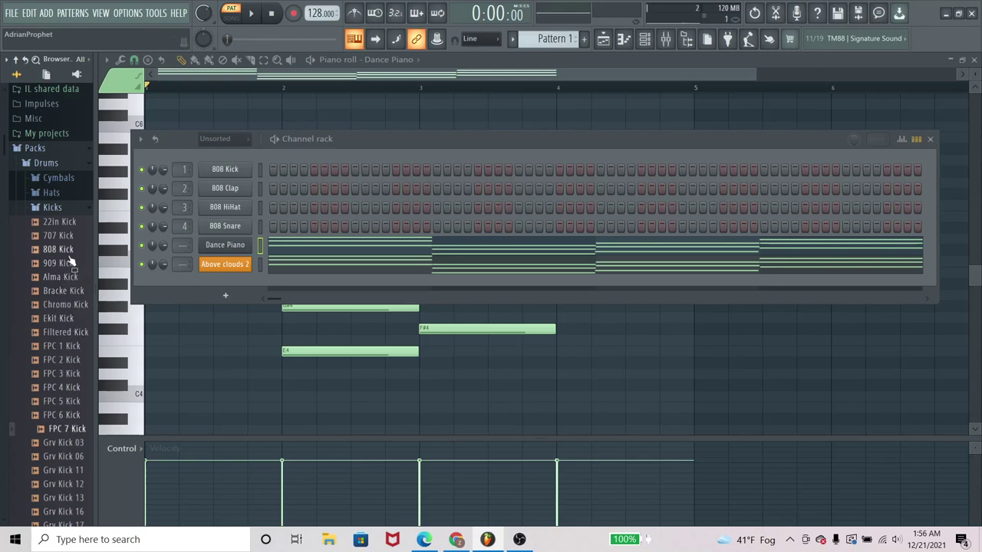
pyautogui.scroll(-6, 68, 291)
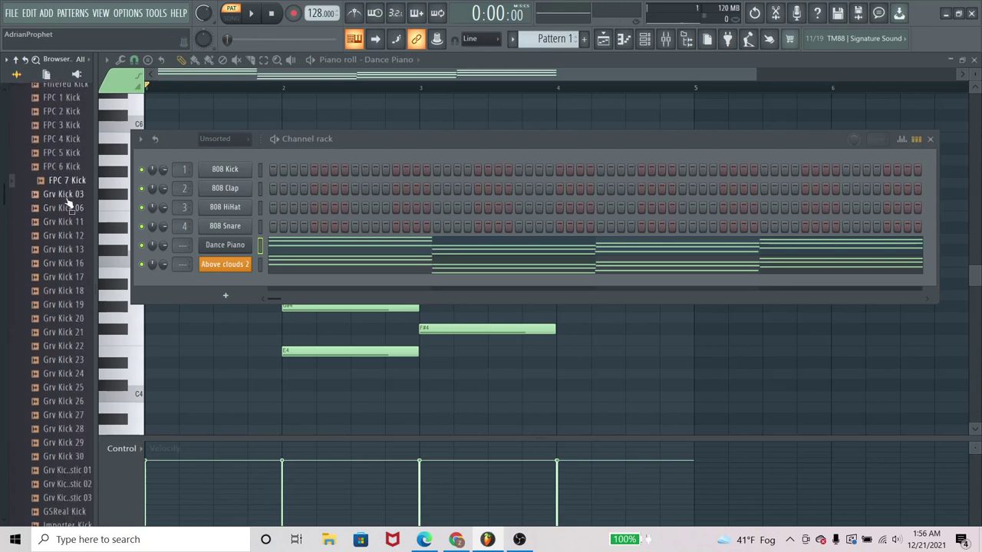
pyautogui.click(65, 194)
pyautogui.click(66, 208)
pyautogui.click(69, 222)
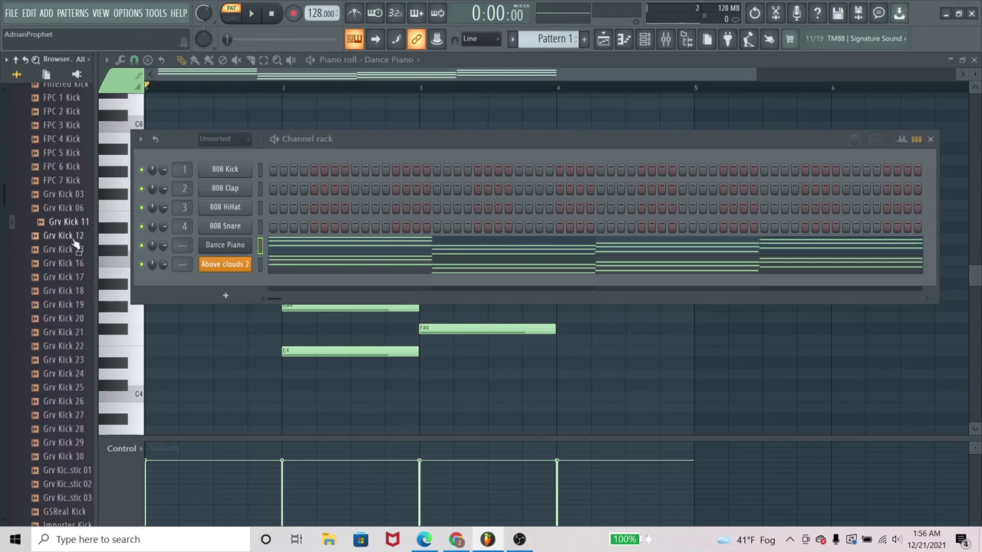
pyautogui.click(73, 249)
pyautogui.click(75, 264)
pyautogui.click(77, 277)
pyautogui.click(79, 291)
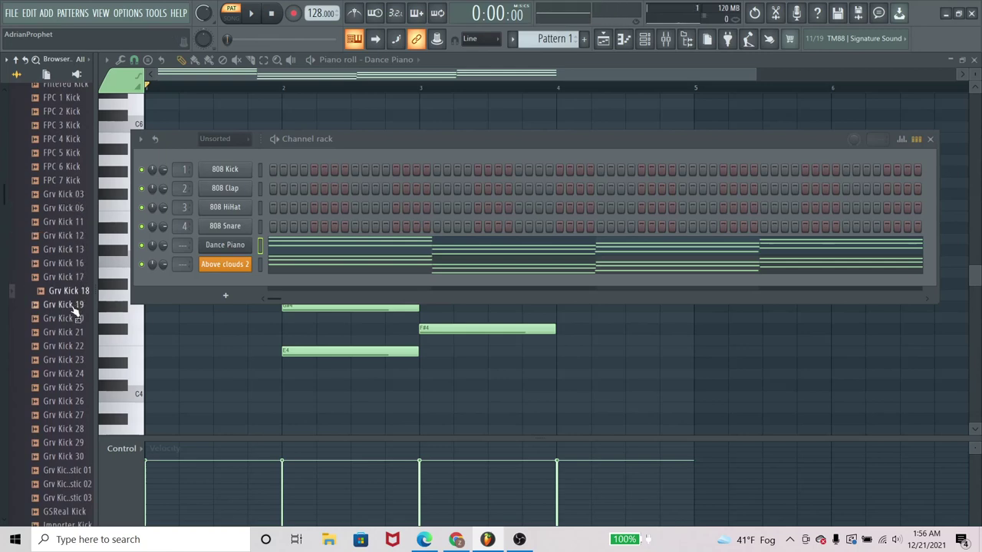
pyautogui.click(75, 304)
pyautogui.click(76, 318)
pyautogui.click(77, 332)
pyautogui.click(77, 346)
pyautogui.click(77, 359)
pyautogui.click(76, 374)
pyautogui.click(77, 387)
pyautogui.click(79, 402)
pyautogui.click(76, 387)
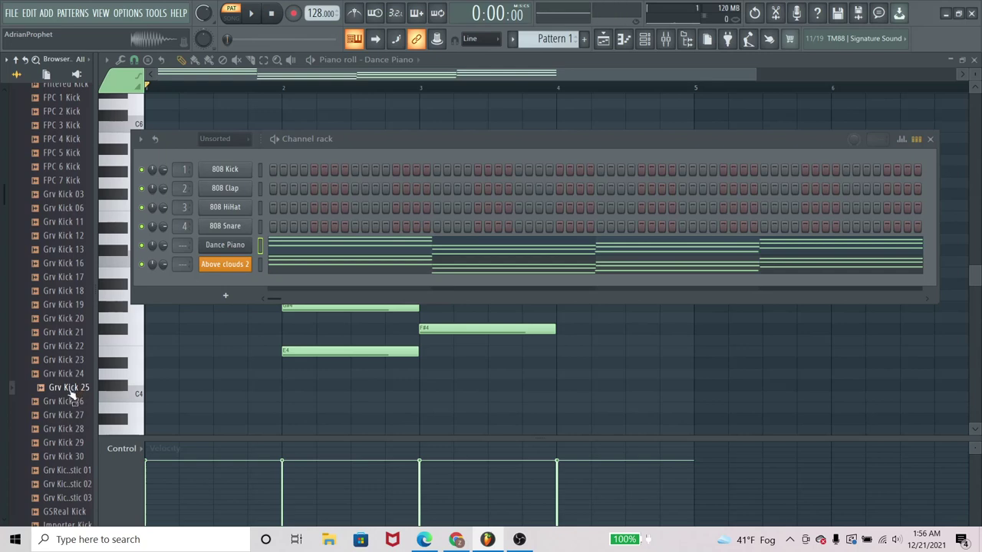
# Step: Add Grv Kick 25 as a new channel, fill it on each 4 steps, and play the pattern briefly
pyautogui.moveTo(67, 394); pyautogui.dragTo(219, 283)
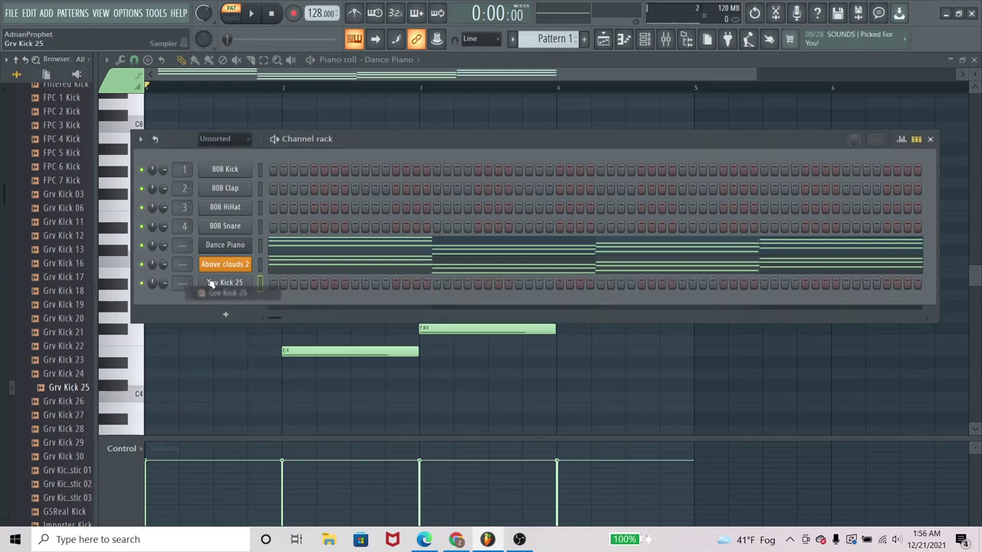
pyautogui.click(272, 286)
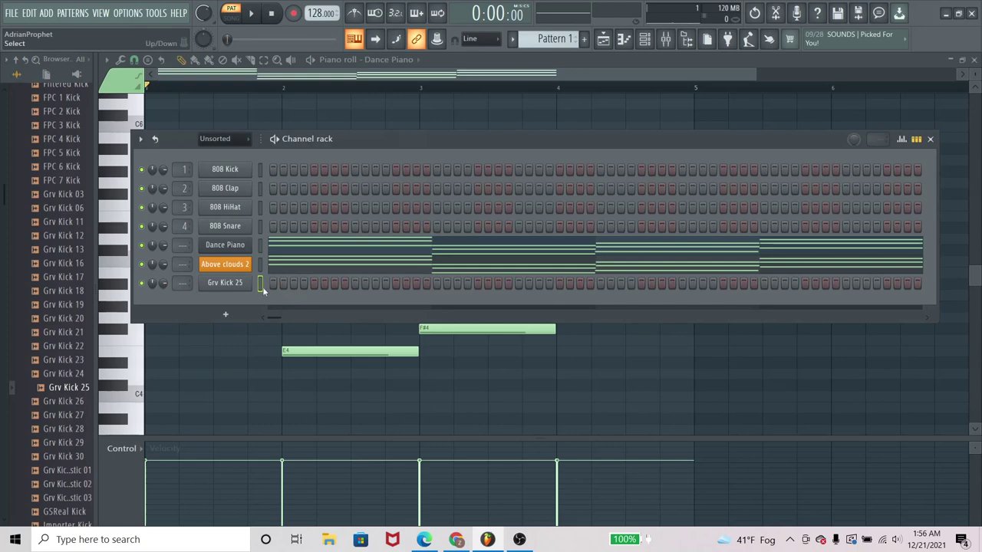
pyautogui.rightClick(214, 287)
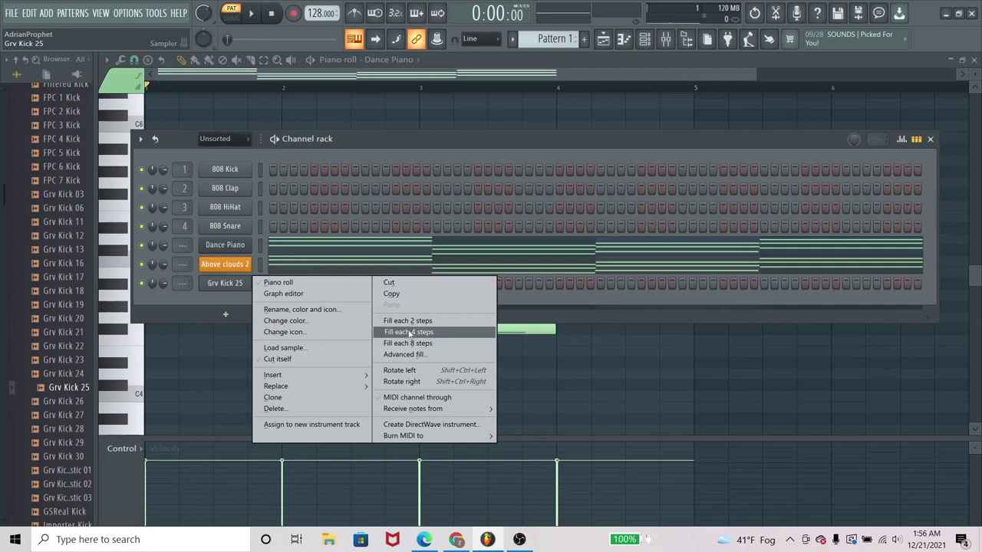
pyautogui.click(409, 333)
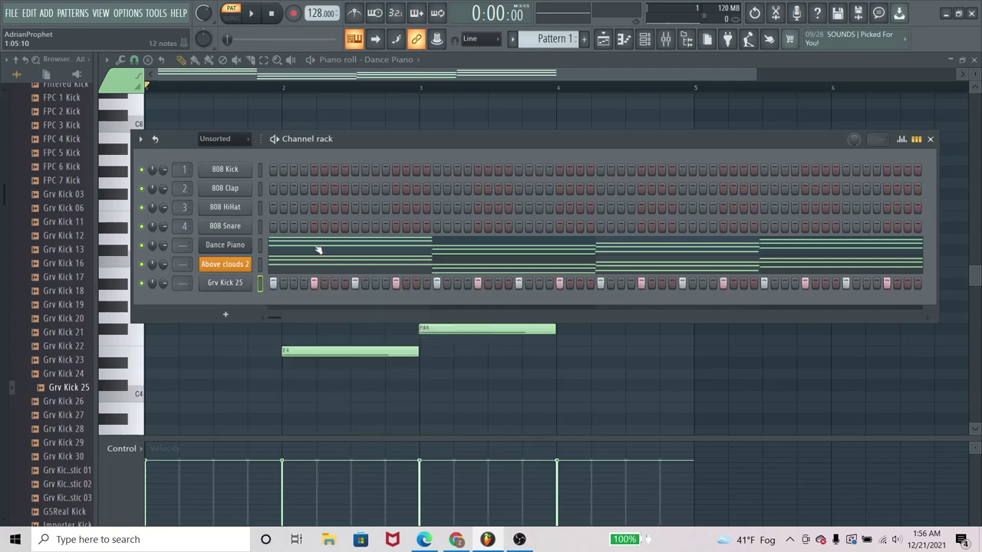
pyautogui.press('space')
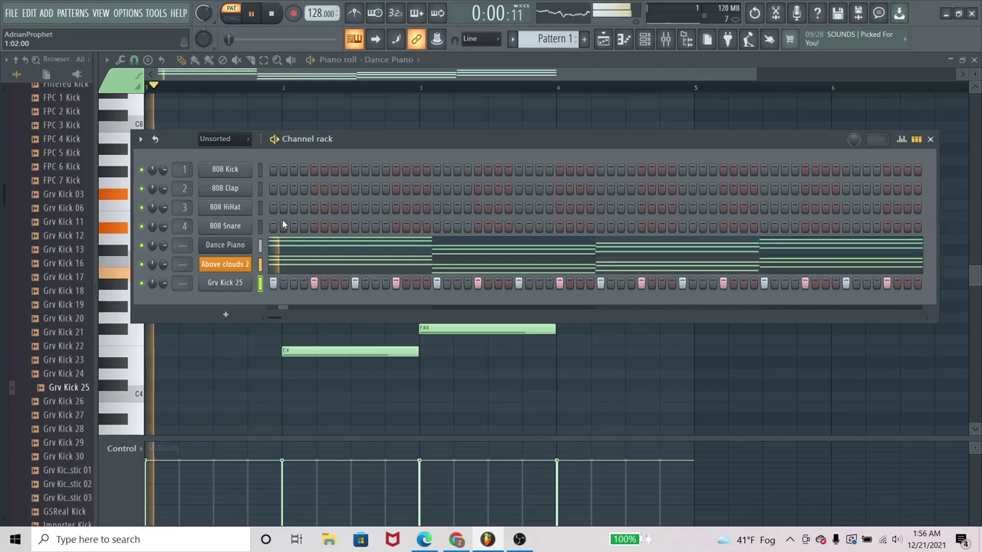
pyautogui.press('space')
# Step: Delete the Above clouds 2 and 808 Snare channels from the channel rack
pyautogui.click(142, 264)
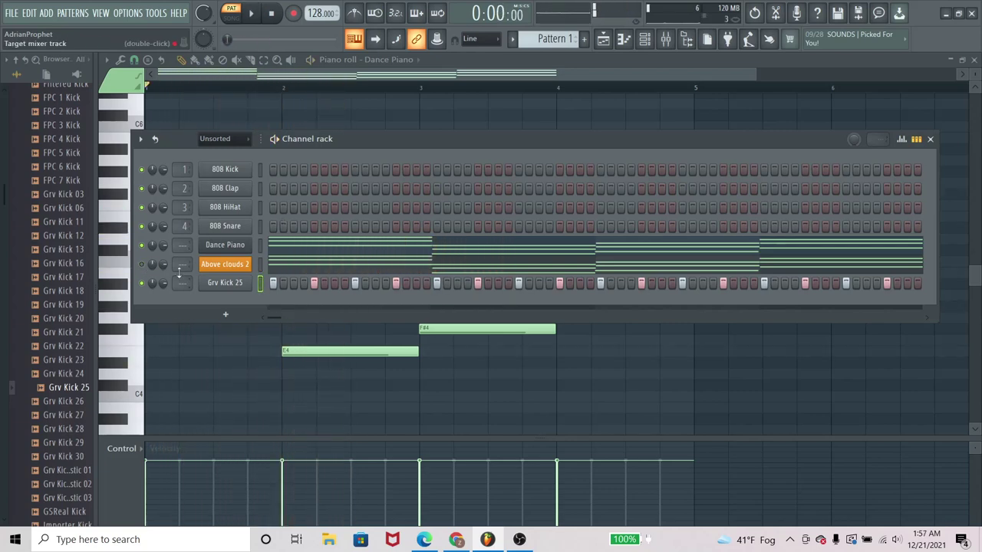
pyautogui.rightClick(225, 265)
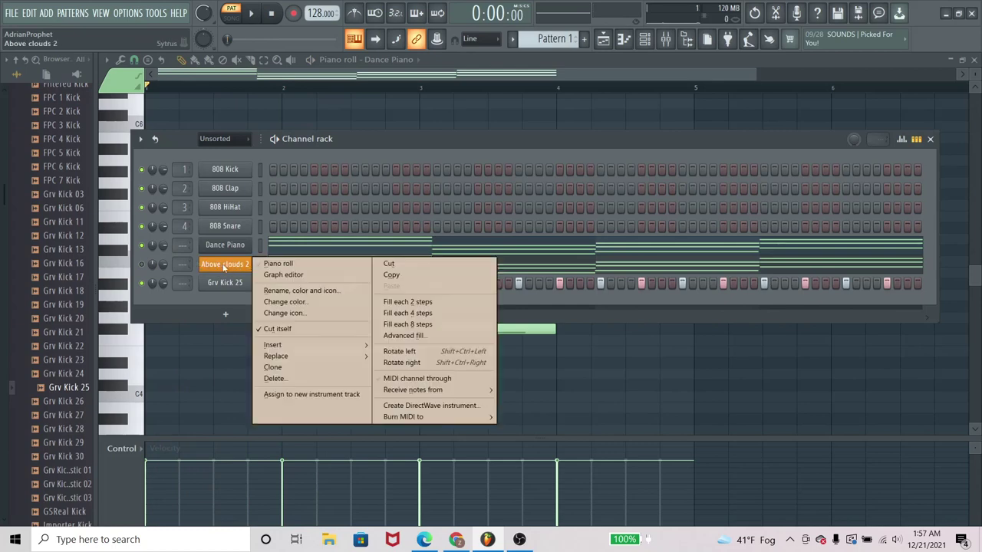
pyautogui.click(273, 378)
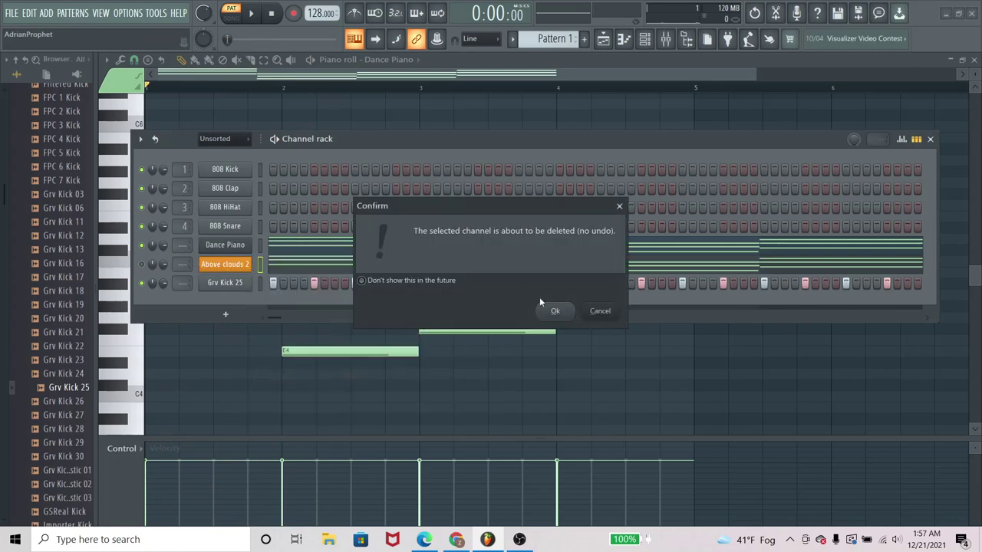
pyautogui.click(557, 310)
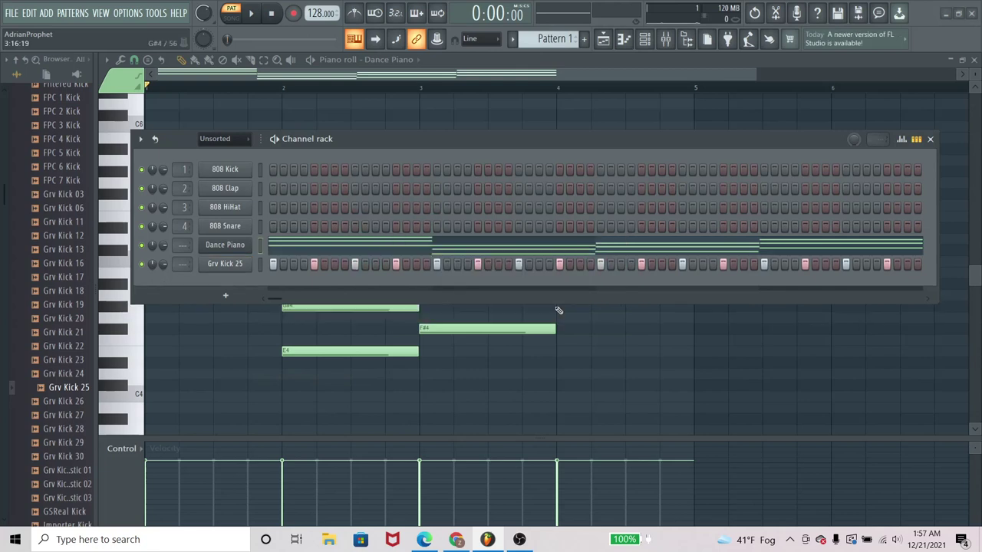
pyautogui.rightClick(229, 227)
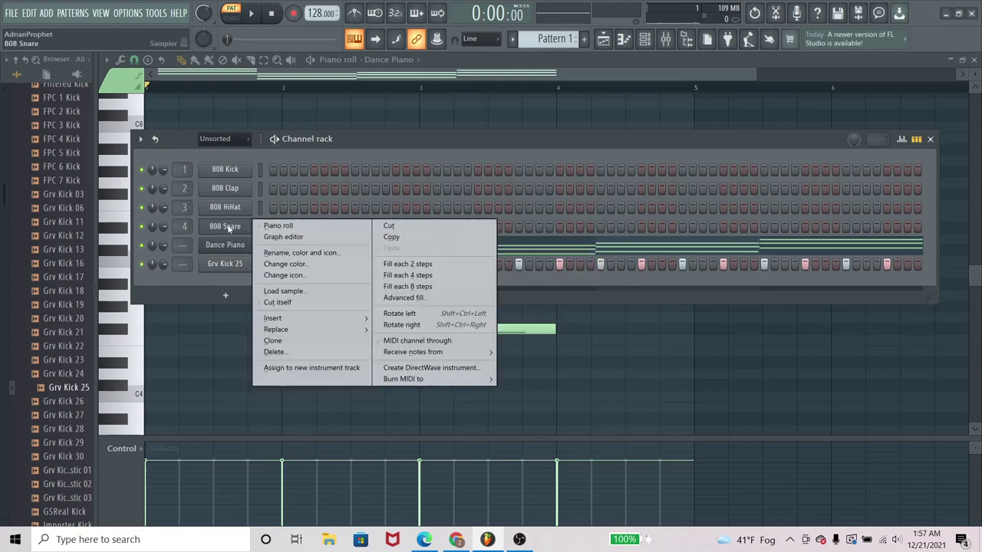
pyautogui.click(277, 352)
pyautogui.click(553, 311)
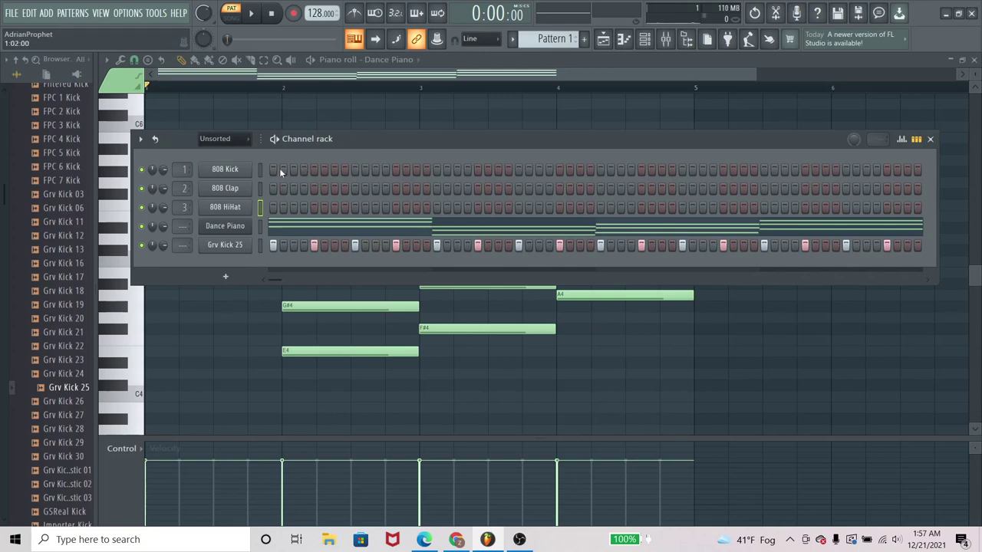
# Step: Fill the 808 Kick channel on each 4 steps and place 808 Clap hits every eight steps, starting at step 5
pyautogui.rightClick(241, 170)
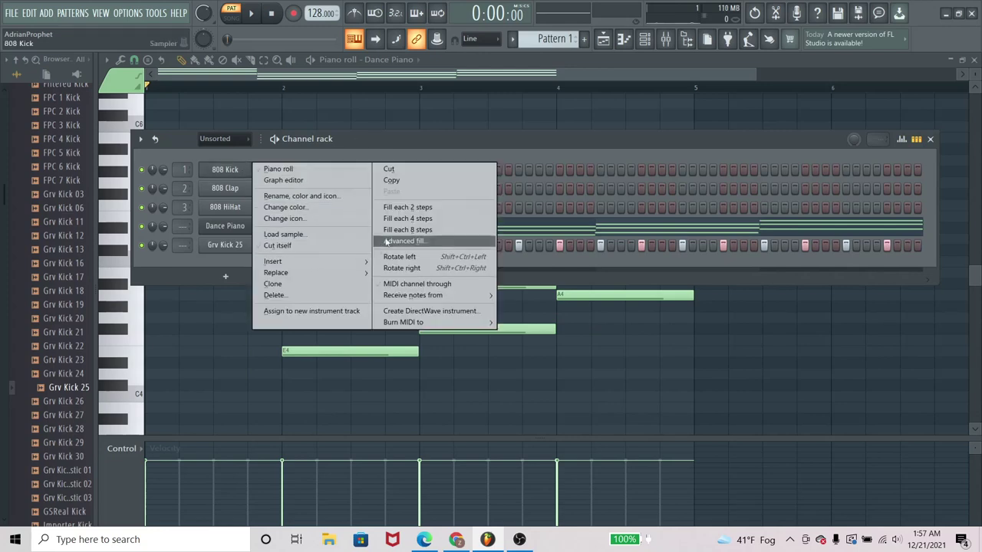
pyautogui.click(402, 219)
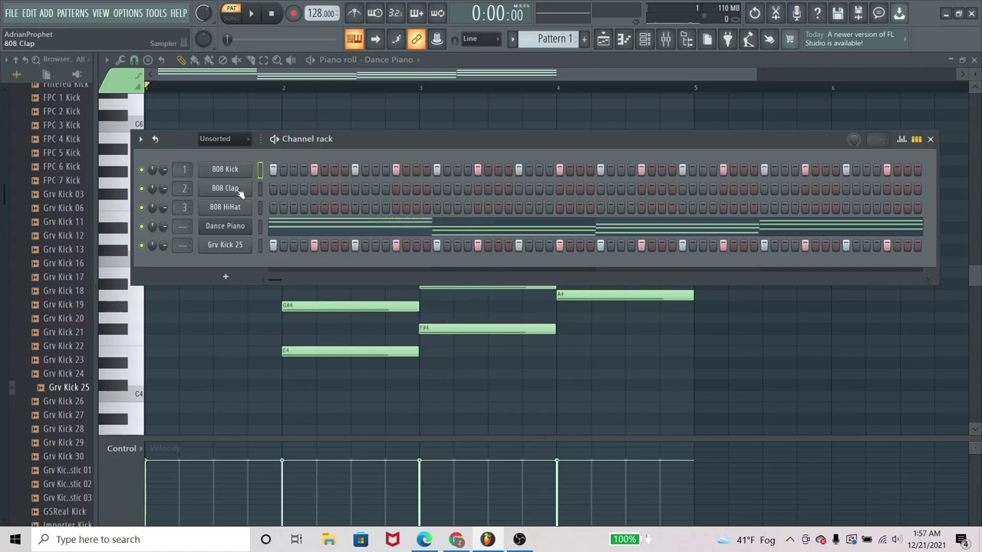
pyautogui.click(315, 189)
pyautogui.click(396, 189)
pyautogui.click(478, 188)
pyautogui.click(560, 189)
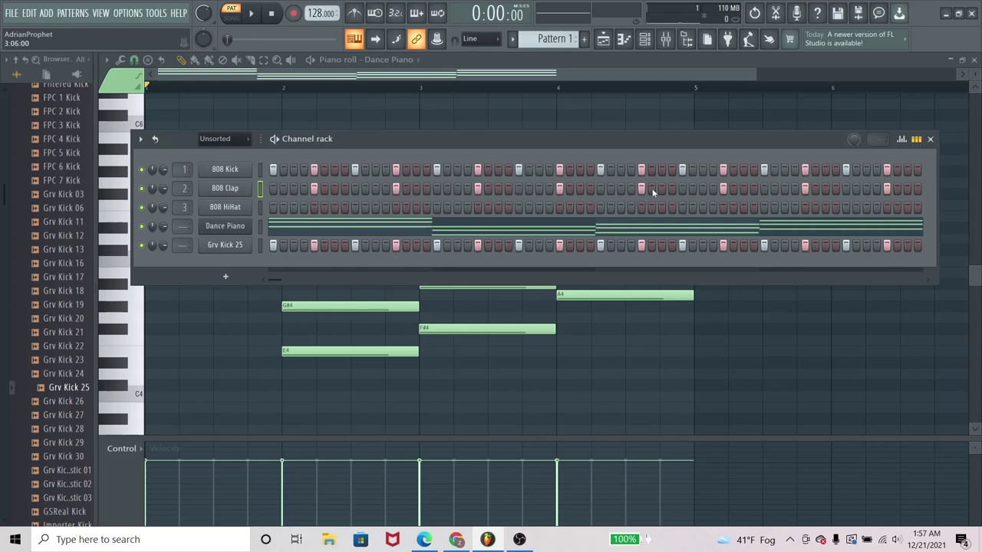
# Step: Place 808 HiHat hits every four steps across the whole pattern, starting at step 3
pyautogui.click(293, 207)
pyautogui.click(334, 208)
pyautogui.click(374, 207)
pyautogui.click(415, 208)
pyautogui.click(457, 207)
pyautogui.click(498, 208)
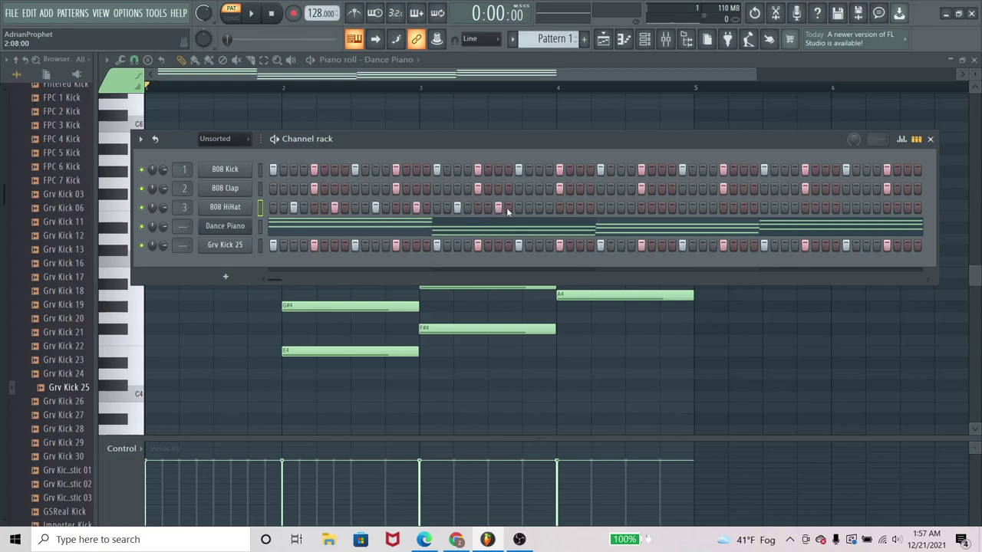
pyautogui.click(539, 208)
pyautogui.click(580, 209)
pyautogui.click(620, 208)
pyautogui.click(702, 208)
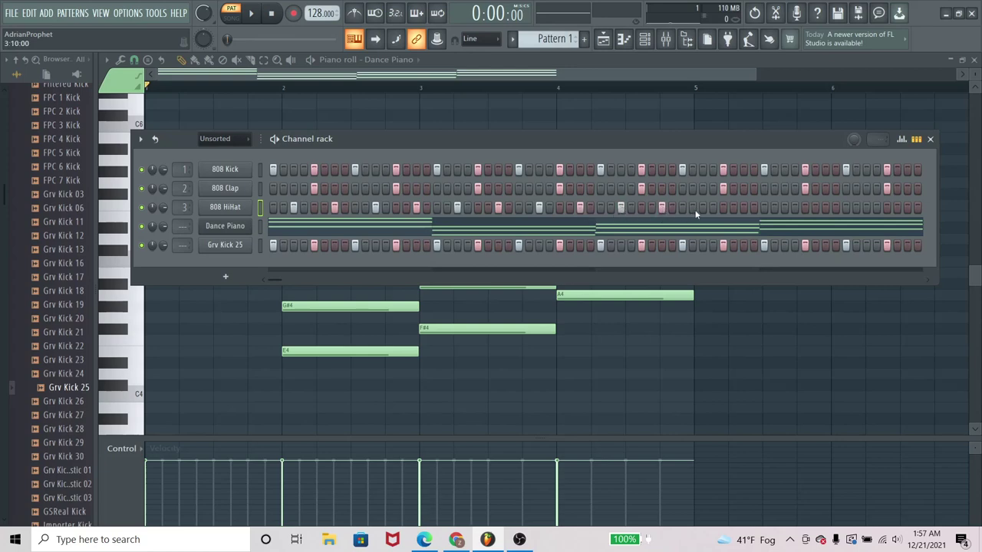
pyautogui.click(783, 209)
pyautogui.click(825, 209)
pyautogui.click(865, 208)
pyautogui.click(907, 209)
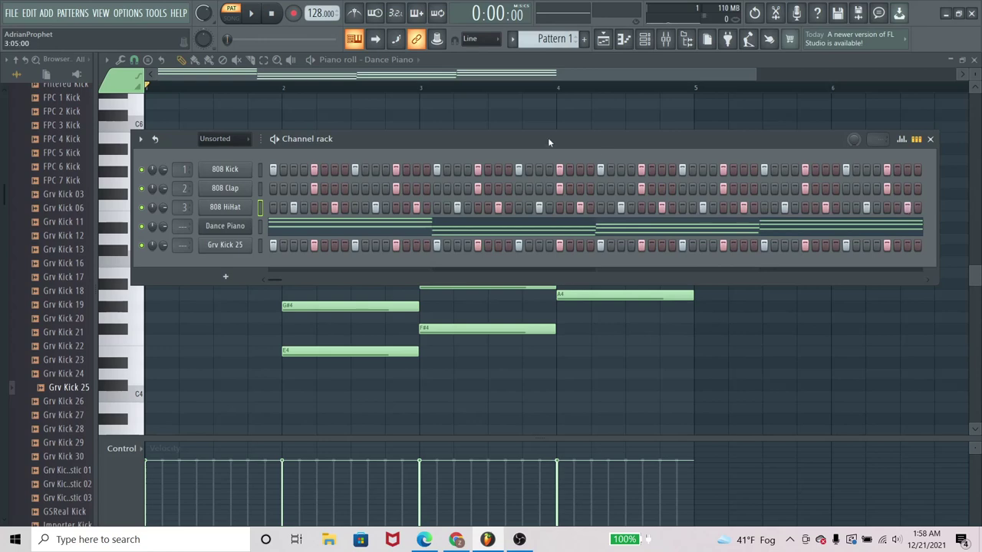
# Step: Mute the Dance Piano channel and play the drum pattern on its own
pyautogui.click(141, 226)
pyautogui.press('space')
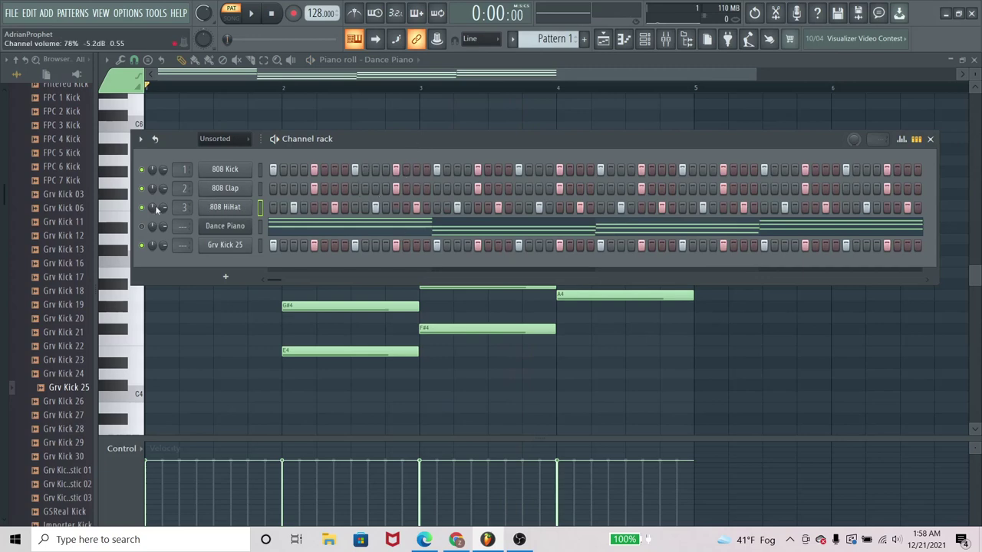
# Step: Browse to the Hi Hats folder of the Drums (ModeAudio) pack and find the Attack OHat samples
pyautogui.scroll(6, 73, 257)
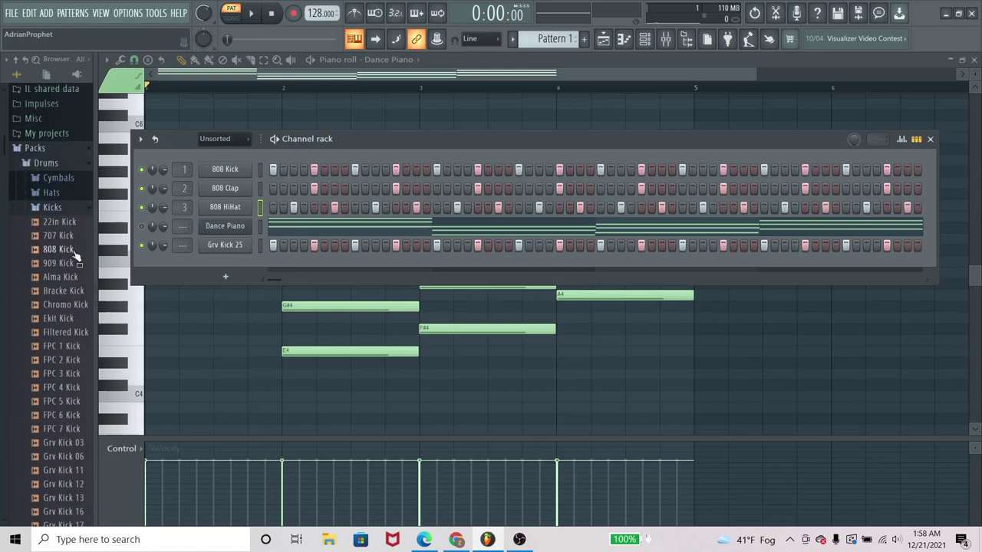
pyautogui.click(66, 208)
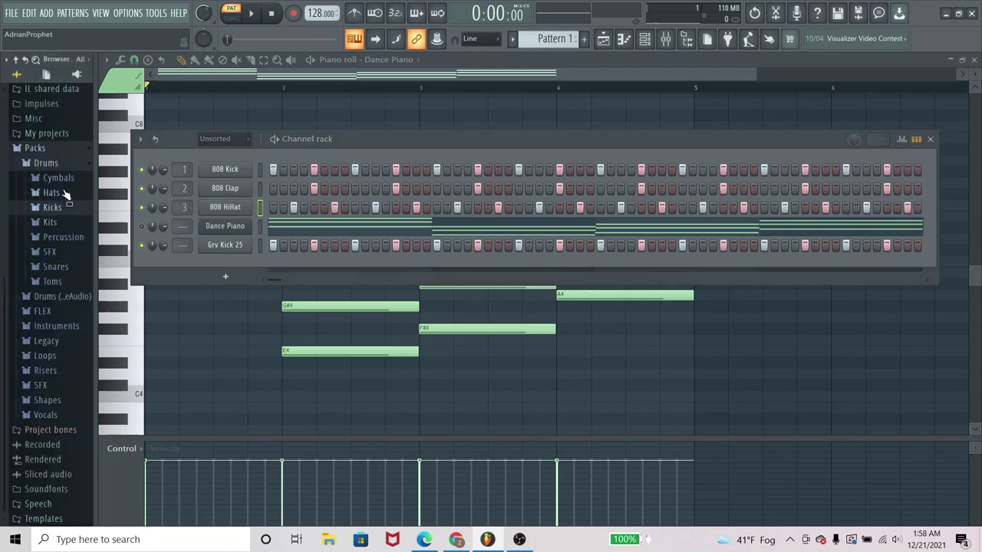
pyautogui.click(66, 300)
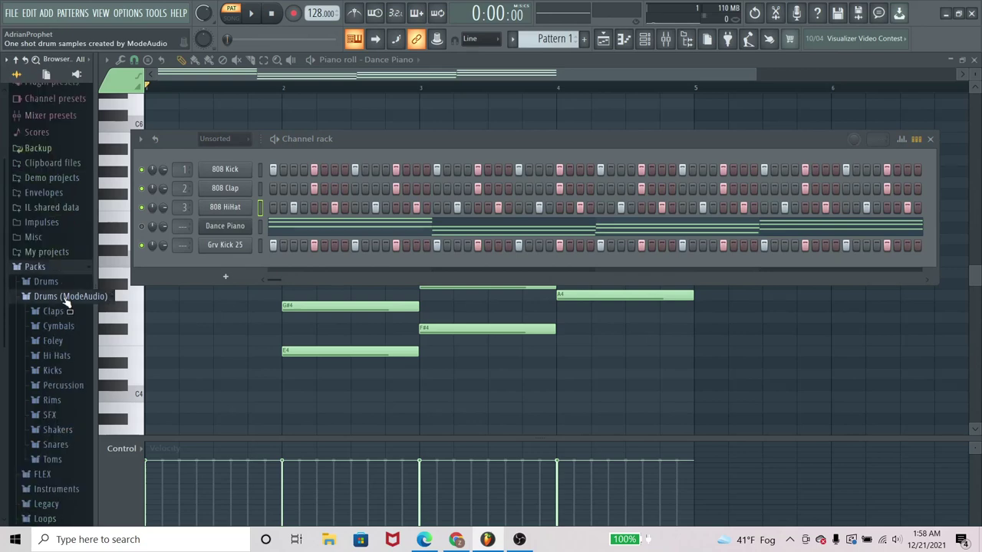
pyautogui.click(58, 357)
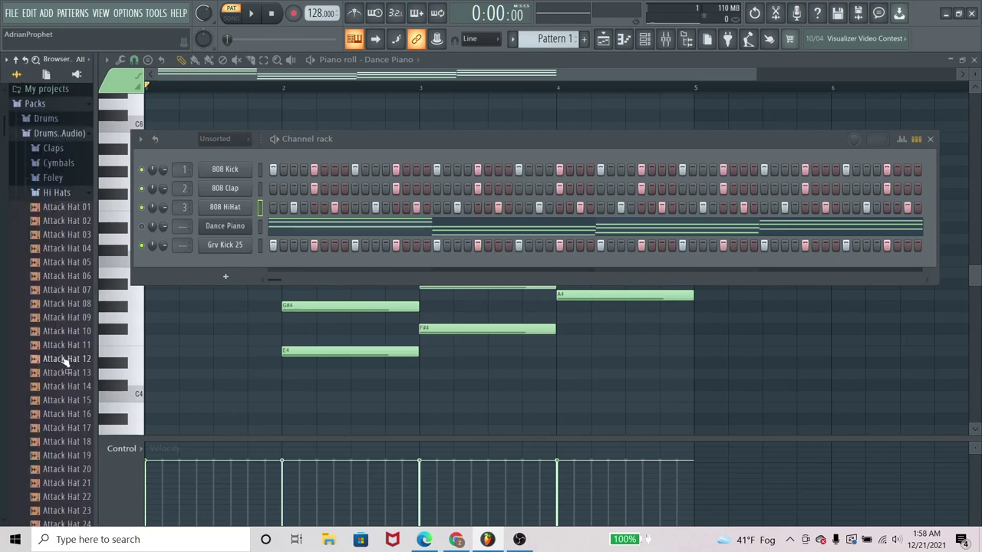
pyautogui.scroll(-7, 85, 265)
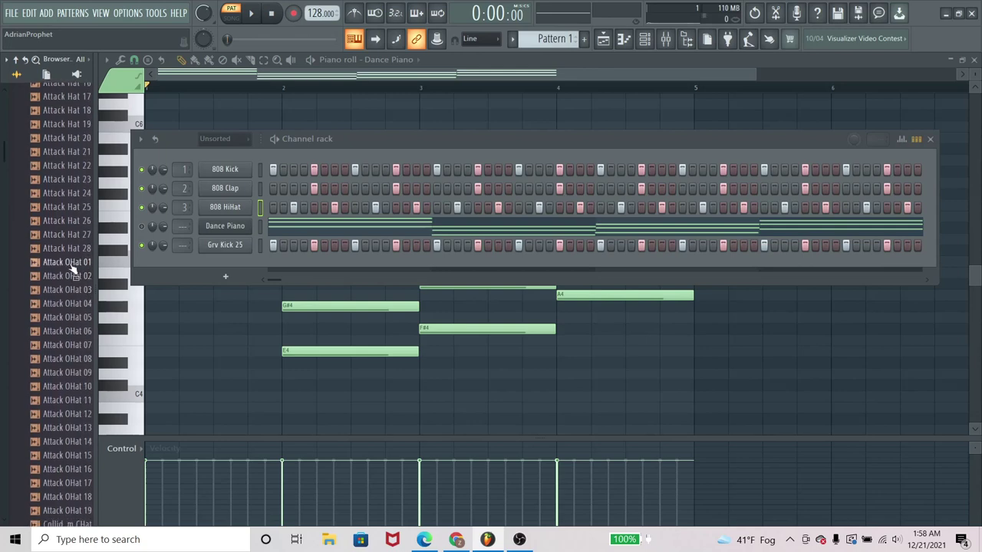
pyautogui.scroll(-2, 86, 366)
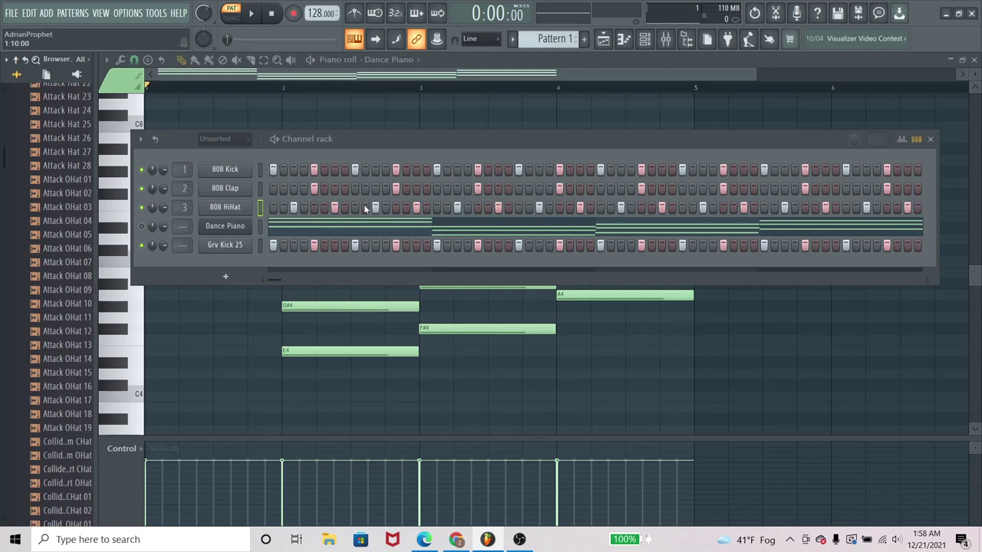
# Step: Audition the Attack OHat samples from 01 to 19, then compare Attack OHat 01, 02 and 03 again
pyautogui.click(71, 179)
pyautogui.click(77, 209)
pyautogui.click(77, 194)
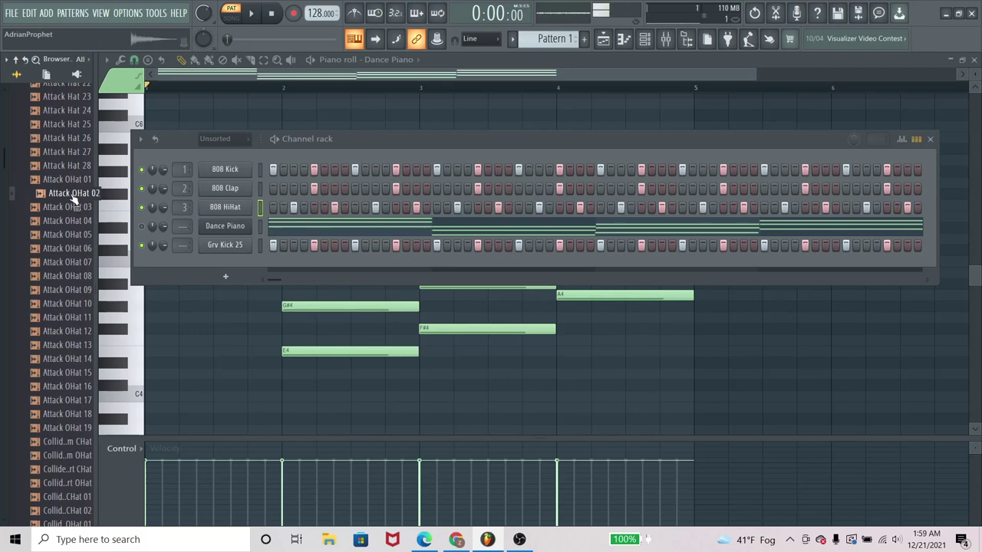
pyautogui.click(77, 222)
pyautogui.click(77, 234)
pyautogui.click(79, 247)
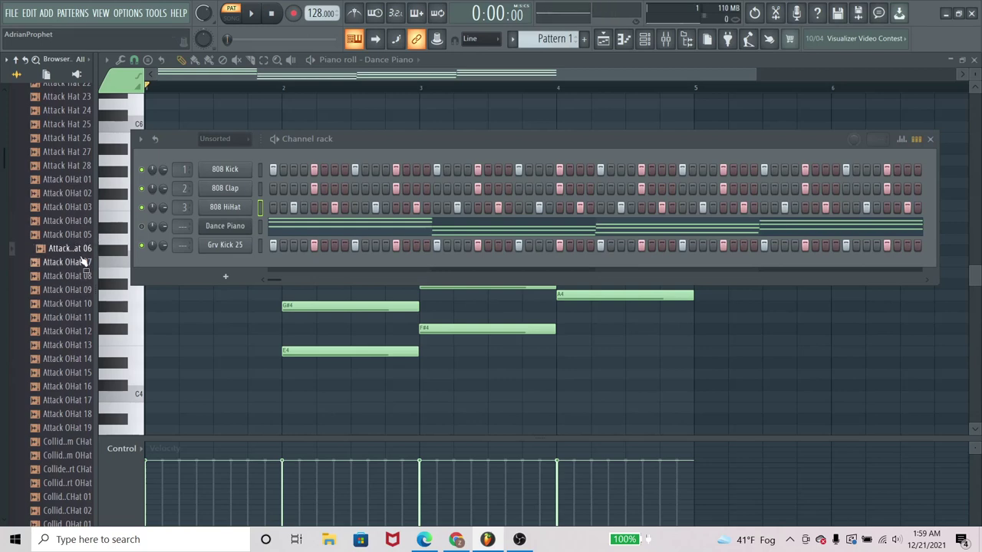
pyautogui.click(82, 276)
pyautogui.click(83, 290)
pyautogui.click(82, 304)
pyautogui.click(82, 318)
pyautogui.click(83, 331)
pyautogui.click(83, 345)
pyautogui.click(84, 359)
pyautogui.click(86, 373)
pyautogui.click(87, 387)
pyautogui.click(87, 401)
pyautogui.click(86, 414)
pyautogui.click(86, 428)
pyautogui.click(79, 179)
pyautogui.click(79, 193)
pyautogui.click(78, 207)
pyautogui.click(77, 194)
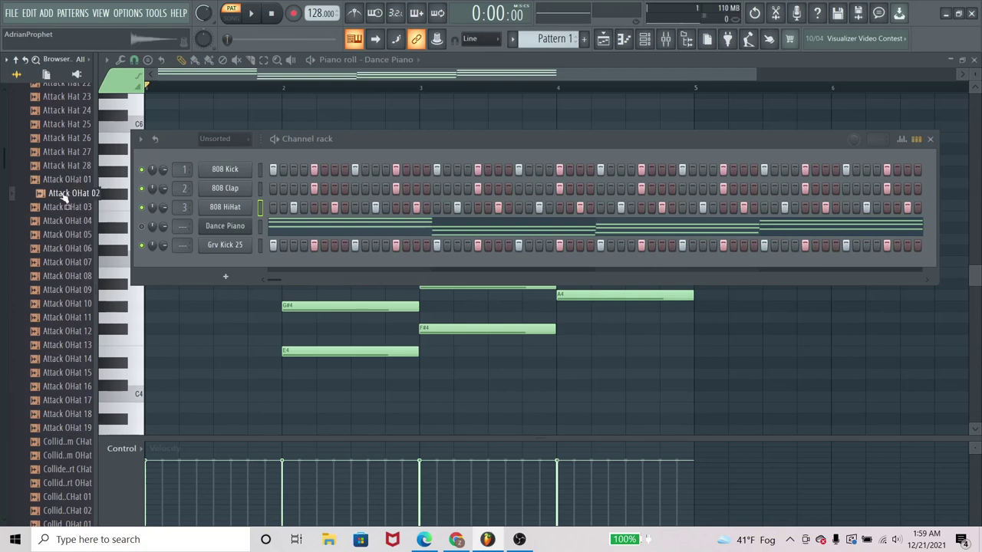
# Step: Add Attack OHat 02 as a new channel with hits every four steps from step 3, and play the pattern
pyautogui.moveTo(60, 194); pyautogui.dragTo(203, 265)
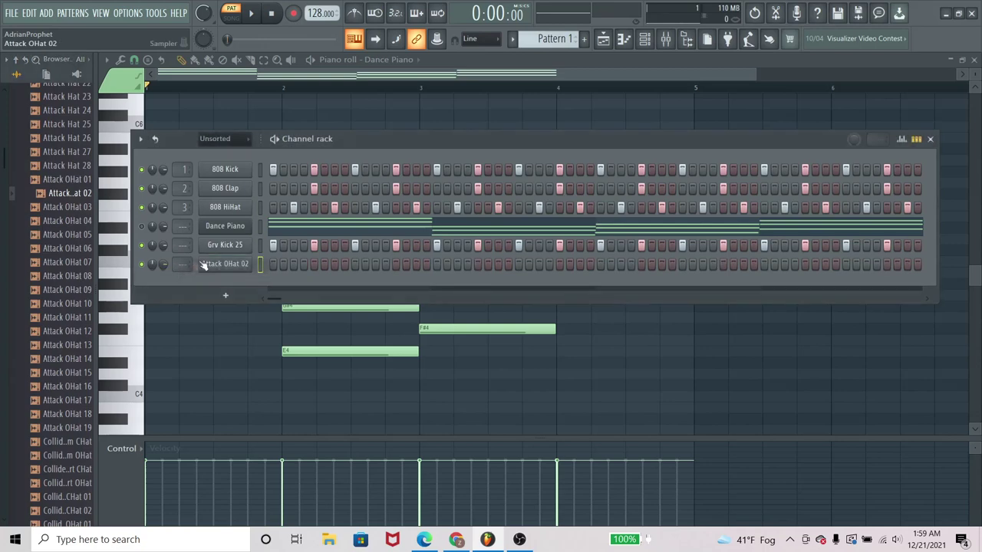
pyautogui.click(293, 264)
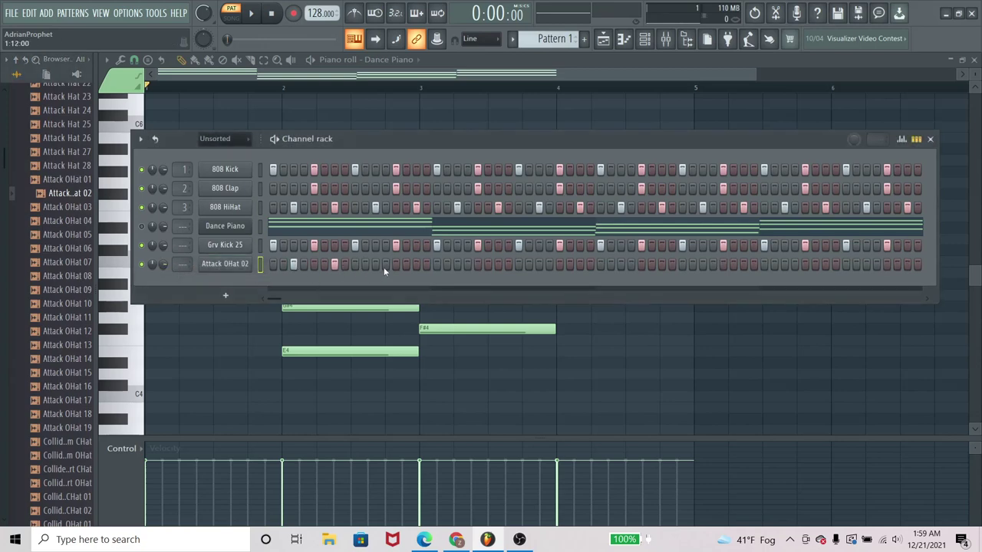
pyautogui.click(458, 266)
pyautogui.click(498, 264)
pyautogui.click(580, 265)
pyautogui.click(662, 265)
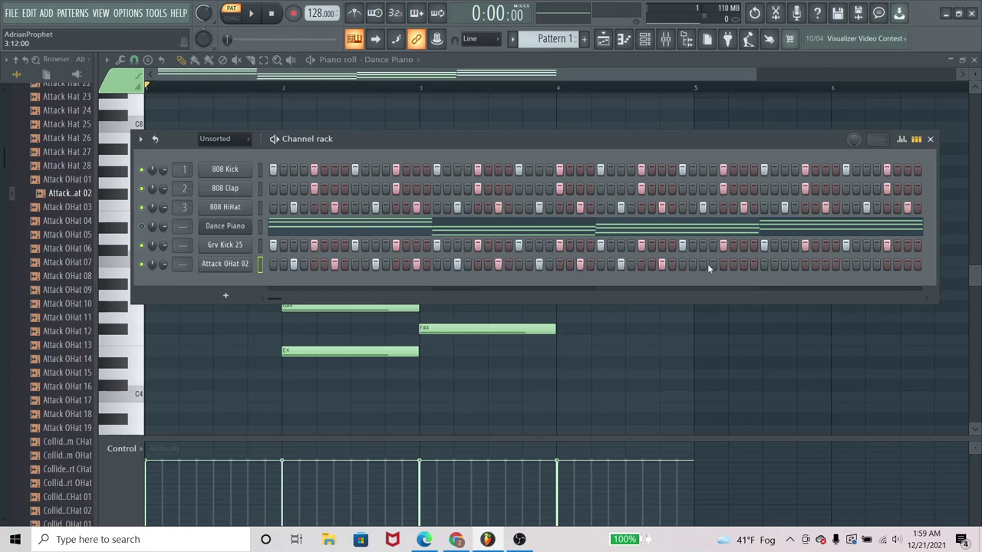
pyautogui.click(744, 264)
pyautogui.click(825, 264)
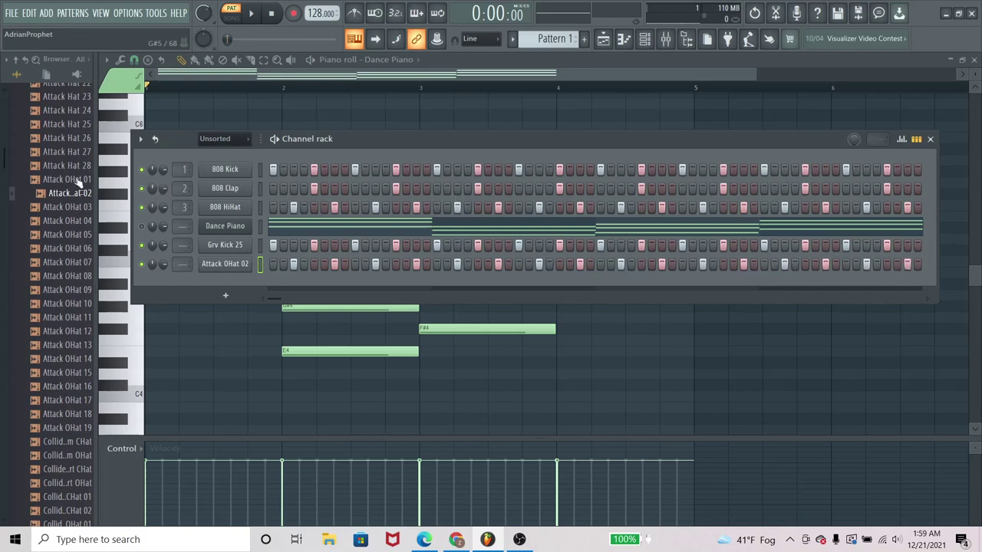
pyautogui.press('space')
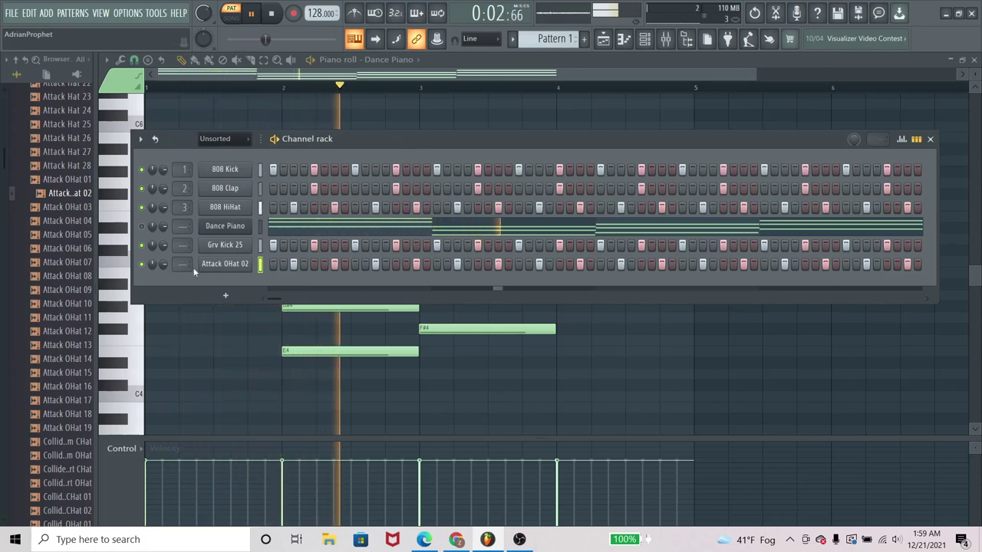
pyautogui.press('space')
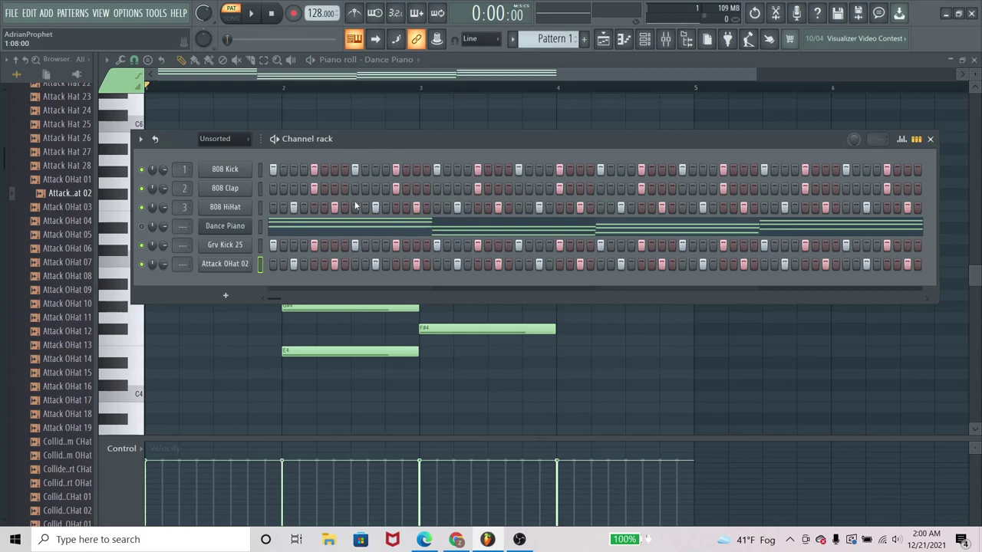
# Step: Select bar 1 on the Dance Piano piano roll's timeline and bring the channel rack back up
pyautogui.click(493, 77)
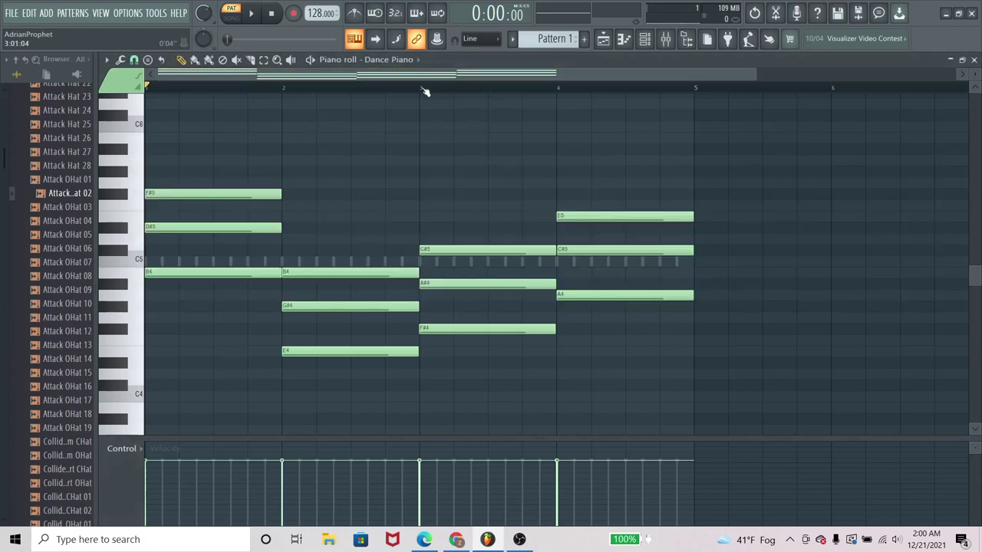
pyautogui.moveTo(283, 91); pyautogui.dragTo(124, 94)
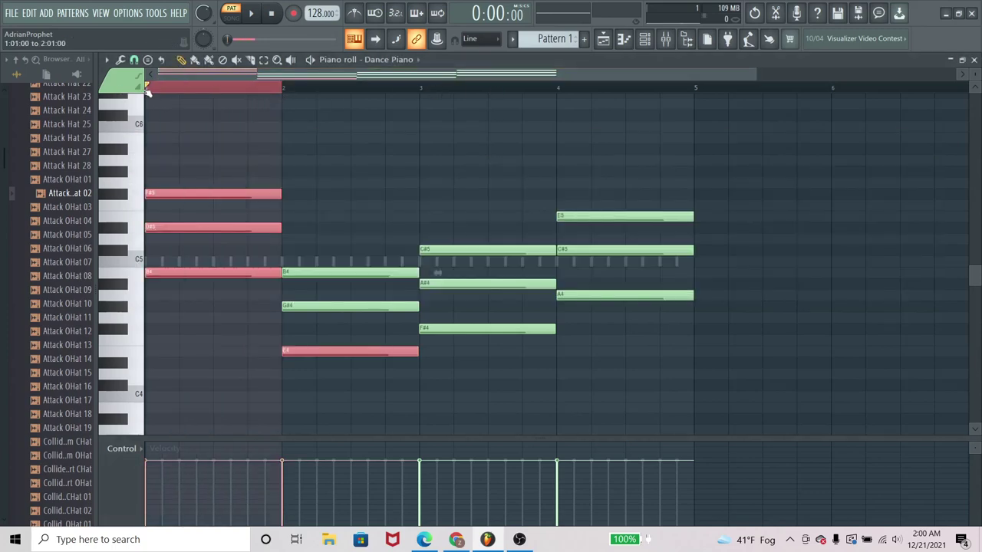
pyautogui.click(644, 44)
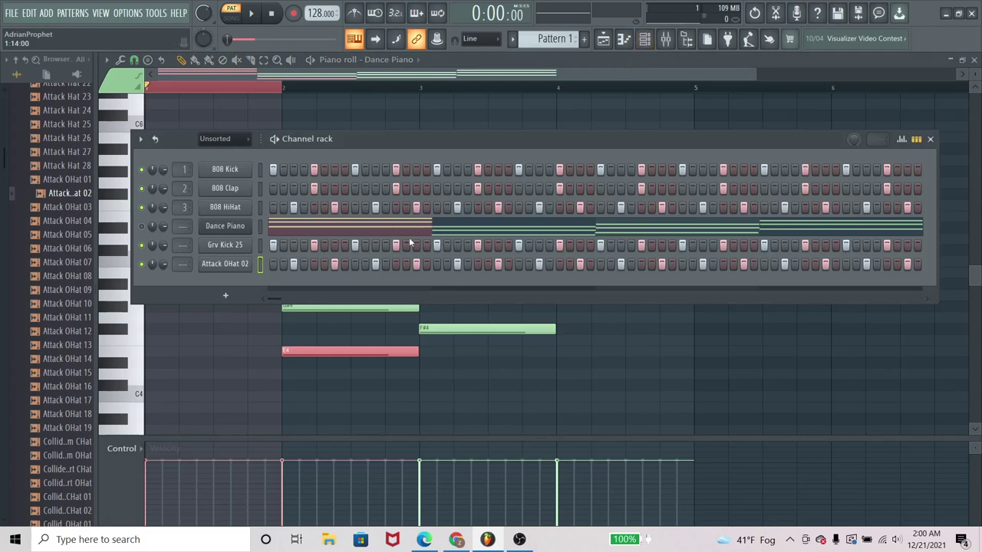
# Step: Try replacing the 808 HiHat hits in bar 1 with hits on every even step, and play the selected bar
pyautogui.moveTo(415, 209); pyautogui.dragTo(295, 208)
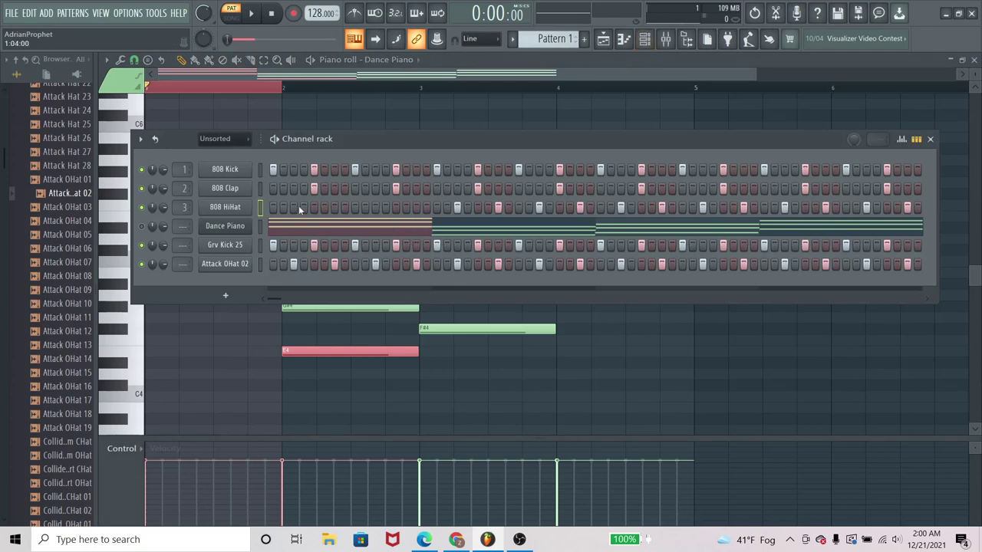
pyautogui.click(283, 208)
pyautogui.click(367, 207)
pyautogui.click(386, 208)
pyautogui.click(406, 208)
pyautogui.click(426, 208)
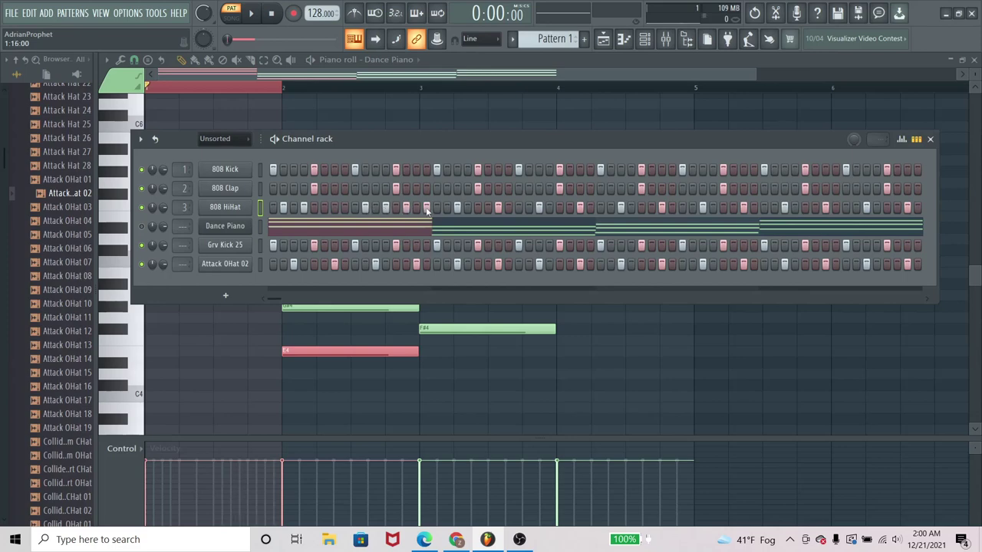
pyautogui.click(329, 206)
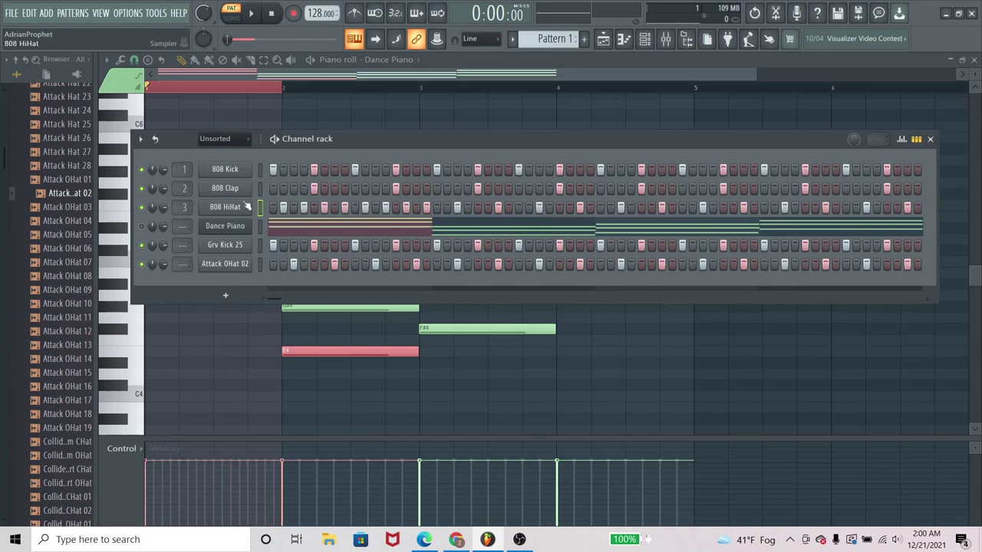
pyautogui.press('space')
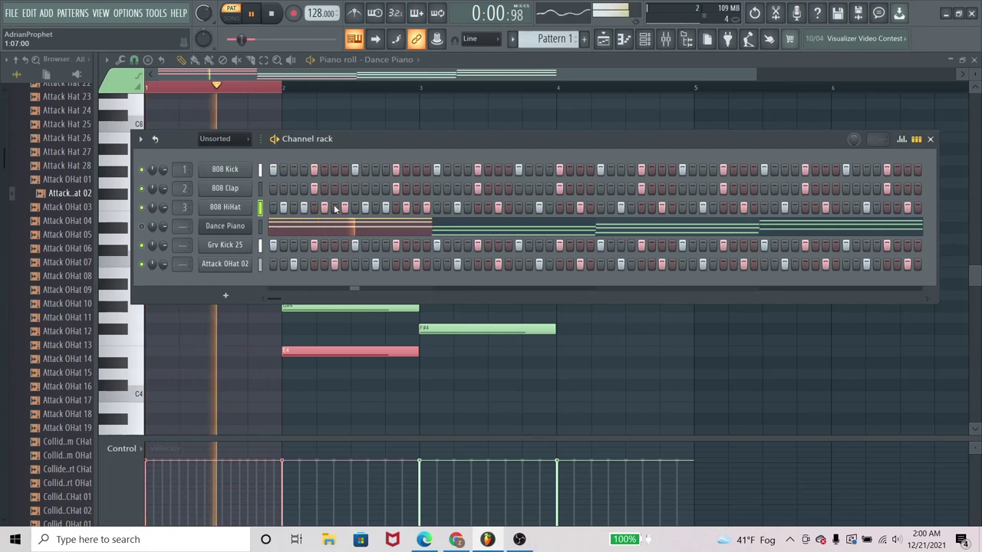
pyautogui.press('space')
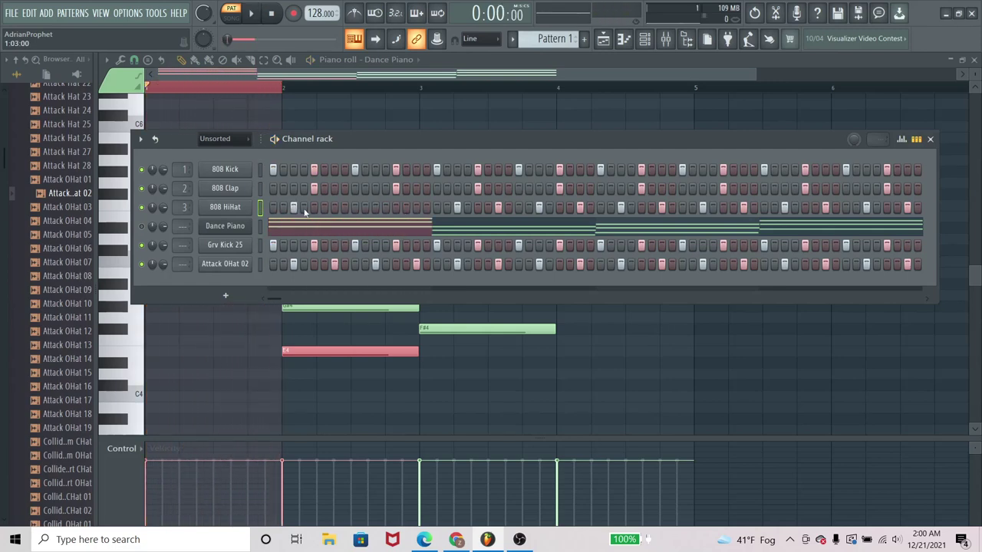
# Step: Revert the 808 HiHat's bar 1 to hits on steps 3, 7, 11 and 15
pyautogui.click(335, 208)
pyautogui.click(375, 209)
pyautogui.click(415, 208)
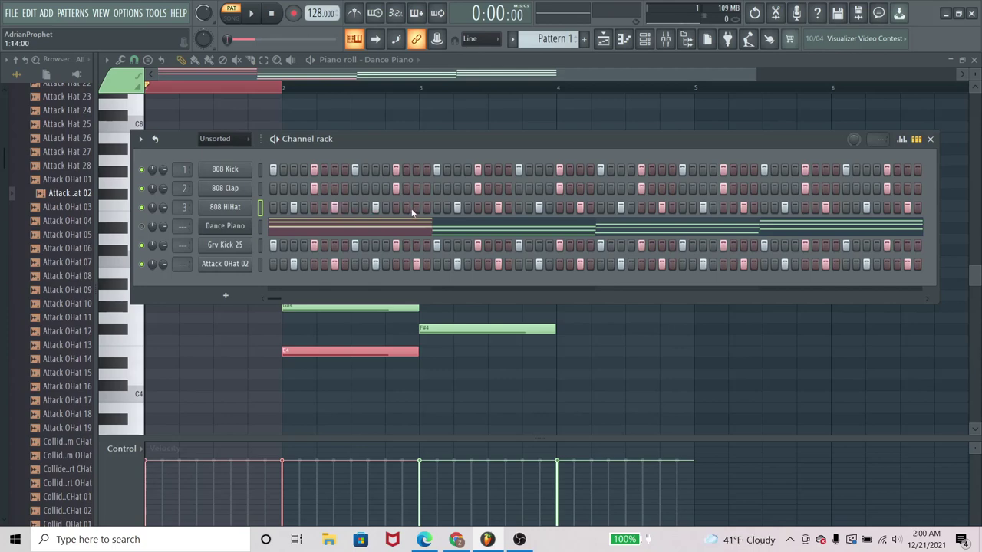
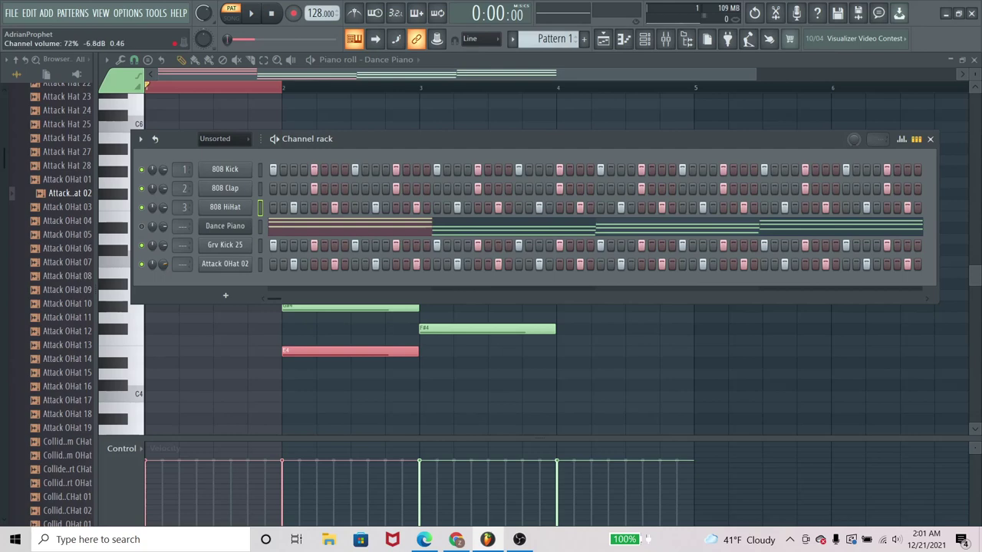
# Step: Lower the Attack OHat 02 channel's volume slightly and play the bar 1 loop
pyautogui.press('space')
pyautogui.scroll(-4, 163, 264)
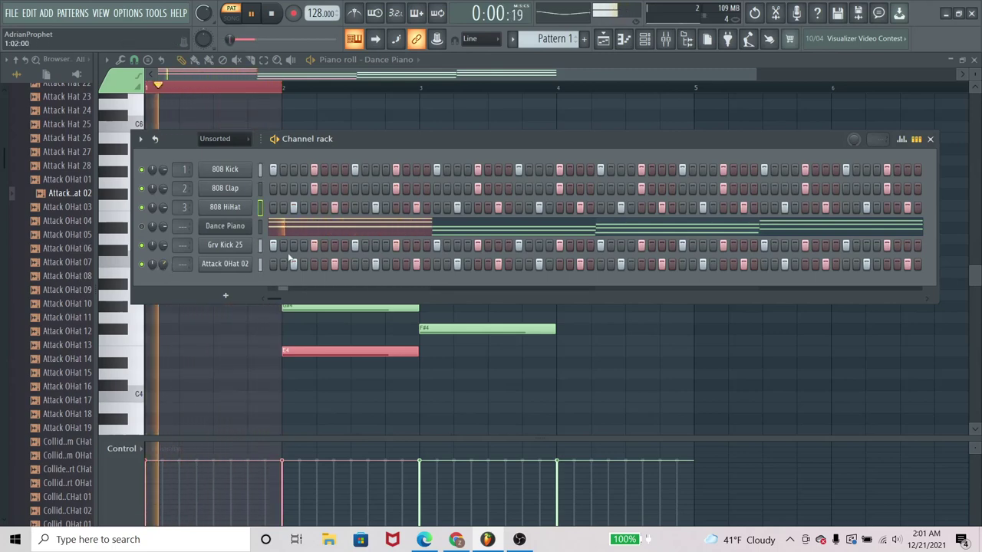
pyautogui.press('space')
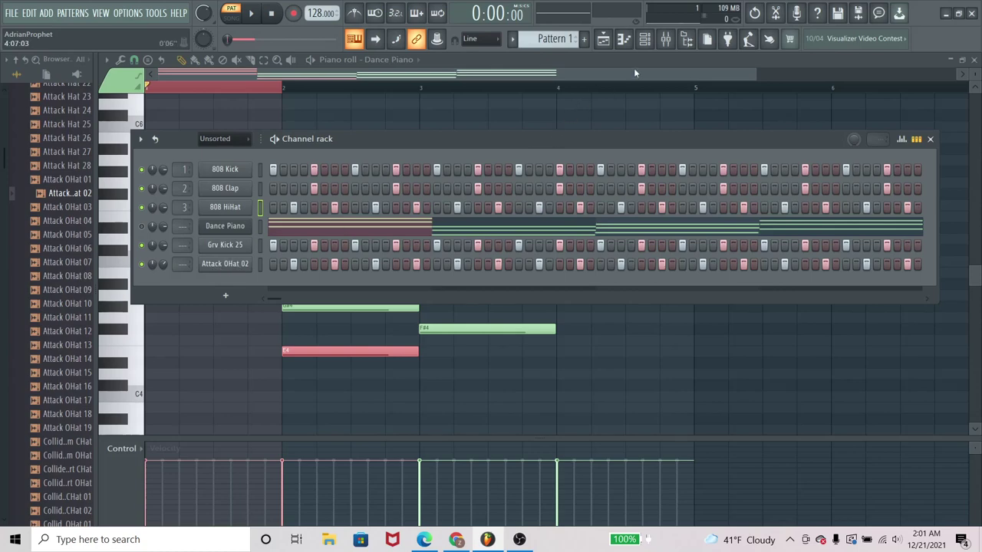
# Step: Route the Attack OHat 02 channel to mixer track 4 and play the loop with the mixer open
pyautogui.moveTo(184, 264); pyautogui.dragTo(184, 259)
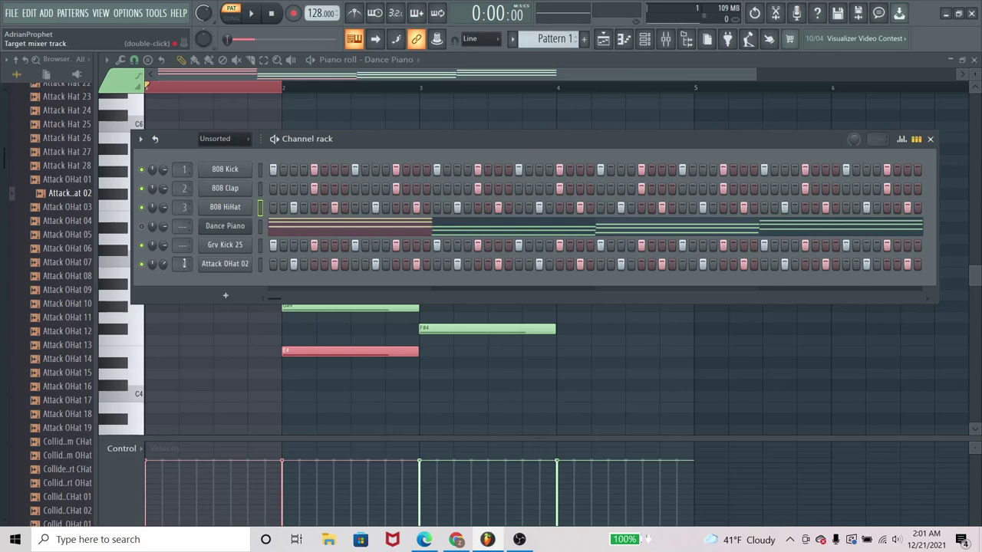
pyautogui.moveTo(184, 263); pyautogui.dragTo(184, 256)
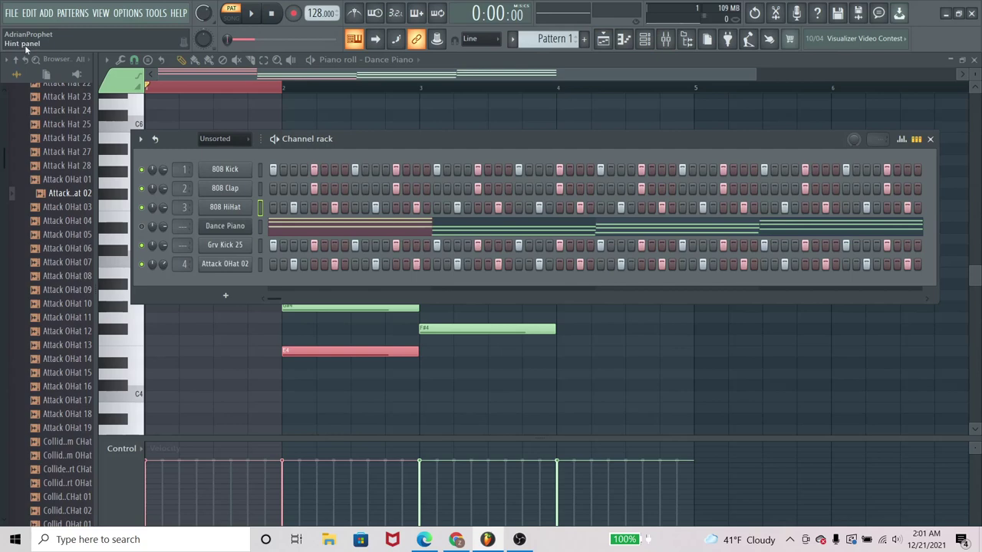
pyautogui.click(667, 42)
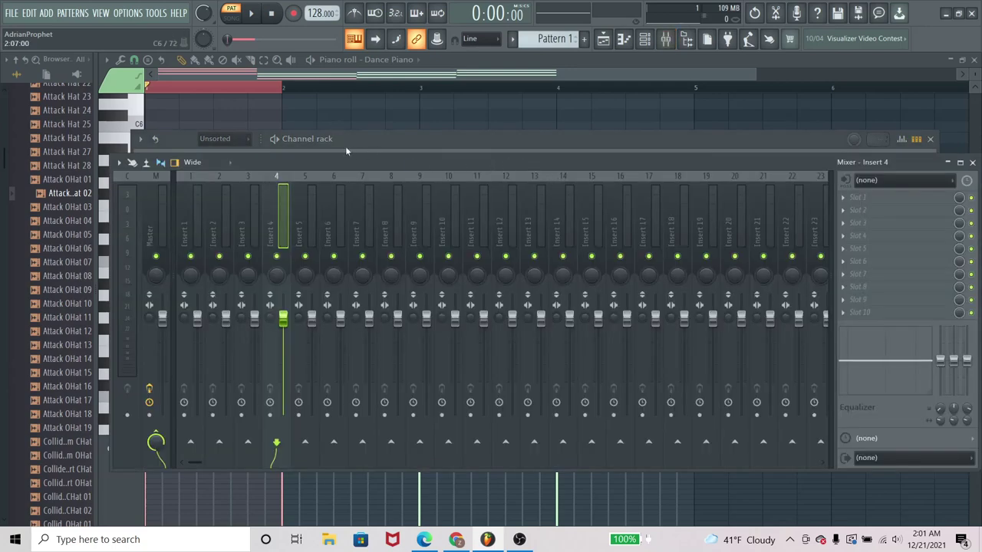
pyautogui.press('space')
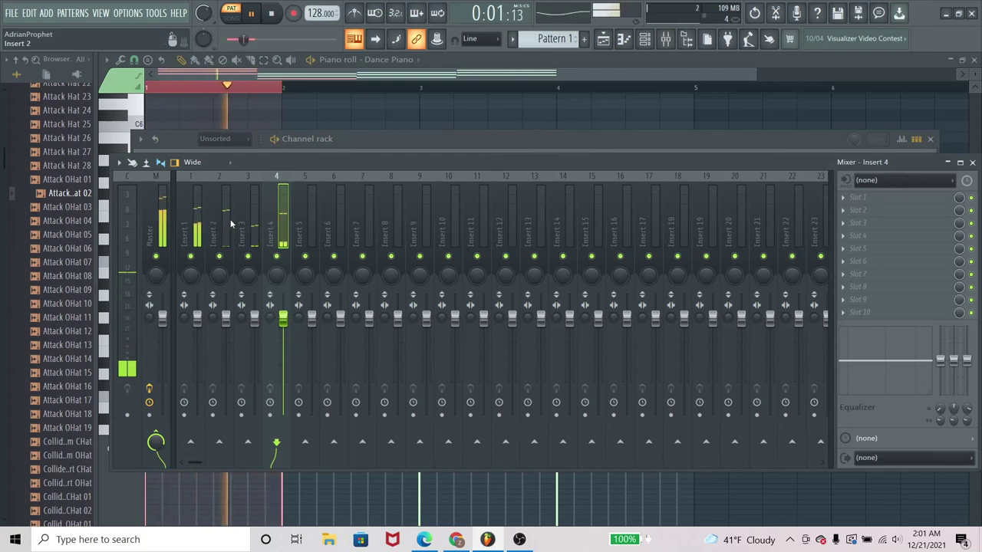
# Step: Stop playback and route the Grv Kick 25 channel to mixer track 20
pyautogui.press('space')
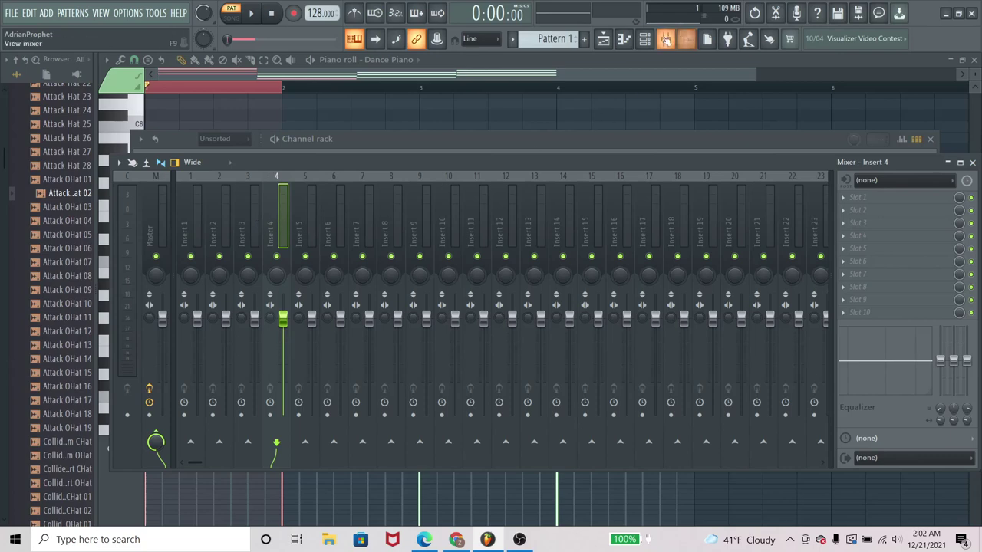
pyautogui.click(644, 39)
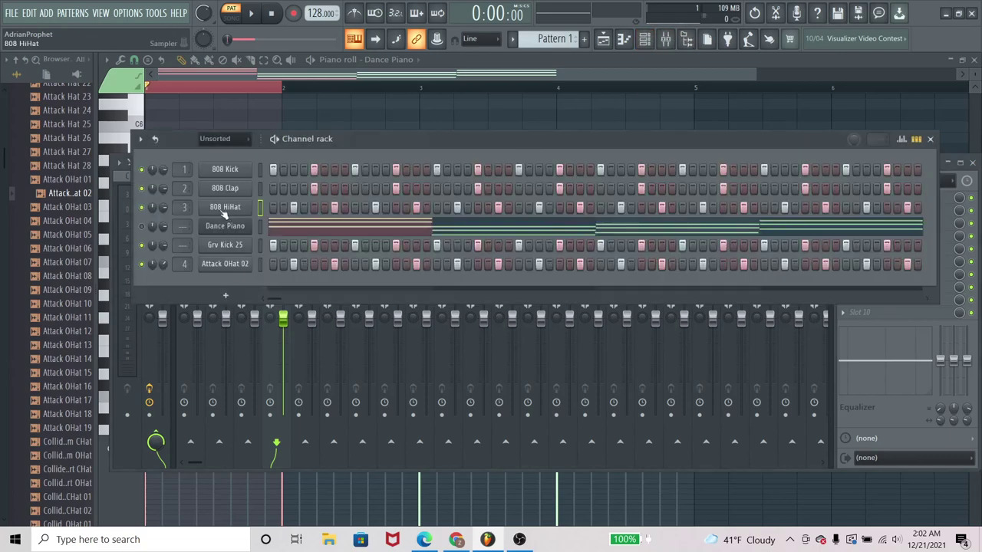
pyautogui.scroll(4, 184, 264)
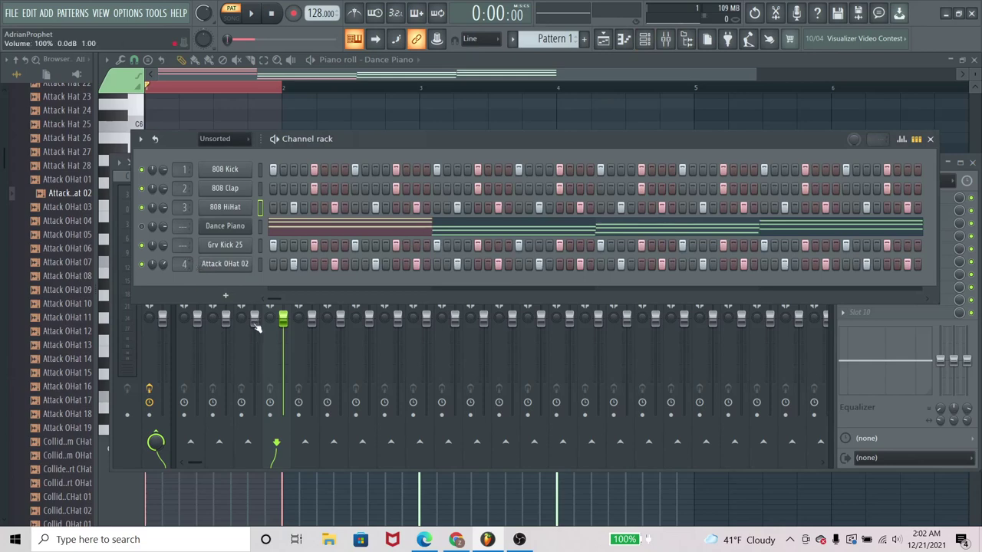
pyautogui.click(230, 245)
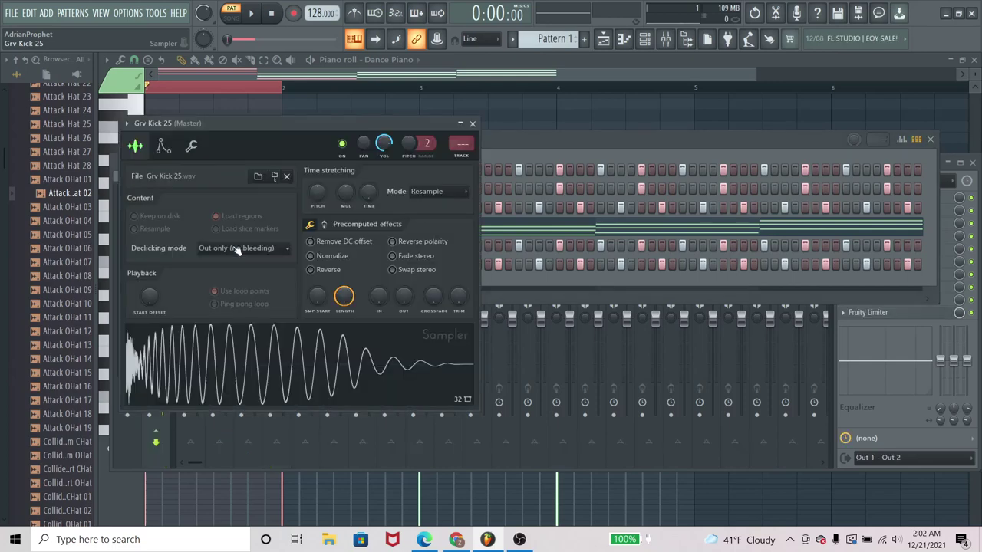
pyautogui.click(502, 144)
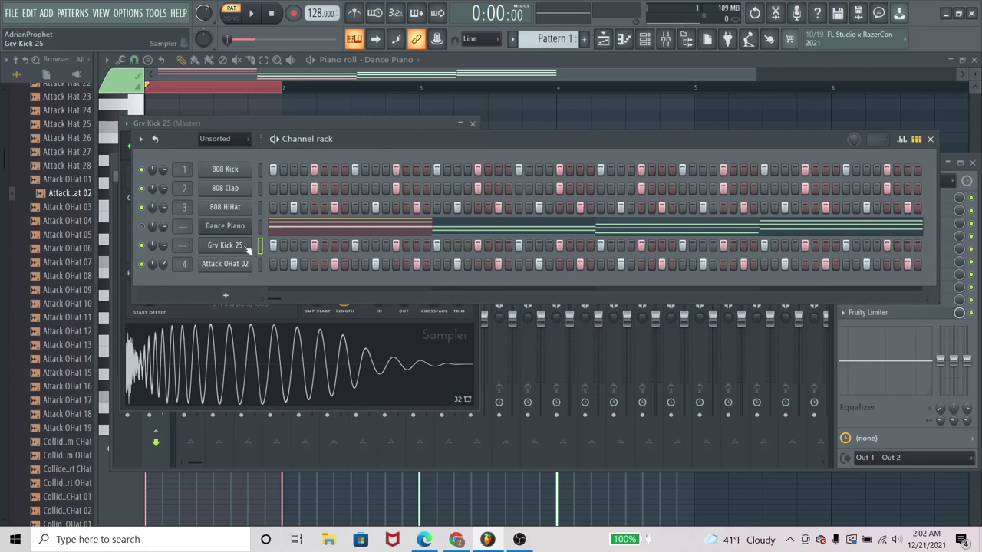
pyautogui.click(664, 40)
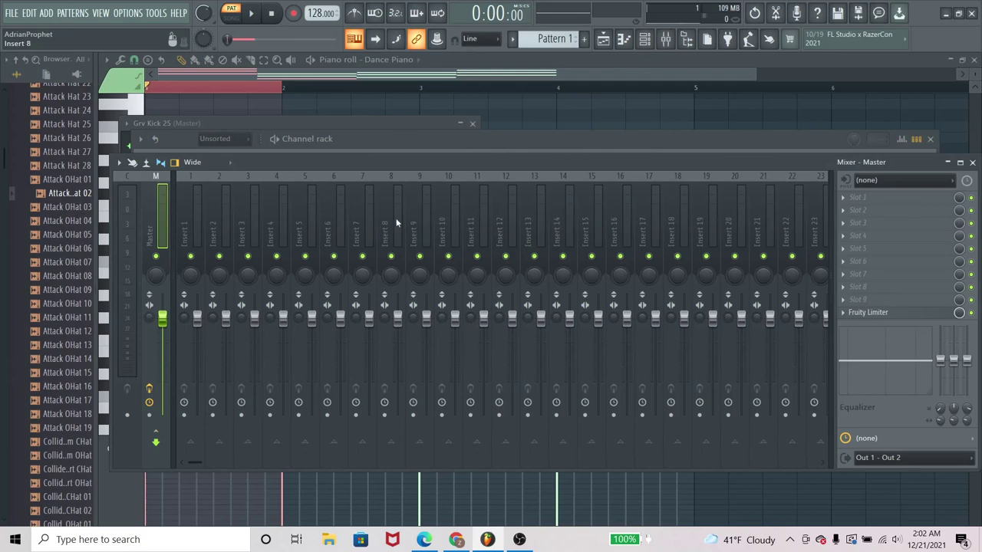
pyautogui.rightClick(744, 231)
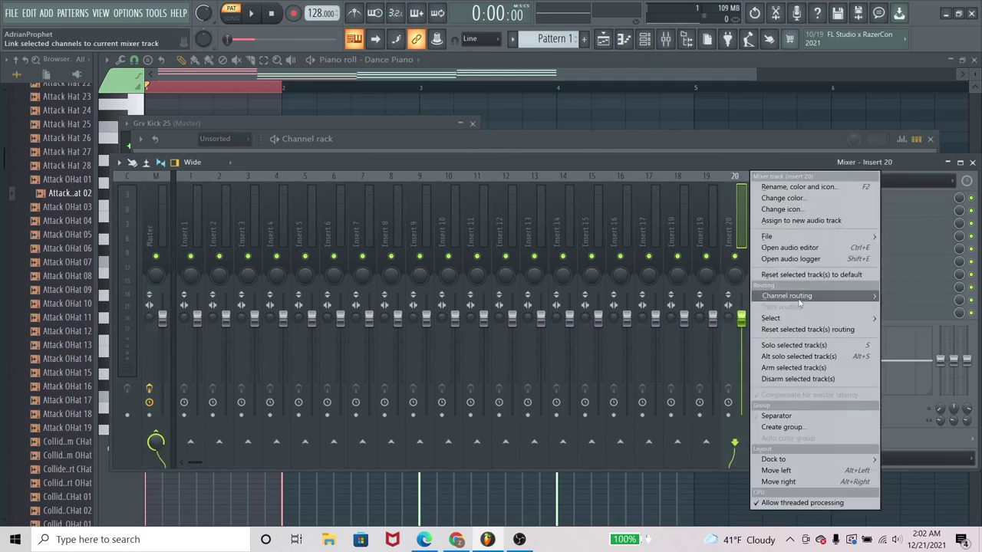
pyautogui.moveTo(798, 303)
pyautogui.click(715, 164)
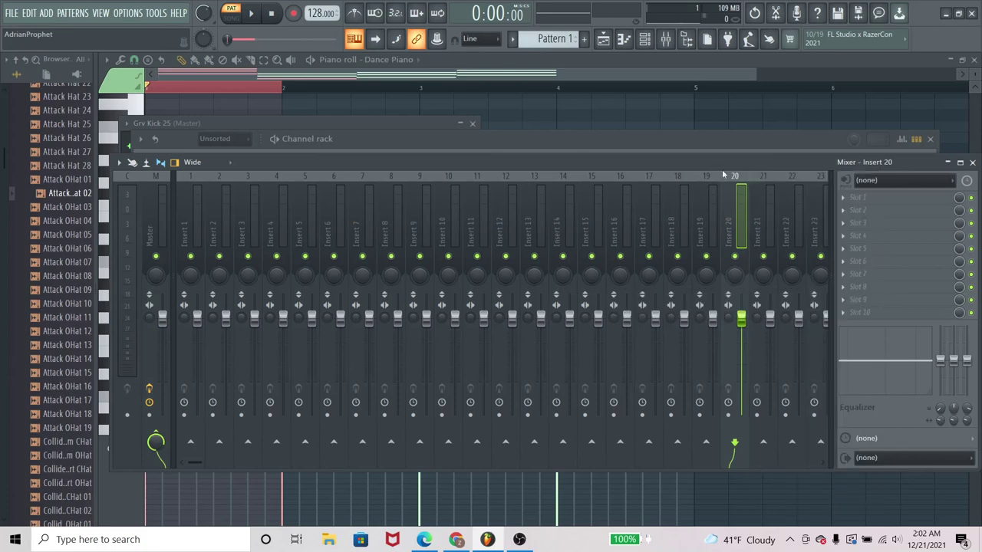
pyautogui.rightClick(737, 206)
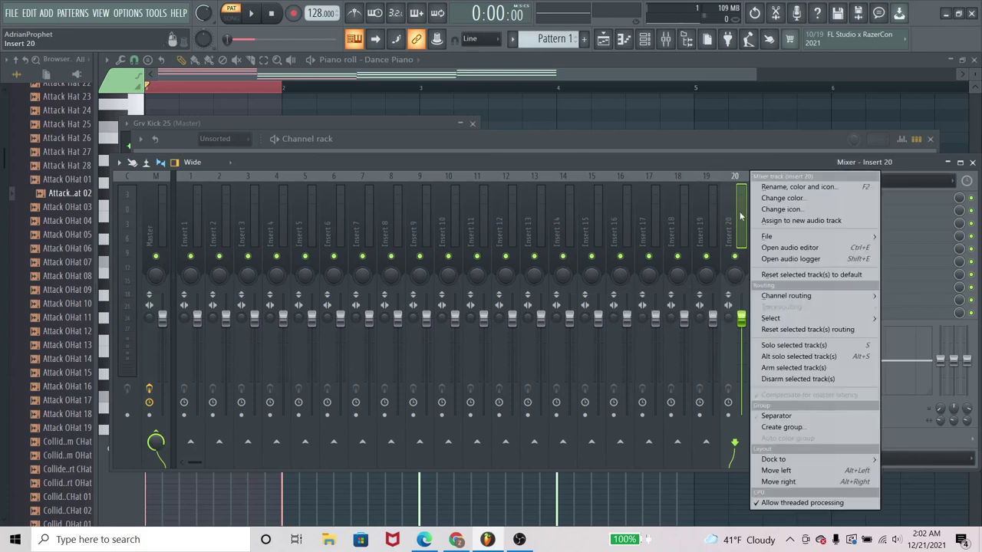
pyautogui.moveTo(812, 303)
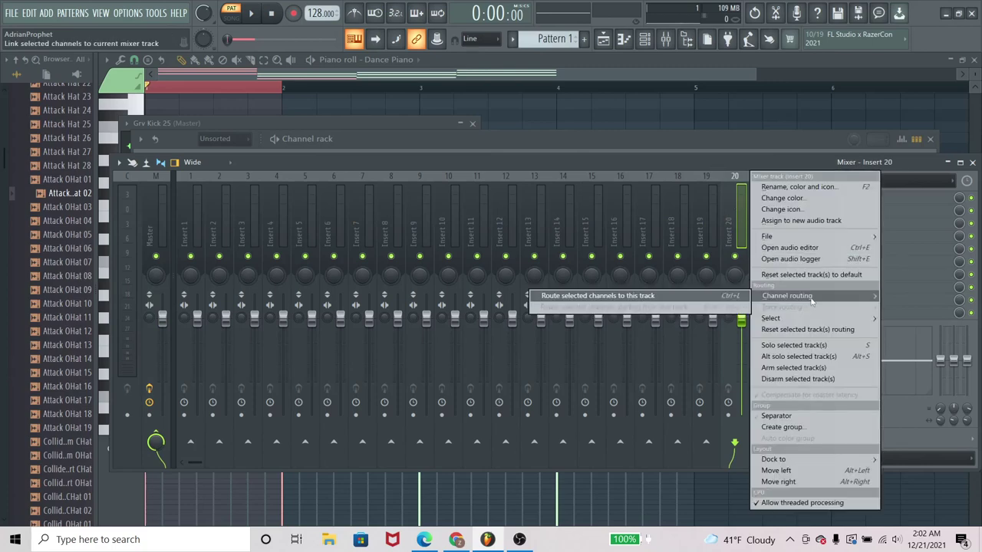
pyautogui.click(590, 296)
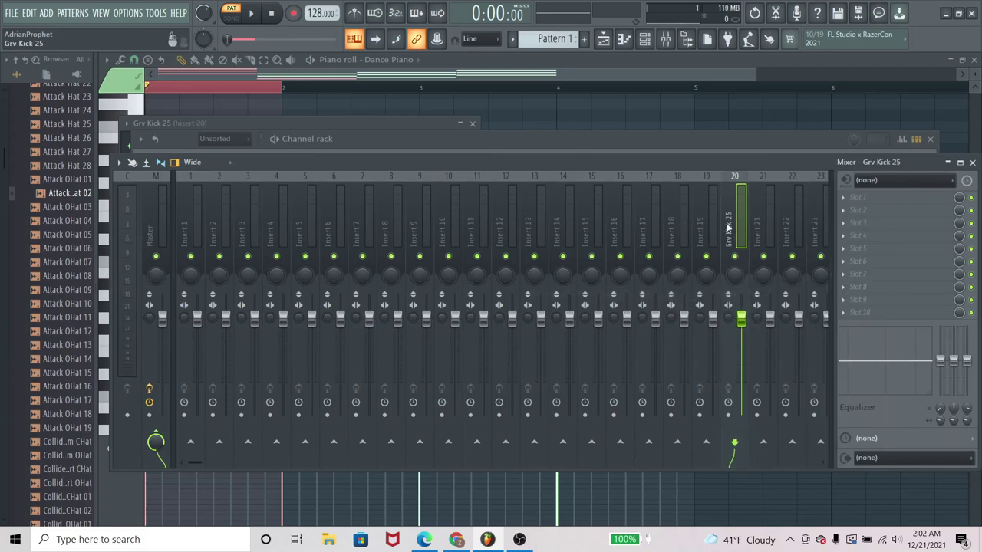
# Step: Look through the channel rack, mixer, piano roll and playlist windows, showing and hiding each in turn
pyautogui.click(646, 38)
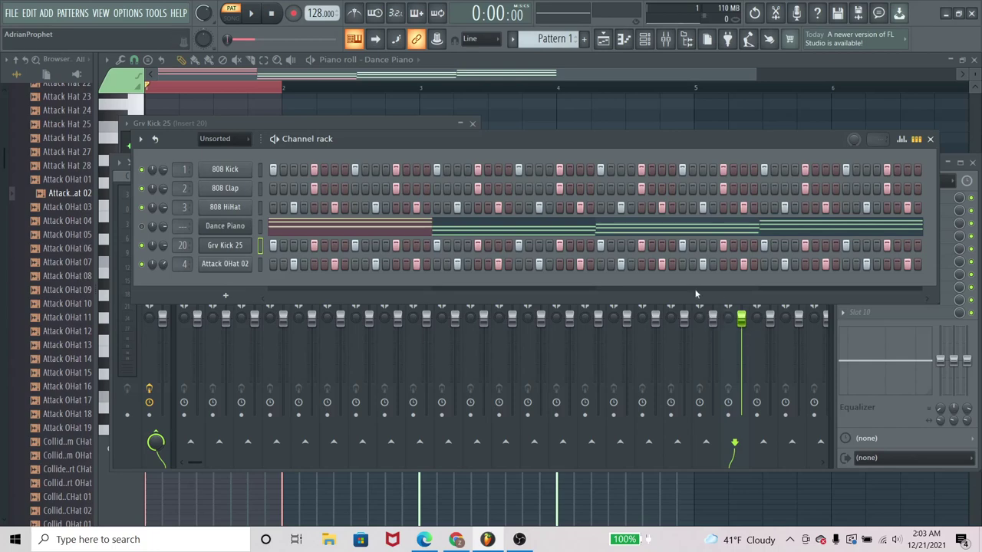
pyautogui.click(666, 40)
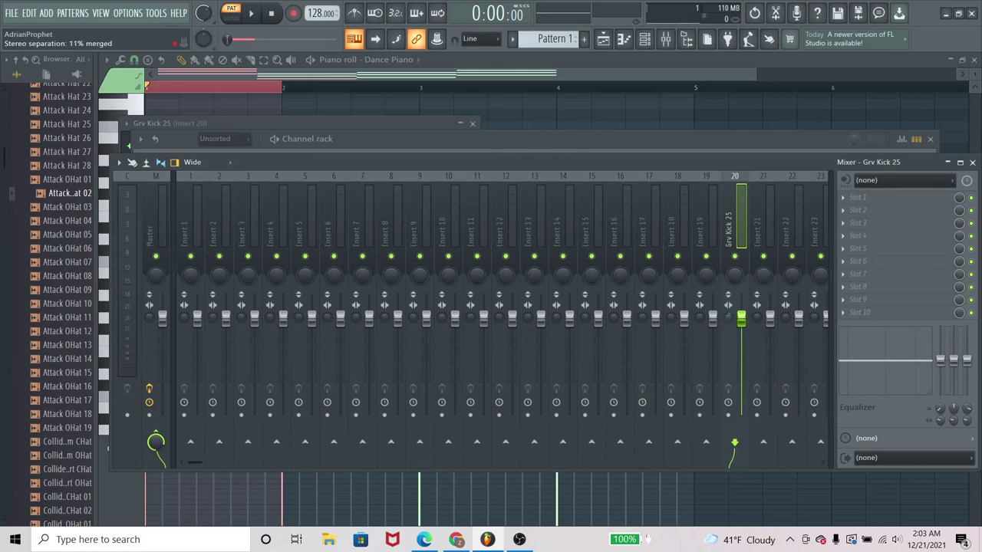
pyautogui.rightClick(730, 322)
pyautogui.click(735, 325)
pyautogui.click(666, 39)
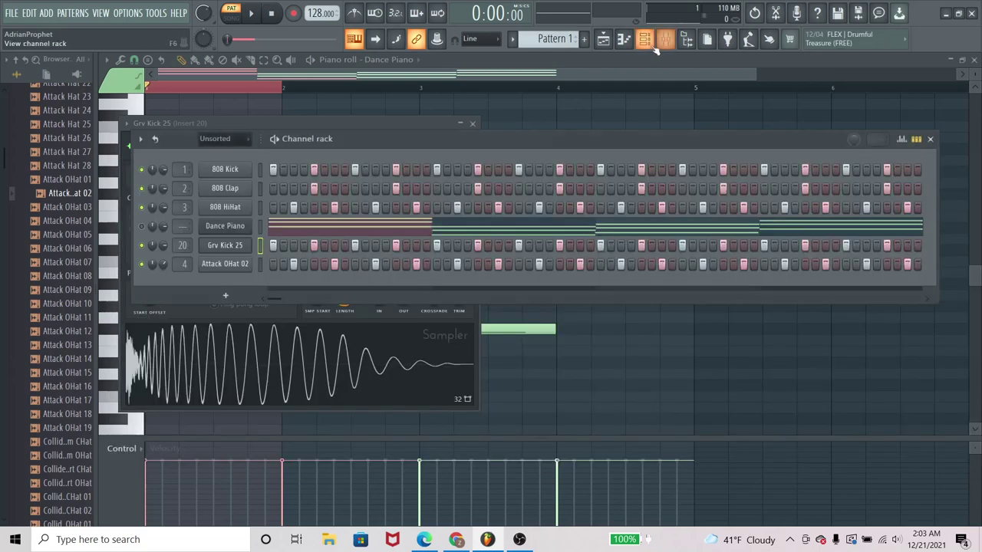
pyautogui.click(644, 39)
pyautogui.click(624, 40)
pyautogui.click(604, 39)
pyautogui.click(624, 40)
pyautogui.click(644, 39)
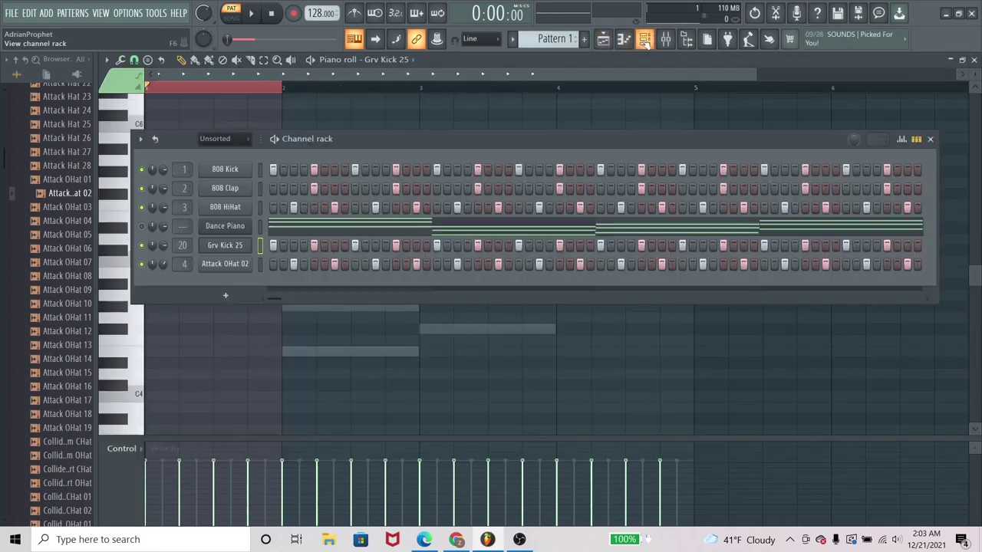
# Step: Show the mixer and move its window down so the channel rack's steps stay uncovered above it
pyautogui.click(666, 39)
pyautogui.moveTo(649, 160); pyautogui.dragTo(667, 266)
pyautogui.moveTo(675, 197); pyautogui.dragTo(675, 197)
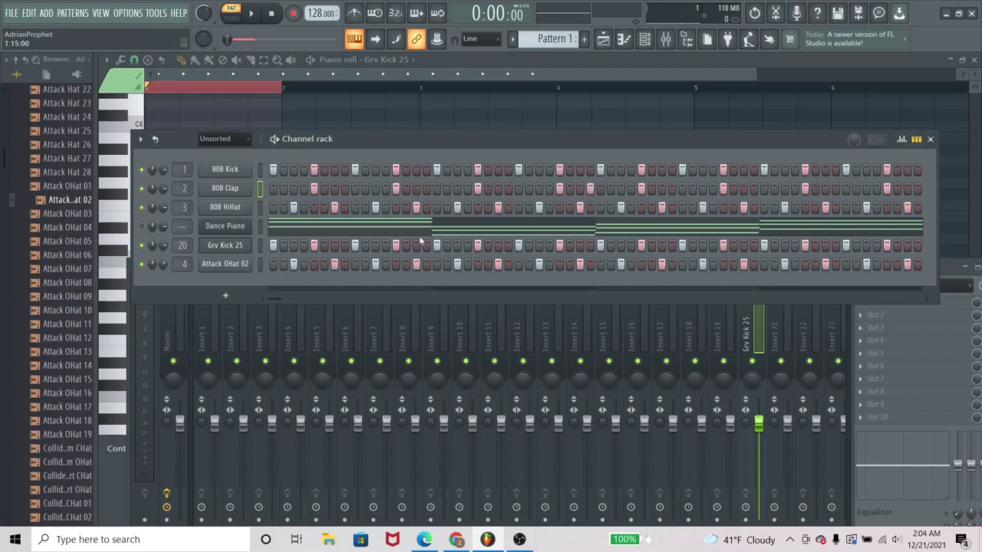
# Step: Remove the extra 808 Clap hit on step 32 and save the project as blahblahblah
pyautogui.click(590, 190)
pyautogui.hotkey('ctrl', 's')
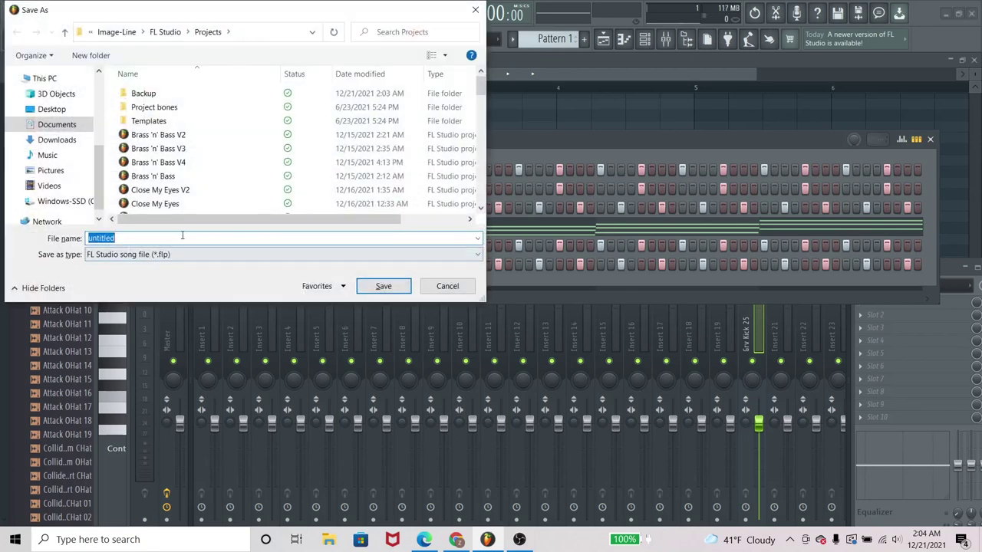
pyautogui.write('blahblahblah')
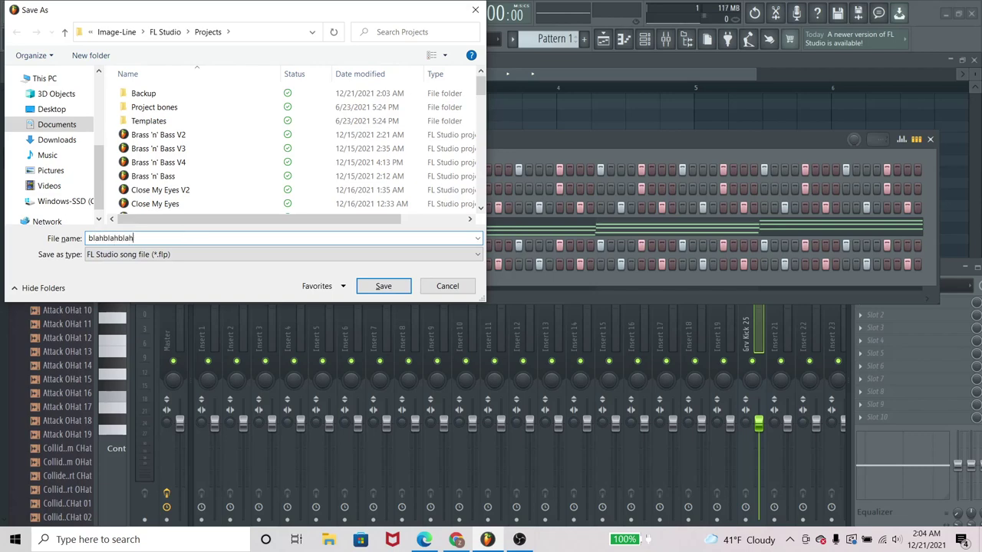
pyautogui.press('Return')
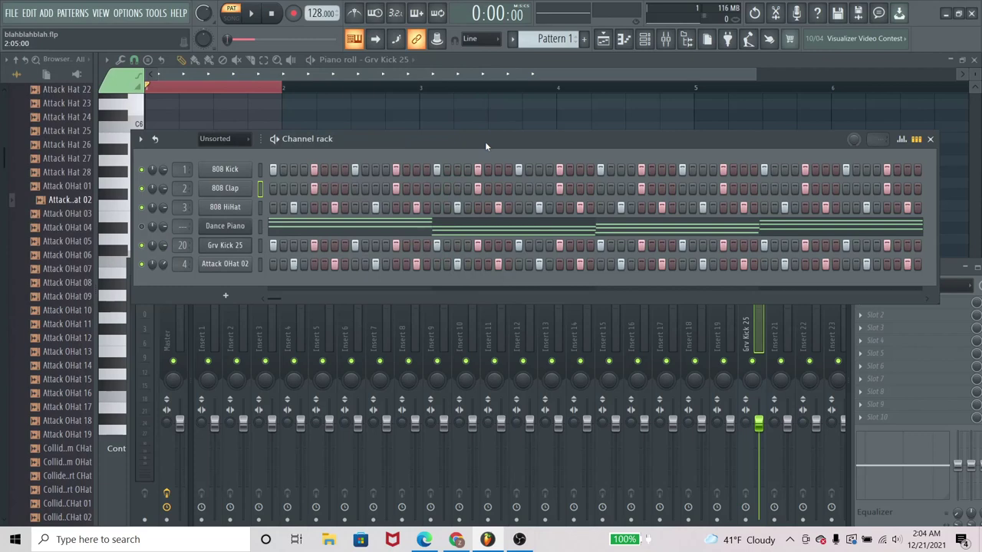
# Step: Delete the Attack OHat 02 channel from the channel rack
pyautogui.rightClick(245, 264)
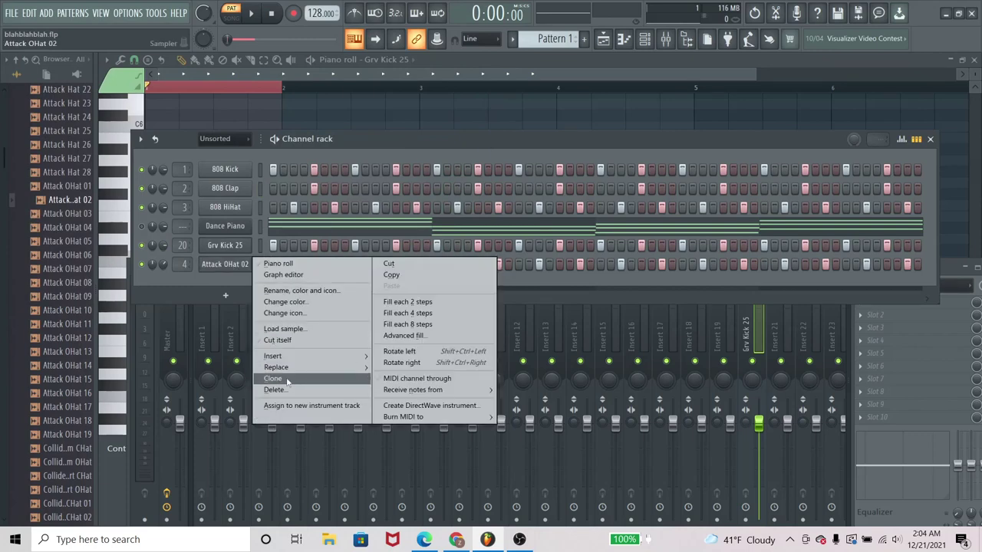
pyautogui.click(275, 389)
pyautogui.click(549, 311)
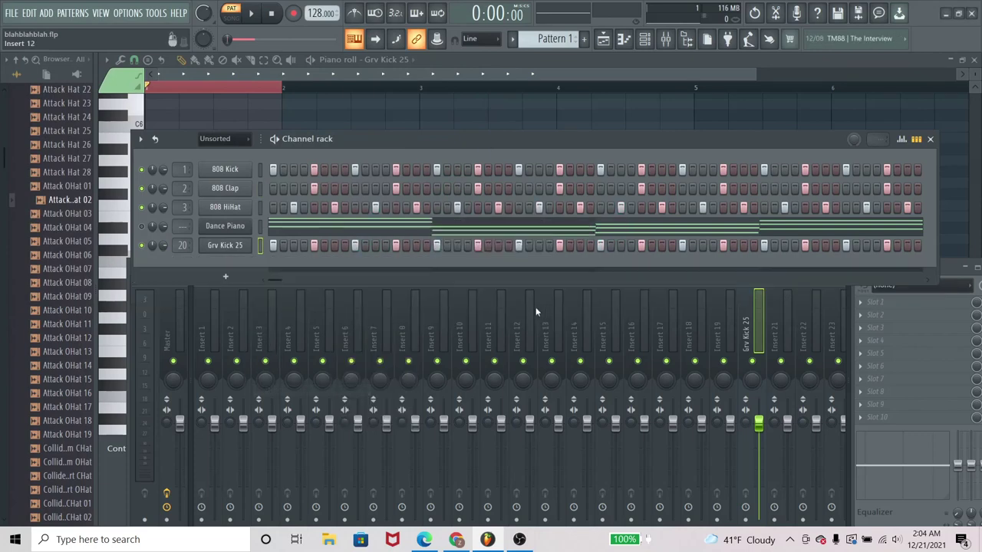
# Step: Lower the Insert 17 mixer track's volume well down and pan Insert 5 to the right
pyautogui.click(673, 312)
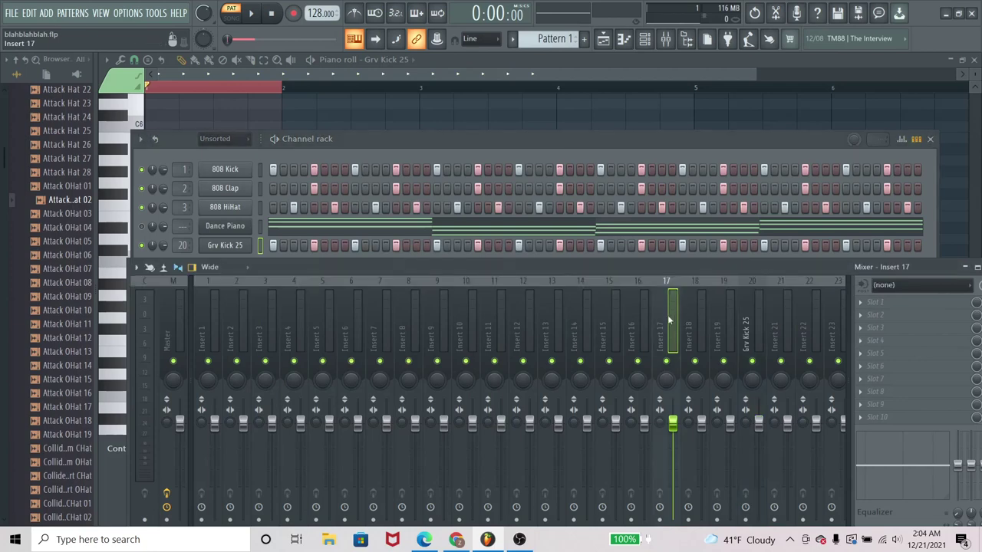
pyautogui.moveTo(673, 421); pyautogui.dragTo(674, 487)
pyautogui.moveTo(324, 382); pyautogui.dragTo(300, 306)
# Step: Replace the 808 Kick channel's sample with Attack Hat 24 from the browser
pyautogui.moveTo(66, 116); pyautogui.dragTo(218, 175)
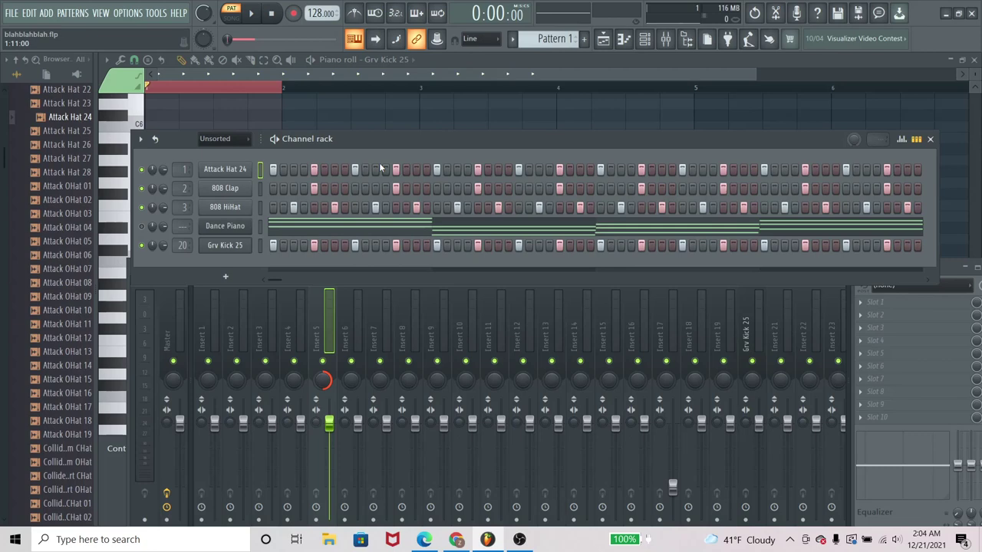
# Step: Save the changed project as a separate version named blahblahblah_V2_2
pyautogui.hotkey('ctrl', 'shift', 's')
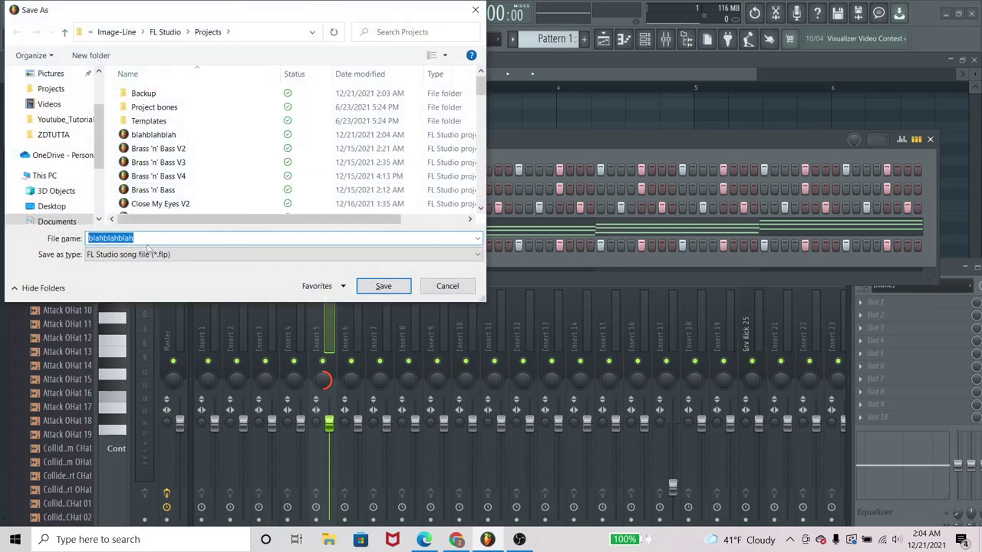
pyautogui.doubleClick(157, 238)
pyautogui.click(157, 237)
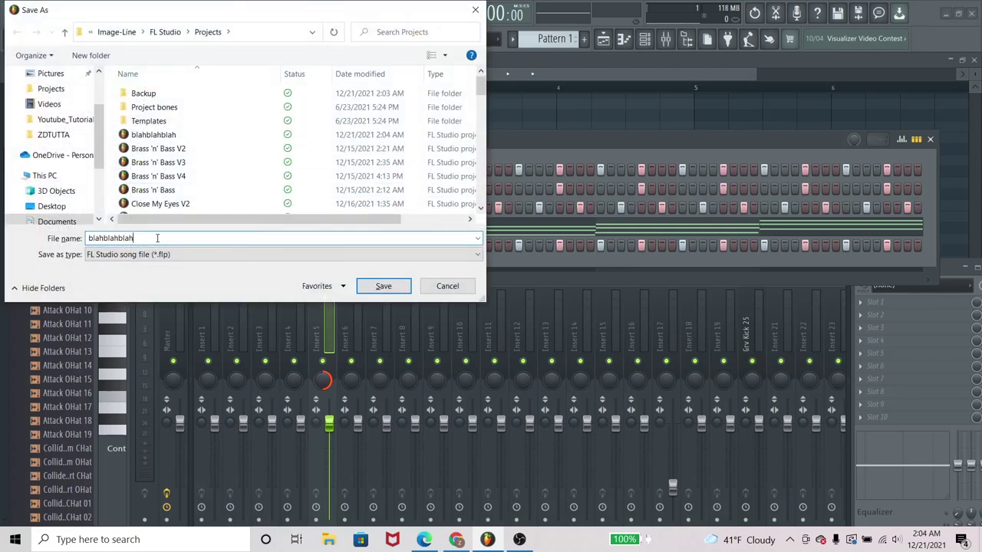
pyautogui.write('2_2')
pyautogui.keyDown('shift'); pyautogui.click(101, 239); pyautogui.keyUp('shift')
pyautogui.keyDown('shift'); pyautogui.click(92, 240); pyautogui.keyUp('shift')
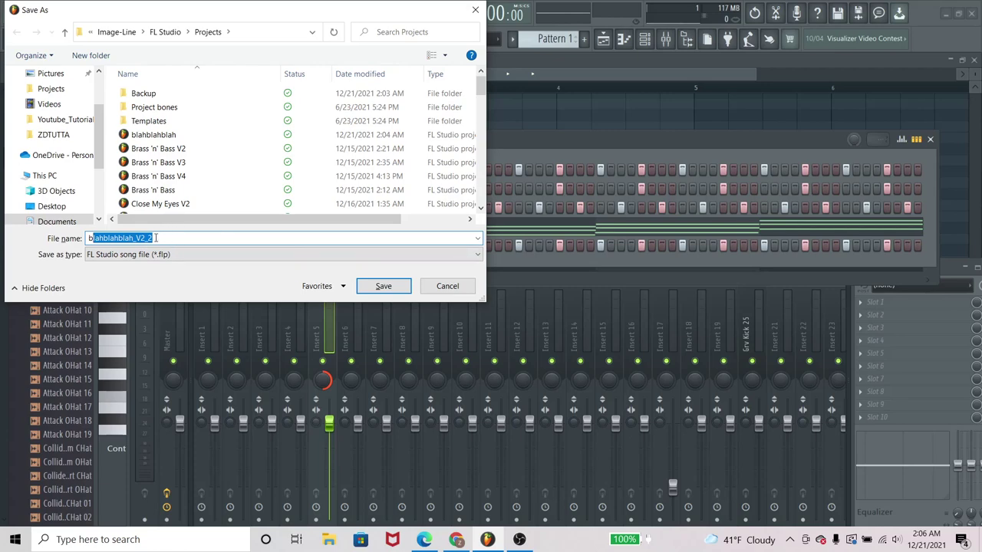
pyautogui.click(388, 289)
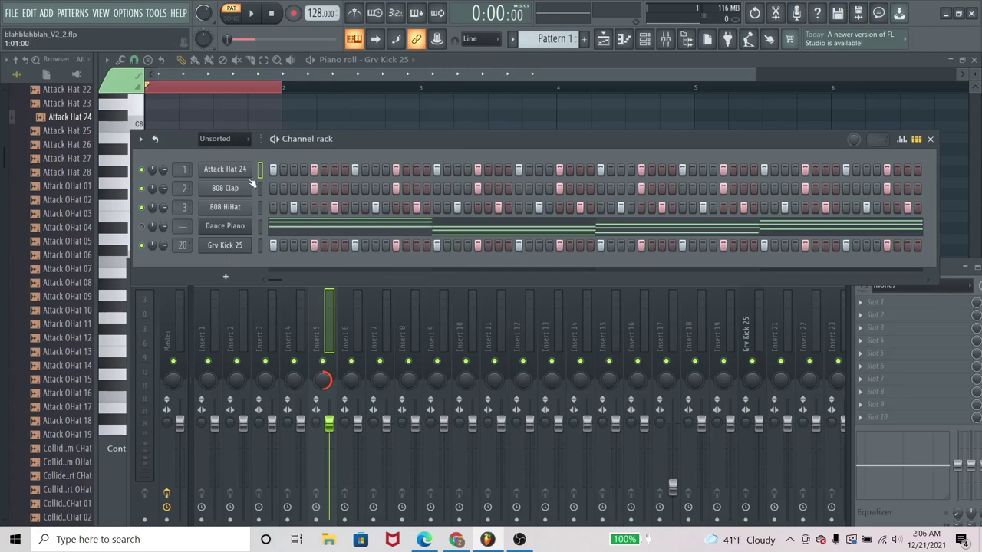
# Step: Reopen the recent project blahblahblah.flp and check its channel rack and mixer
pyautogui.click(13, 13)
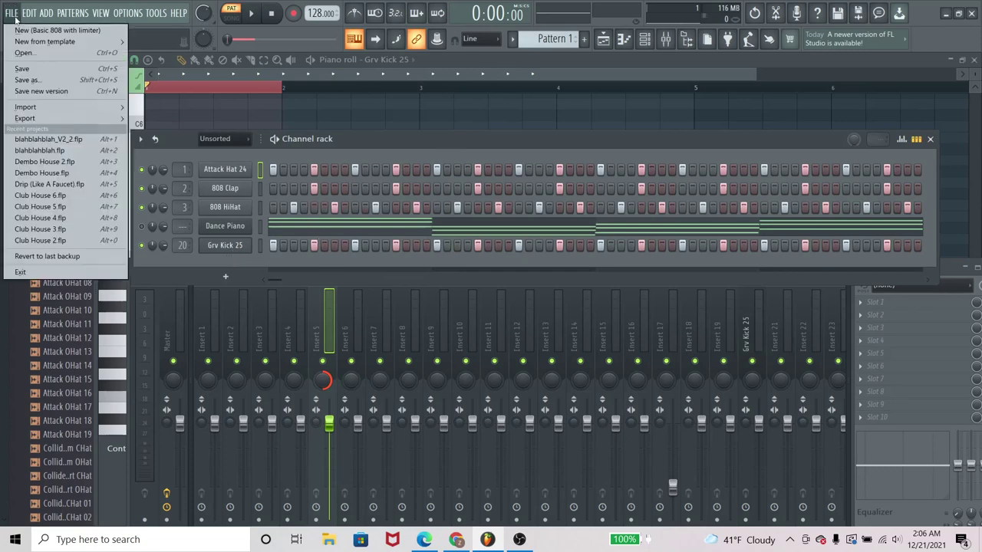
pyautogui.click(61, 152)
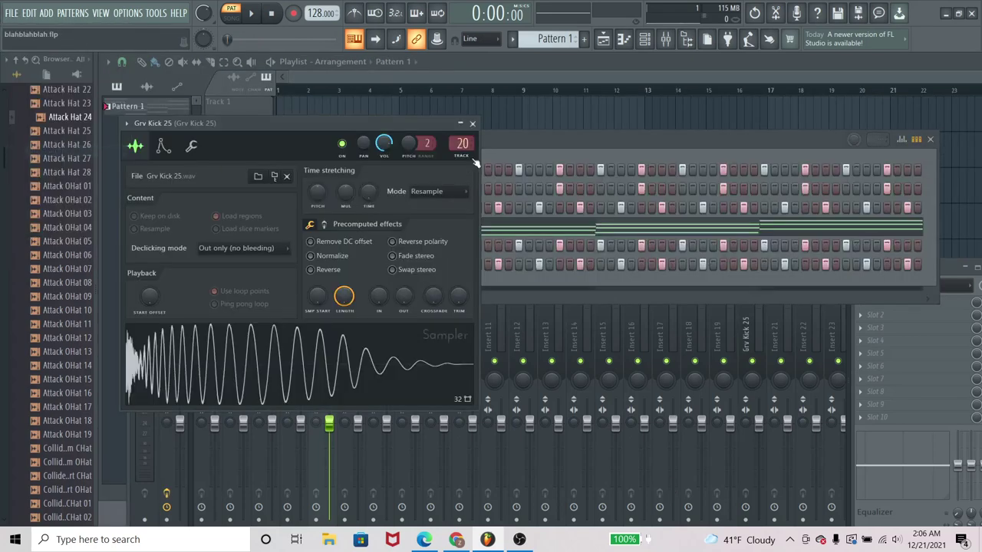
pyautogui.click(497, 140)
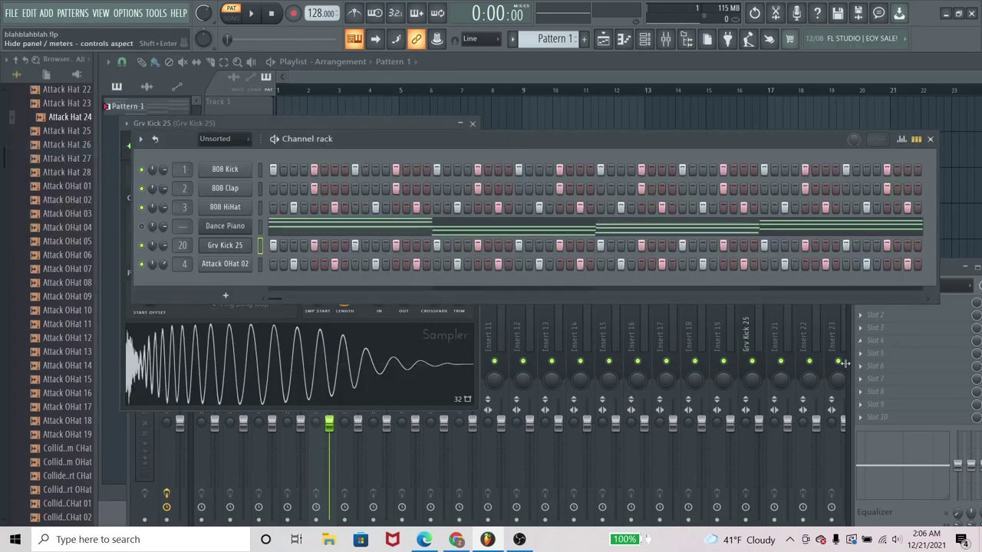
pyautogui.click(665, 38)
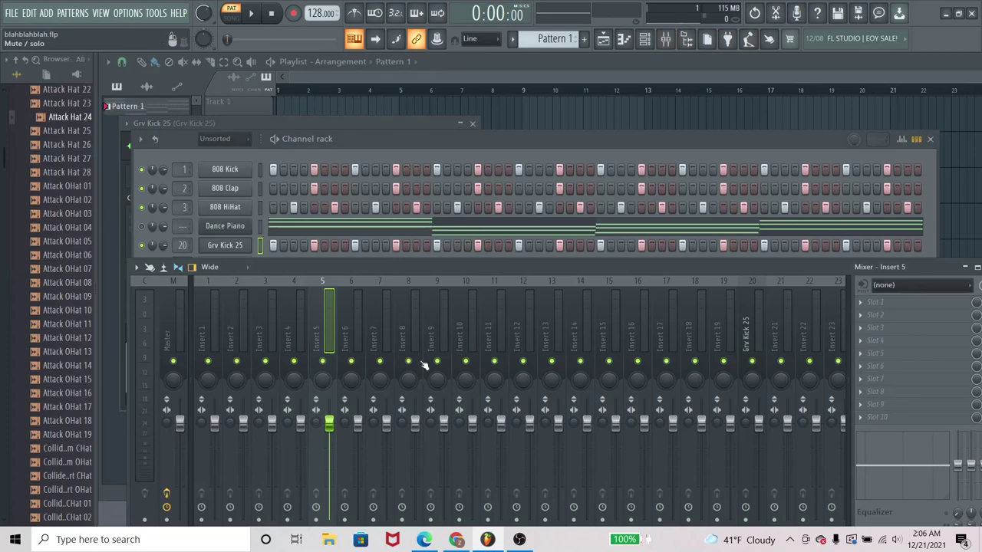
pyautogui.click(388, 145)
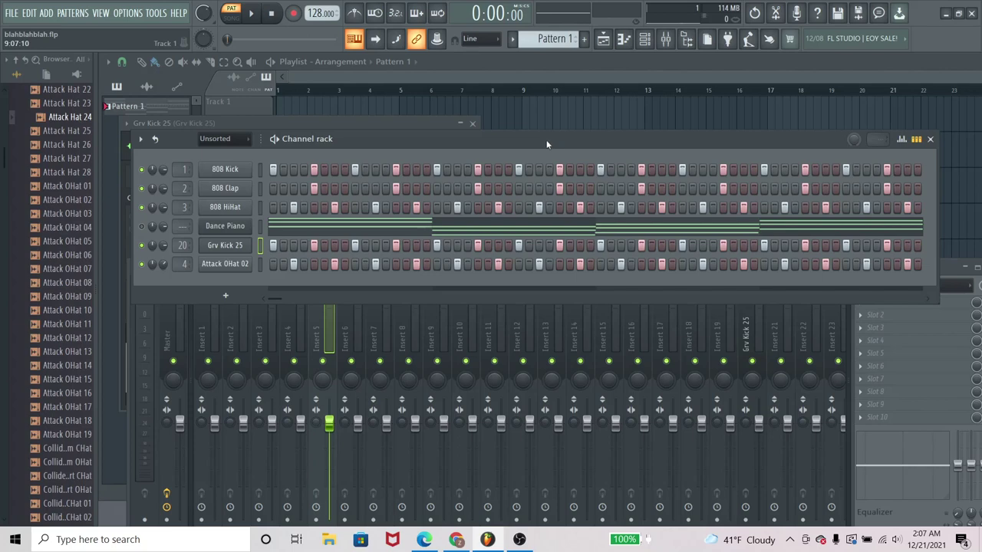
# Step: Play Pattern 1, mute the Attack OHat 02 channel, and play the pattern again without it
pyautogui.press('space')
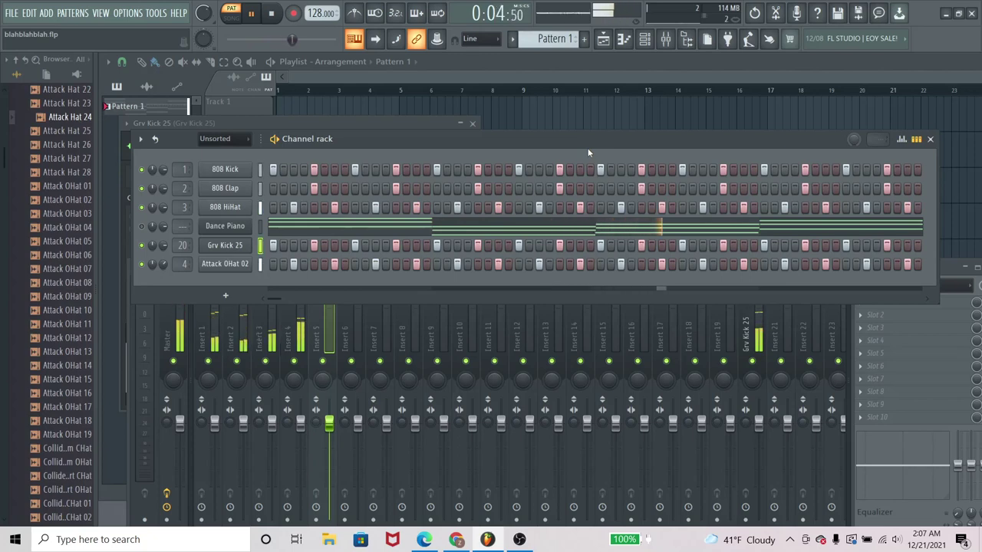
pyautogui.press('space')
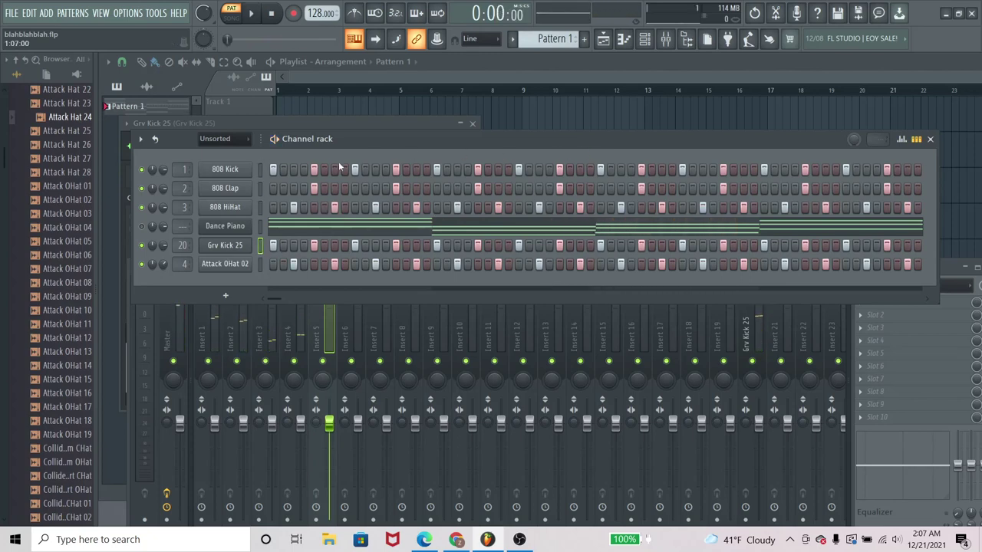
pyautogui.click(142, 264)
pyautogui.press('space')
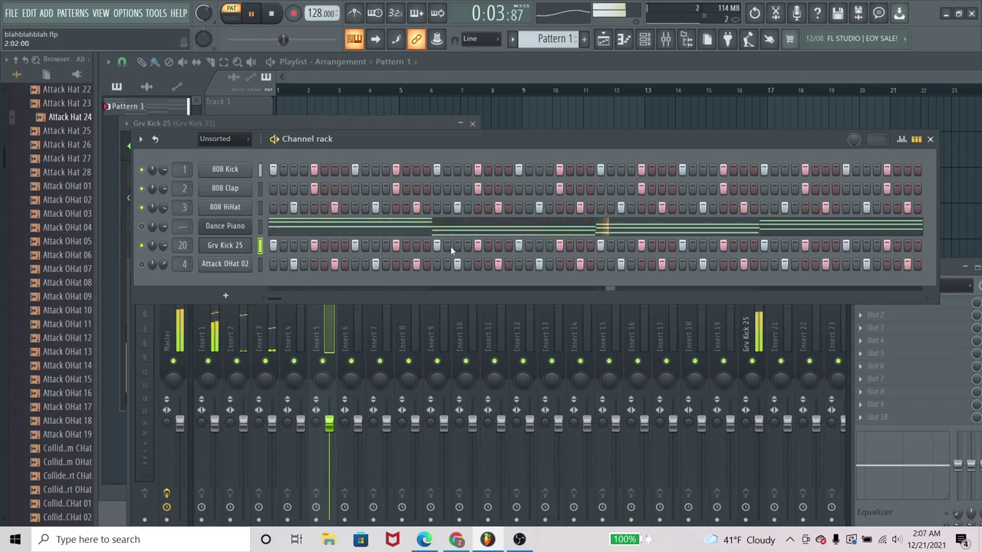
# Step: Add an extra hit beside five of the 808 HiHat off-beats in Pattern 1 and play the pattern
pyautogui.press('space')
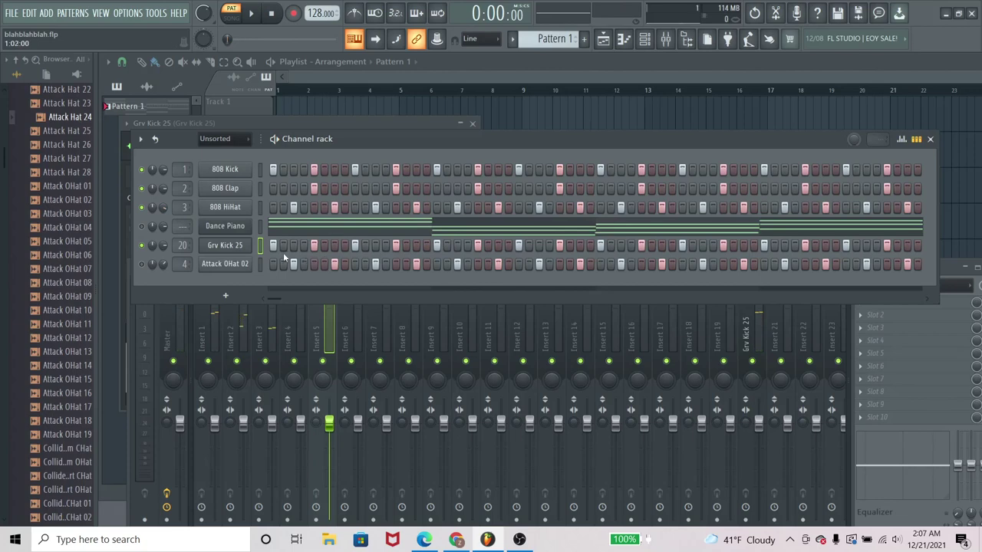
pyautogui.click(386, 209)
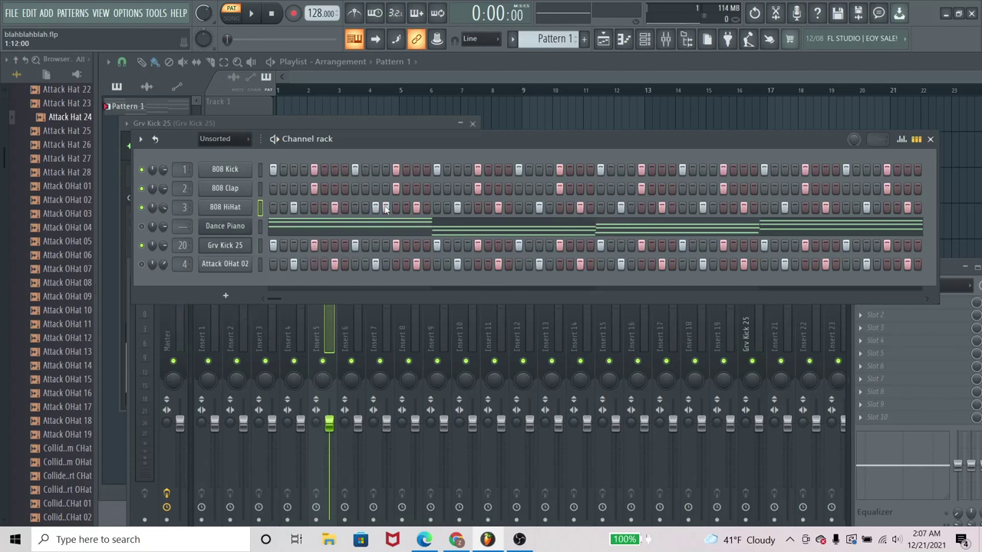
pyautogui.click(528, 208)
pyautogui.click(663, 208)
pyautogui.click(794, 208)
pyautogui.click(877, 207)
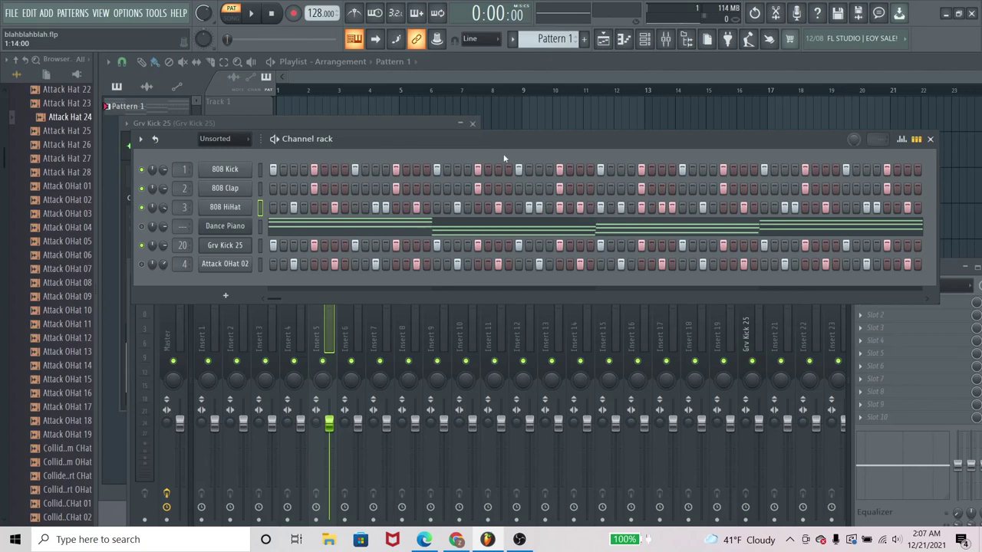
pyautogui.press('space')
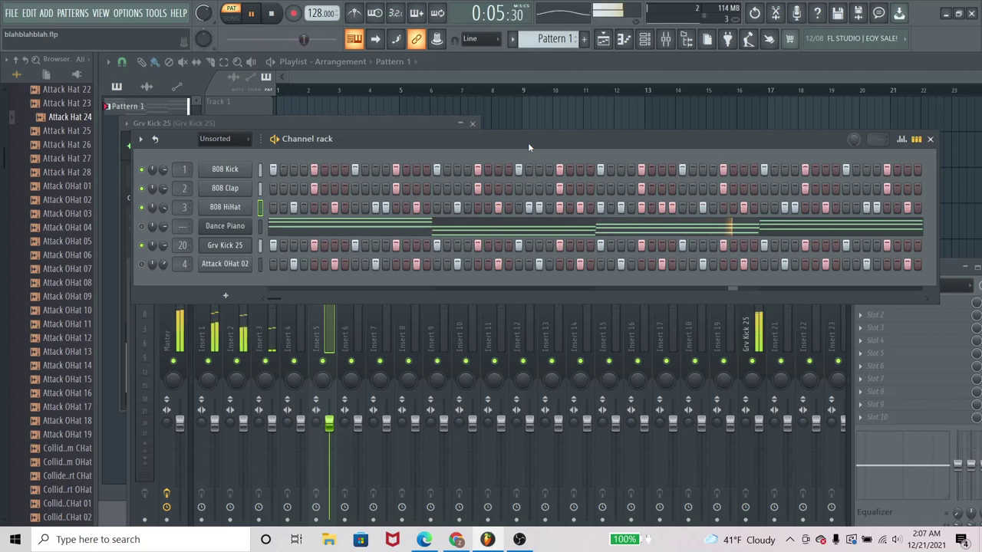
pyautogui.press('space')
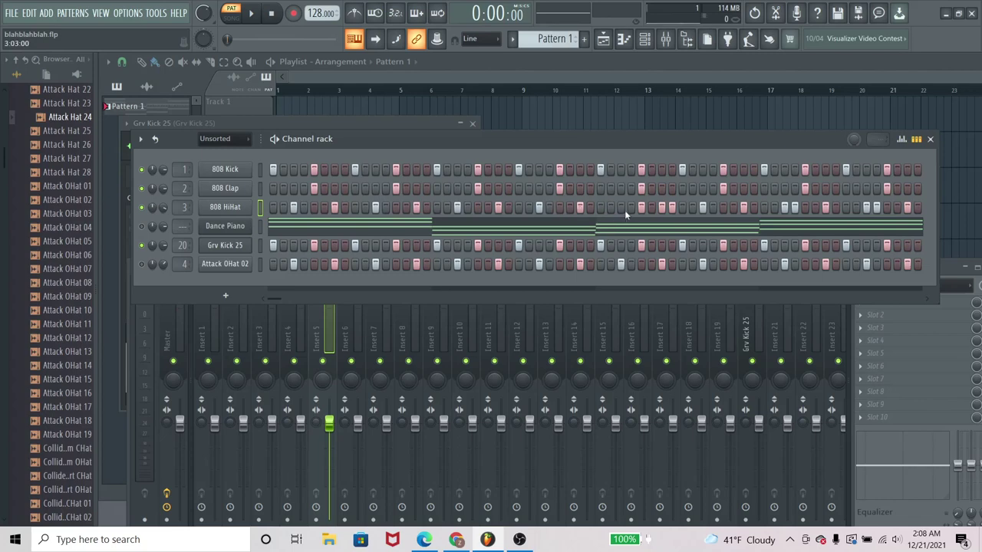
# Step: Remove the extra 808 HiHat hits and play Pattern 1 with the simpler off-beat hats
pyautogui.click(660, 208)
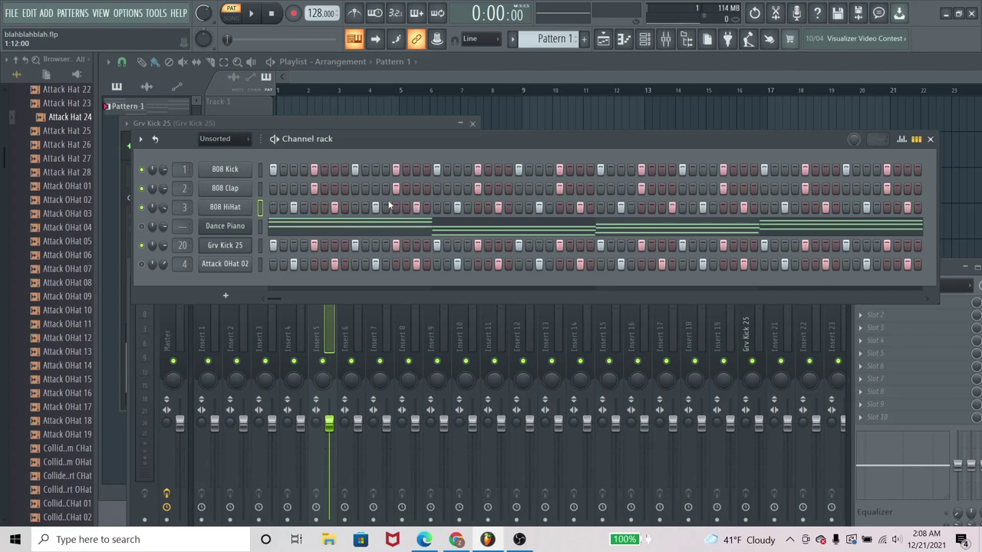
pyautogui.press('space')
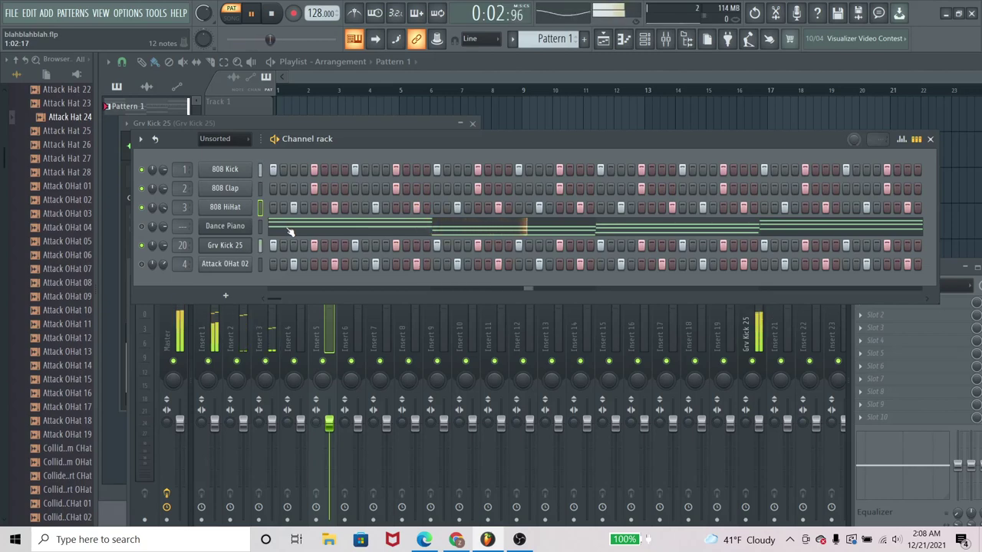
pyautogui.press('space')
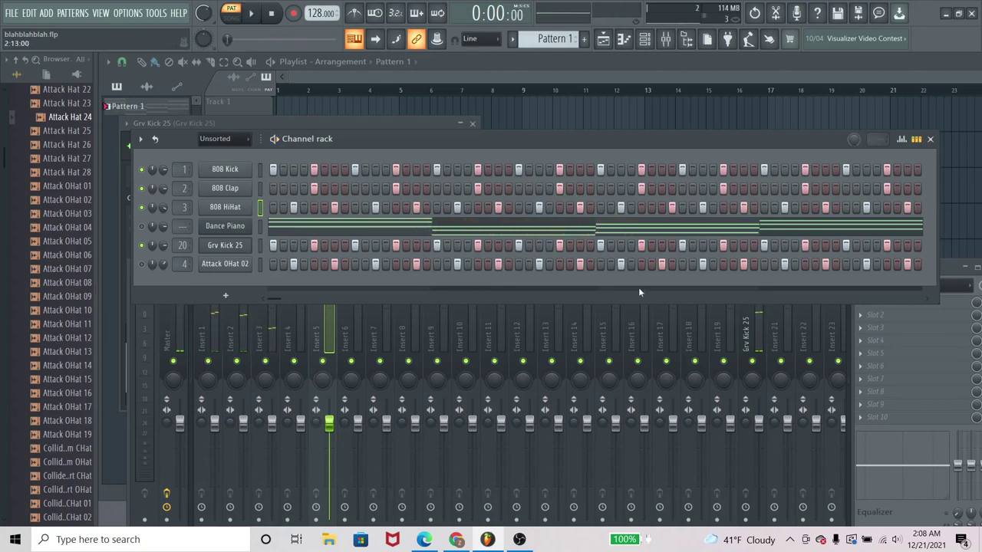
# Step: Load Fruity Parametric EQ 2 into the first effect slot of the Grv Kick 25 mixer track
pyautogui.click(753, 327)
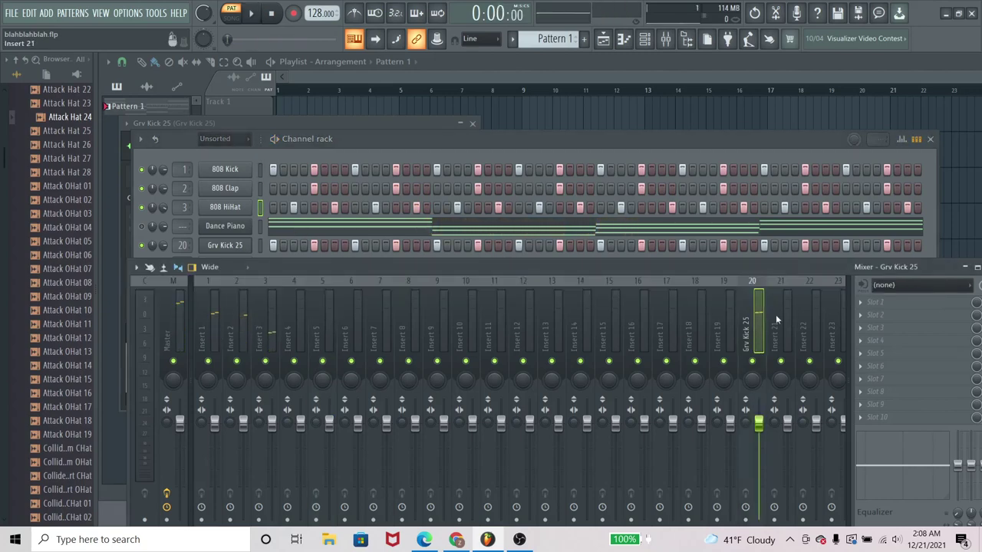
pyautogui.click(873, 303)
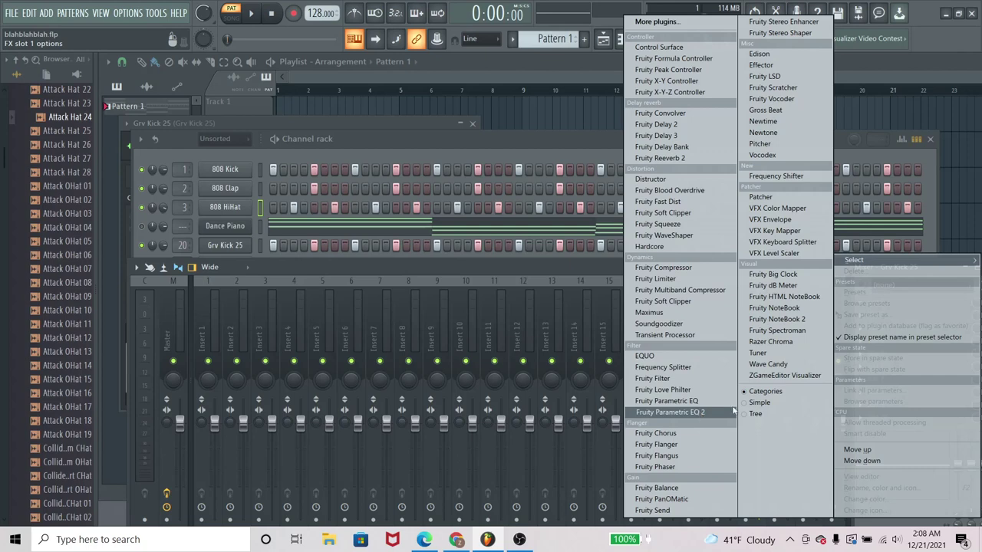
pyautogui.click(934, 172)
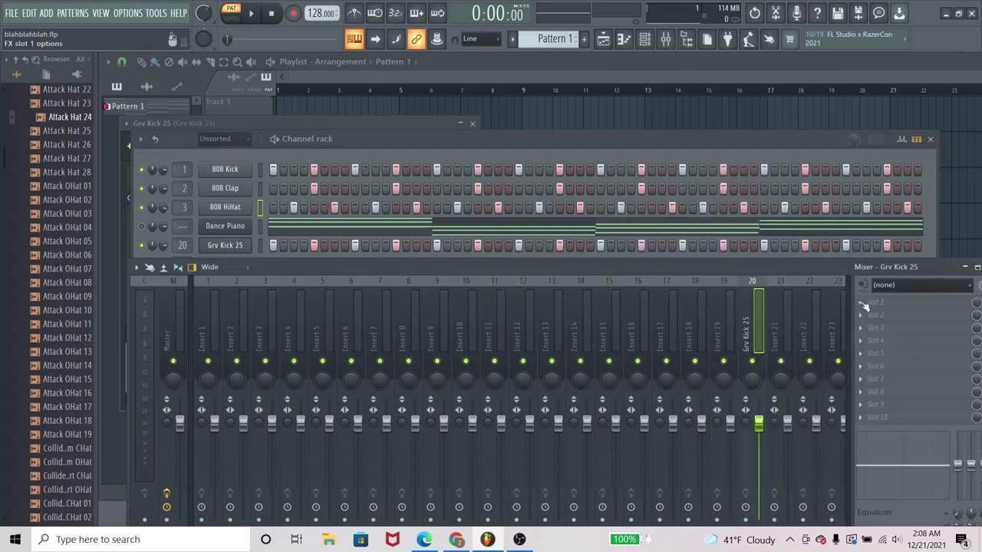
pyautogui.click(863, 307)
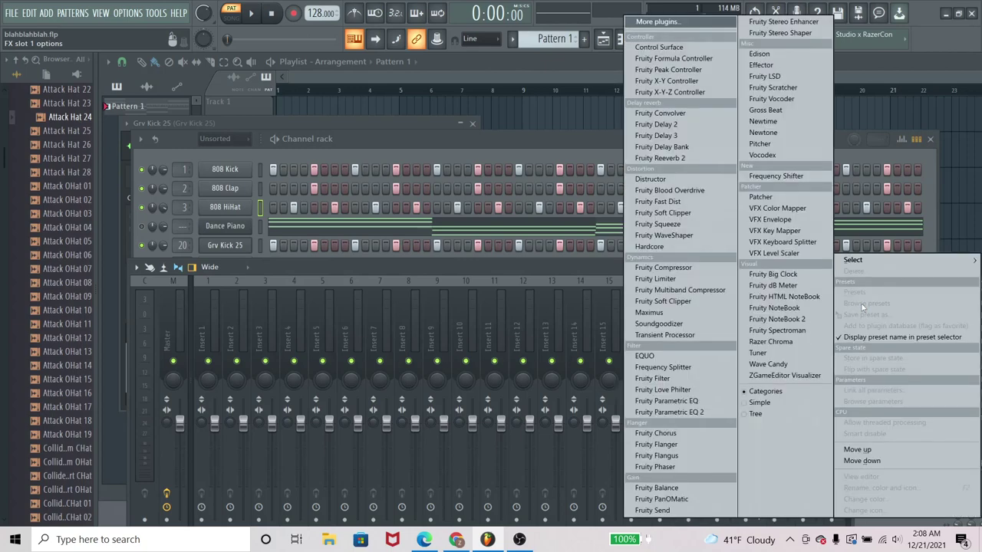
pyautogui.moveTo(875, 261)
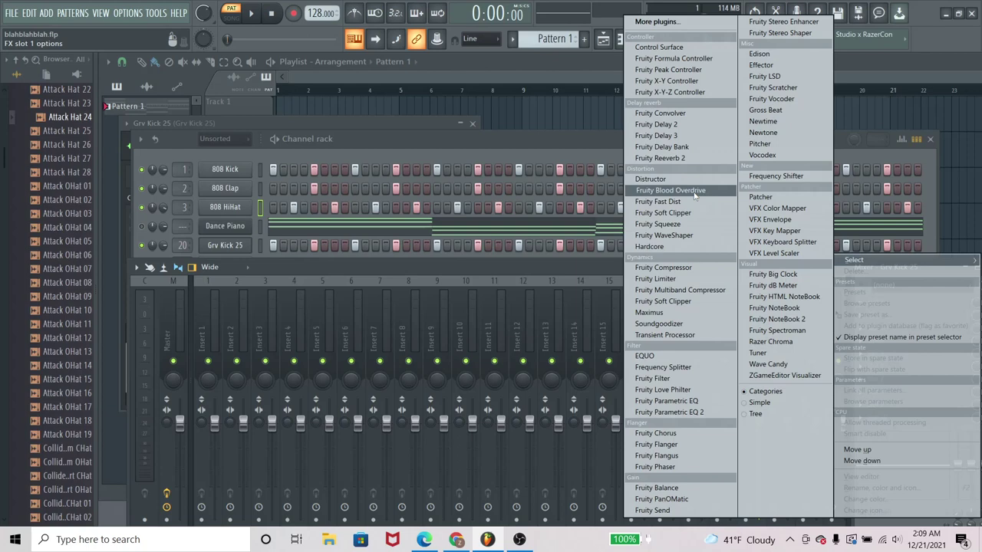
pyautogui.click(688, 414)
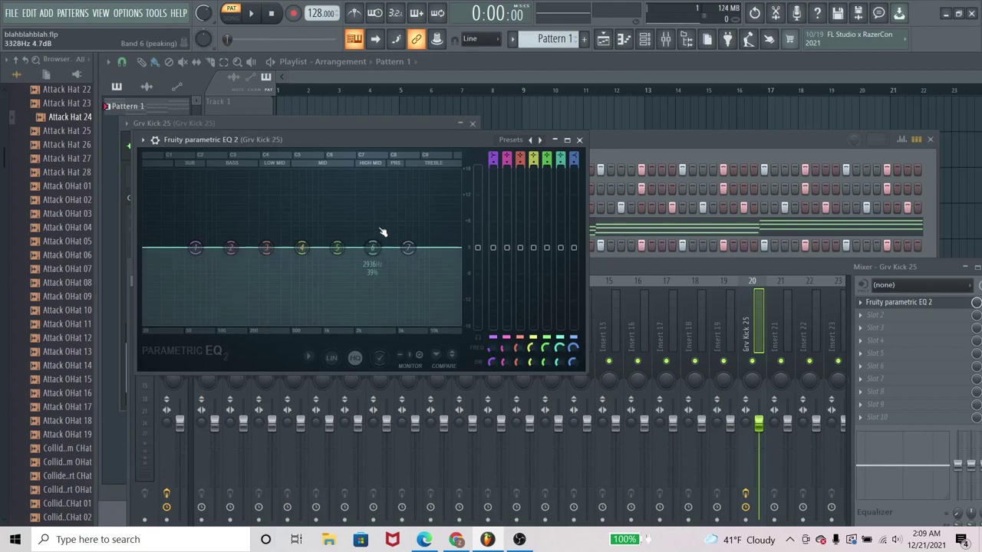
# Step: Try boosting EQ bands 1 and 2 fully in the sub range of Grv Kick 25, playing the pattern before and after
pyautogui.press('space')
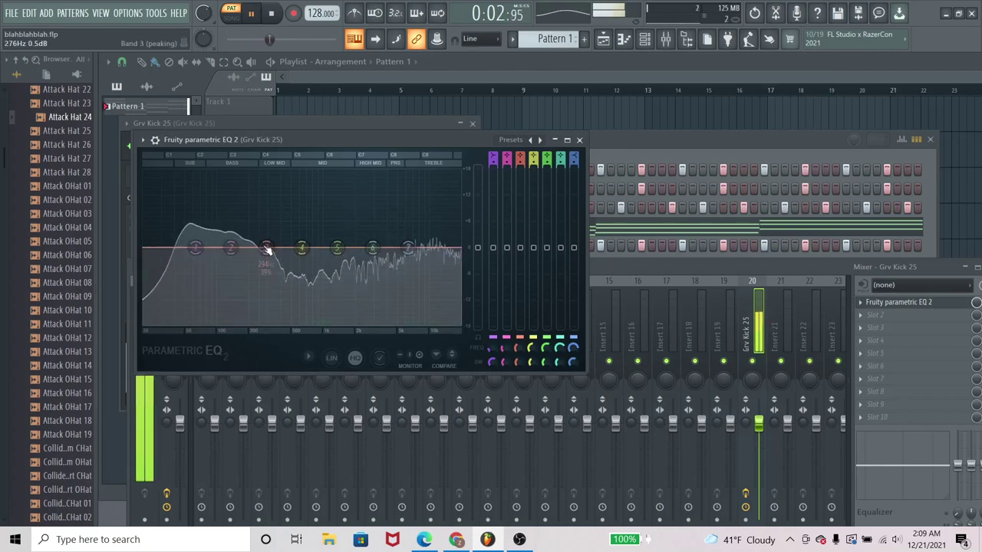
pyautogui.press('space')
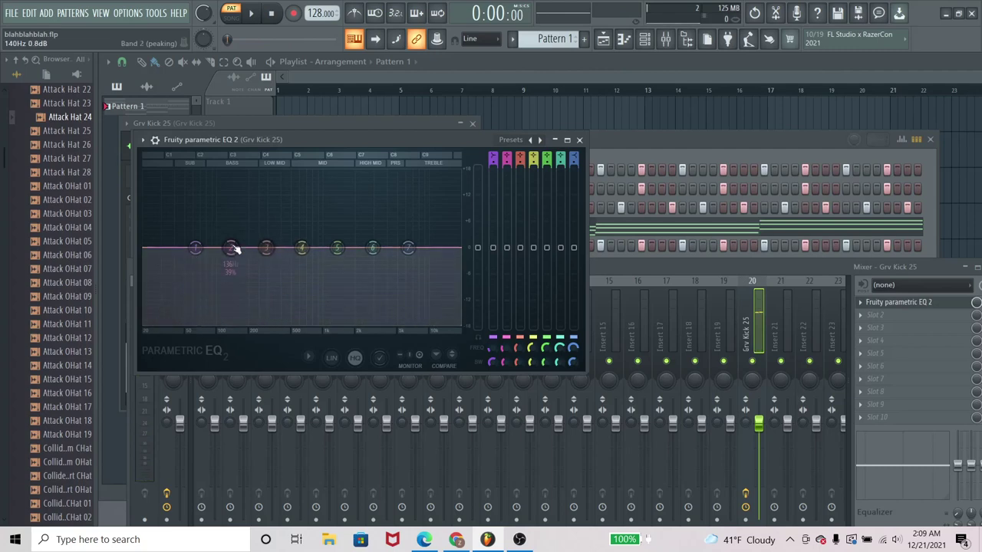
pyautogui.moveTo(237, 250); pyautogui.dragTo(204, 176)
pyautogui.moveTo(206, 274); pyautogui.dragTo(188, 190)
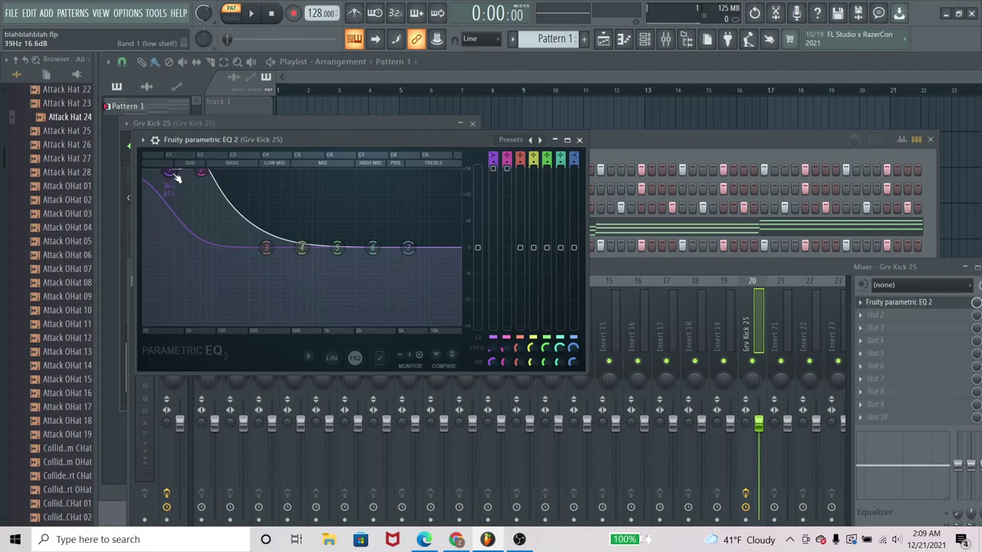
pyautogui.press('space')
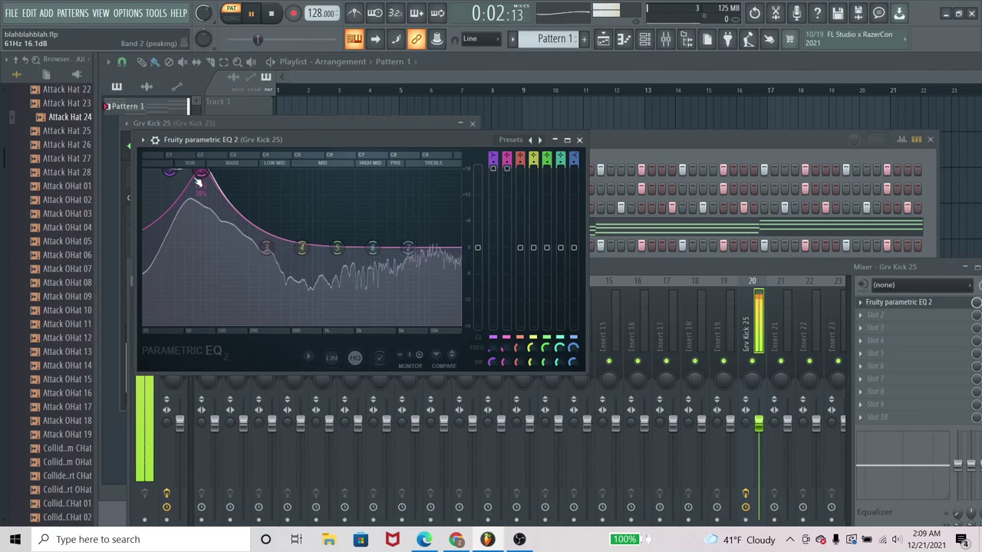
pyautogui.press('space')
pyautogui.scroll(-3, 200, 180)
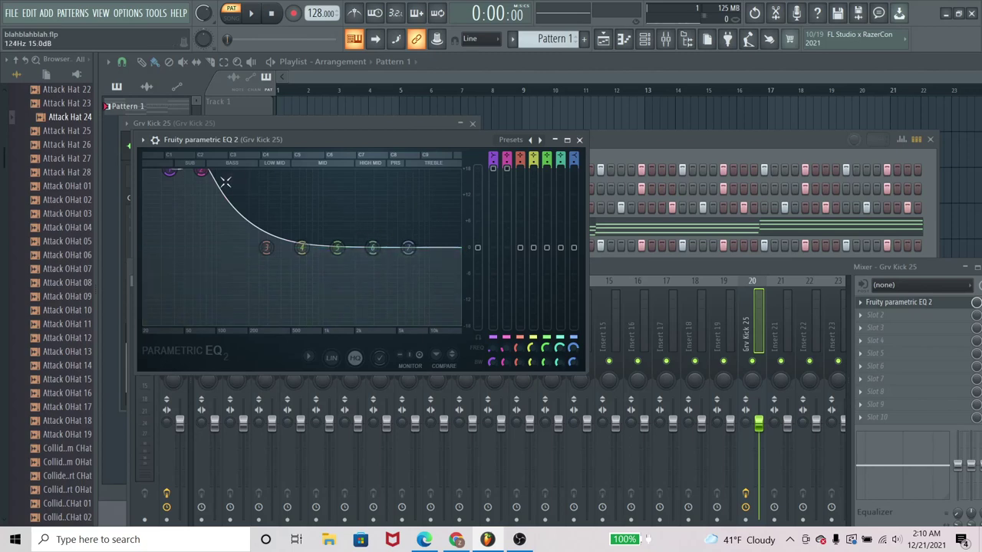
# Step: Undo the band 1 and 2 EQ tweaks and play the pattern with the flat curve
pyautogui.hotkey('ctrl', 'alt', 'z')
pyautogui.hotkey('ctrl', 'alt', 'z')
pyautogui.hotkey('ctrl', 'alt', 'z')
pyautogui.hotkey('ctrl', 'alt', 'z')
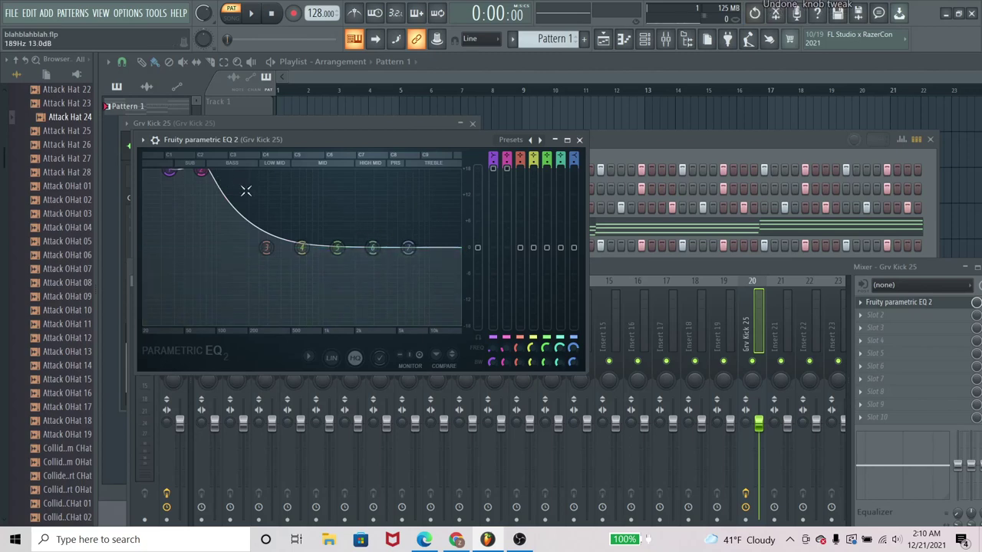
pyautogui.hotkey('ctrl', 'alt', 'z')
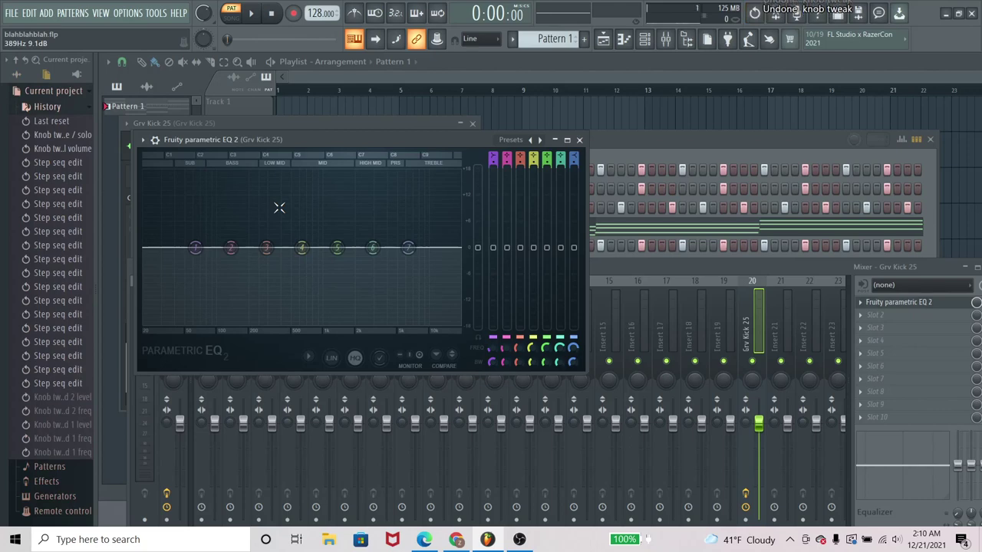
pyautogui.press('space')
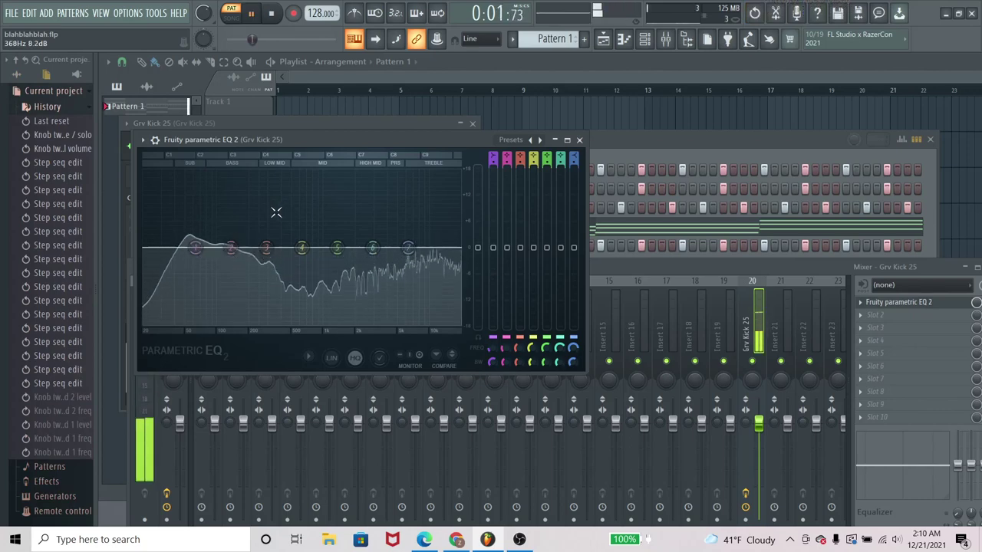
pyautogui.press('space')
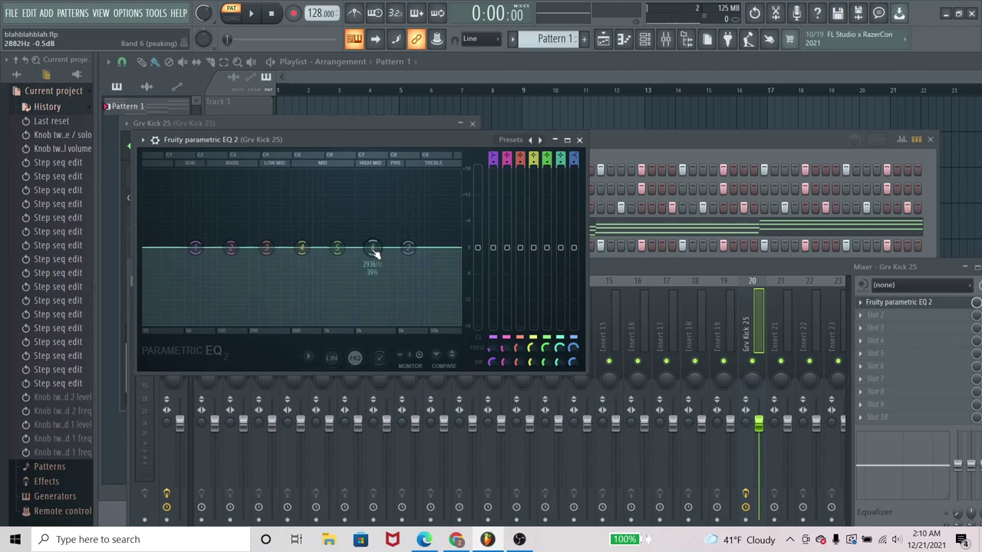
# Step: Boost EQ band 6 on Grv Kick 25 by about 12 dB at about 10287 Hz and play the pattern
pyautogui.moveTo(374, 250); pyautogui.dragTo(430, 194)
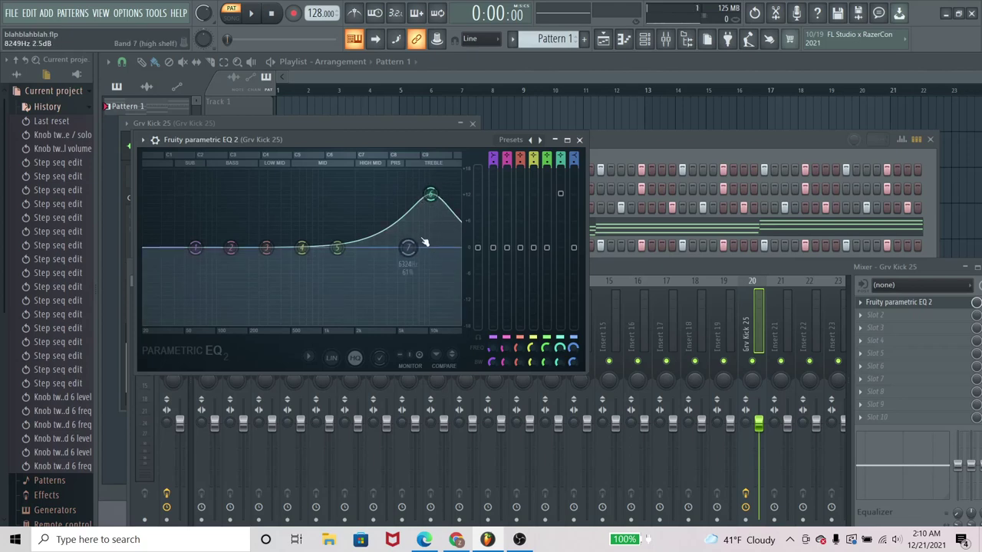
pyautogui.click(613, 148)
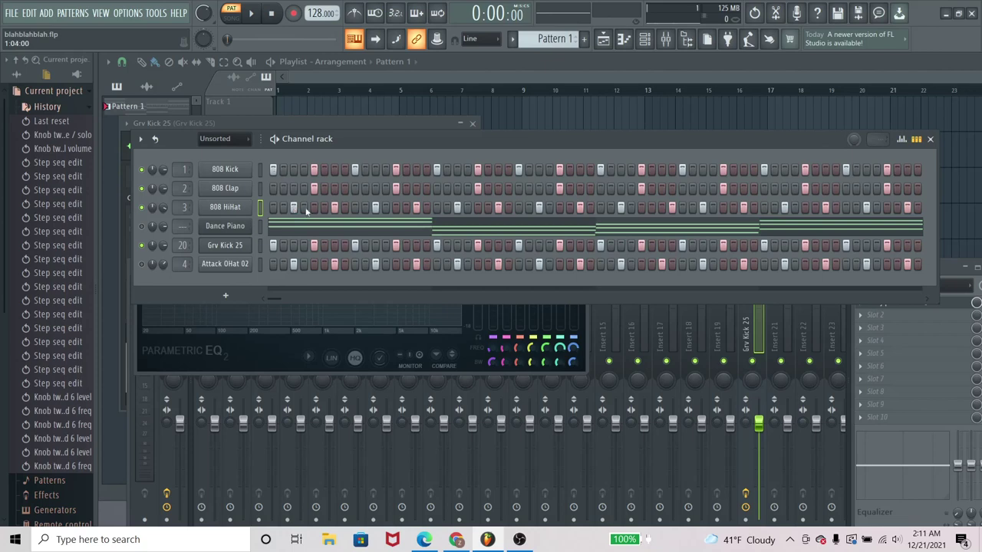
pyautogui.click(346, 331)
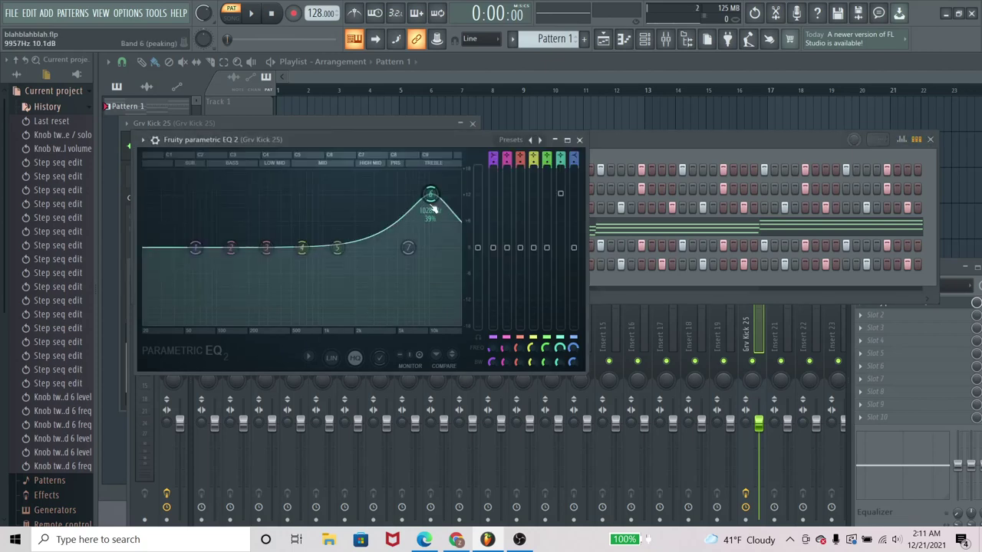
pyautogui.press('space')
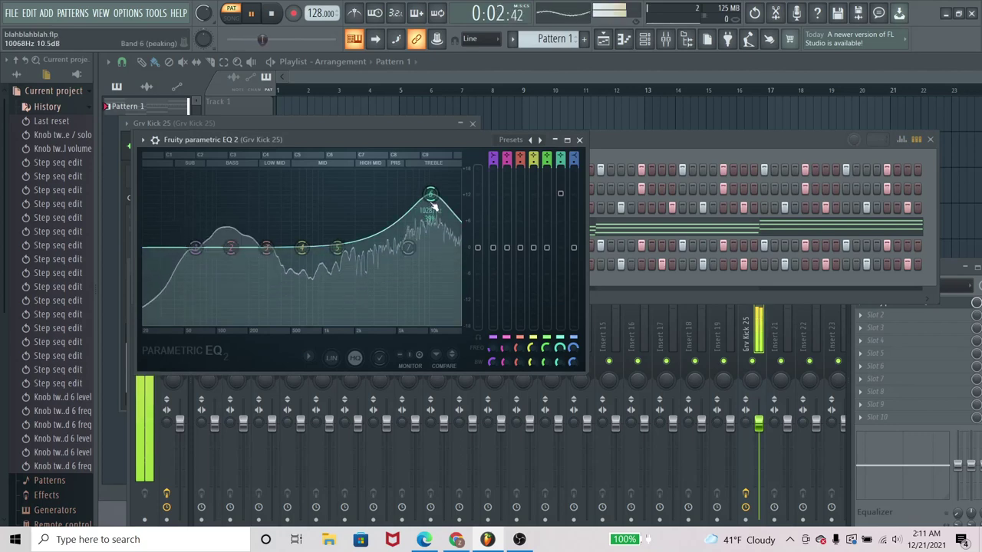
pyautogui.press('space')
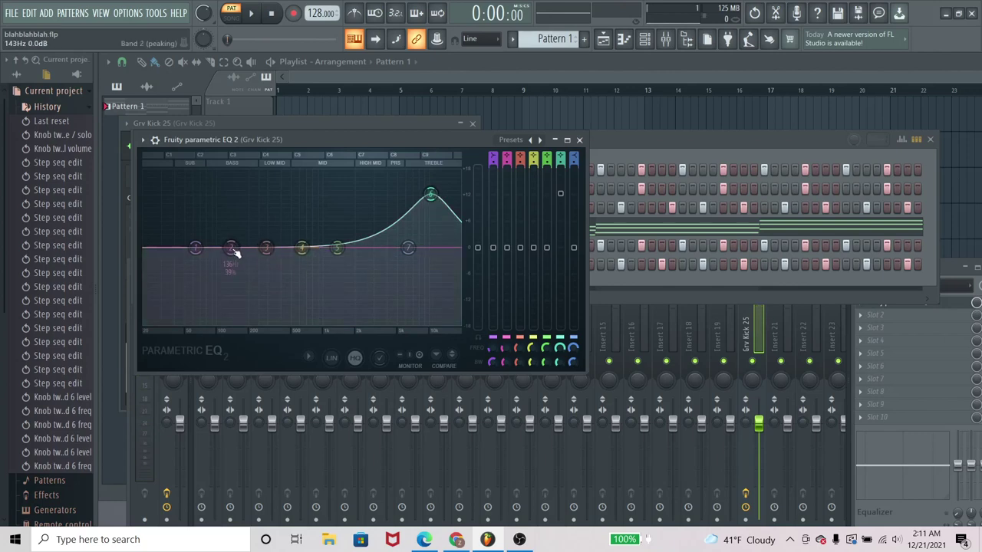
# Step: Boost EQ band 2 on Grv Kick 25 by about 8 dB near 136 Hz while the pattern plays
pyautogui.press('space')
pyautogui.moveTo(234, 254); pyautogui.dragTo(234, 216)
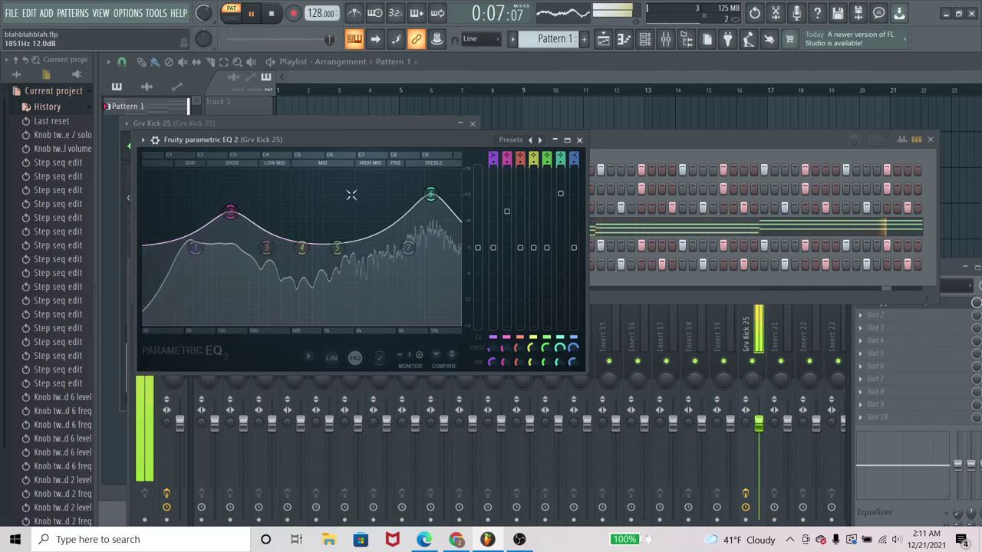
pyautogui.press('space')
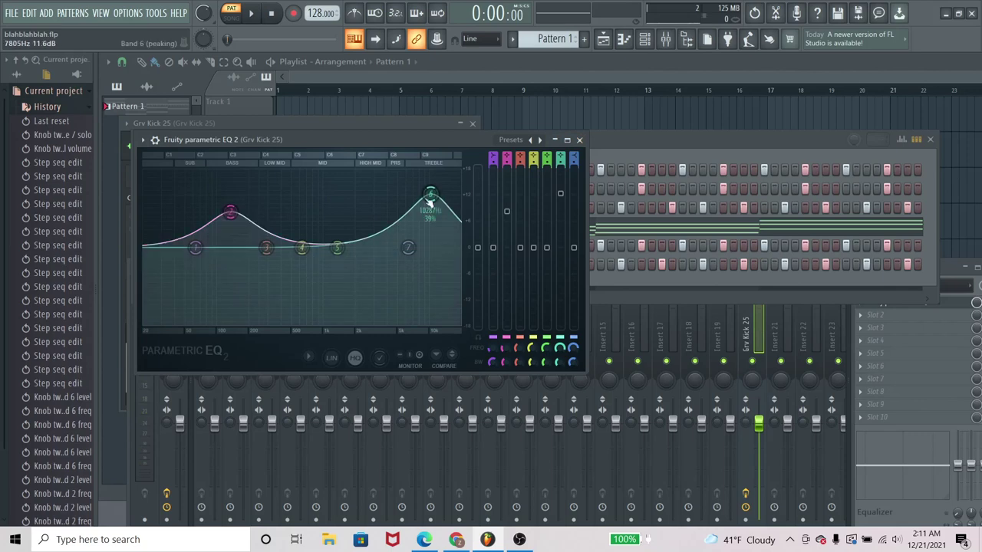
# Step: Close the EQ, reposition the mixer to show its effect mix levels, and solo the Grv Kick 25 channel
pyautogui.click(579, 139)
pyautogui.moveTo(941, 265); pyautogui.dragTo(914, 182)
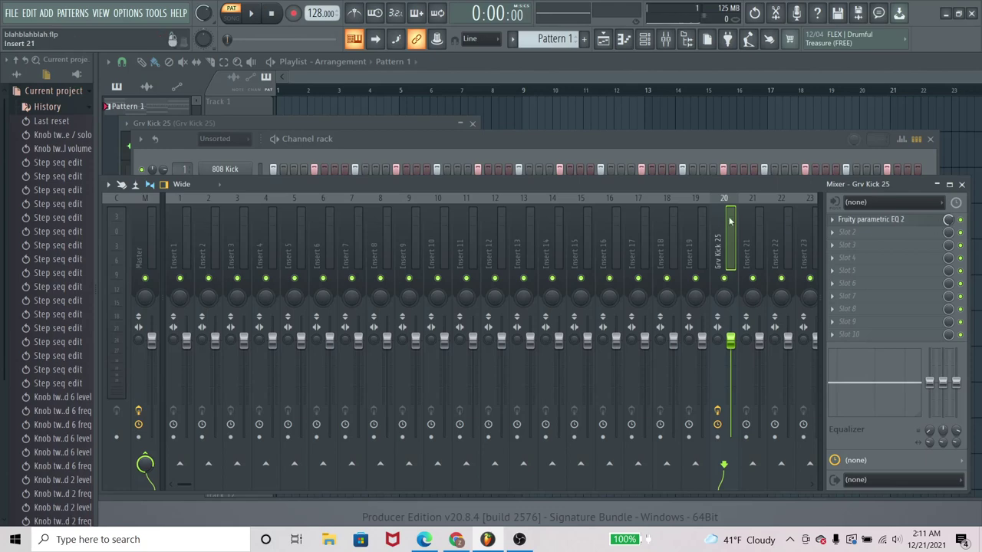
pyautogui.click(514, 144)
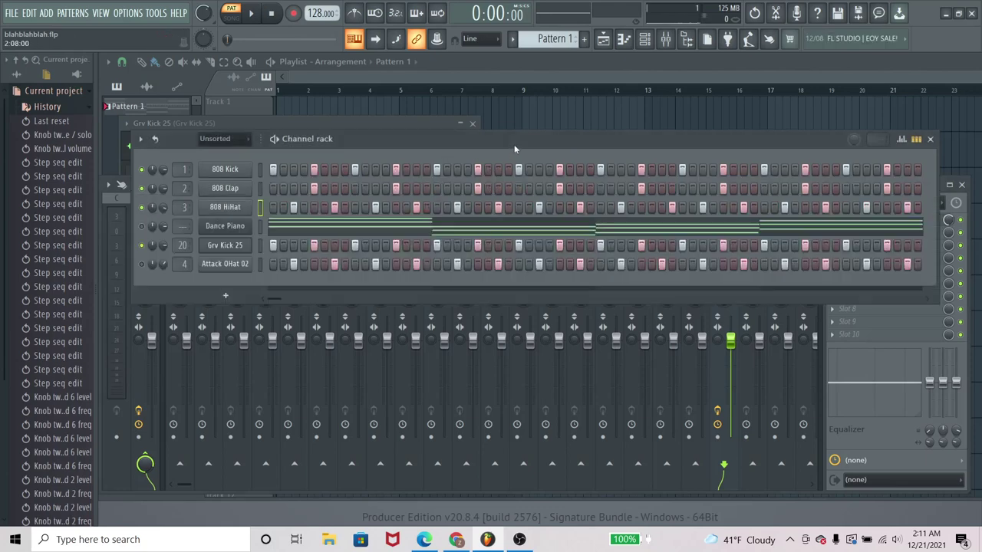
pyautogui.rightClick(142, 246)
pyautogui.click(158, 251)
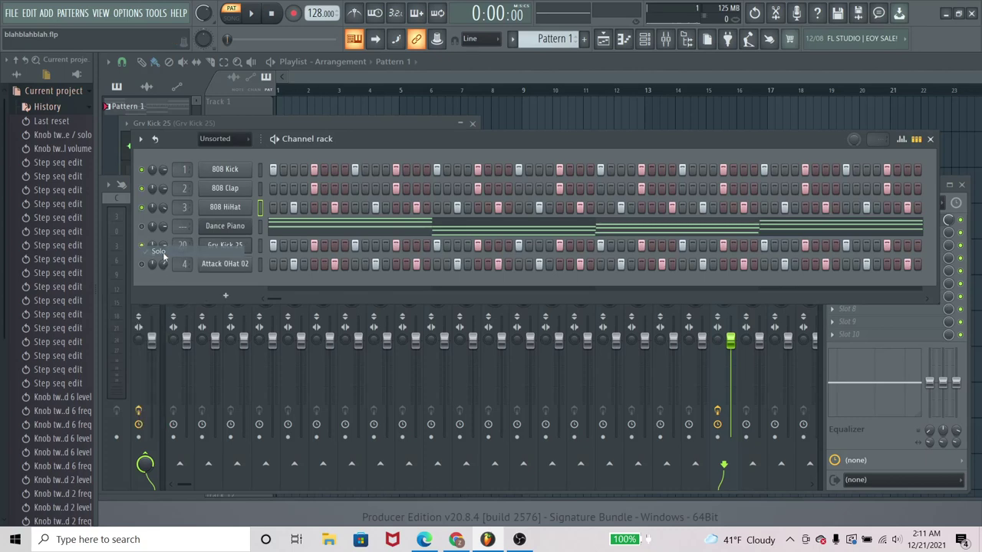
# Step: Set the Fruity Parametric EQ 2 mix level on the Grv Kick 25 track to 0% and play the soloed kick
pyautogui.click(827, 383)
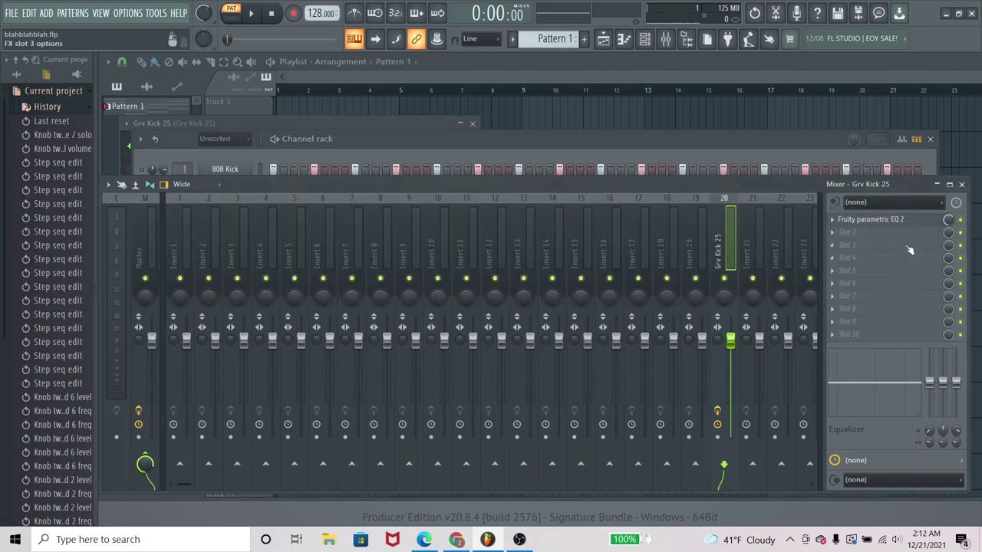
pyautogui.scroll(2, 950, 222)
pyautogui.press('space')
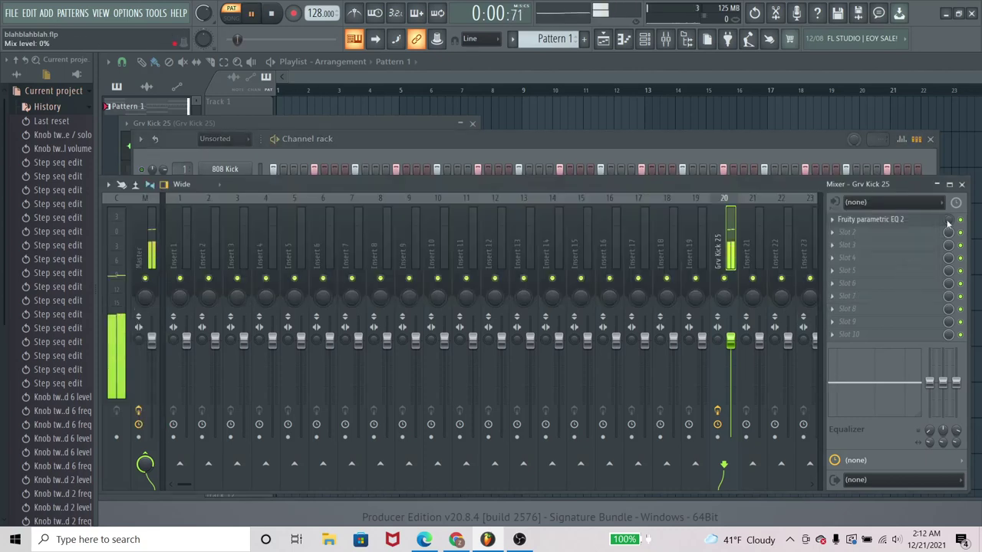
# Step: Raise the Fruity Parametric EQ 2 mix level on the Grv Kick 25 track and delete the Attack OHat 02 channel
pyautogui.scroll(20, 949, 220)
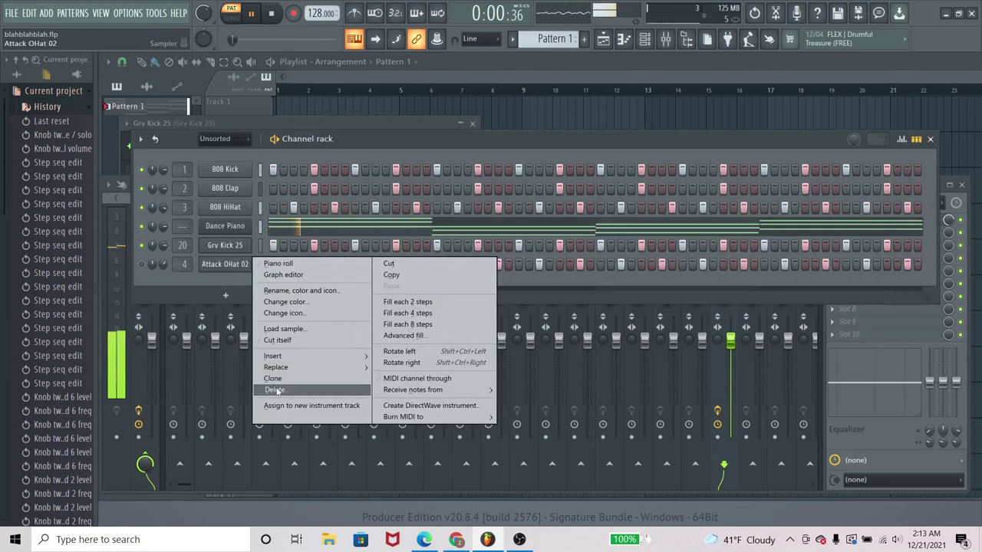
pyautogui.click(322, 449)
pyautogui.click(552, 310)
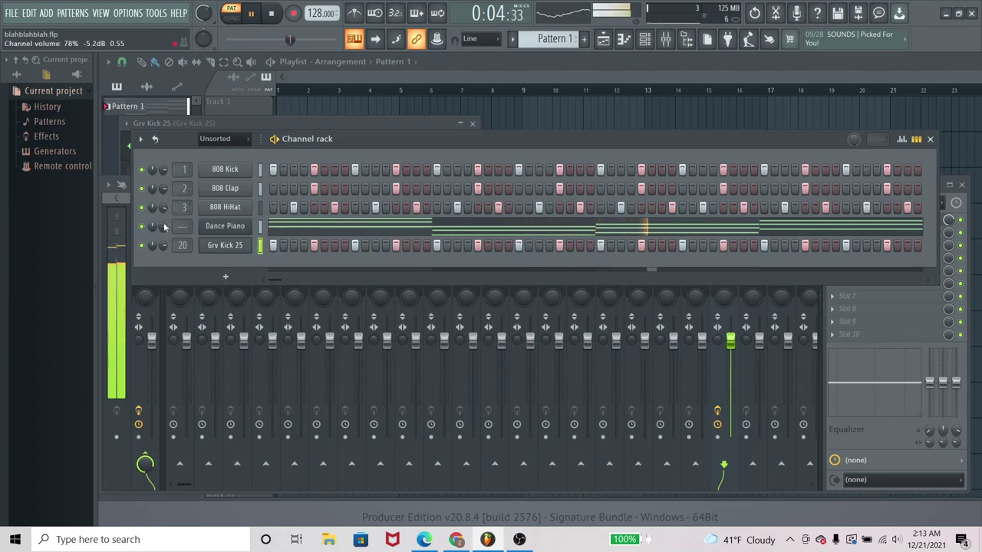
# Step: Correct the misplaced 808 HiHat step in the pattern's third bar, playing the pattern before and after the edit
pyautogui.press('space')
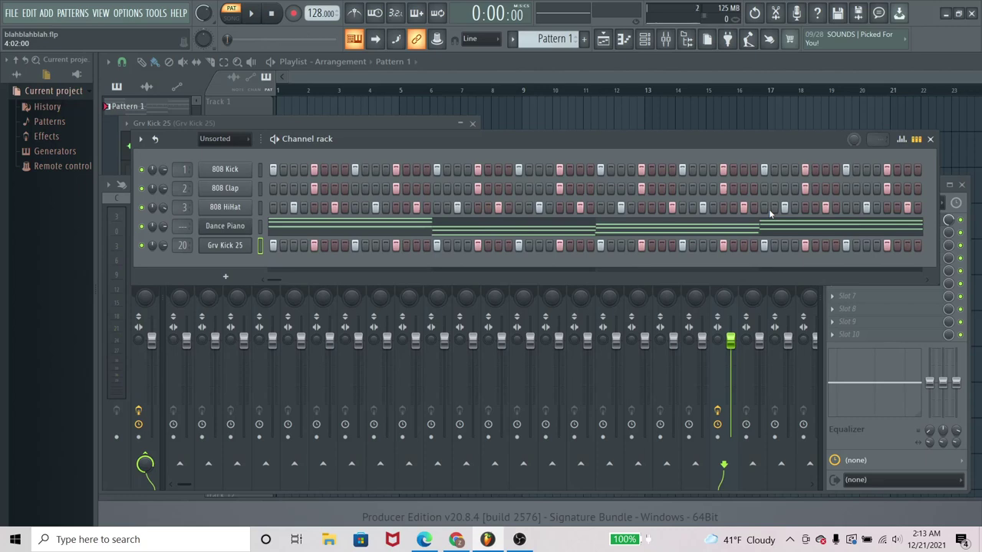
pyautogui.press('space')
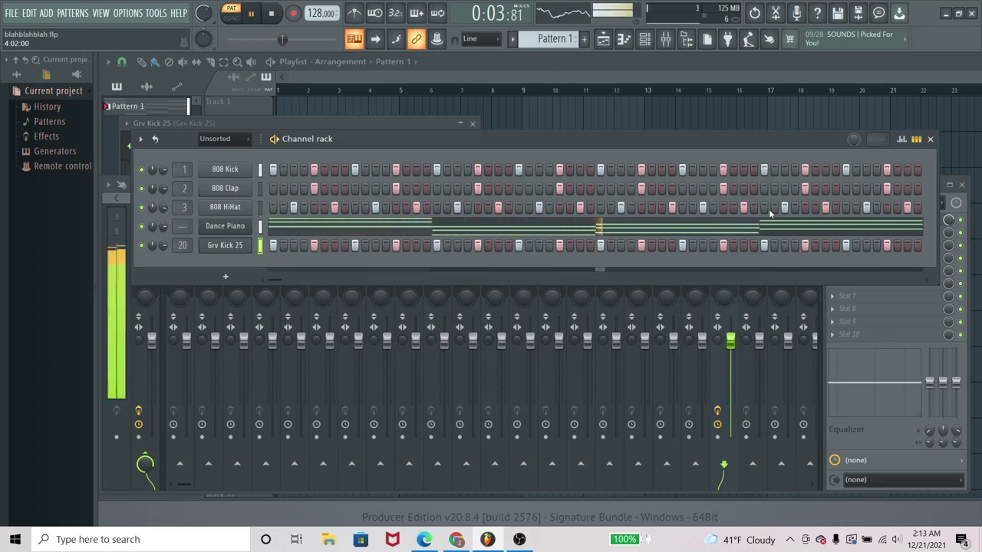
pyautogui.press('space')
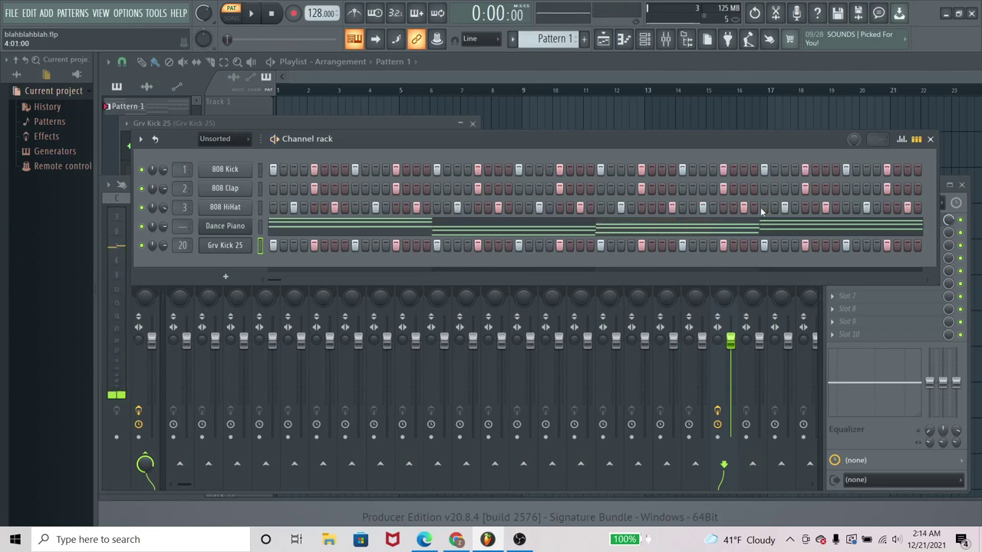
pyautogui.click(671, 209)
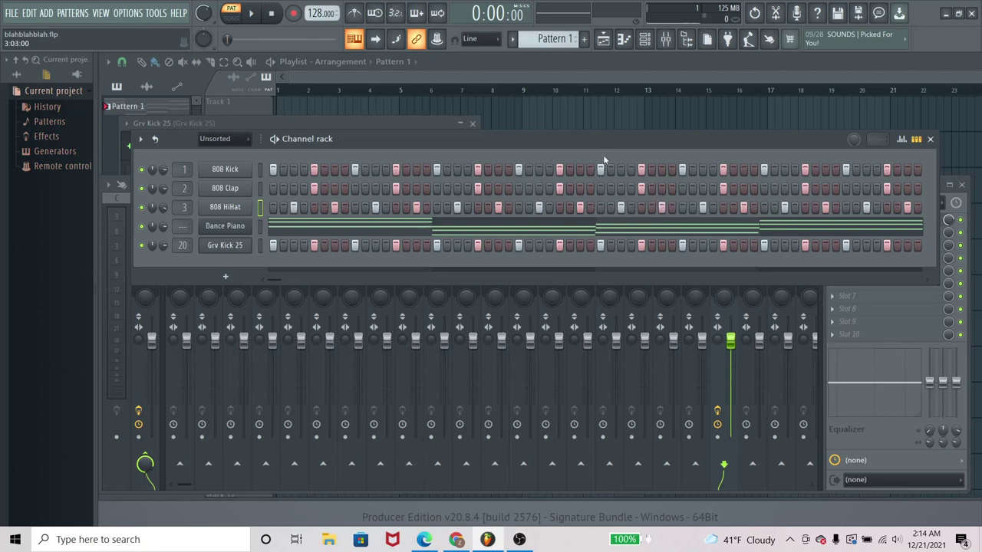
pyautogui.press('space')
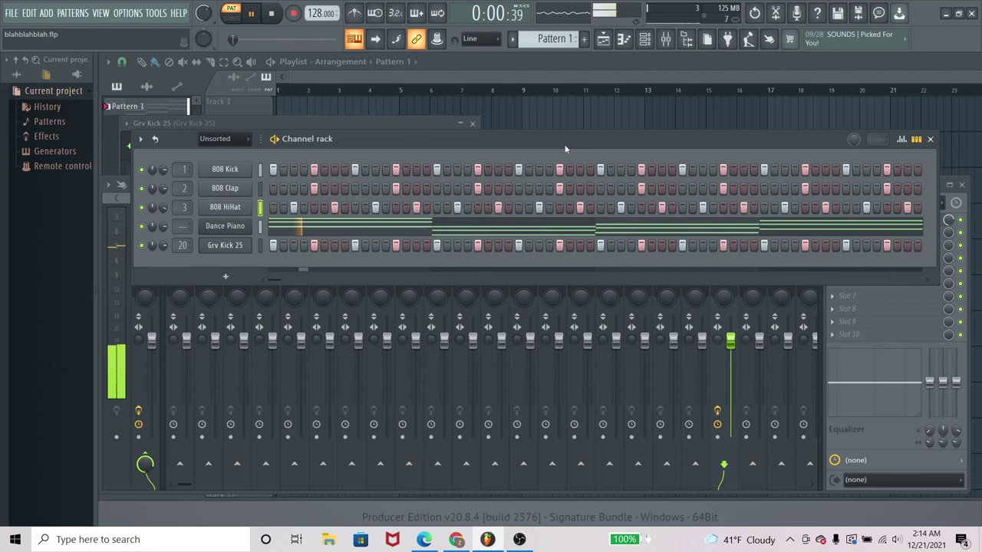
pyautogui.press('space')
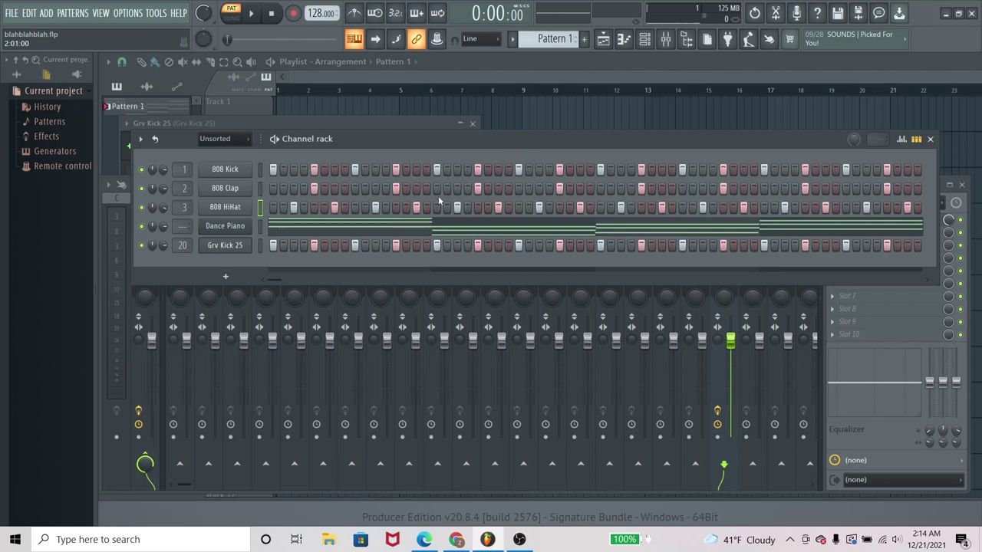
# Step: Switch the browser to all content, collapse the Packs folder and expand the generator plugin presets
pyautogui.click(48, 107)
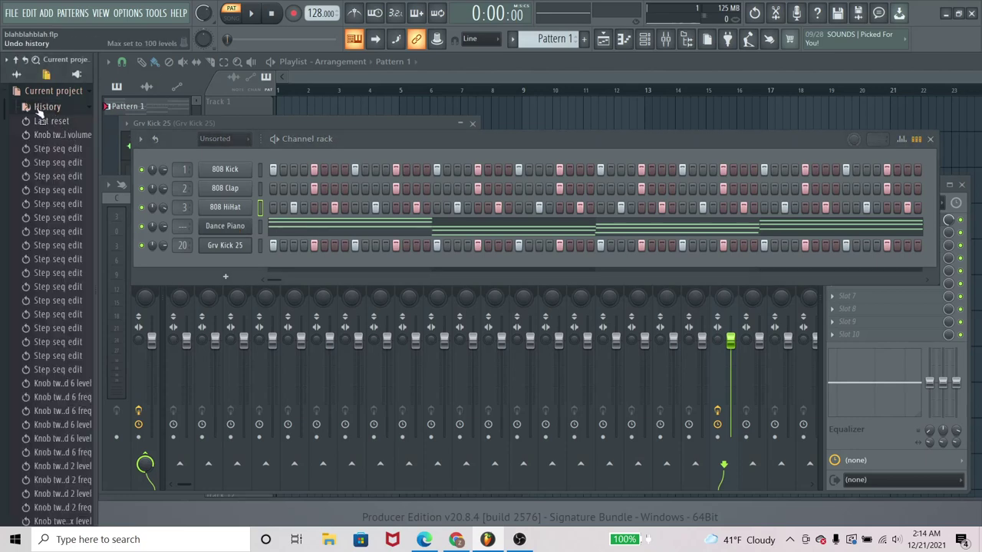
pyautogui.click(16, 74)
pyautogui.scroll(8, 66, 146)
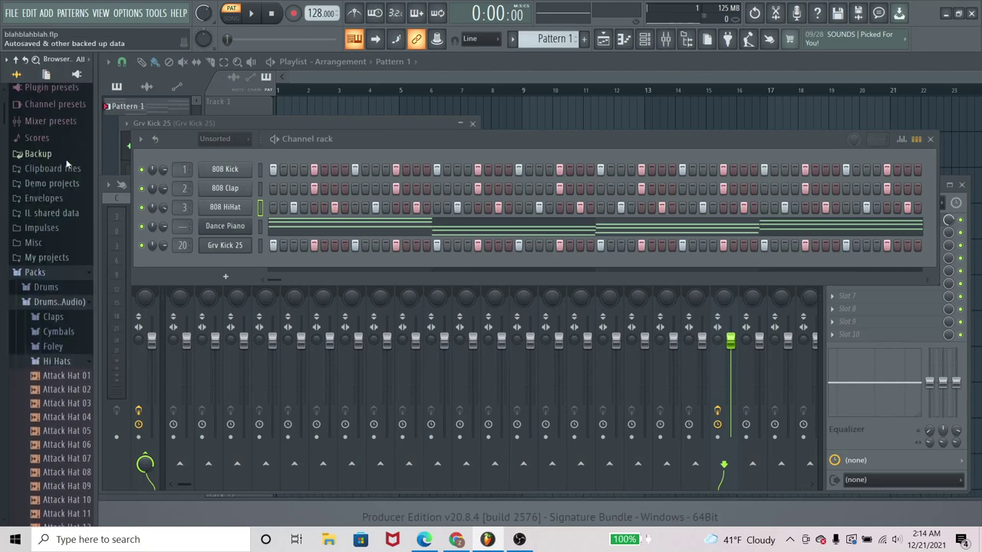
pyautogui.click(59, 329)
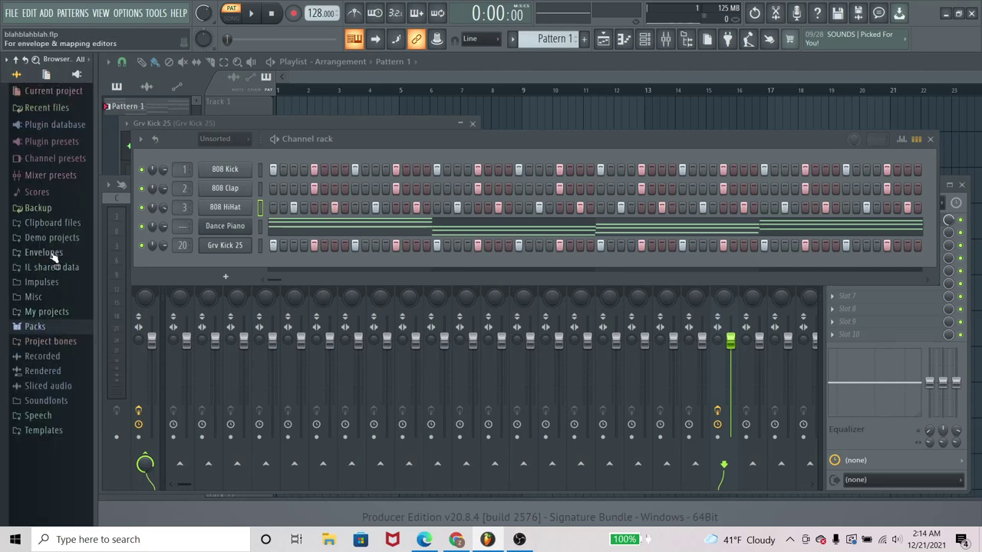
pyautogui.click(54, 141)
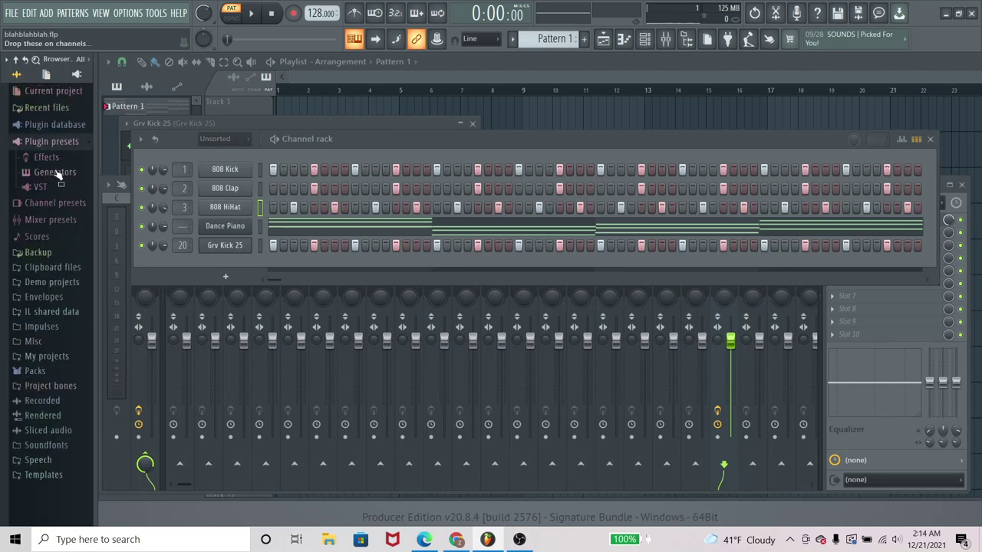
pyautogui.click(57, 172)
# Step: Add the Harmless keyboard preset Additive Wurly FG as a new channel below Grv Kick 25
pyautogui.scroll(-5, 72, 326)
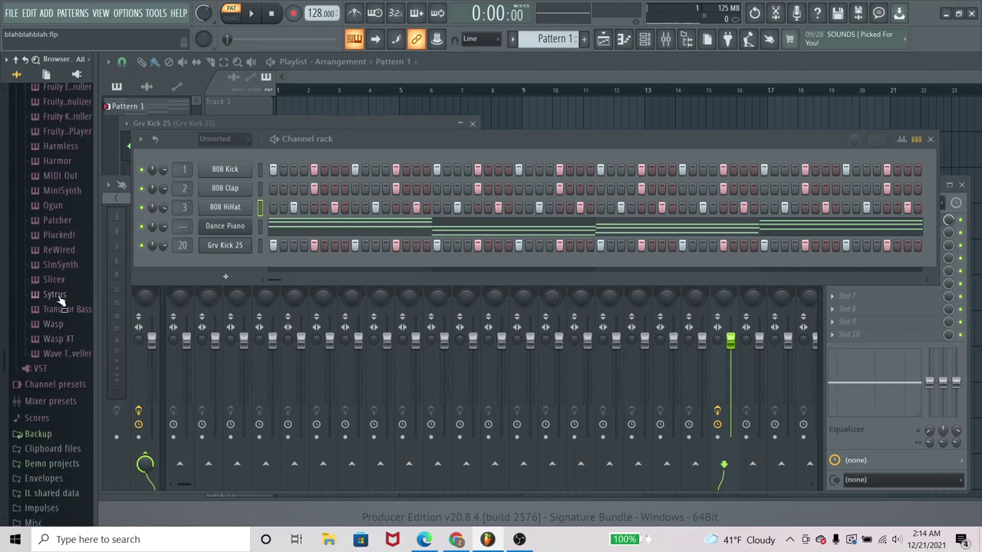
pyautogui.scroll(2, 65, 300)
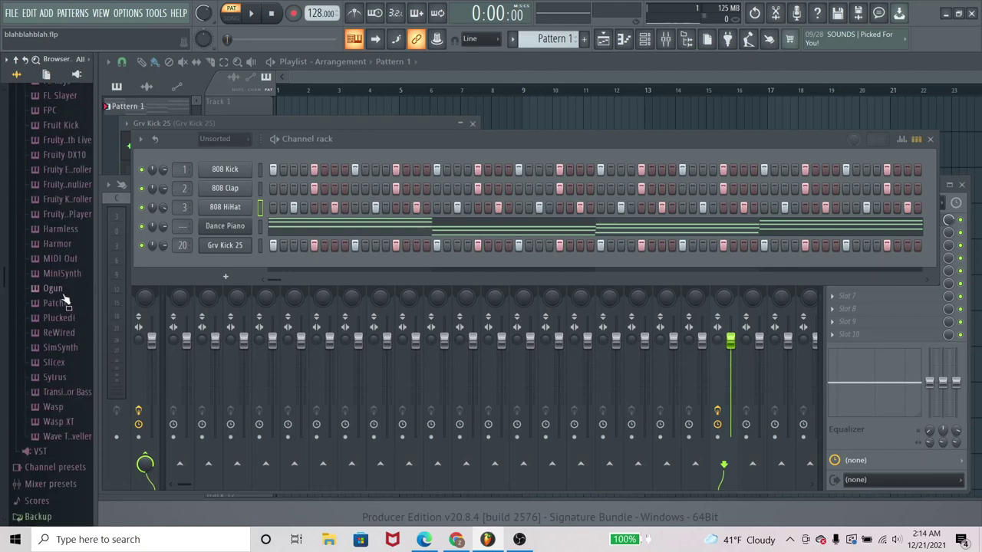
pyautogui.click(57, 231)
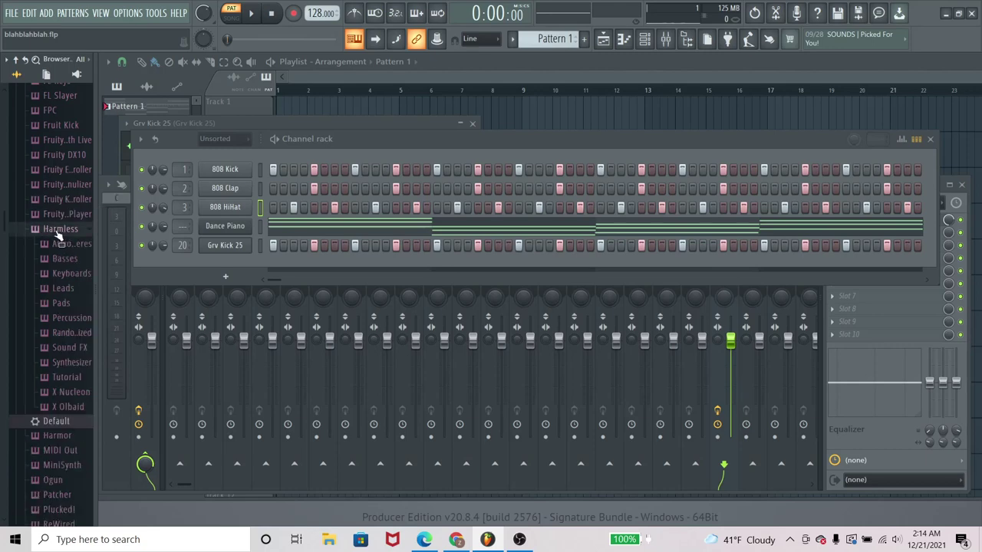
pyautogui.click(68, 274)
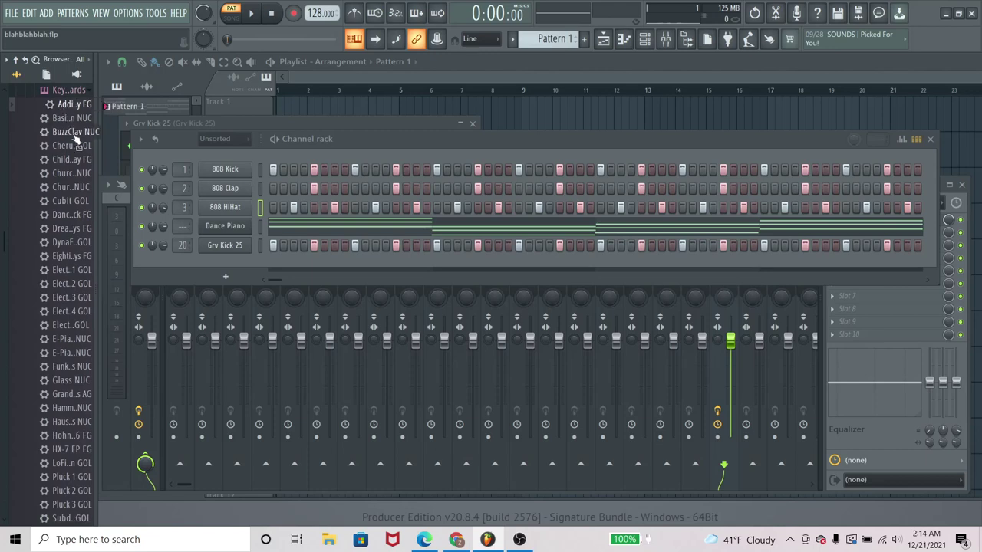
pyautogui.moveTo(65, 106); pyautogui.dragTo(207, 261)
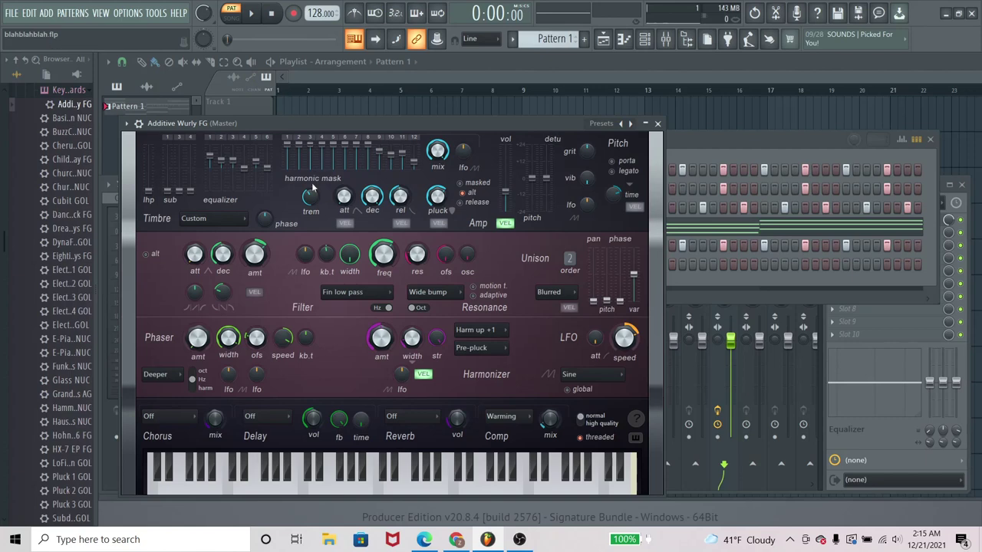
# Step: Play several notes to audition the Additive Wurly FG sound
pyautogui.press('z')
pyautogui.press('z')
pyautogui.press('x')
pyautogui.press('c')
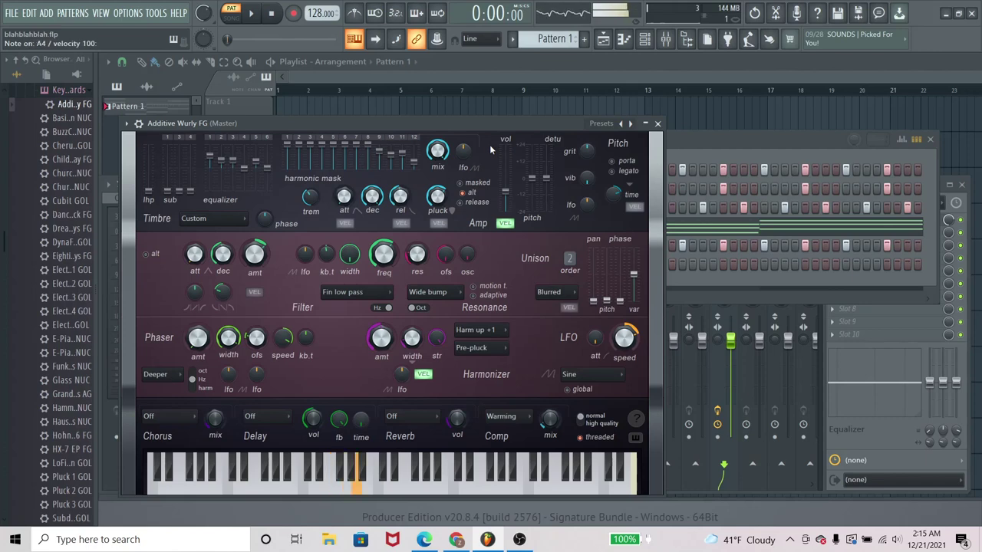
pyautogui.press('c')
pyautogui.press('b')
pyautogui.press('z')
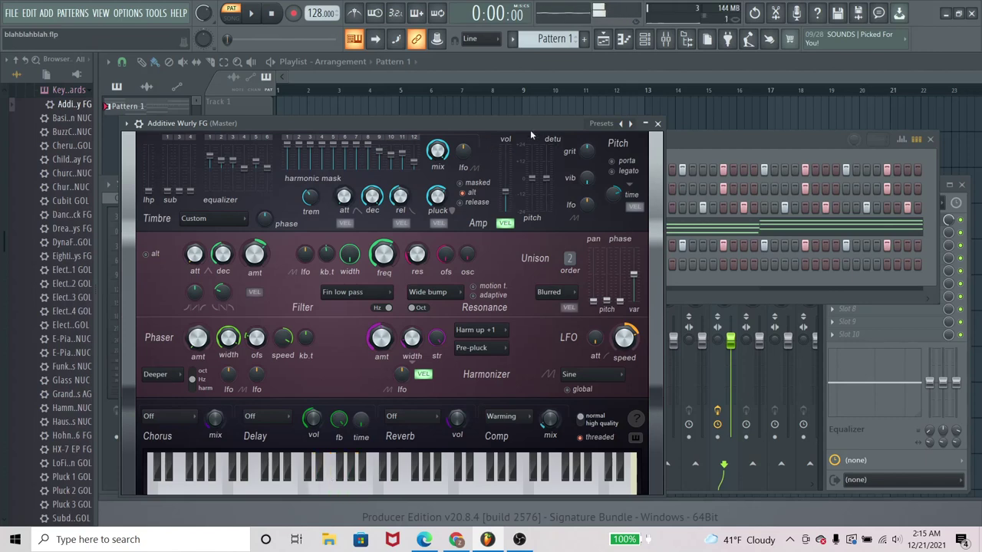
# Step: Change the Harmless instrument to the 8 Bit Wonderland FG preset and compare the Atmospheres and Keyboards preset folders
pyautogui.click(126, 124)
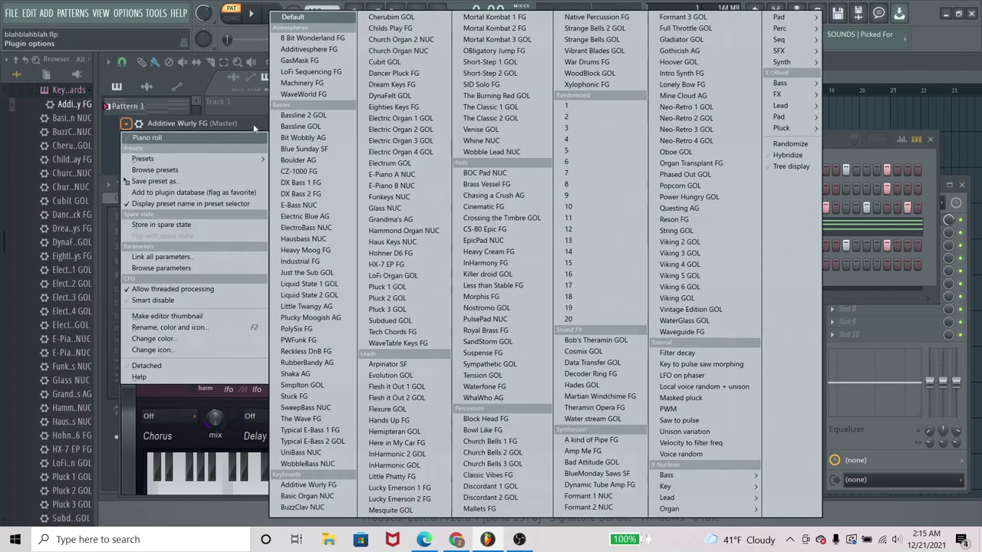
pyautogui.click(275, 132)
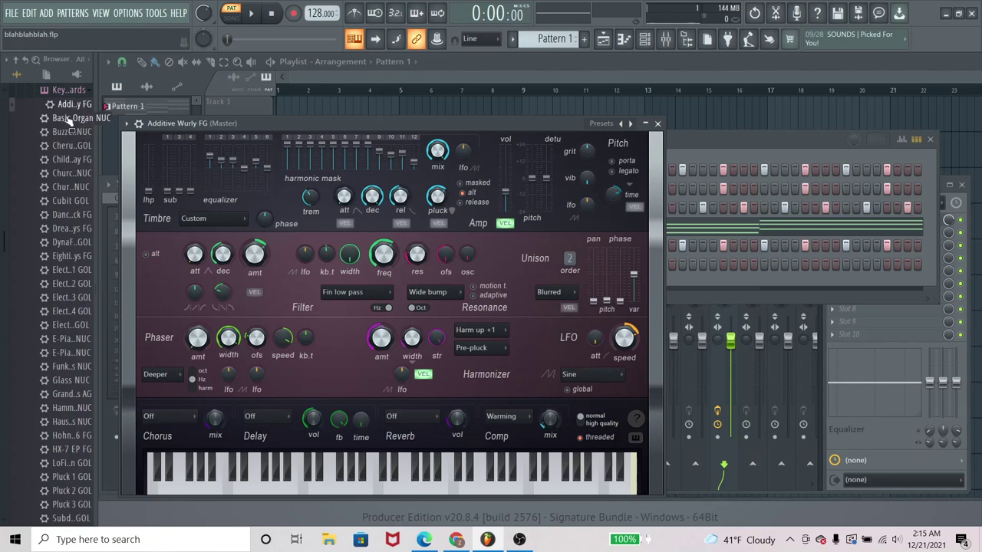
pyautogui.click(630, 124)
pyautogui.scroll(8, 67, 138)
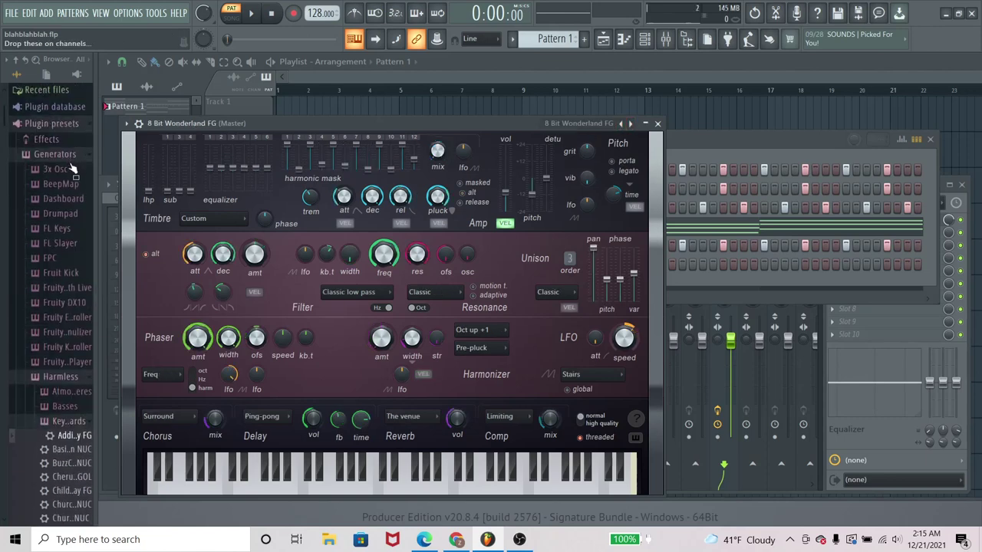
pyautogui.scroll(-3, 66, 353)
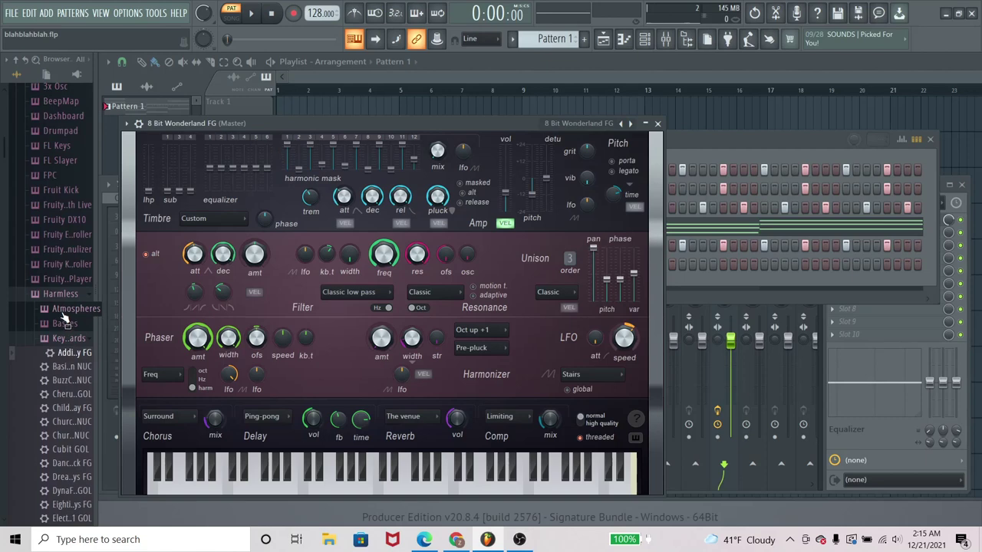
pyautogui.click(65, 313)
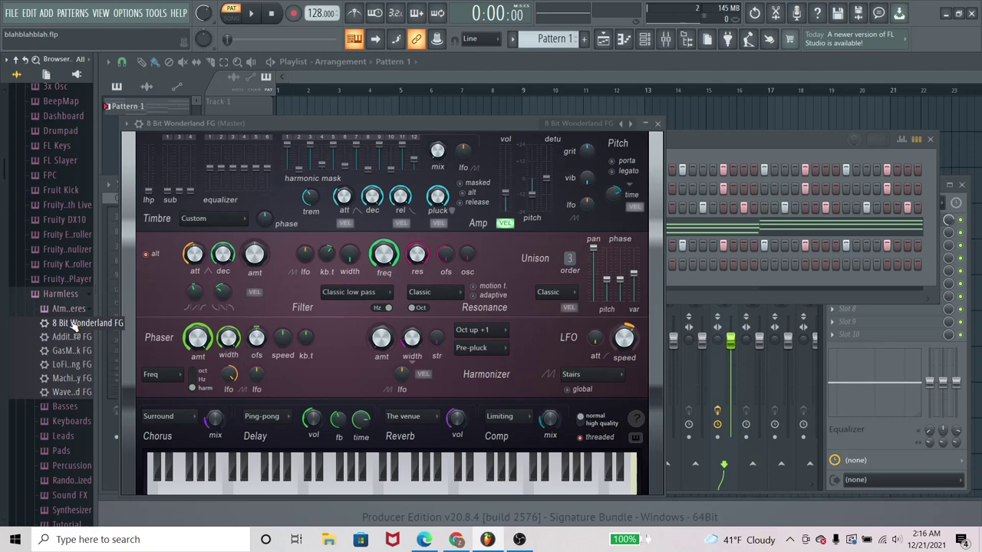
pyautogui.scroll(-4, 71, 322)
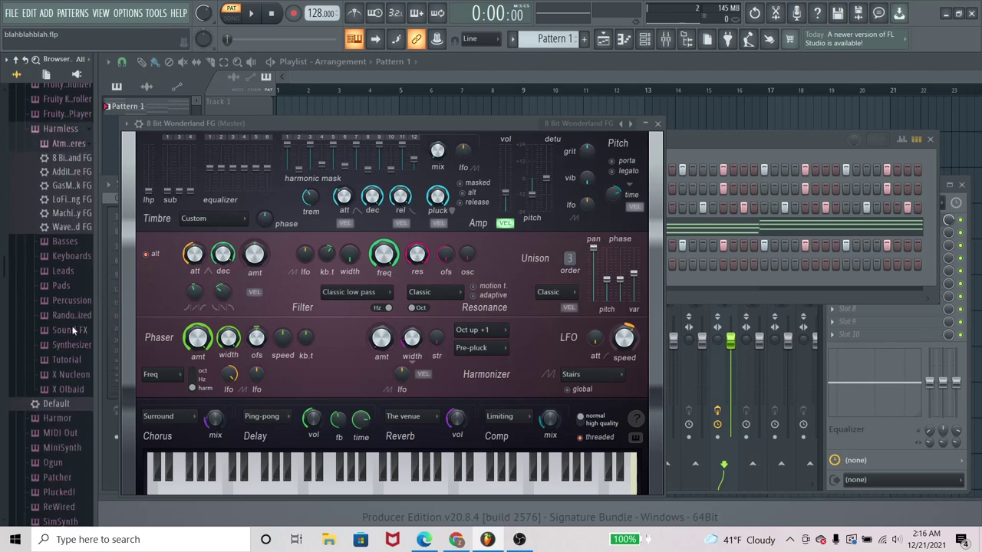
pyautogui.click(70, 259)
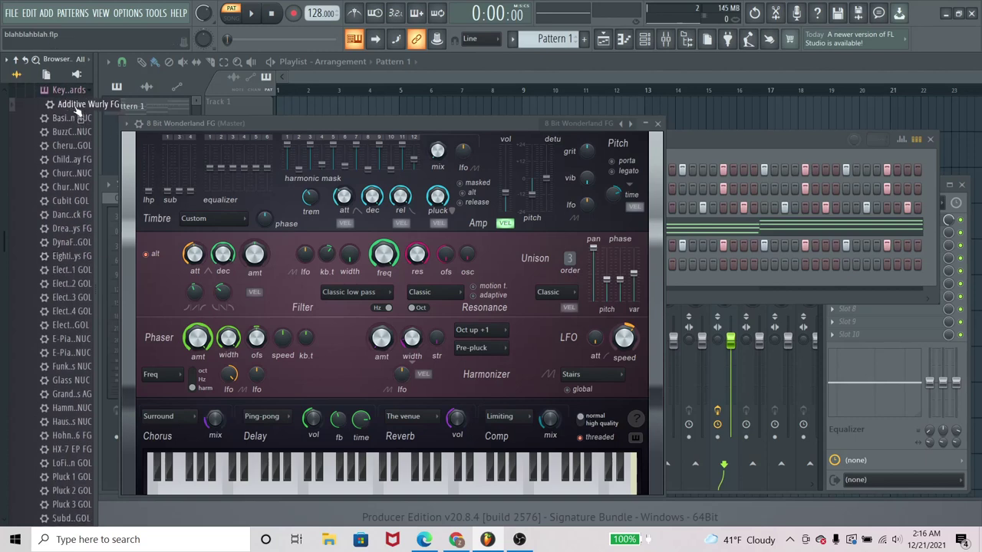
# Step: Load the Additive Wurly FG keyboard preset into the open Harmless instrument
pyautogui.click(128, 124)
pyautogui.moveTo(145, 159)
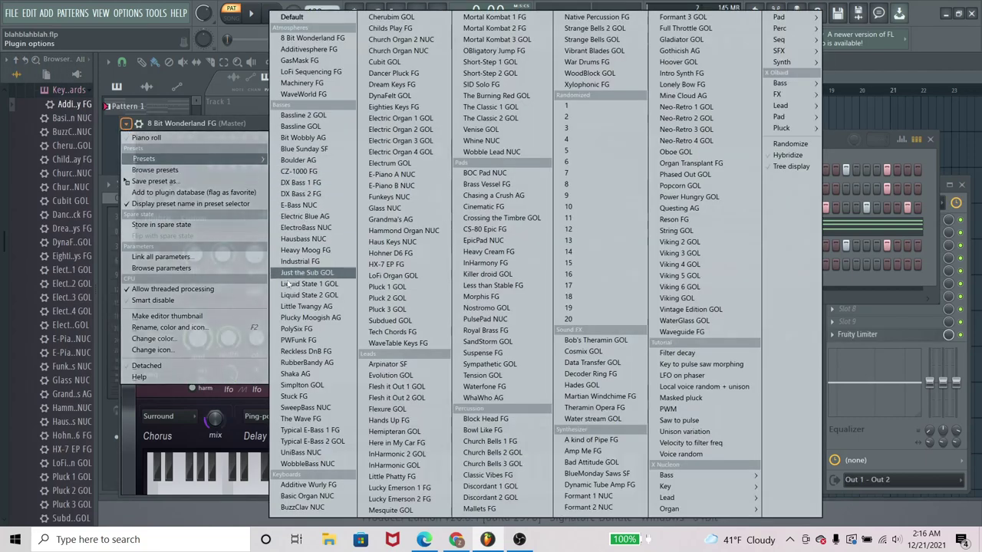
pyautogui.click(303, 485)
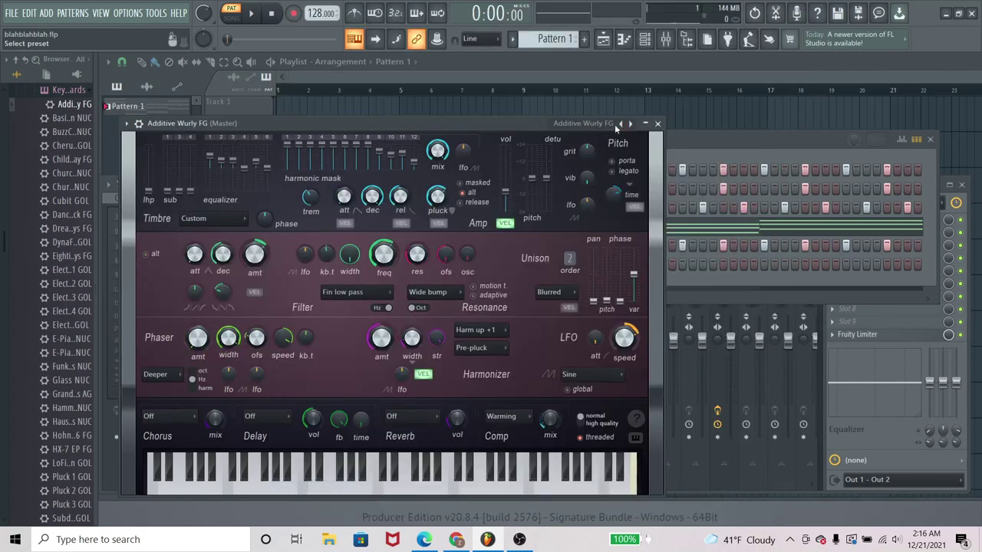
# Step: Advance Harmless to the Basic Organ NUC preset and play a series of notes to audition it
pyautogui.click(631, 123)
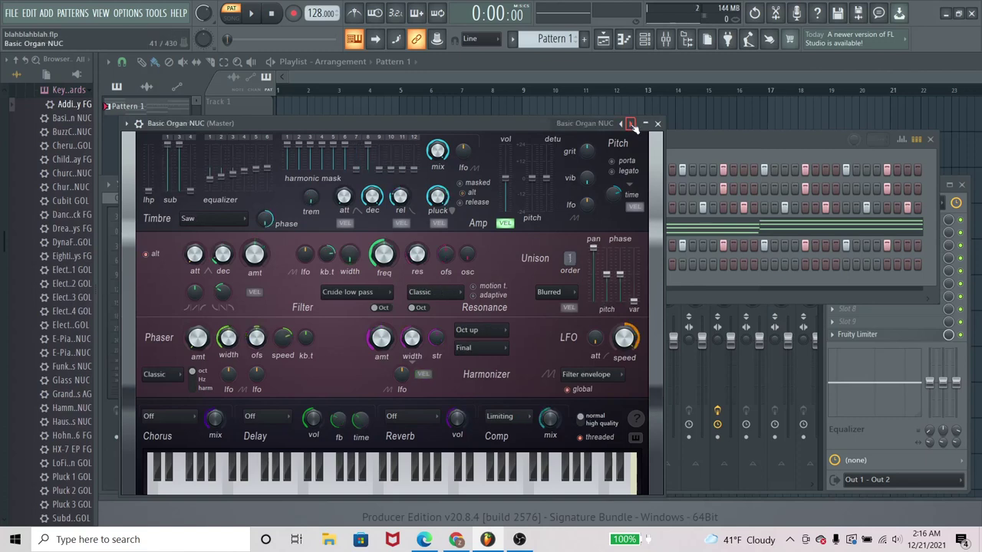
pyautogui.press('v')
pyautogui.press('c')
pyautogui.press('x')
pyautogui.press('c')
pyautogui.press('b')
pyautogui.press('z')
pyautogui.press('x')
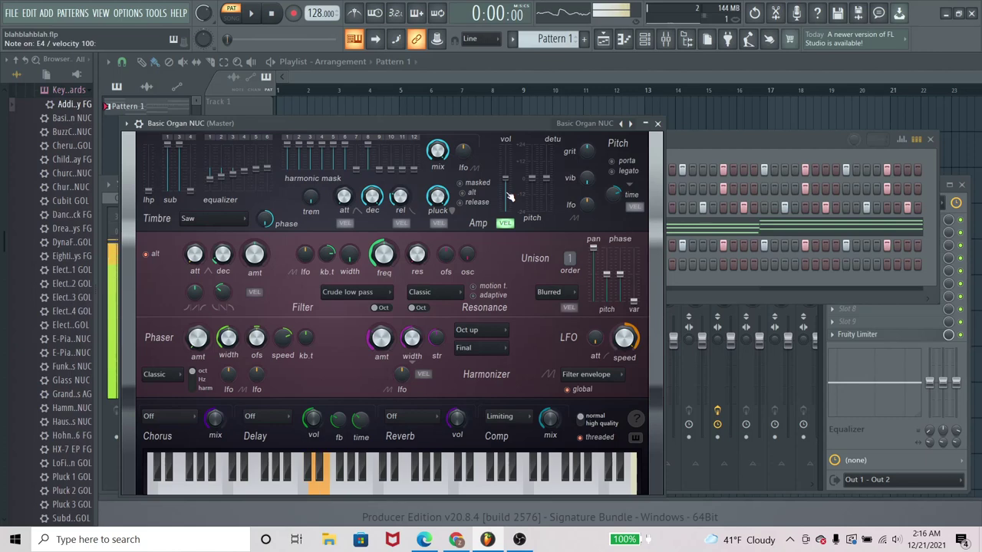
pyautogui.press('b')
# Step: Advance Harmless to the BuzzClav NUC preset and play a few notes with it
pyautogui.click(630, 124)
pyautogui.press('v')
pyautogui.press('b')
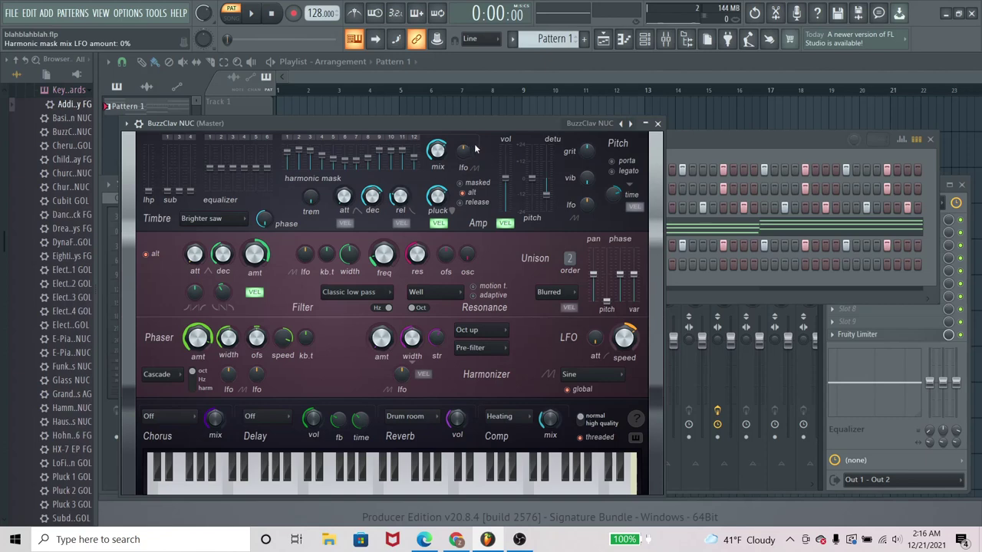
# Step: Load the Flexure GOL preset from the Harmless Leads folder into the BuzzClav NUC channel
pyautogui.scroll(4, 69, 219)
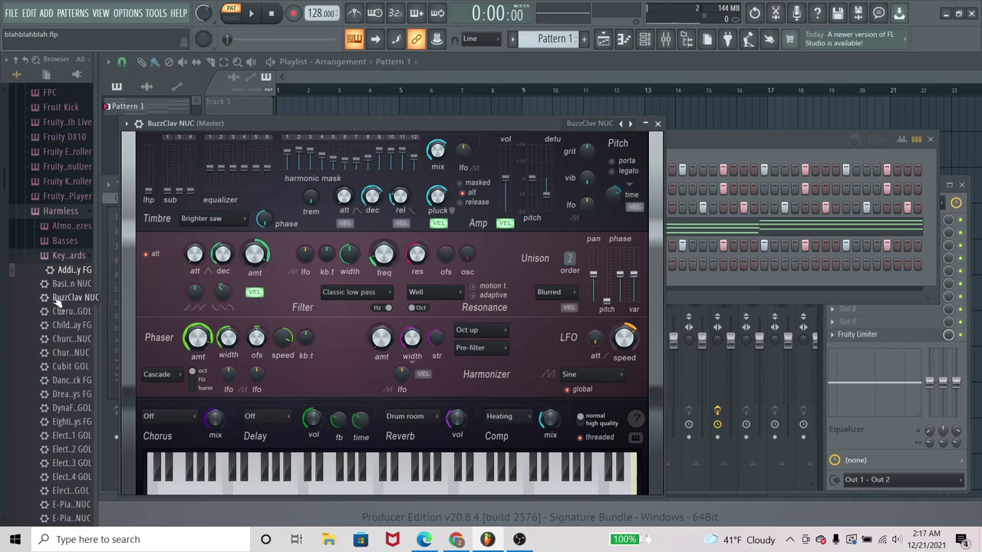
pyautogui.scroll(-5, 77, 384)
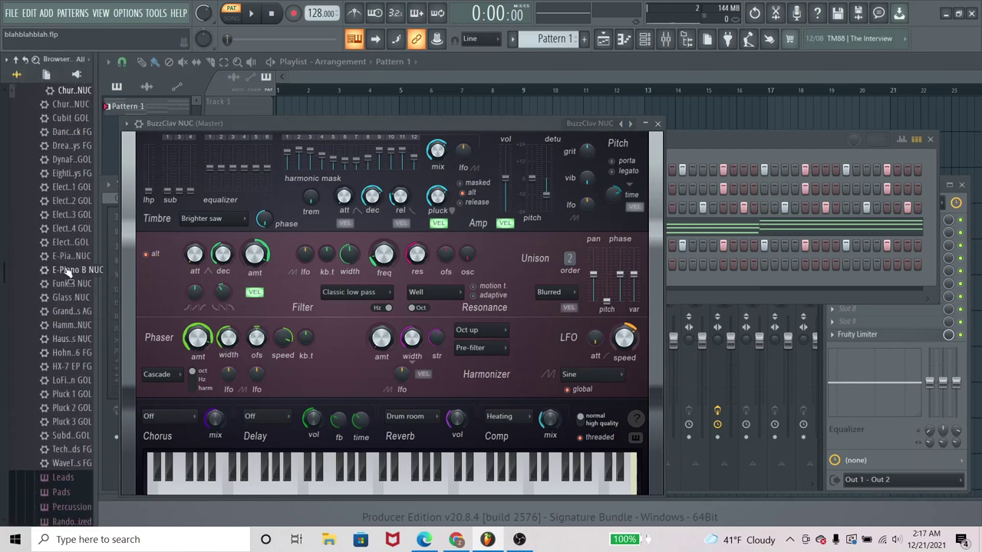
pyautogui.scroll(1, 66, 213)
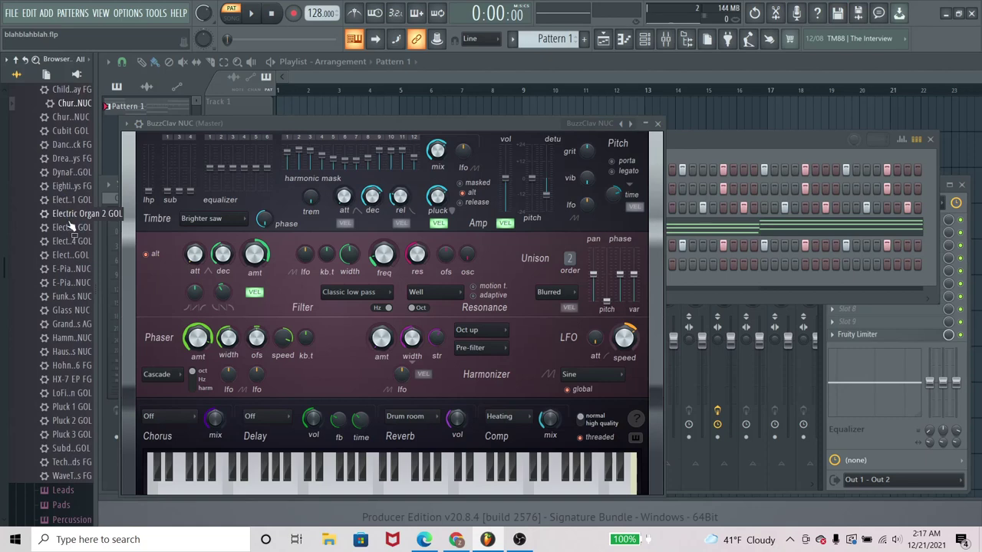
pyautogui.scroll(3, 69, 226)
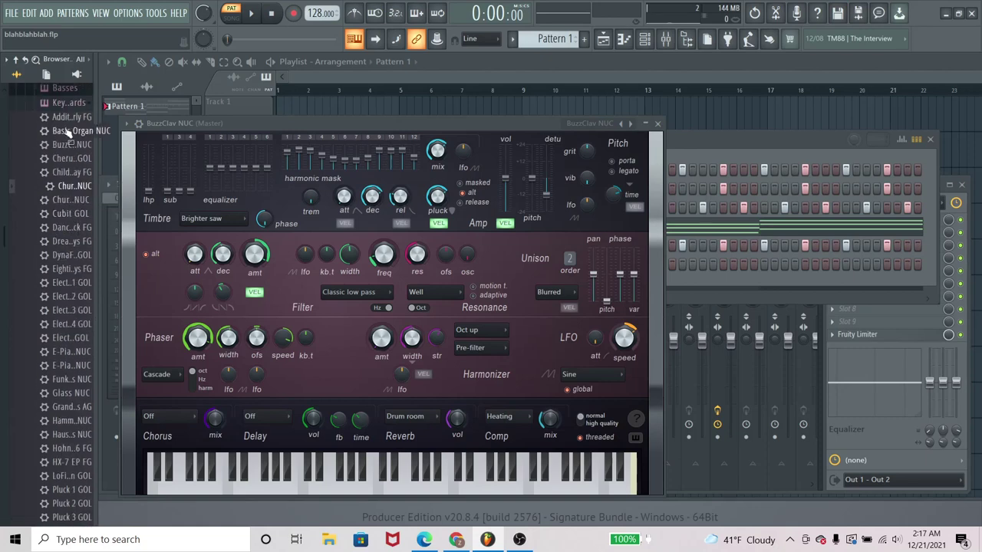
pyautogui.click(66, 104)
pyautogui.click(63, 118)
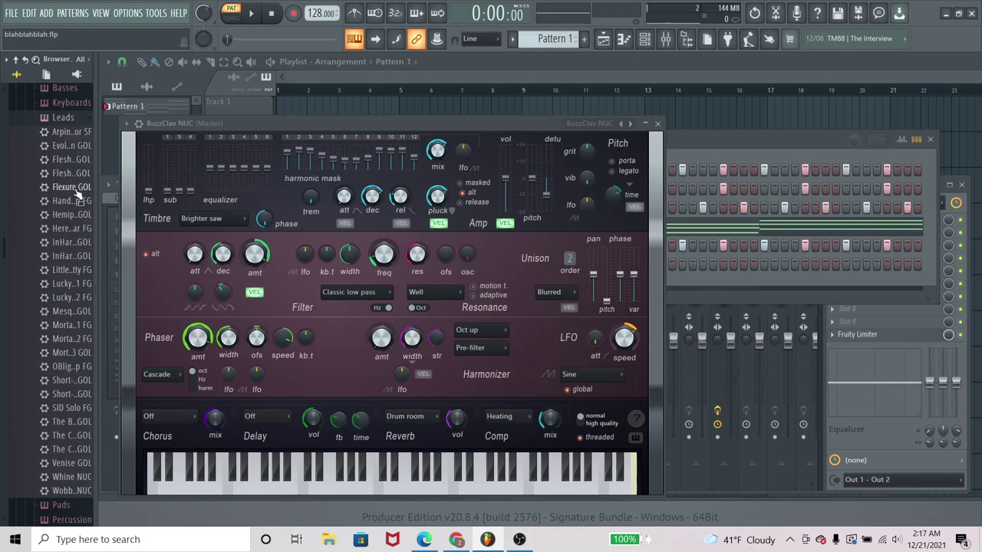
pyautogui.press('F6')
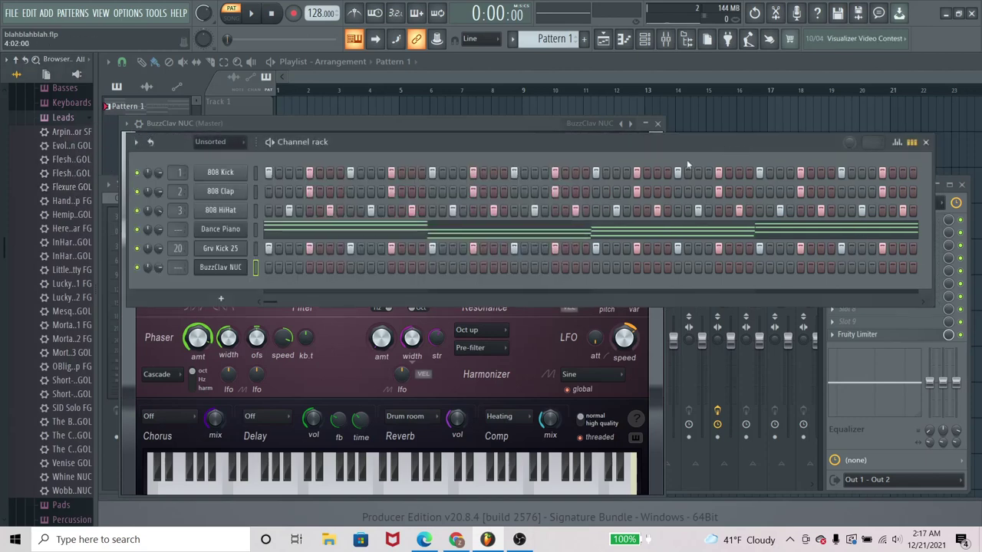
pyautogui.moveTo(76, 192); pyautogui.dragTo(215, 267)
# Step: Play a repeated series of notes to audition the Flexure GOL lead sound
pyautogui.press('c')
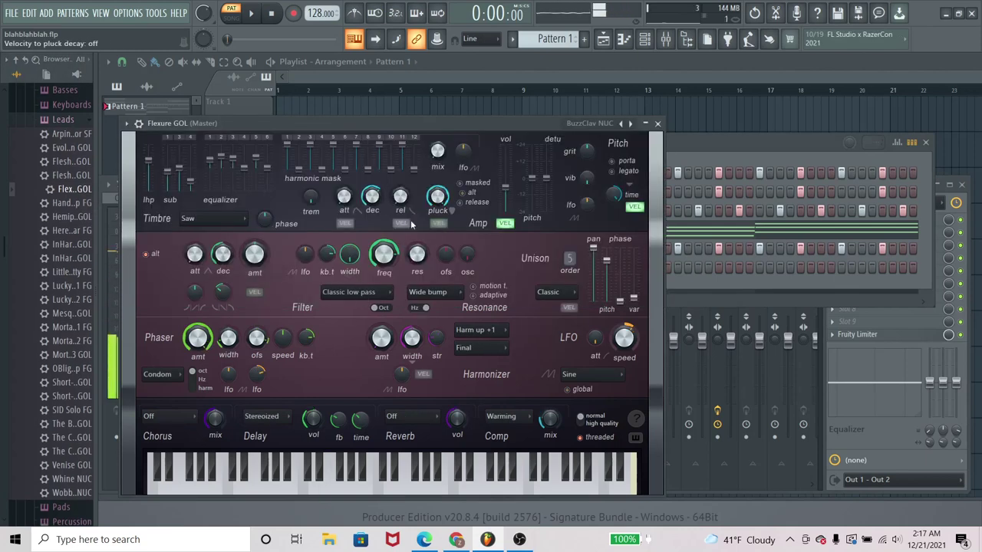
pyautogui.press('n')
pyautogui.press('b')
pyautogui.press('v')
pyautogui.press('c')
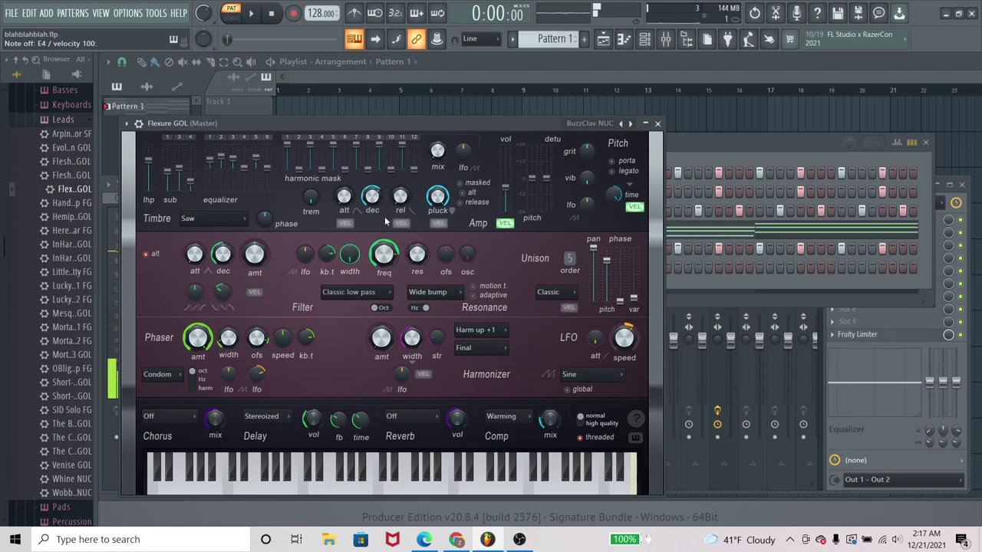
pyautogui.press('n')
pyautogui.press('b')
pyautogui.press('v')
pyautogui.press('c')
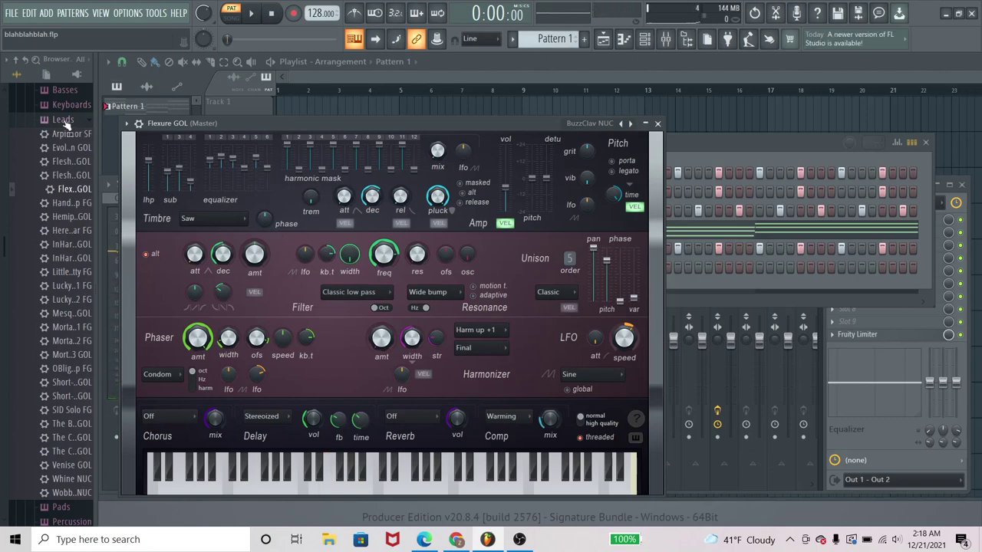
# Step: Add a Sytrus channel with the Cerbera saw bass preset below Flexure GOL and move its window clear of the channel names
pyautogui.click(691, 142)
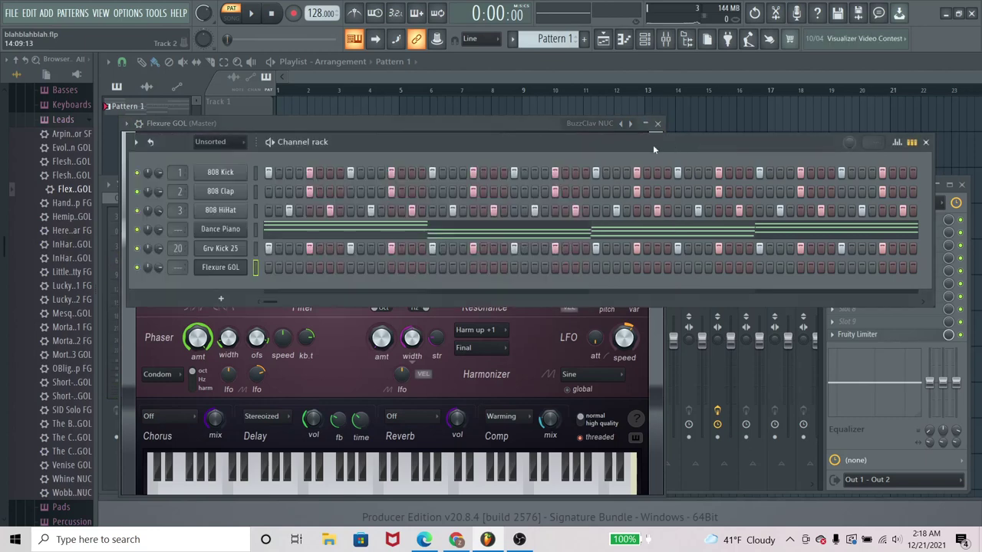
pyautogui.click(64, 121)
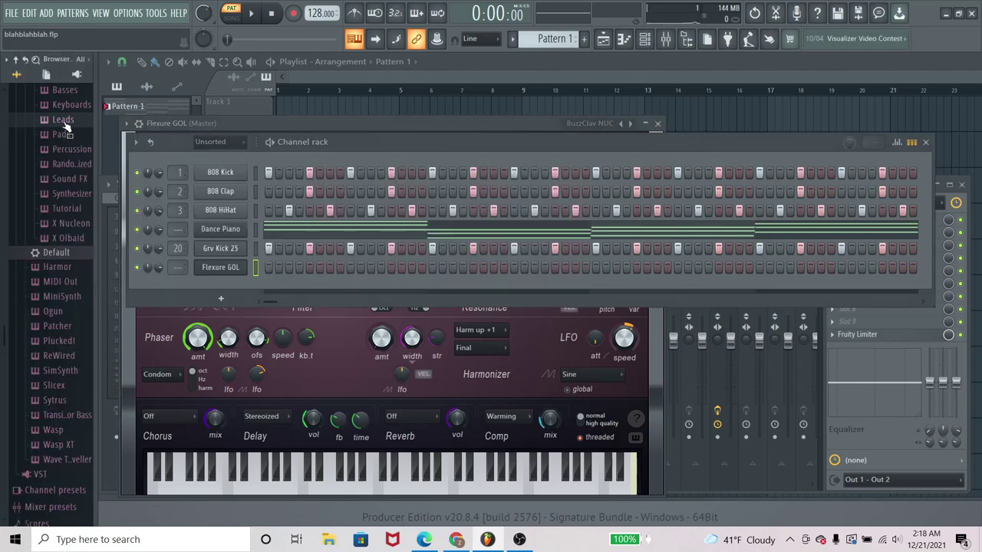
pyautogui.click(65, 405)
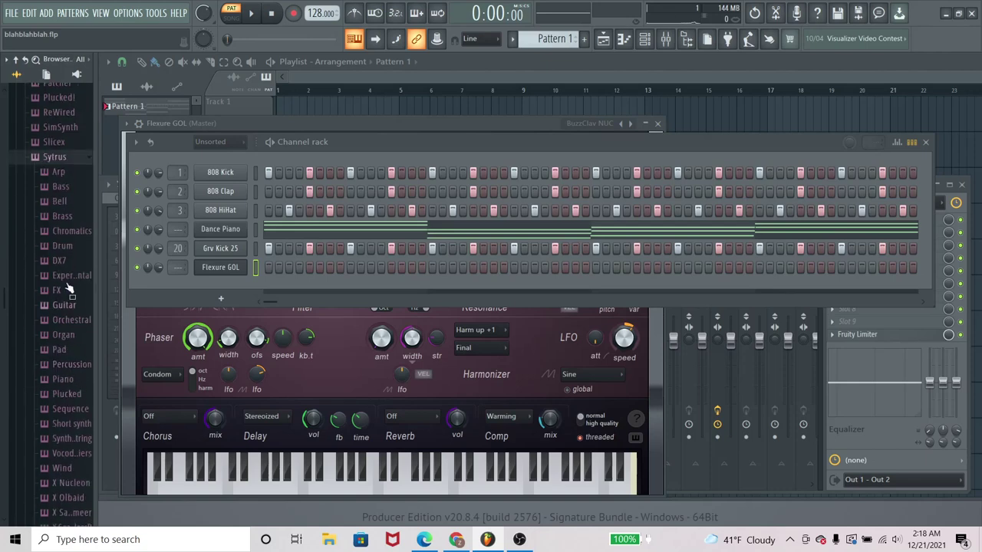
pyautogui.click(65, 190)
pyautogui.moveTo(69, 105); pyautogui.dragTo(209, 282)
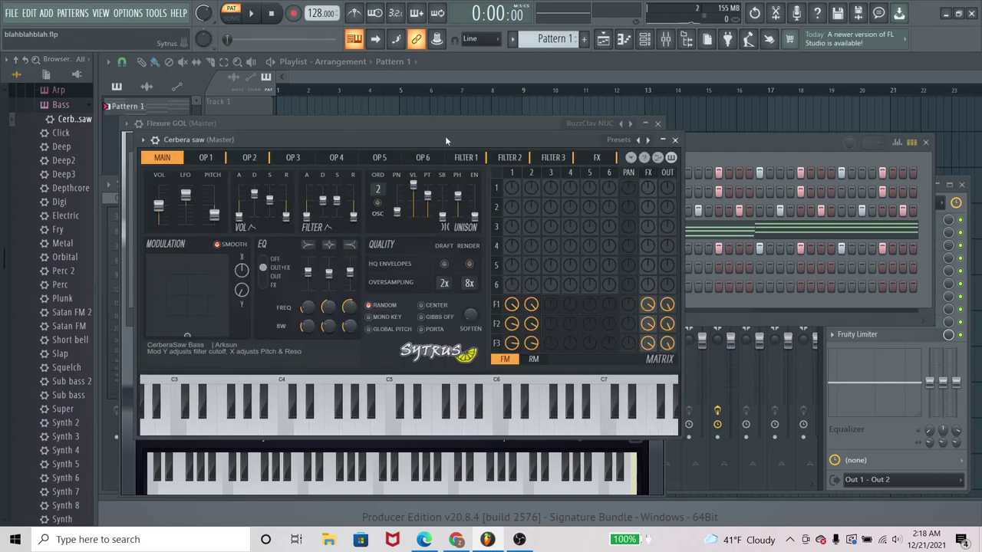
pyautogui.moveTo(445, 140); pyautogui.dragTo(583, 174)
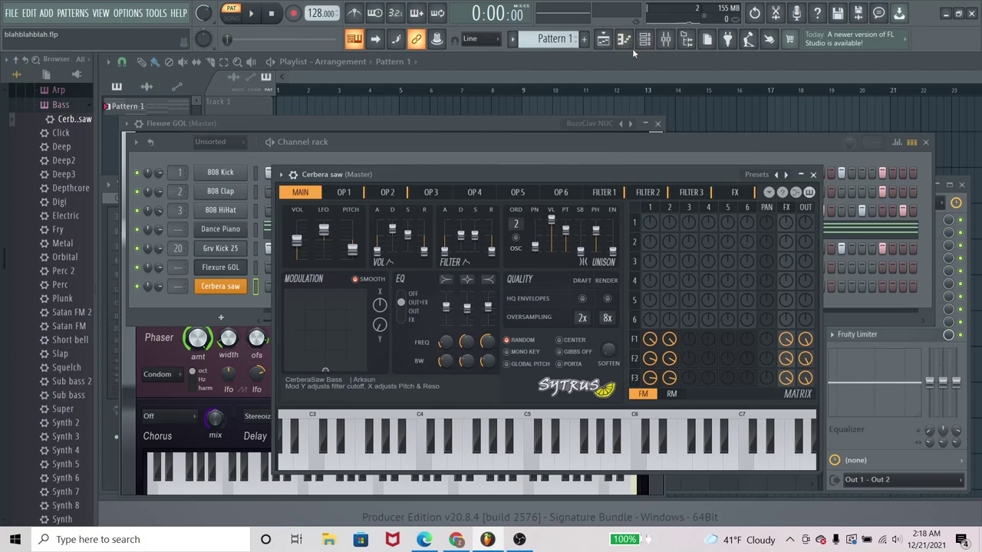
# Step: Play several short runs of notes to audition the Cerbera saw bass
pyautogui.press('v')
pyautogui.press('n')
pyautogui.press('b')
pyautogui.press('v')
pyautogui.press('c')
pyautogui.press('c')
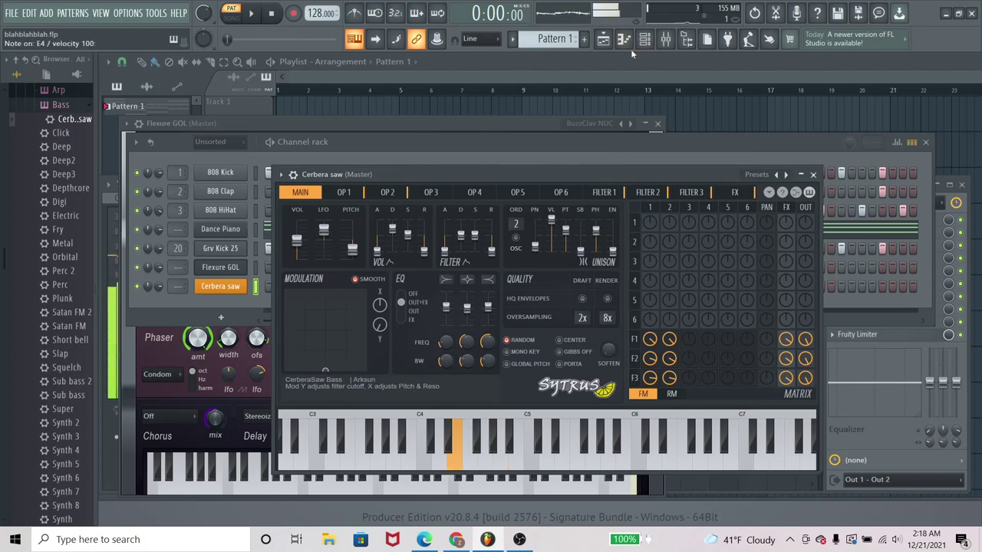
pyautogui.press('n')
pyautogui.press('b')
pyautogui.press('v')
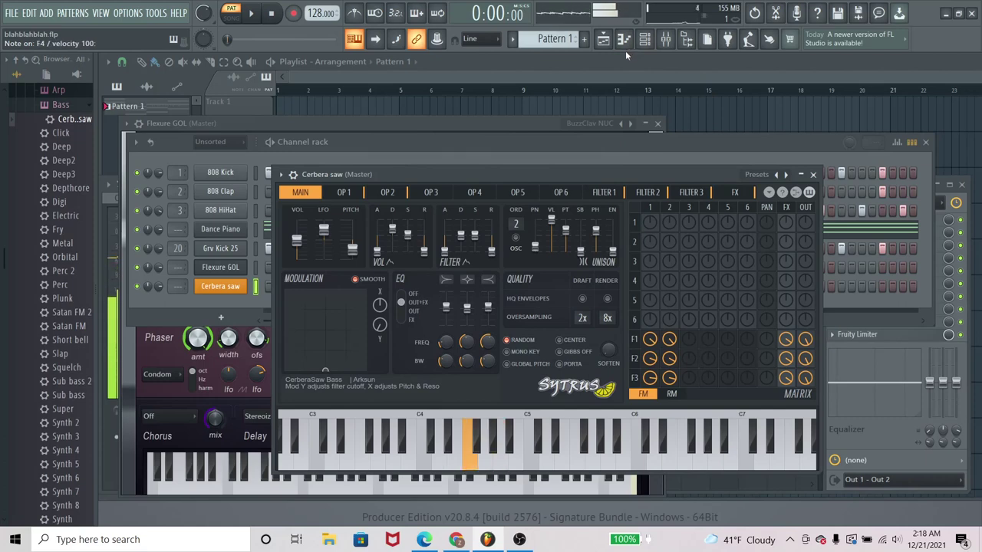
pyautogui.press('c')
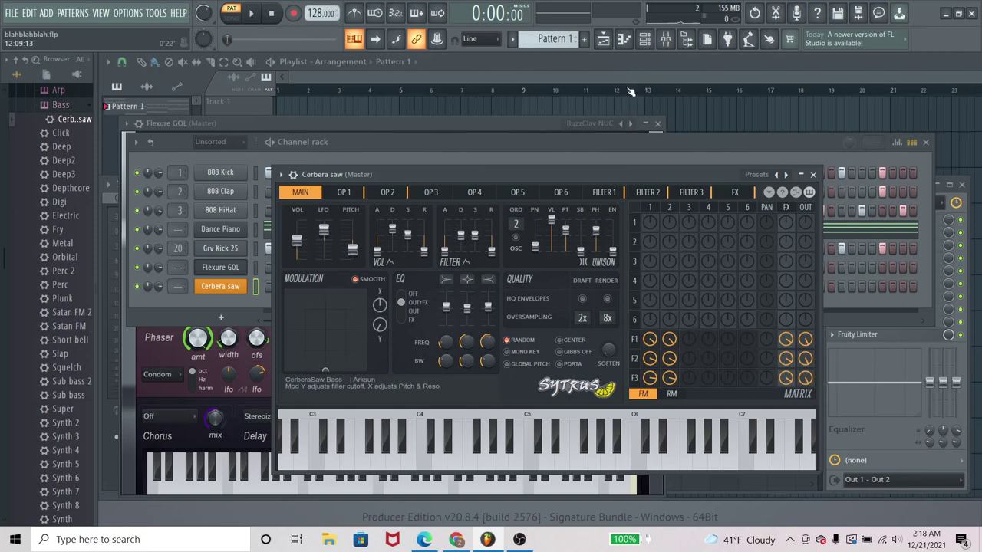
# Step: Open the piano roll of the Cerbera saw channel and sound its piano keys down toward the third octave
pyautogui.click(625, 42)
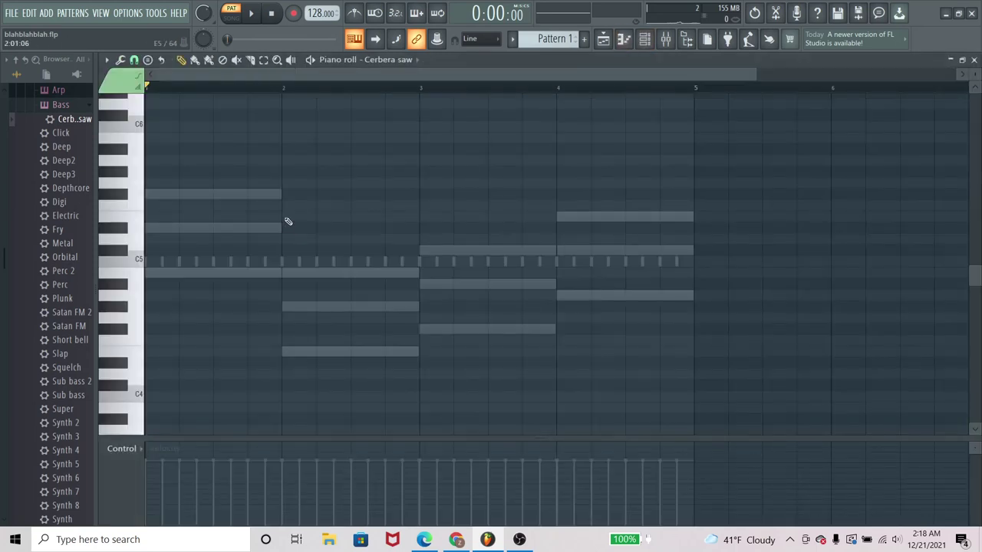
pyautogui.scroll(3, 143, 234)
pyautogui.scroll(-6, 141, 232)
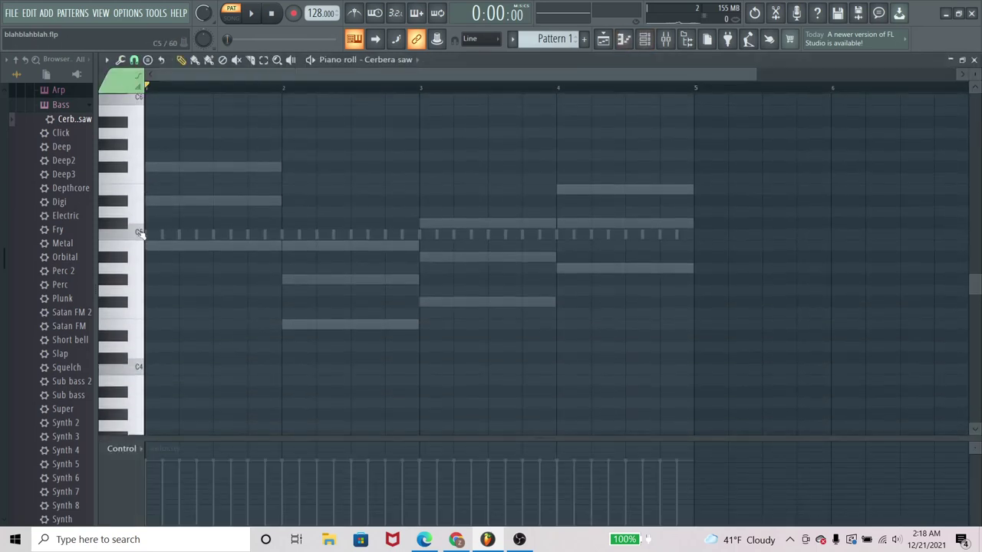
pyautogui.scroll(3, 141, 232)
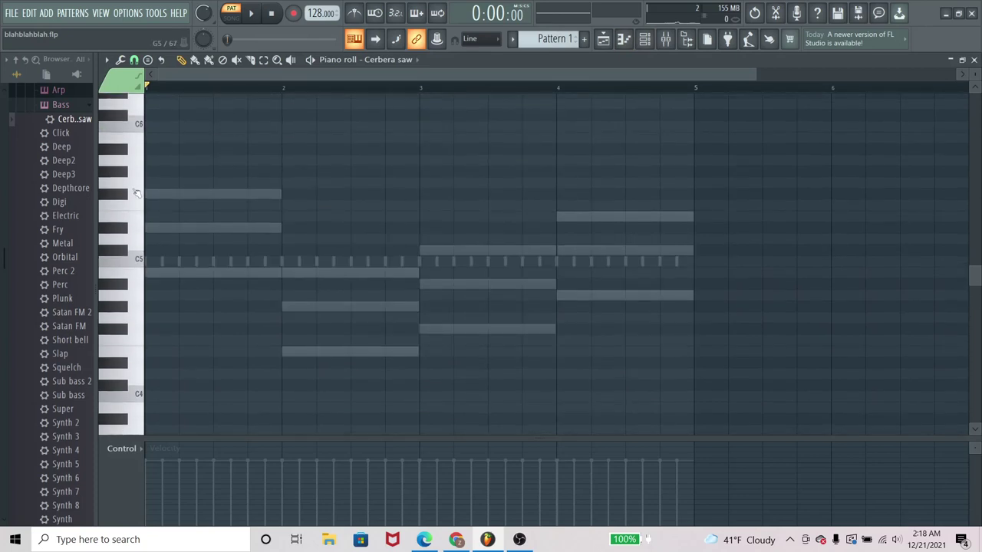
pyautogui.moveTo(134, 205); pyautogui.dragTo(141, 387)
pyautogui.scroll(-3, 136, 394)
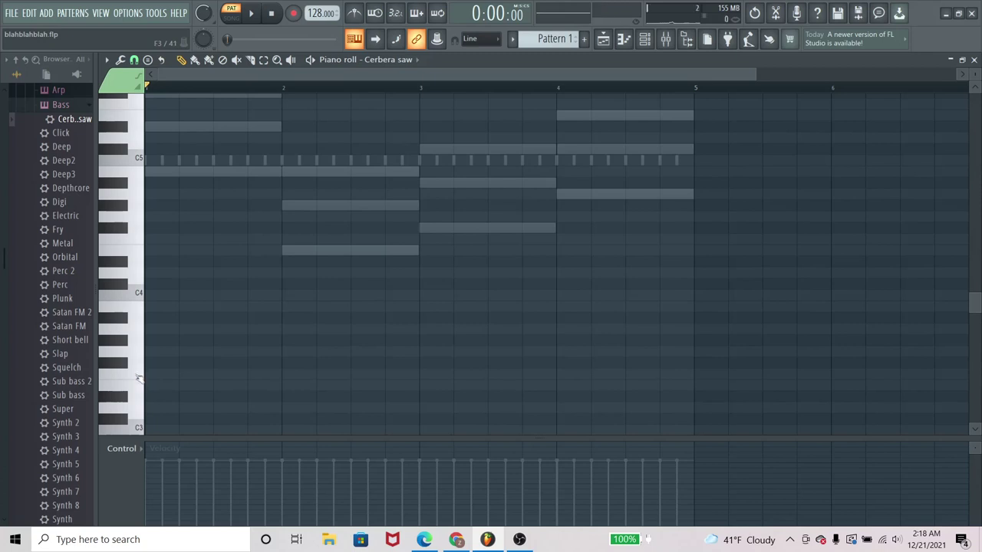
# Step: Try half-bar bass notes E3 and A3 in the first bar of Cerbera saw, and delete both
pyautogui.click(154, 384)
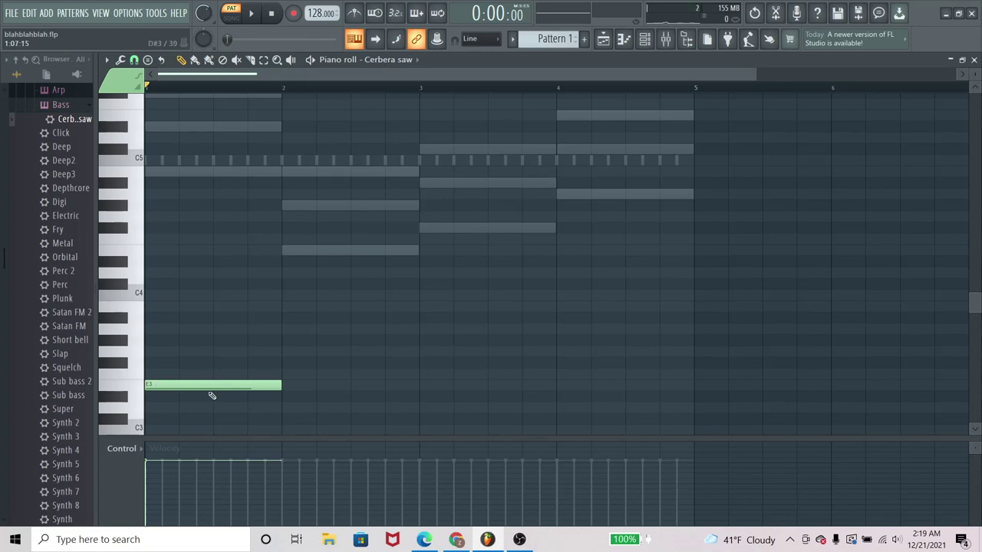
pyautogui.moveTo(267, 387); pyautogui.dragTo(219, 391)
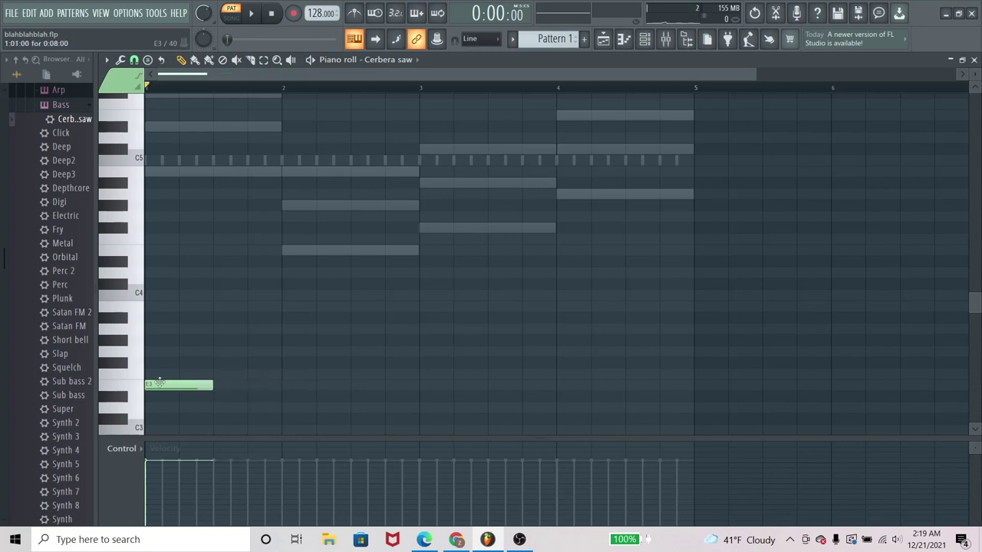
pyautogui.click(217, 378)
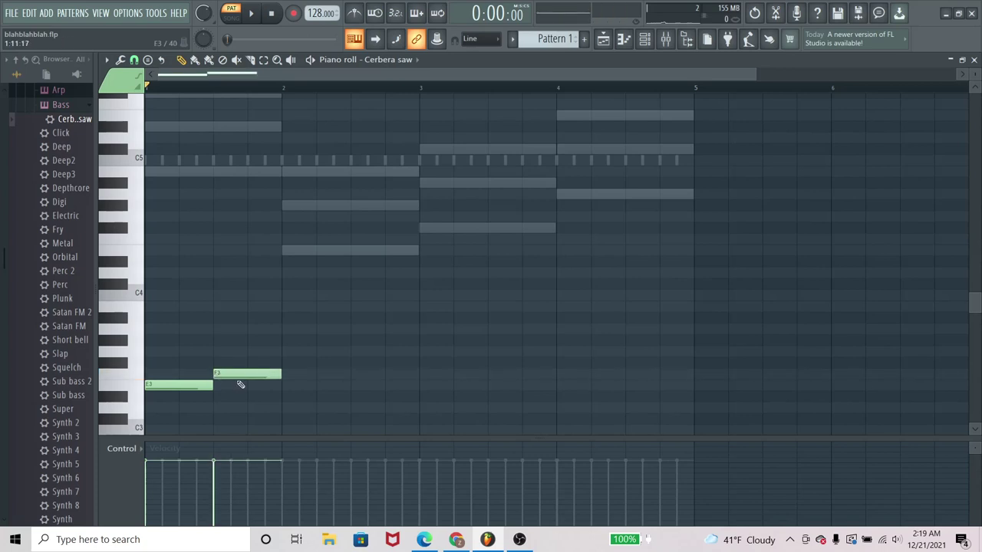
pyautogui.moveTo(237, 376); pyautogui.dragTo(250, 339)
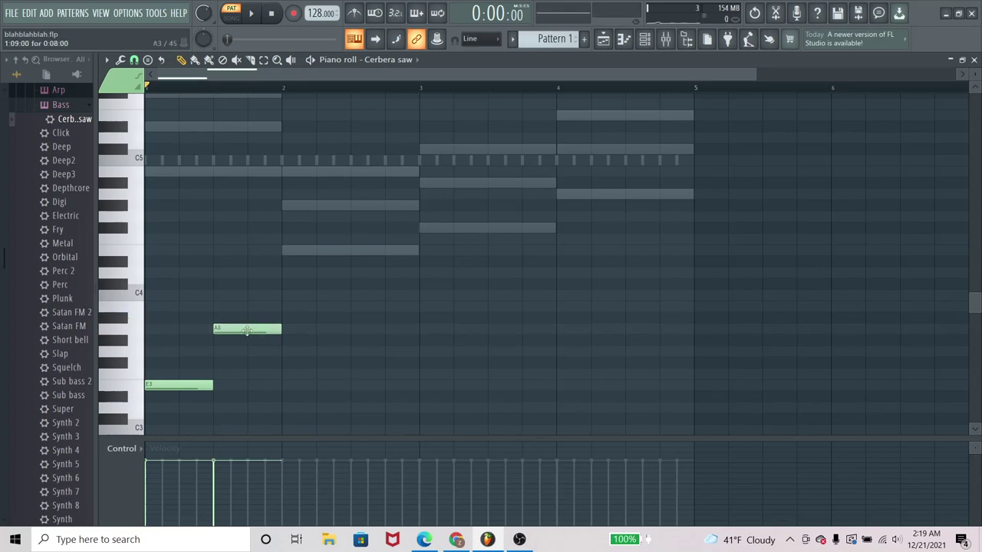
pyautogui.rightClick(249, 338)
pyautogui.rightClick(178, 386)
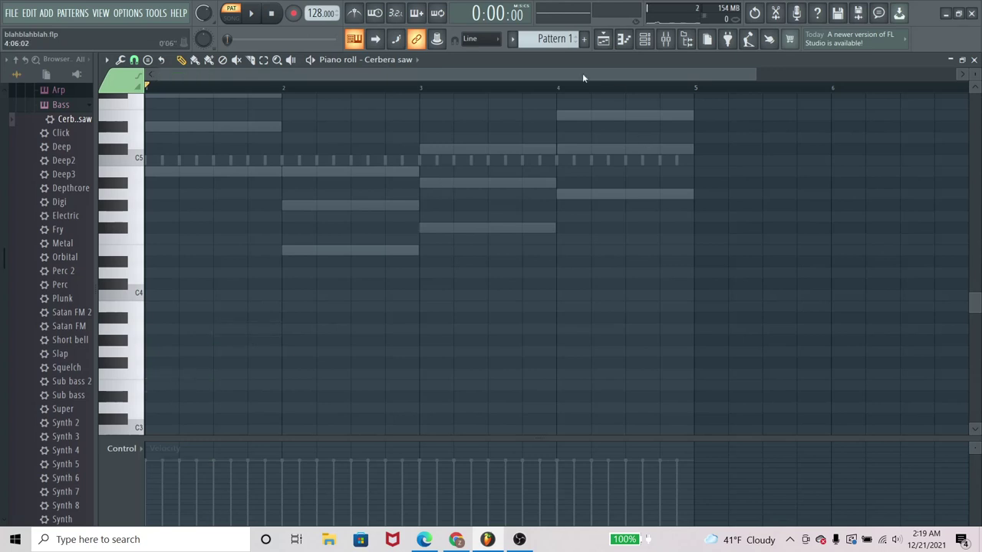
# Step: Open the Dance Piano chords in the piano roll from the channel rack to examine their notes
pyautogui.click(666, 38)
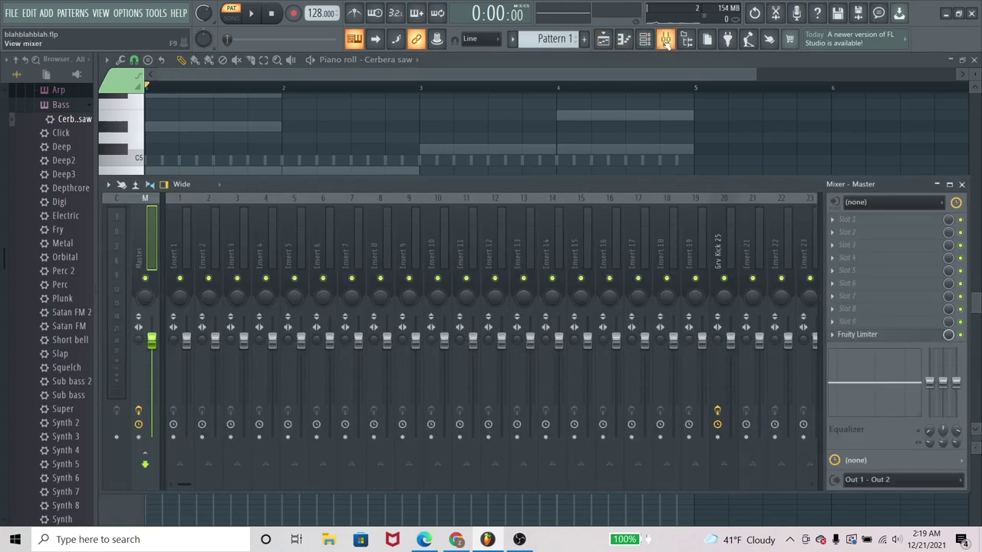
pyautogui.click(626, 40)
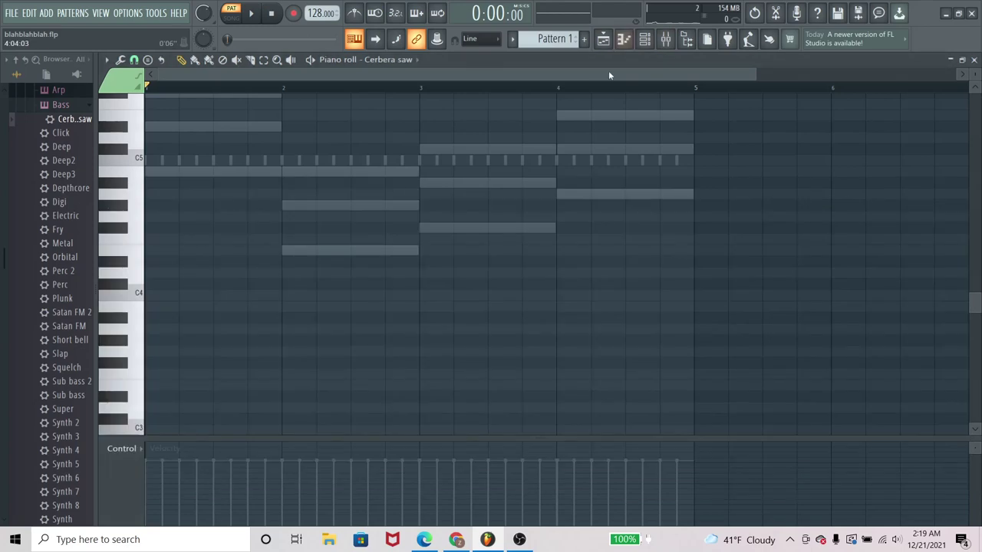
pyautogui.click(645, 38)
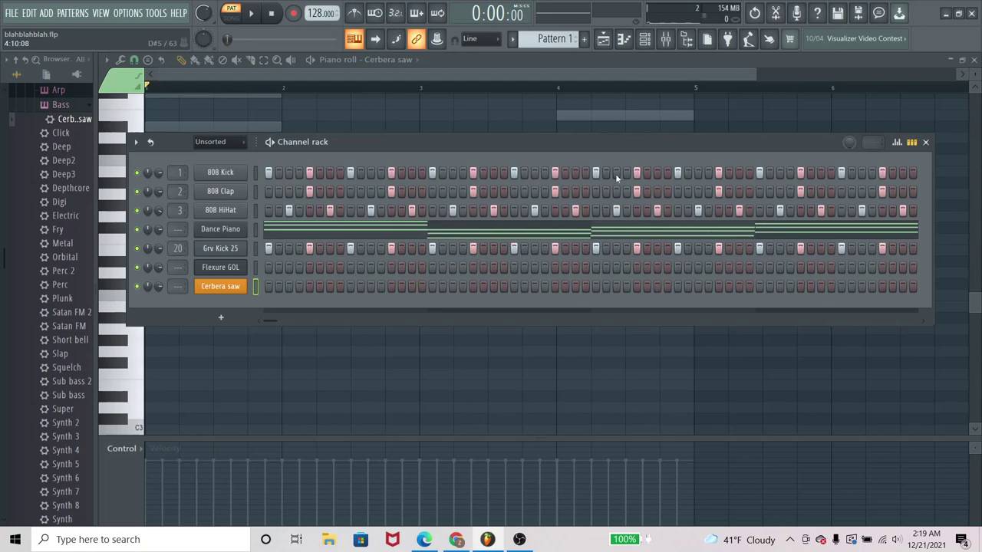
pyautogui.click(591, 232)
pyautogui.scroll(4, 342, 177)
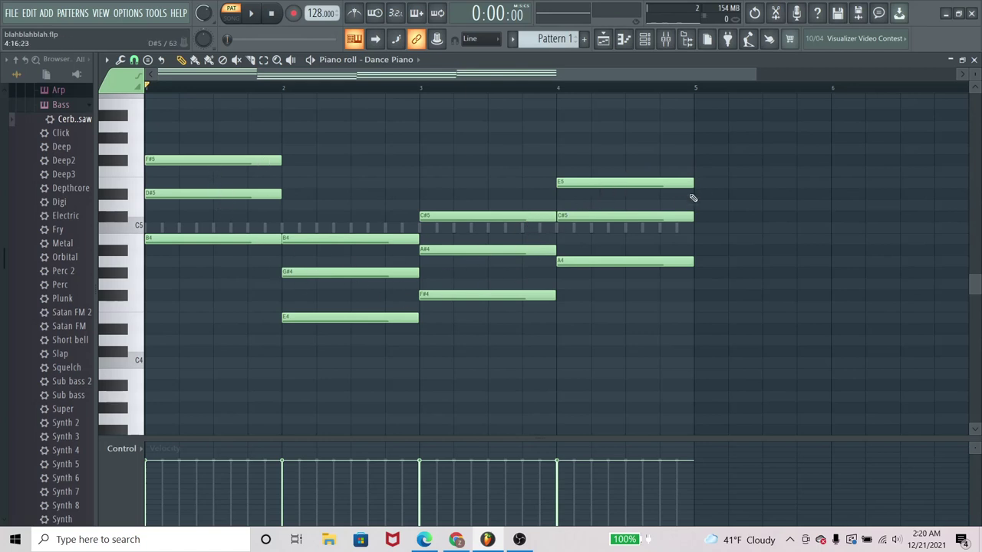
# Step: Bring up the mixer over the piano roll, move it higher, and select the Grv Kick 25 track's effect slots
pyautogui.click(669, 38)
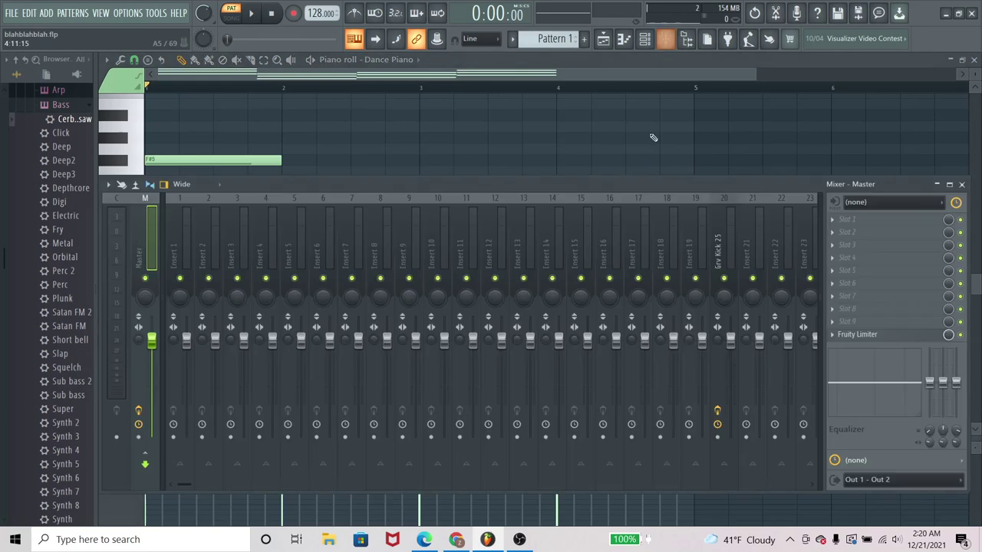
pyautogui.moveTo(625, 188); pyautogui.dragTo(636, 154)
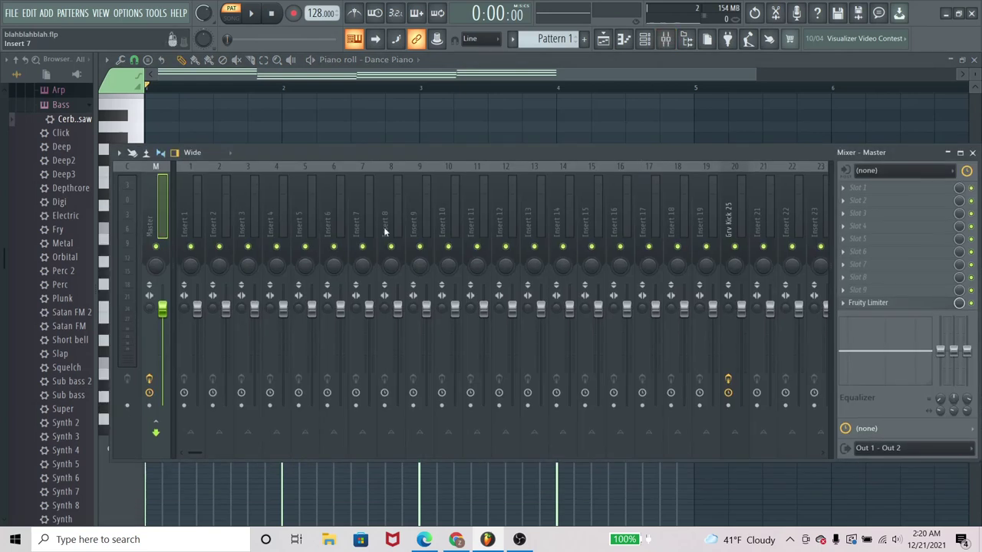
pyautogui.click(743, 205)
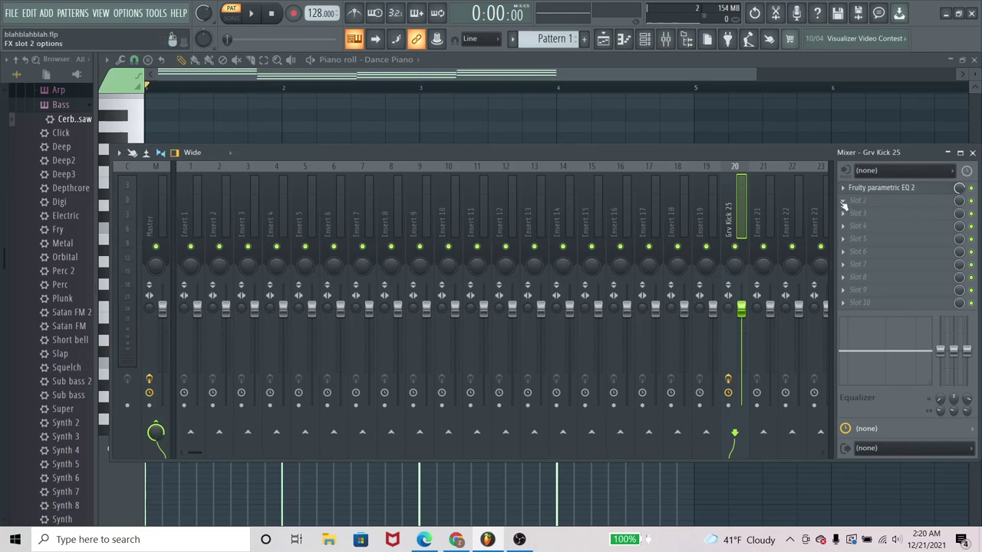